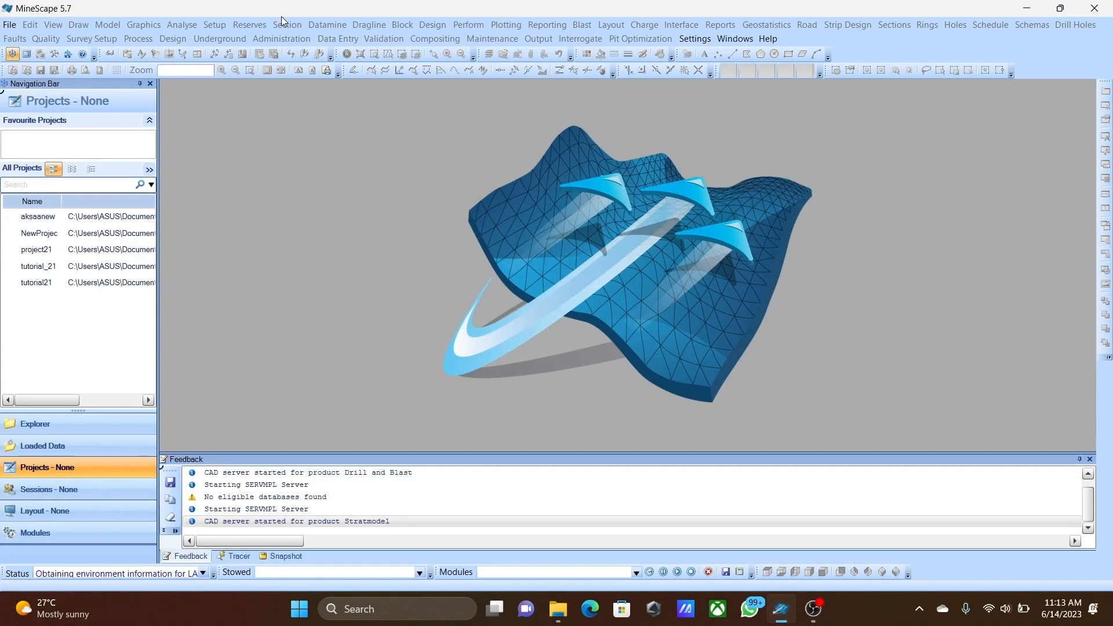
Start a new project and name it tutorial_21.
{"action": "left_click", "coordinate": [16, 27]}
{"action": "left_click", "coordinate": [17, 27]}
{"action": "left_click", "coordinate": [16, 27]}
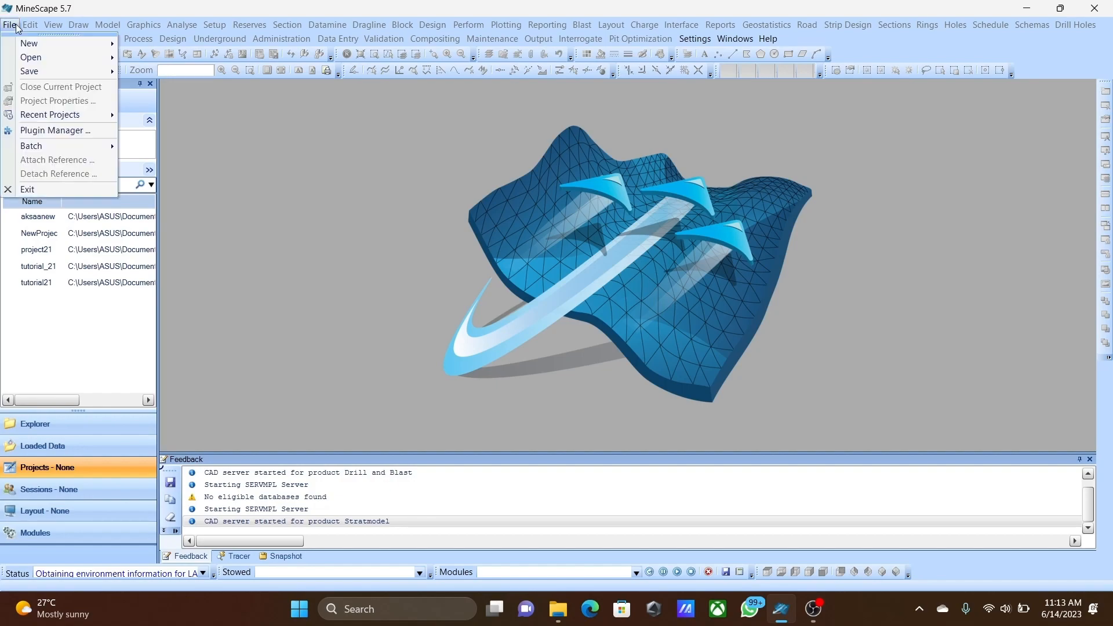
{"action": "mouse_move", "coordinate": [46, 44]}
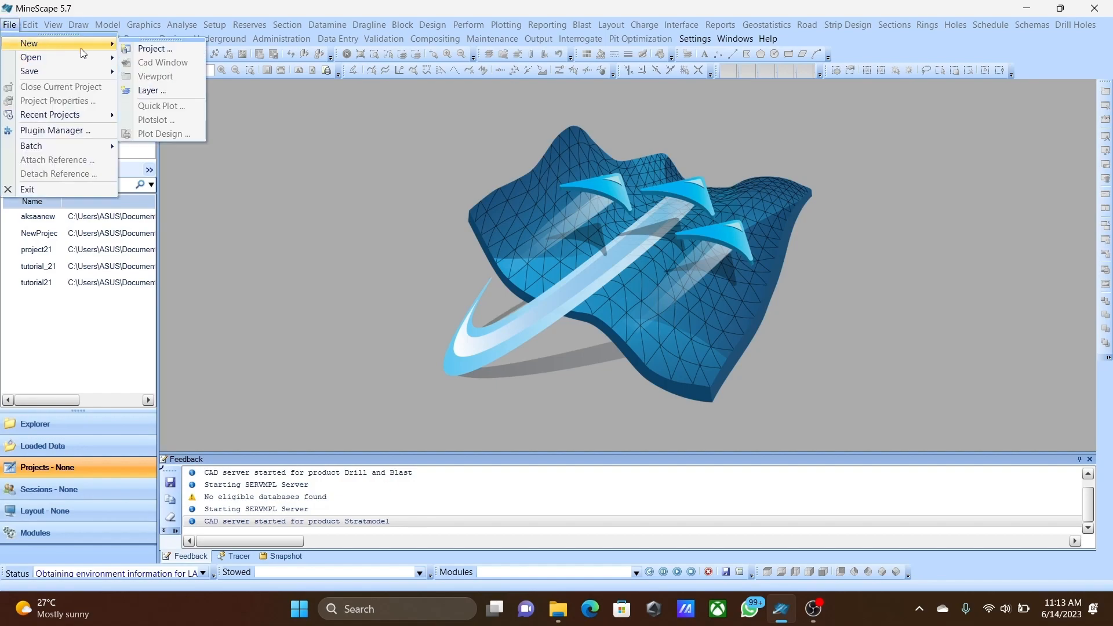
{"action": "left_click", "coordinate": [142, 49]}
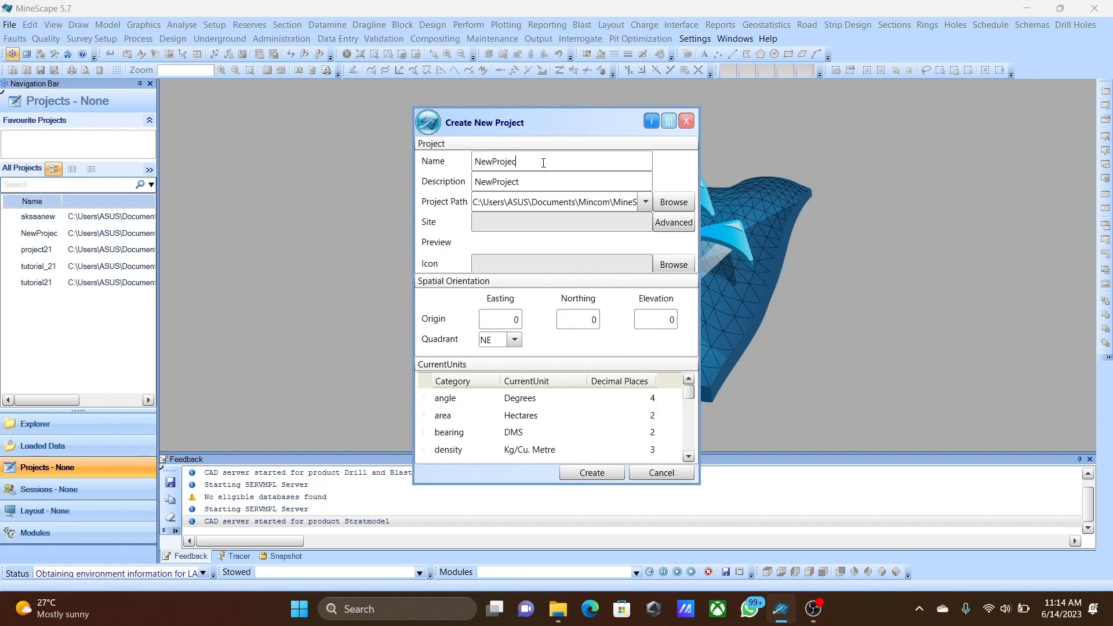
{"action": "key", "text": "BackSpace"}
{"action": "key", "text": "BackSpace"}
{"action": "key", "text": "BackSpace"}
{"action": "key", "text": "BackSpace"}
{"action": "key", "text": "BackSpace"}
{"action": "key", "text": "BackSpace"}
{"action": "key", "text": "BackSpace"}
{"action": "key", "text": "BackSpace"}
Check the project path choices and look through the Projects folder in the folder browser.
{"action": "left_click", "coordinate": [646, 202]}
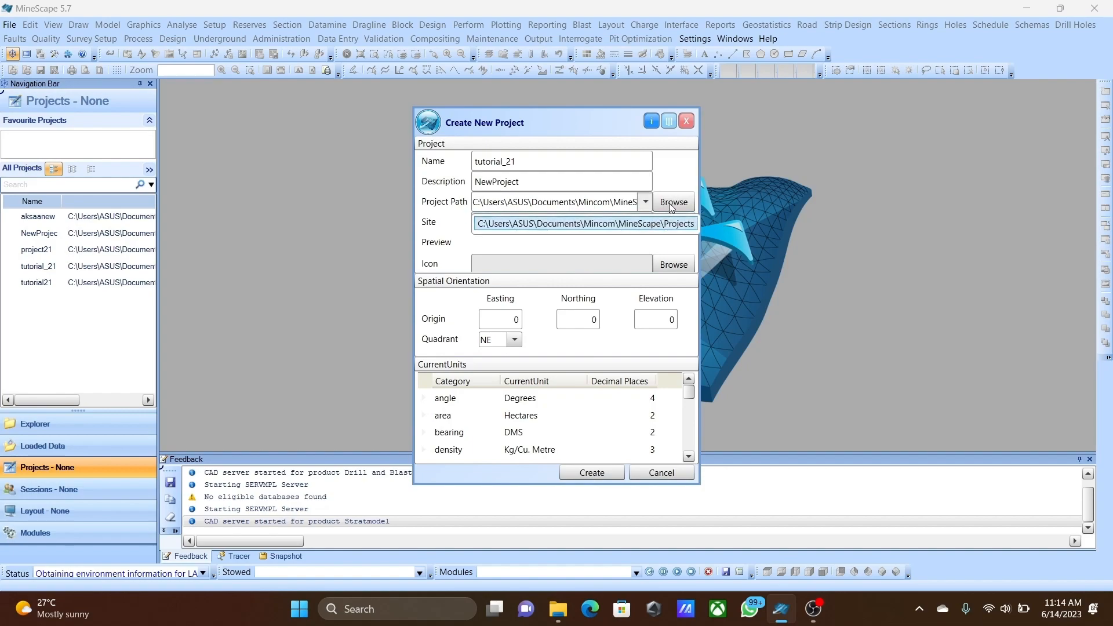
{"action": "left_click", "coordinate": [669, 204]}
{"action": "left_click", "coordinate": [672, 203]}
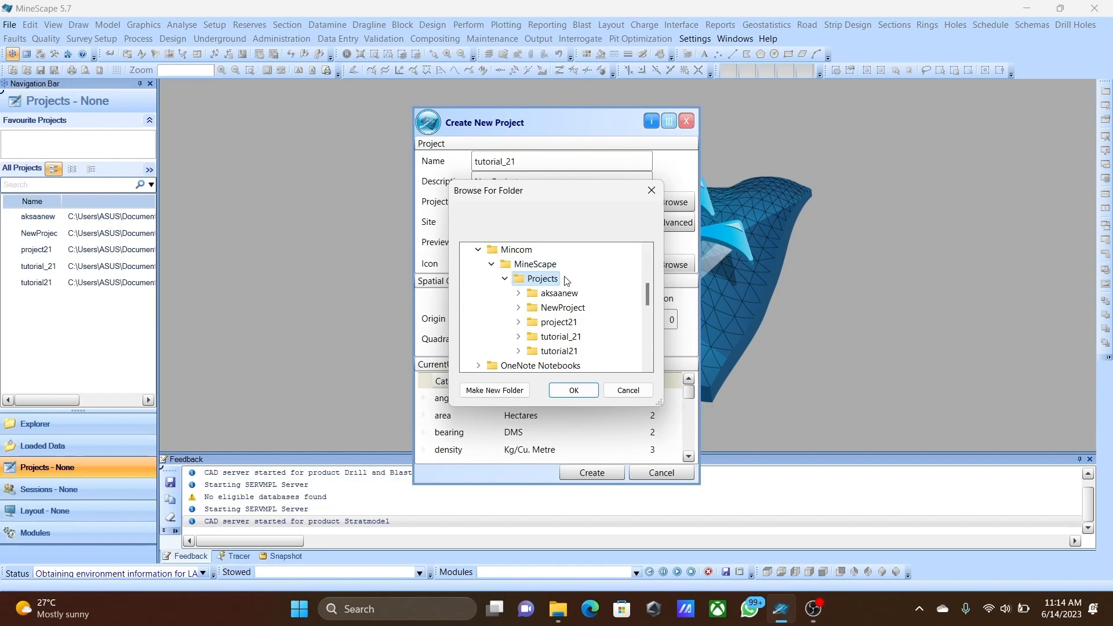
{"action": "scroll", "coordinate": [566, 284], "scroll_direction": "up", "scroll_amount": 2}
{"action": "scroll", "coordinate": [560, 298], "scroll_direction": "down", "scroll_amount": 1}
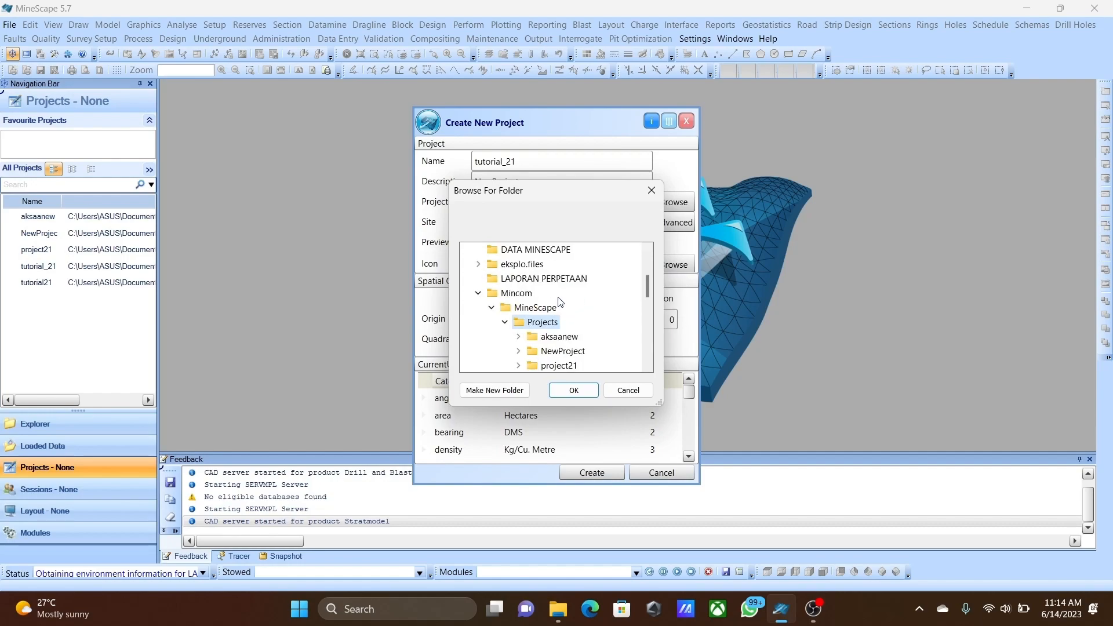
{"action": "left_click", "coordinate": [650, 191]}
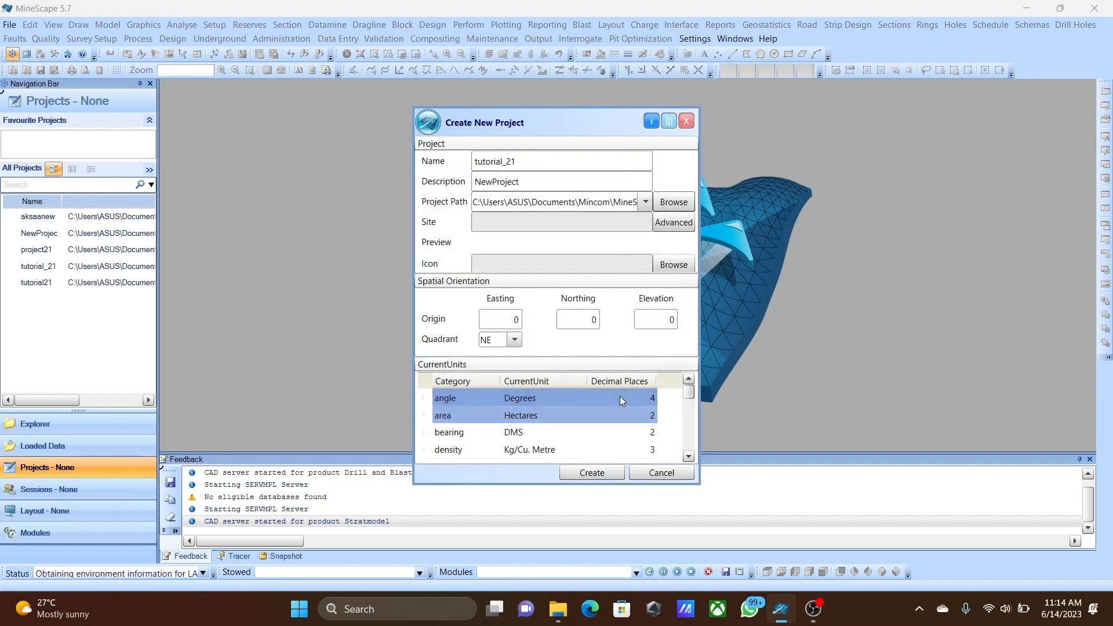
Set the new project's volume unit to Cu. Metres.
{"action": "scroll", "coordinate": [611, 416], "scroll_direction": "down", "scroll_amount": 5}
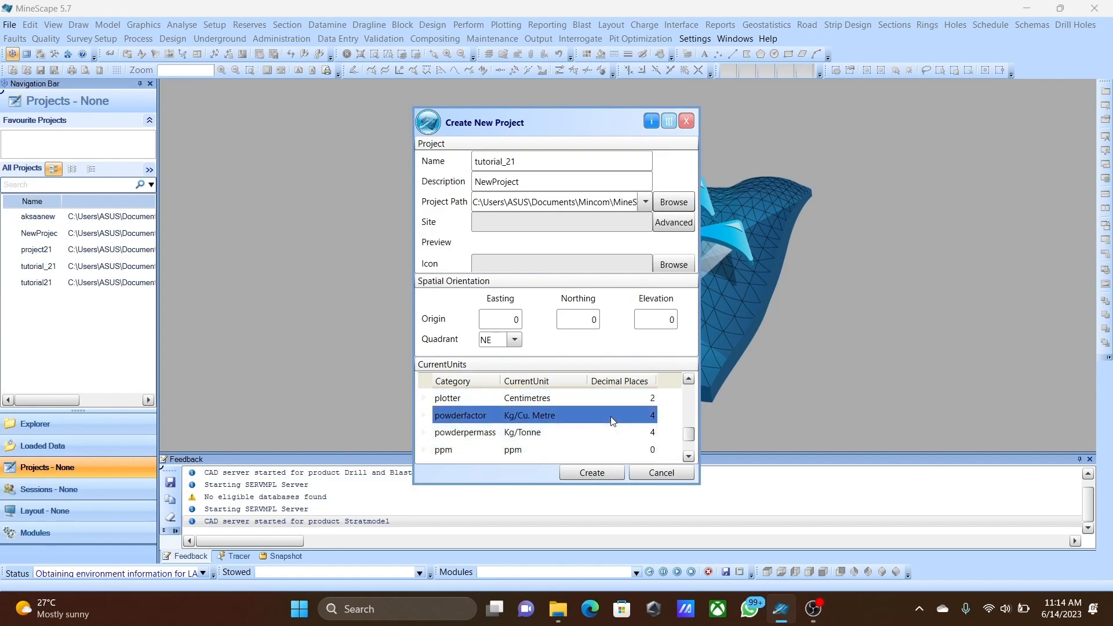
{"action": "scroll", "coordinate": [611, 417], "scroll_direction": "down", "scroll_amount": 3}
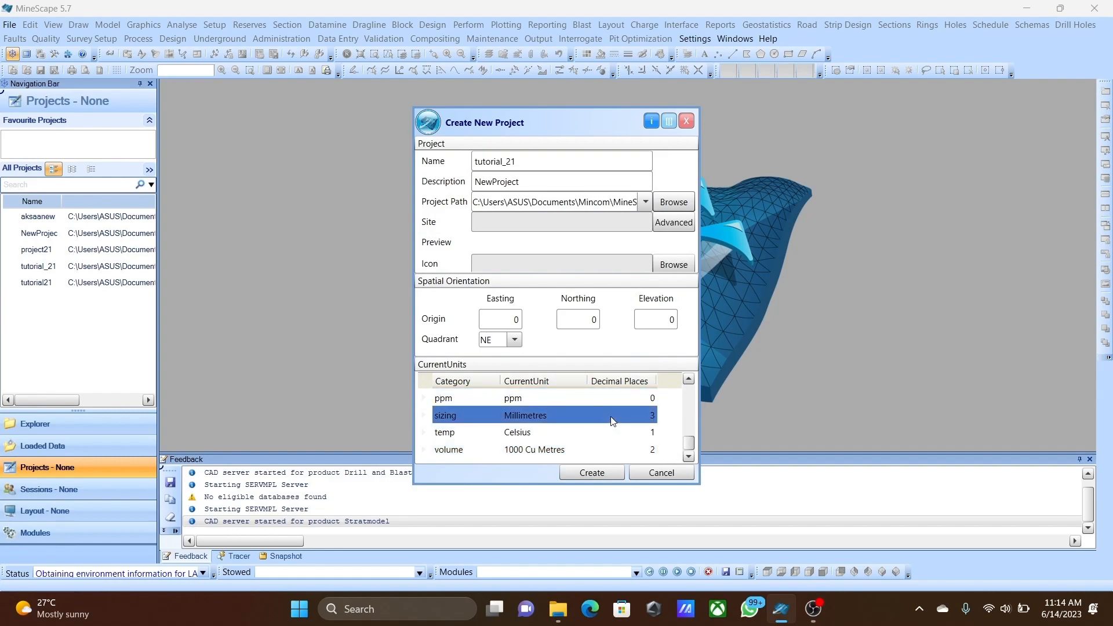
{"action": "left_click", "coordinate": [613, 450]}
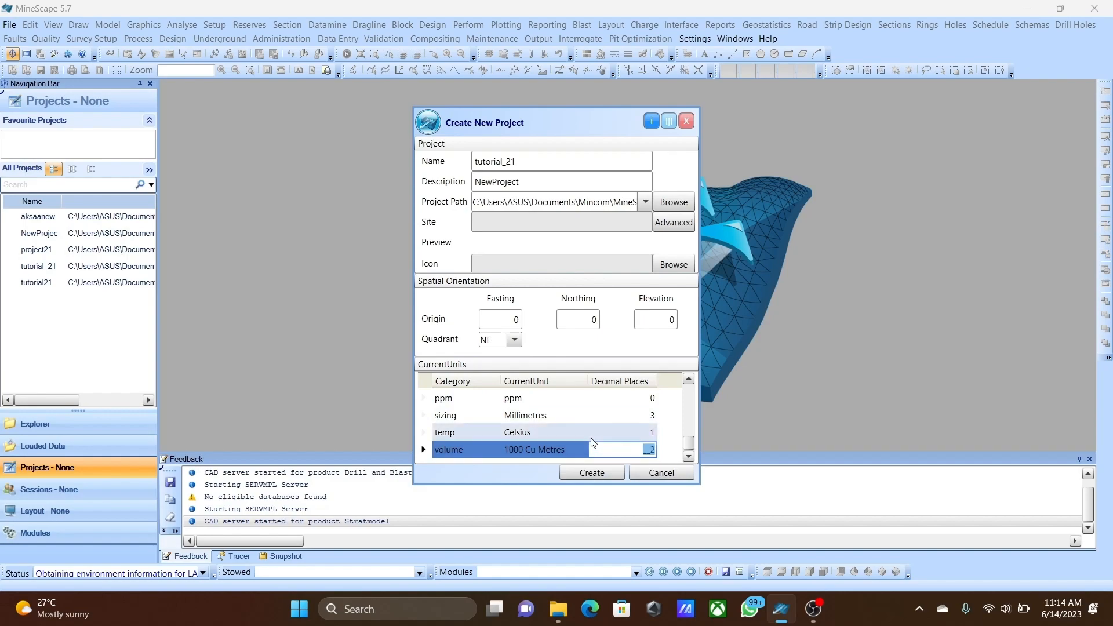
{"action": "left_click", "coordinate": [574, 450]}
{"action": "left_click", "coordinate": [579, 450]}
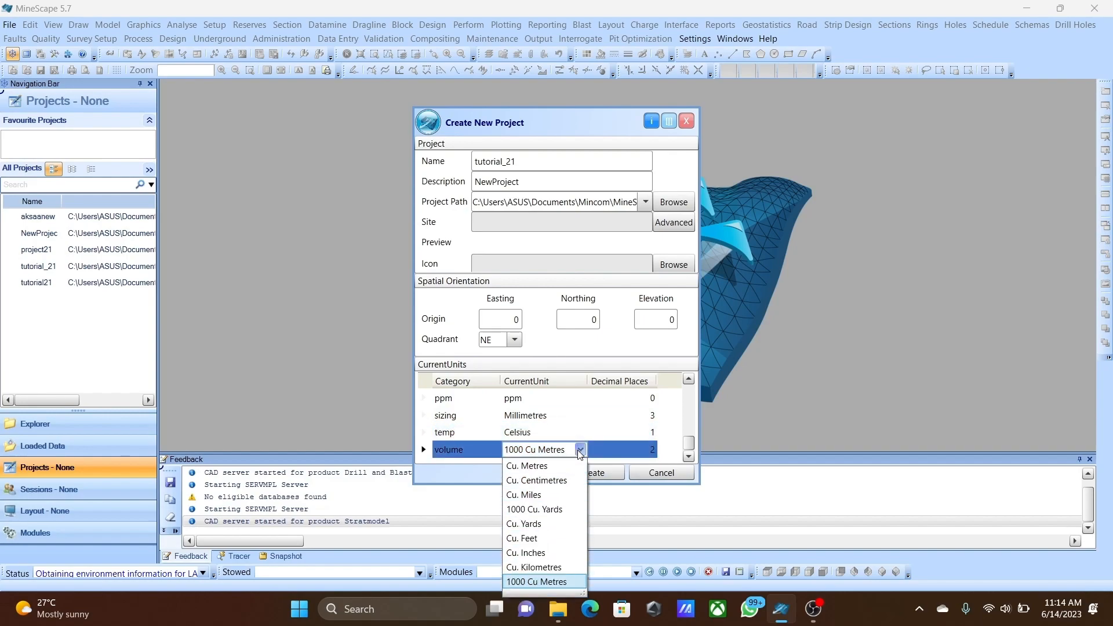
{"action": "left_click", "coordinate": [572, 465]}
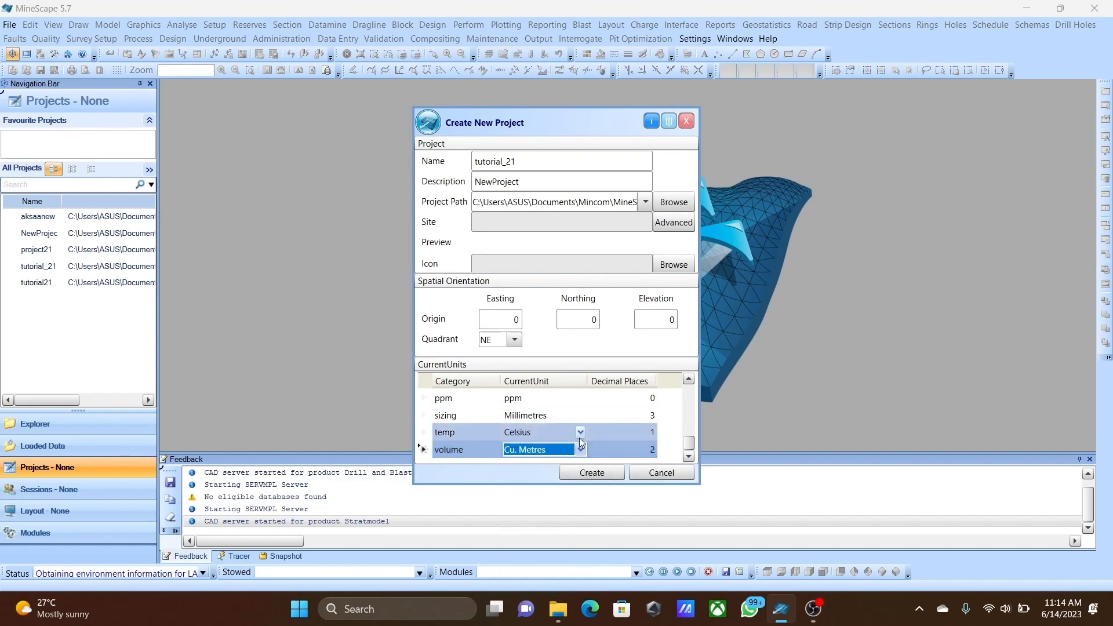
Set the mass unit to Tonnes and create the project.
{"action": "scroll", "coordinate": [579, 436], "scroll_direction": "up", "scroll_amount": 5}
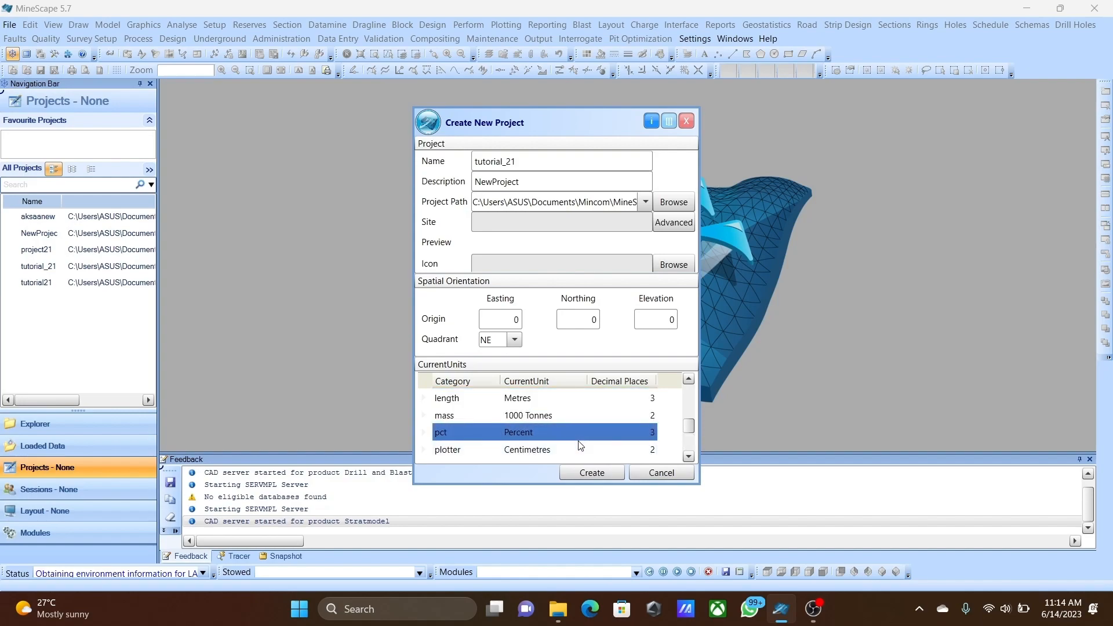
{"action": "scroll", "coordinate": [580, 448], "scroll_direction": "down", "scroll_amount": 3}
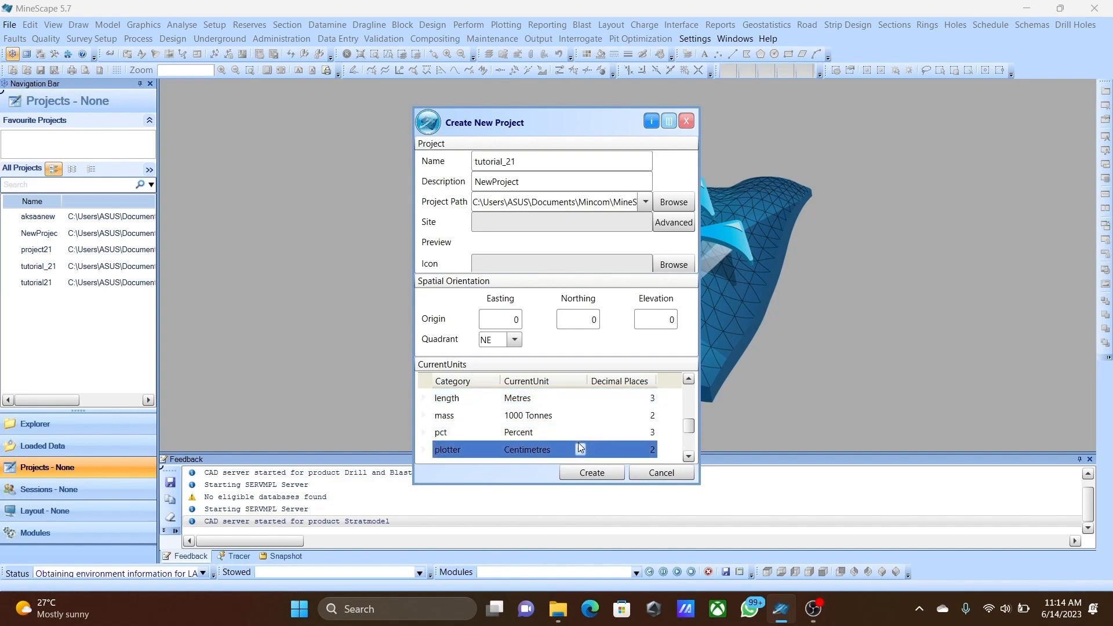
{"action": "left_click", "coordinate": [580, 416]}
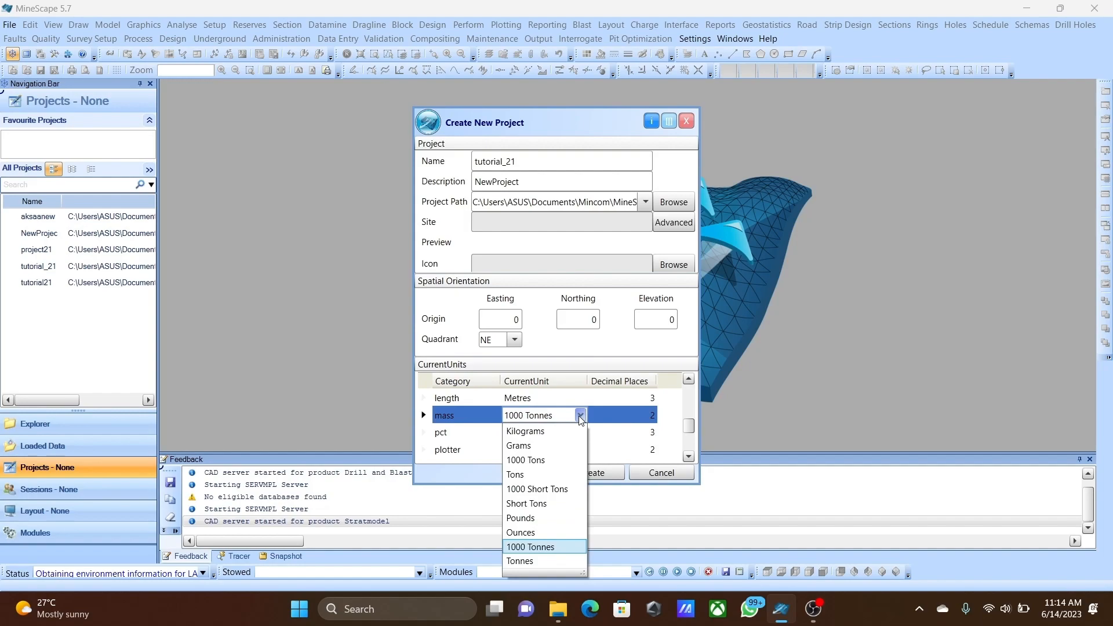
{"action": "left_click", "coordinate": [546, 561]}
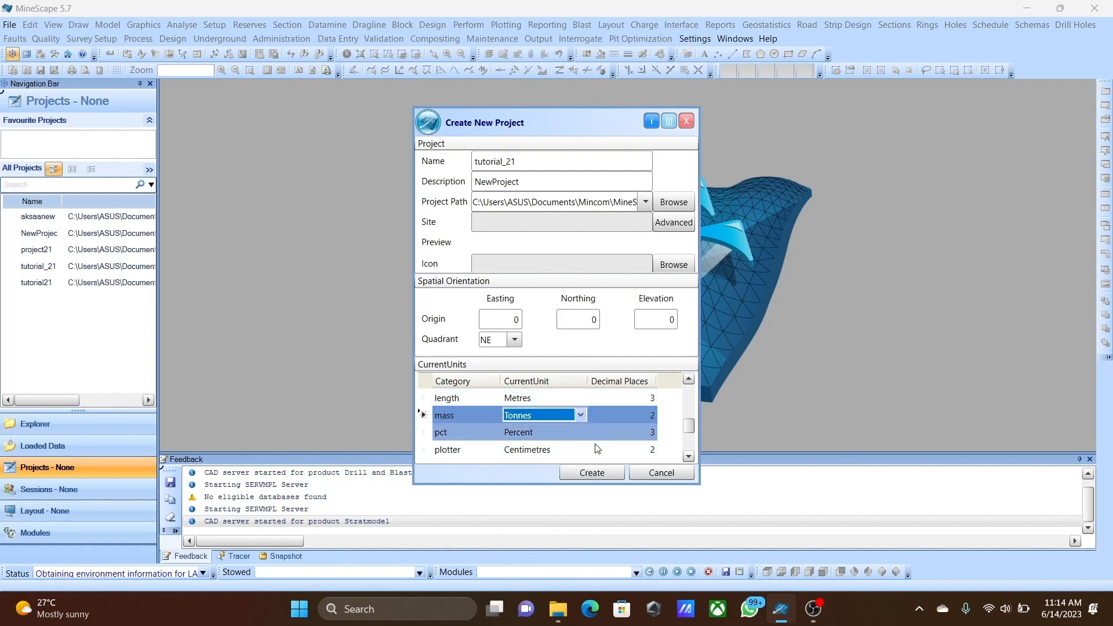
{"action": "left_click", "coordinate": [617, 471]}
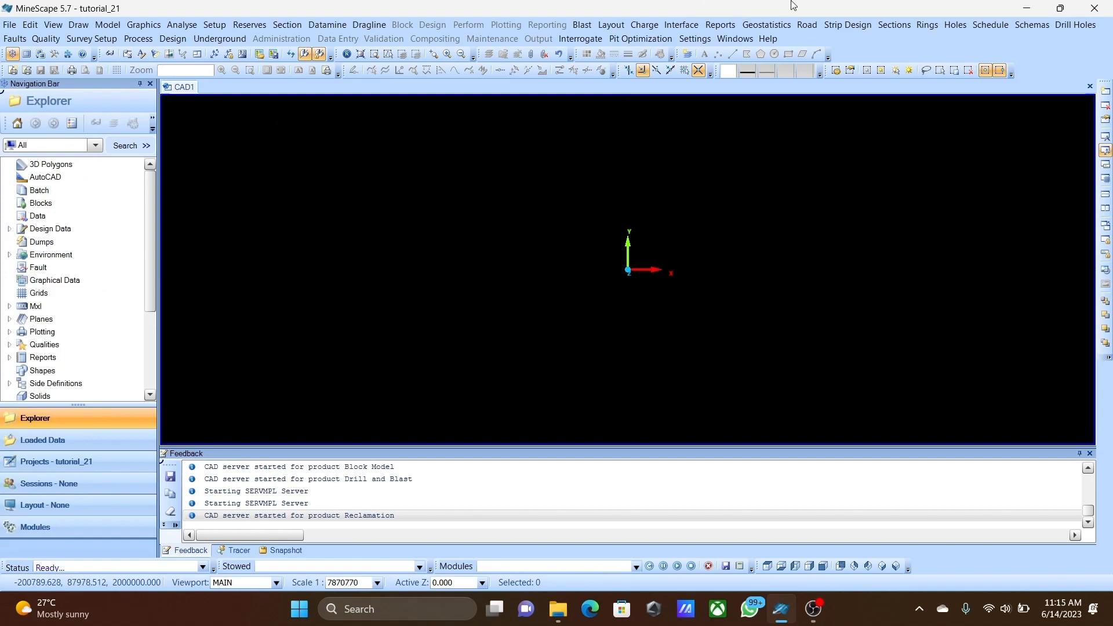
Switch to File Explorer and cut data_litologi and data_survey from the DATA MINESCAPE folder on drive D.
{"action": "left_click", "coordinate": [1025, 10]}
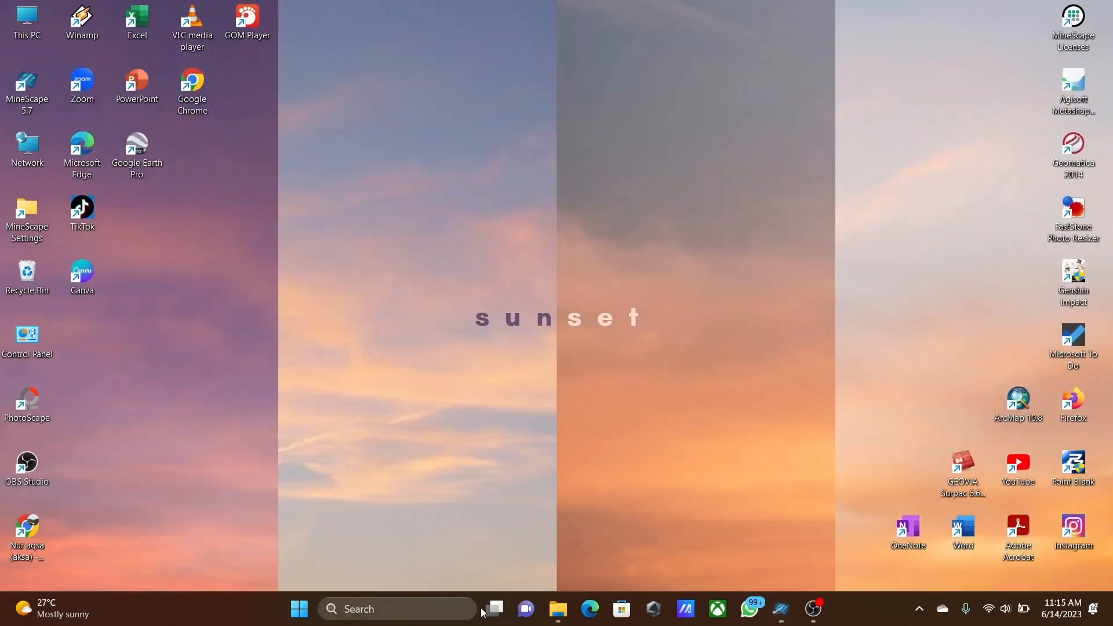
{"action": "left_click", "coordinate": [558, 609]}
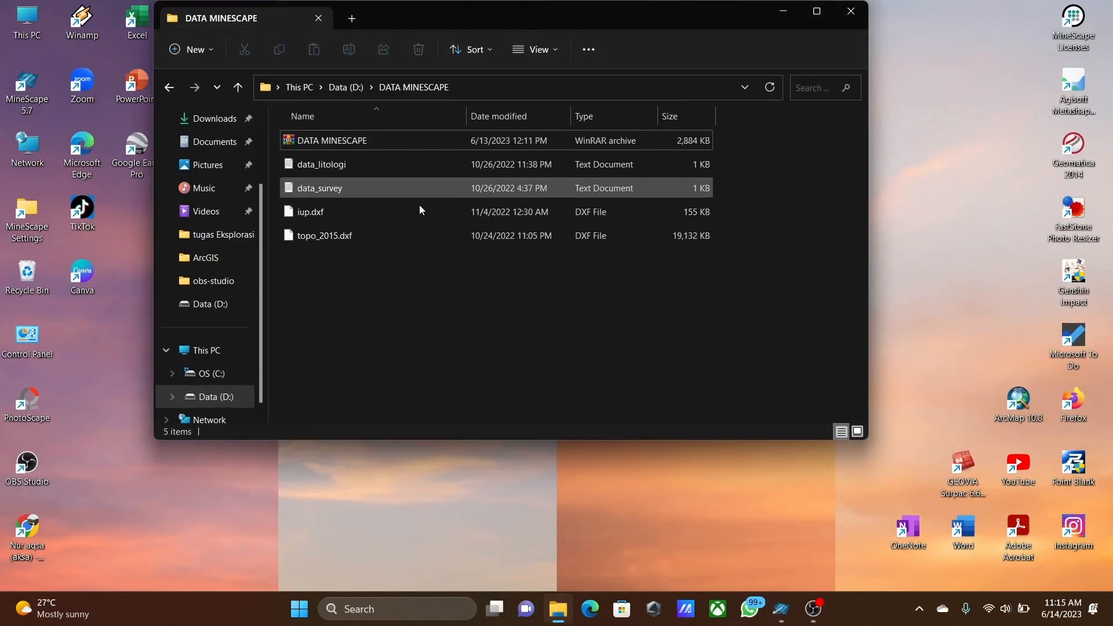
{"action": "left_click", "coordinate": [567, 173]}
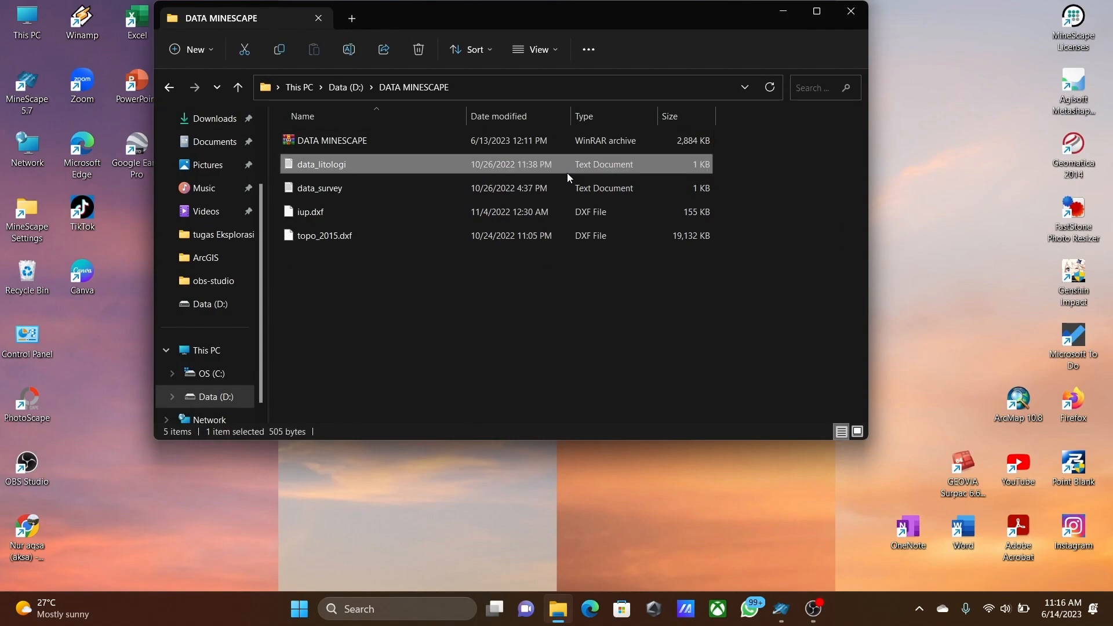
{"action": "left_click", "coordinate": [565, 186], "text": "ctrl"}
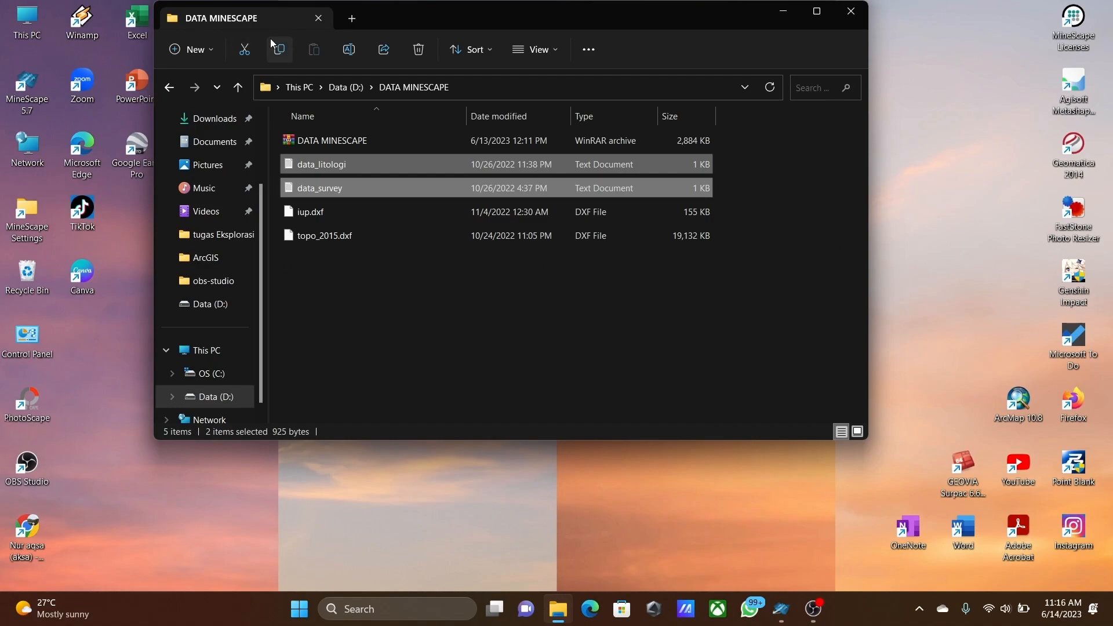
{"action": "left_click", "coordinate": [245, 48]}
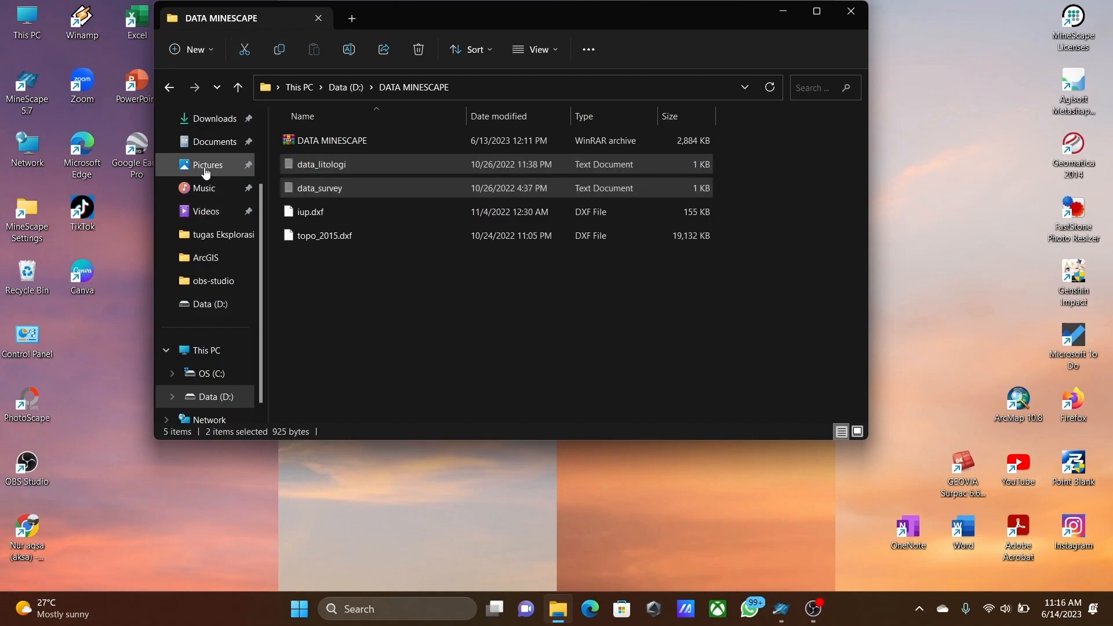
Paste the two cut text files into the data folder of tutorial_21 under Documents\Mincom\MineScape\Projects.
{"action": "left_click", "coordinate": [214, 142]}
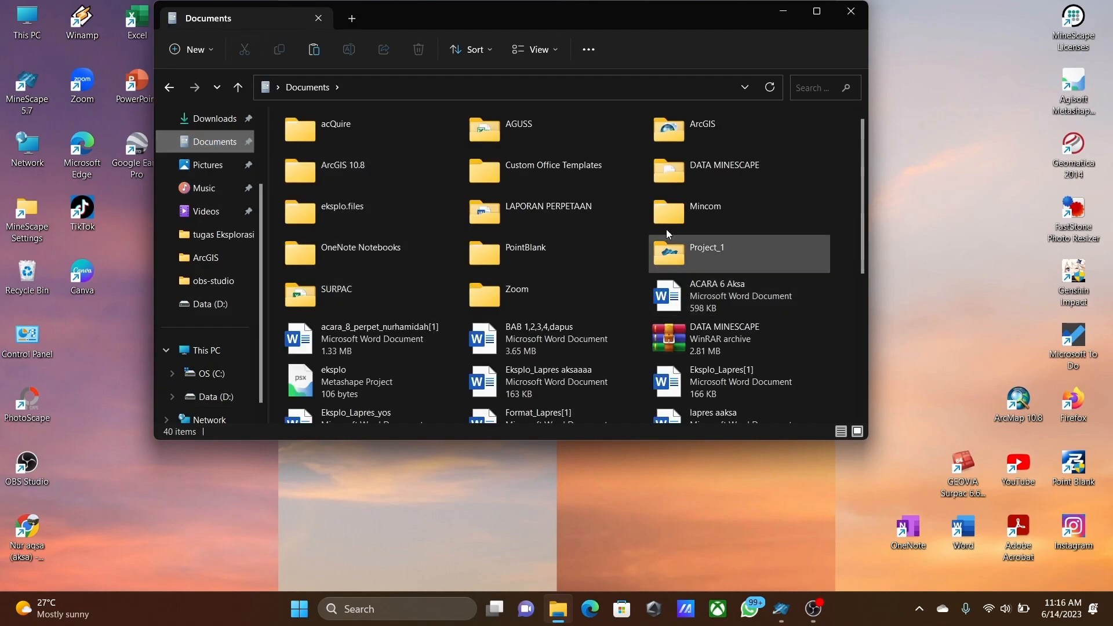
{"action": "double_click", "coordinate": [708, 195]}
{"action": "left_click", "coordinate": [474, 145]}
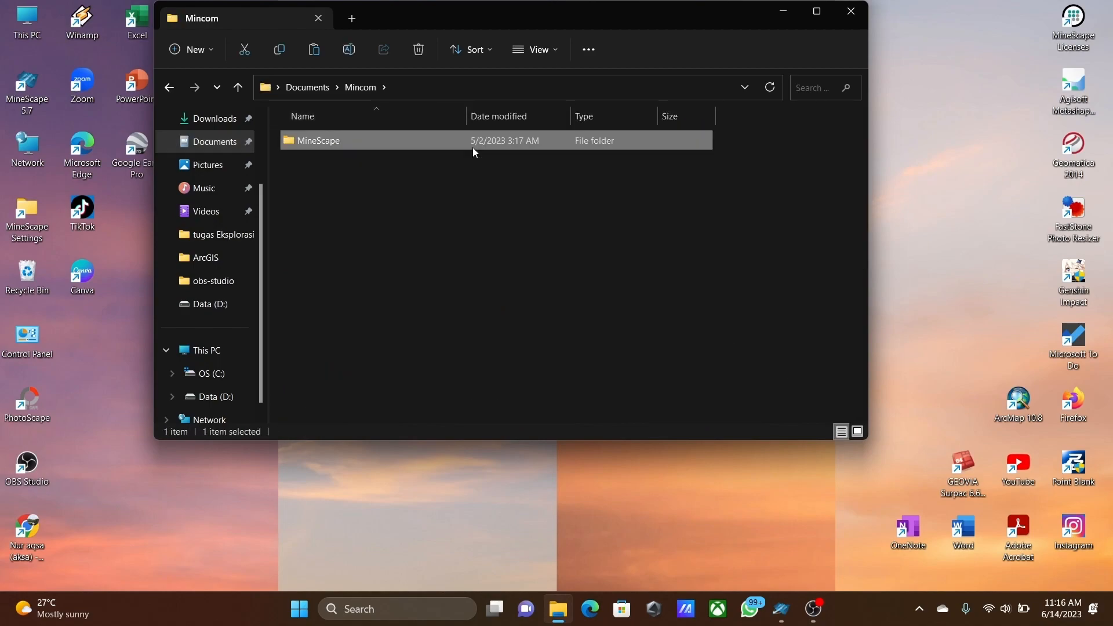
{"action": "double_click", "coordinate": [472, 147]}
{"action": "double_click", "coordinate": [472, 144]}
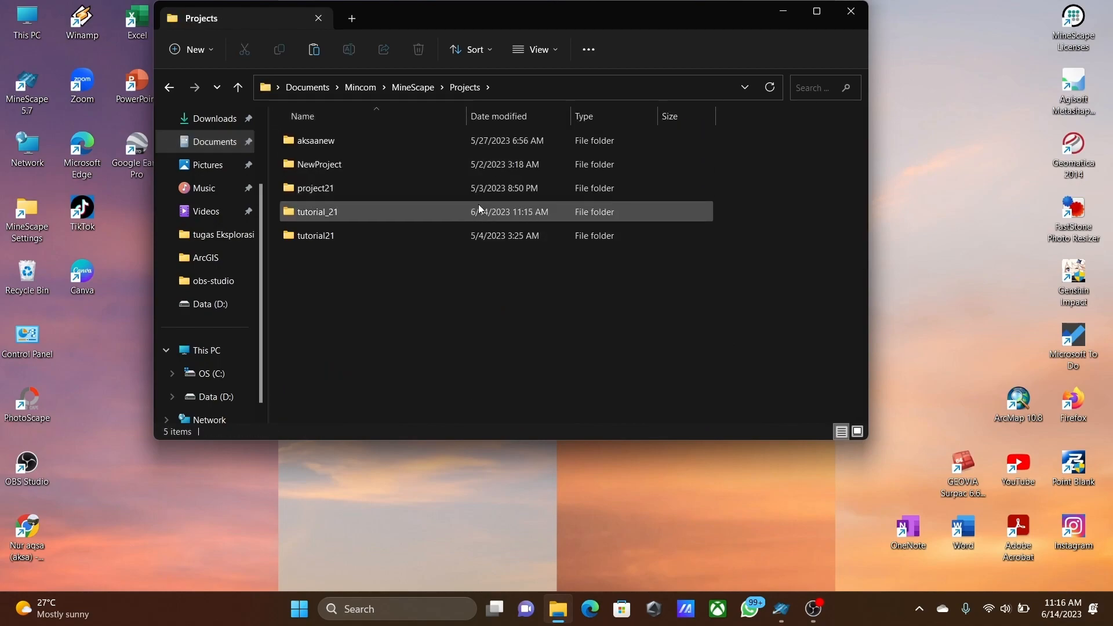
{"action": "double_click", "coordinate": [468, 211]}
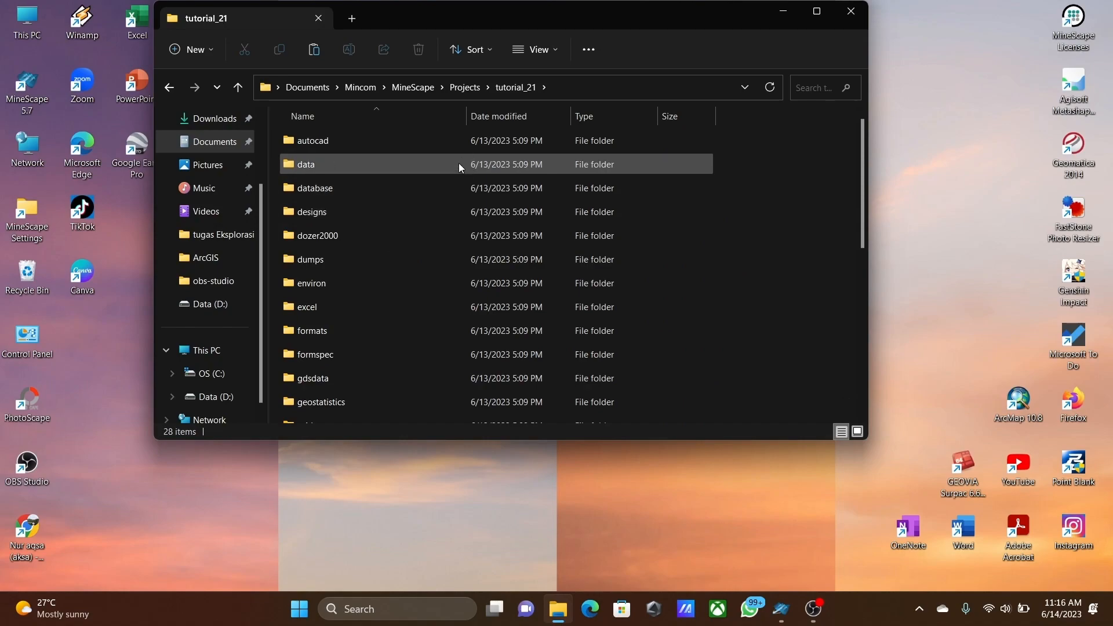
{"action": "double_click", "coordinate": [458, 164]}
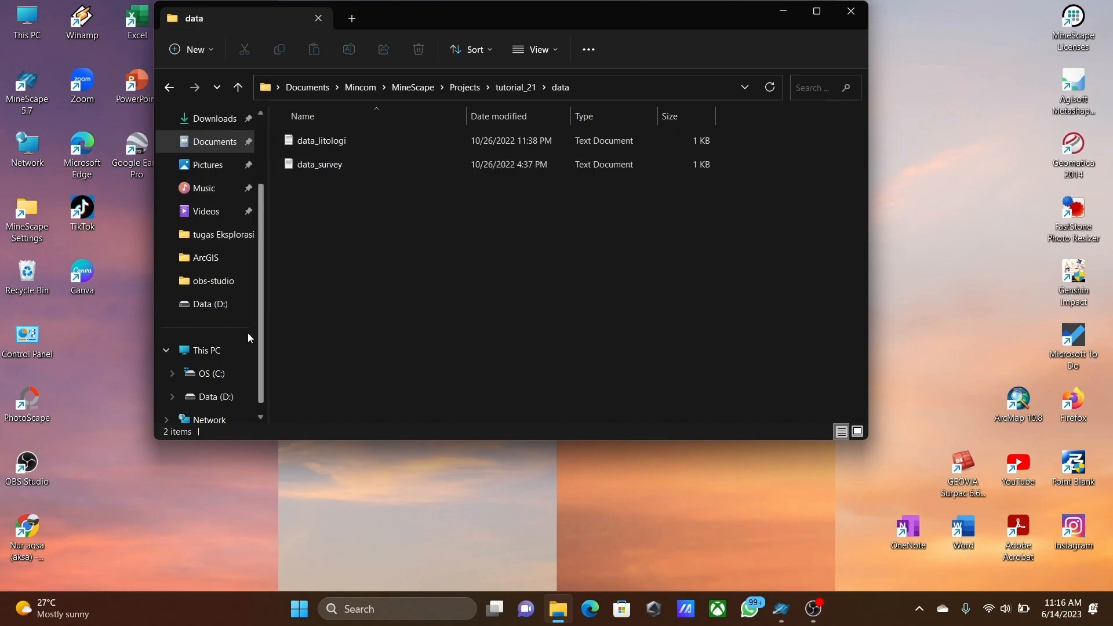
Return to the DATA MINESCAPE folder on drive D and cut iup.dxf and topo_2015.dxf.
{"action": "scroll", "coordinate": [248, 338], "scroll_direction": "down", "scroll_amount": 1}
{"action": "left_click", "coordinate": [215, 374]}
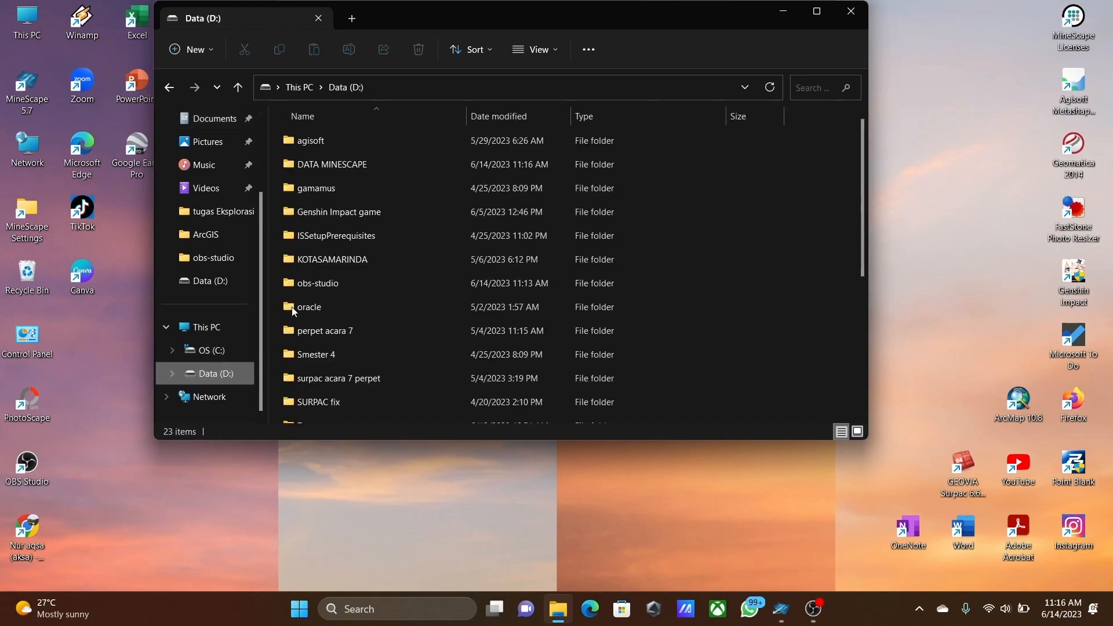
{"action": "double_click", "coordinate": [385, 163]}
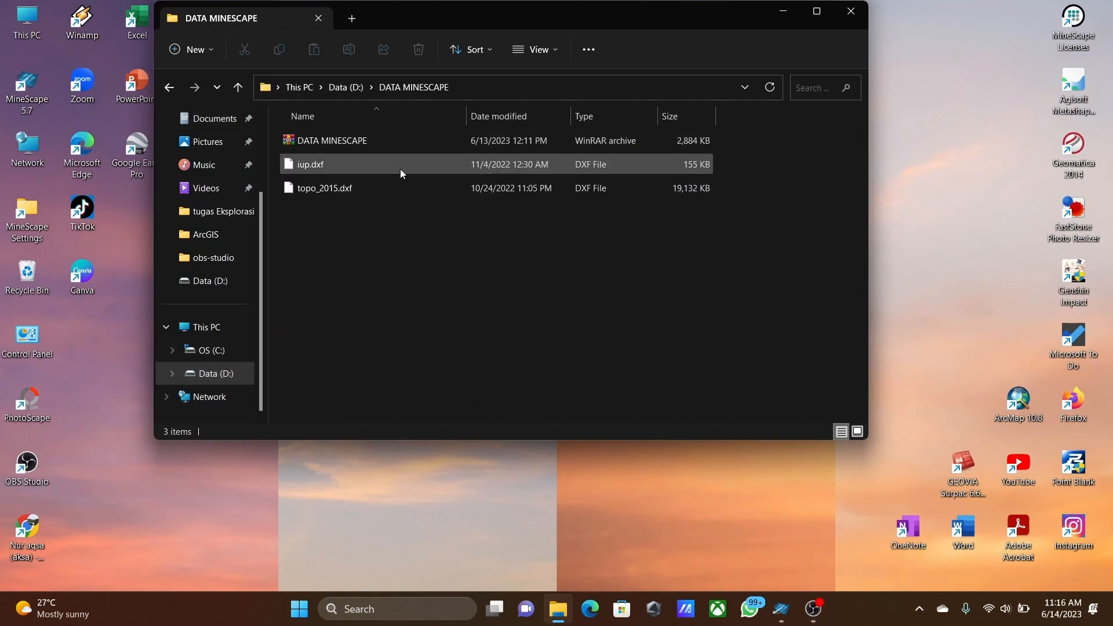
{"action": "left_click", "coordinate": [401, 168]}
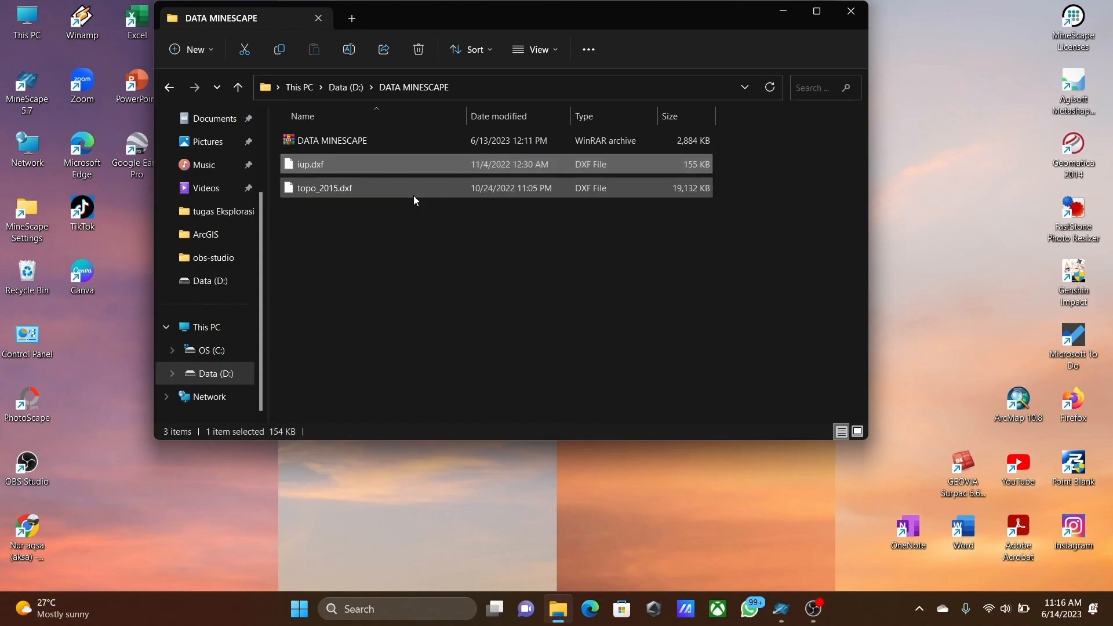
{"action": "left_click", "coordinate": [415, 194], "text": "ctrl"}
Paste the two cut DXF files into the autocad folder of tutorial_21 under Documents\Mincom\MineScape\Projects and close File Explorer.
{"action": "scroll", "coordinate": [225, 231], "scroll_direction": "up", "scroll_amount": 2}
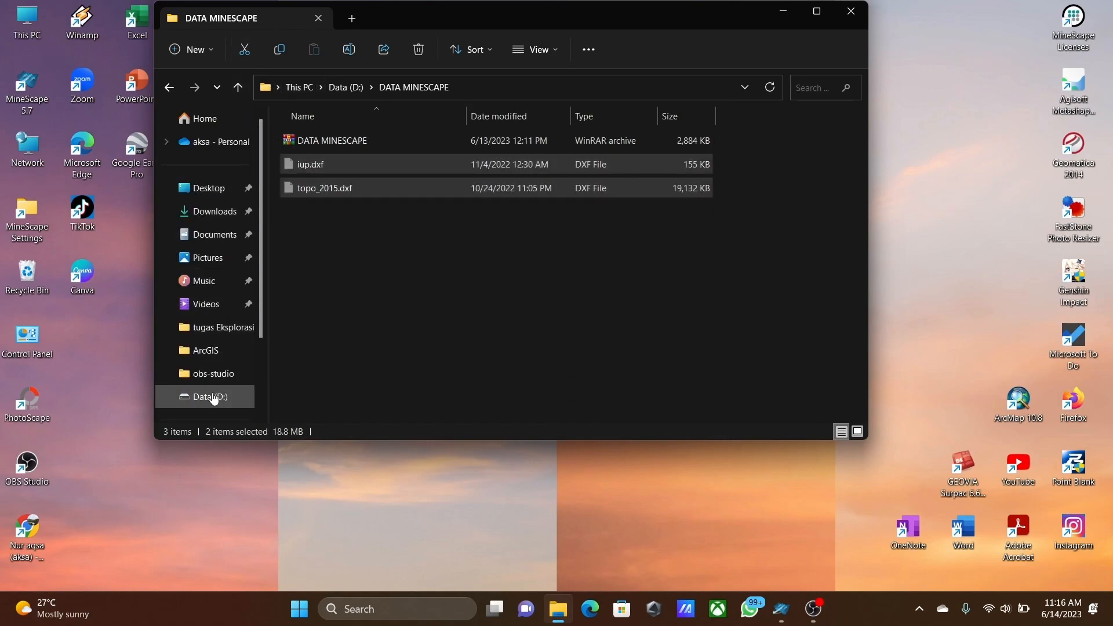
{"action": "left_click", "coordinate": [222, 243]}
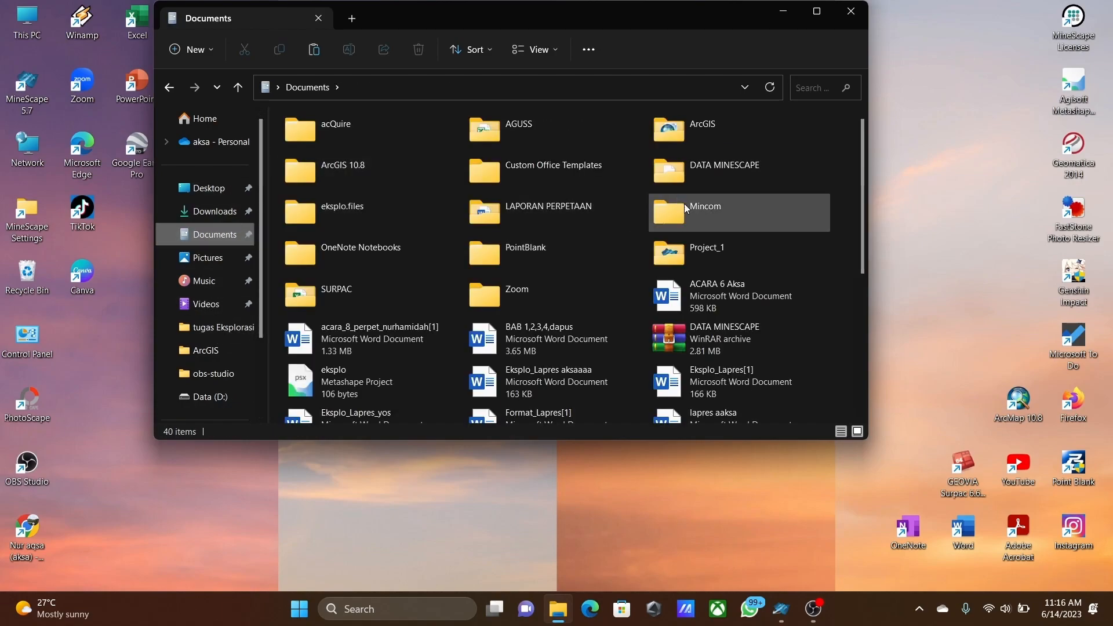
{"action": "double_click", "coordinate": [685, 204]}
{"action": "double_click", "coordinate": [520, 139]}
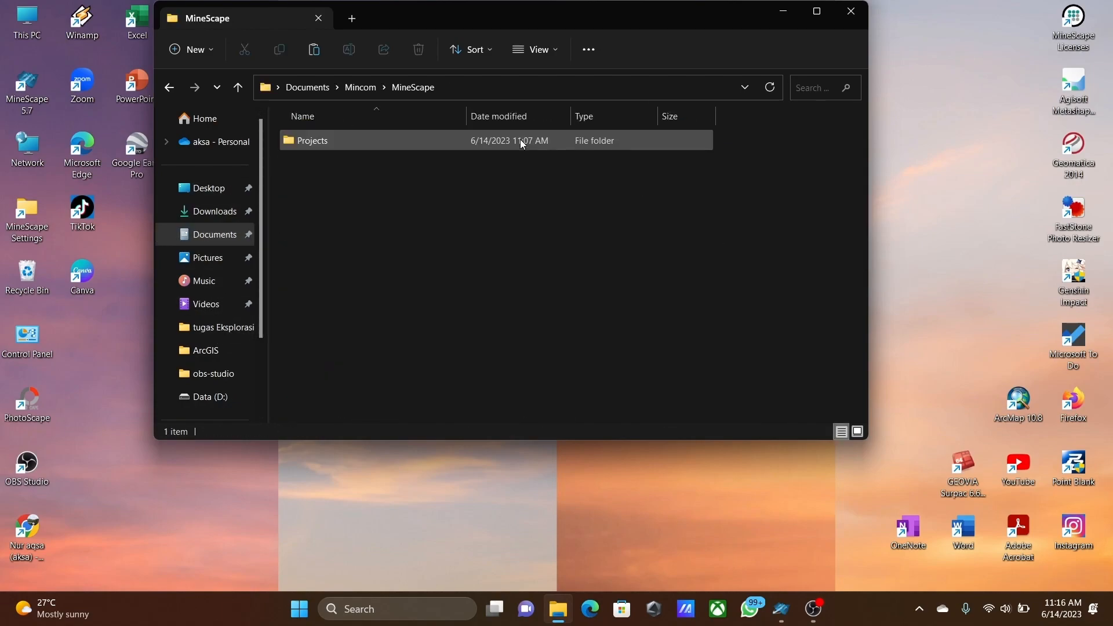
{"action": "double_click", "coordinate": [521, 139]}
{"action": "left_click", "coordinate": [521, 210]}
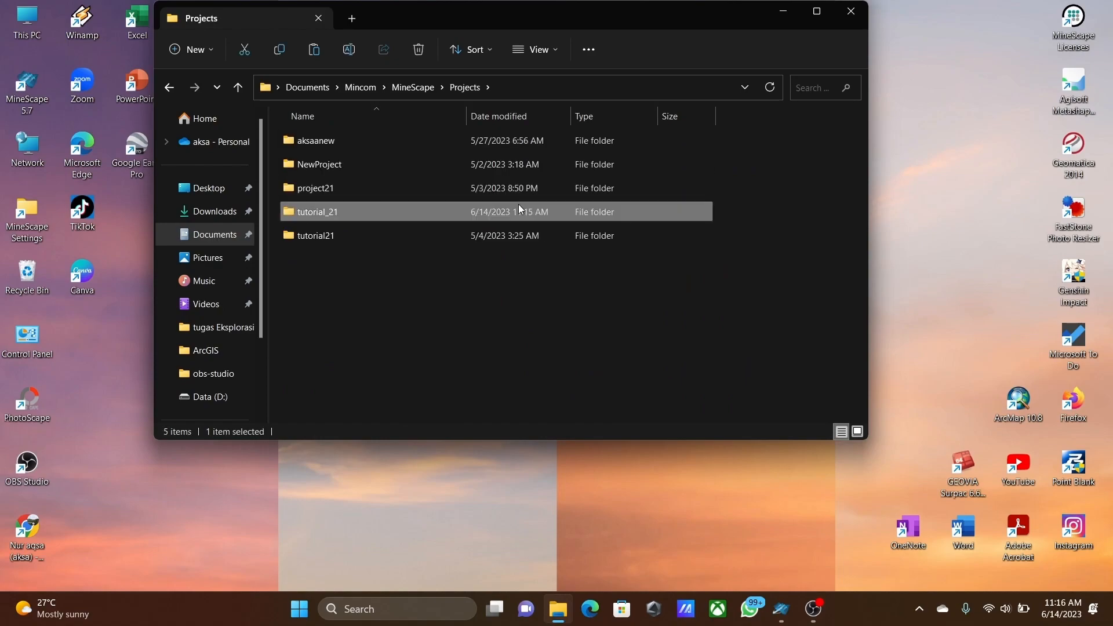
{"action": "double_click", "coordinate": [519, 206]}
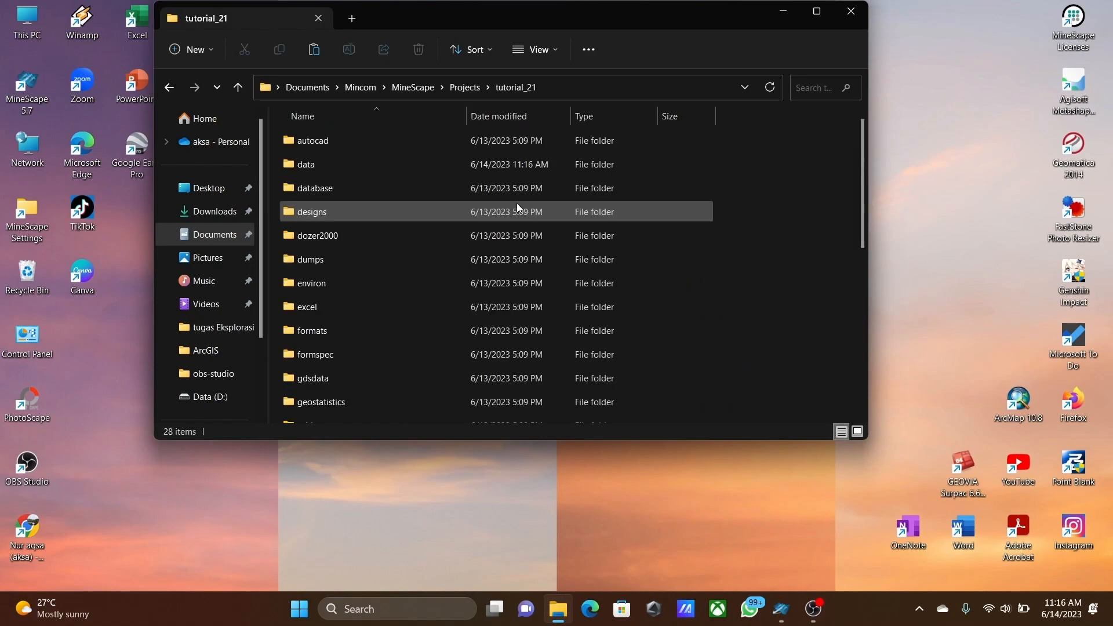
{"action": "double_click", "coordinate": [440, 141]}
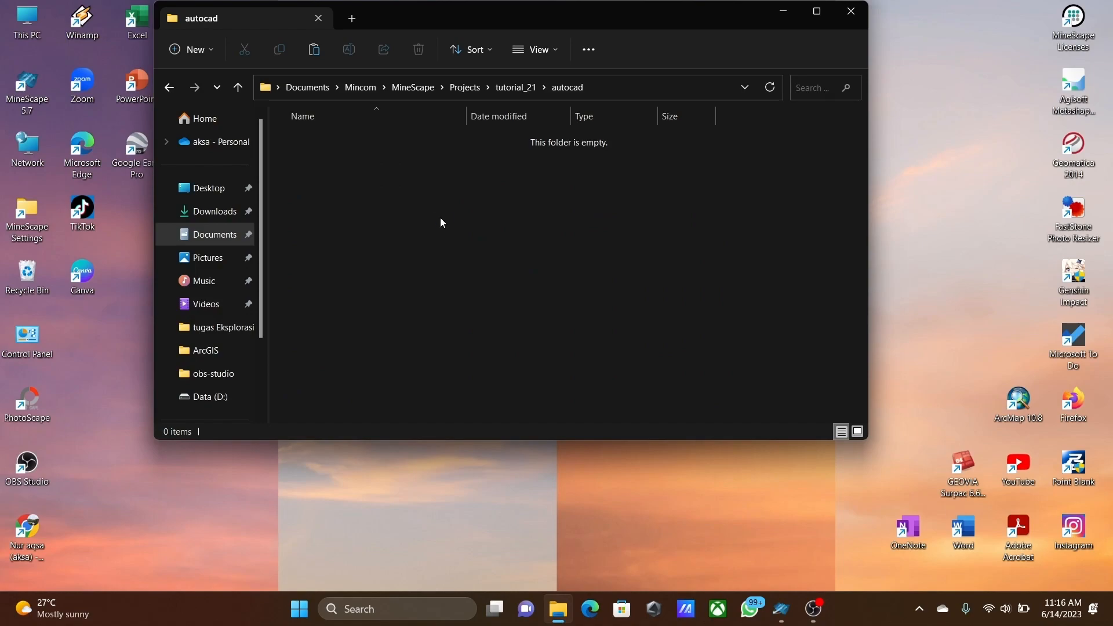
{"action": "key", "text": "ctrl+v"}
{"action": "left_click", "coordinate": [493, 264]}
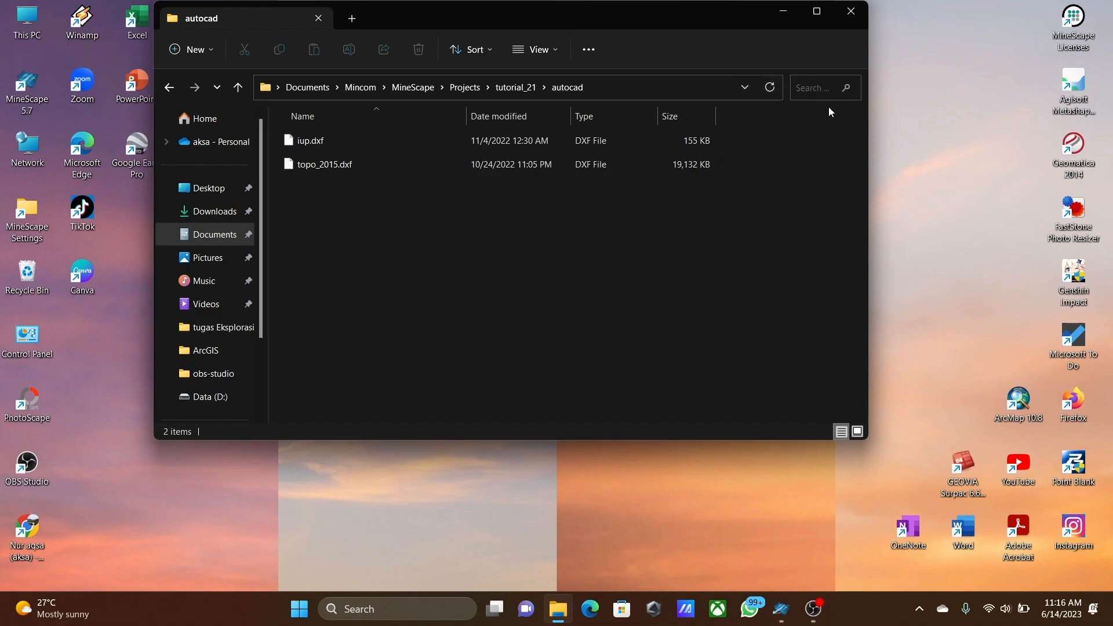
{"action": "left_click", "coordinate": [851, 11]}
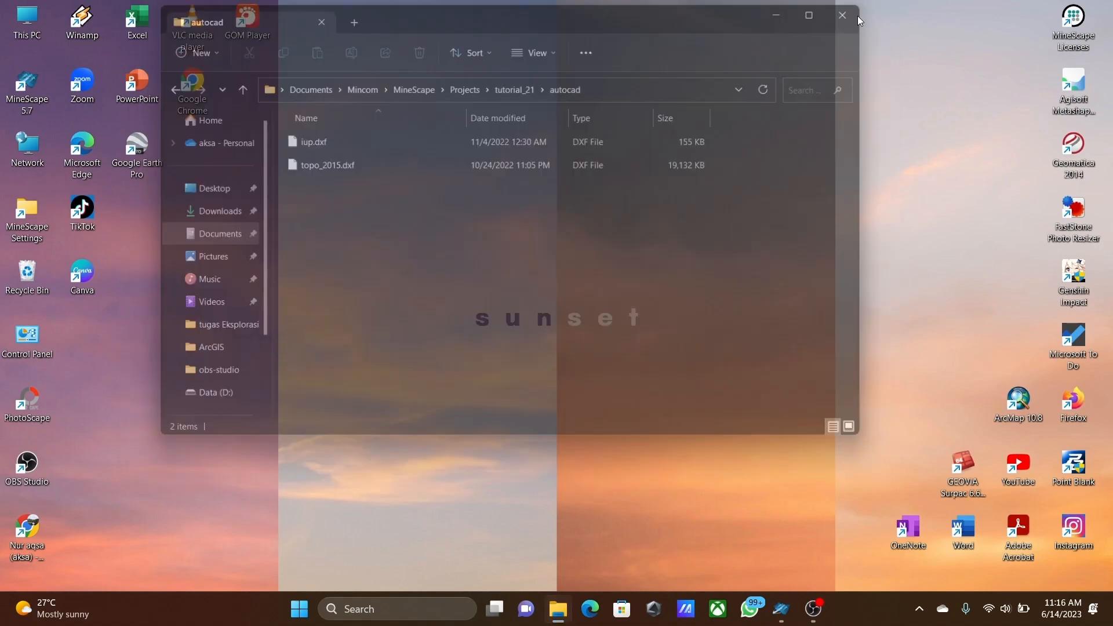
Refresh the desktop, switch to MineScape and list the files under AutoCAD and Data in the project explorer.
{"action": "right_click", "coordinate": [809, 307]}
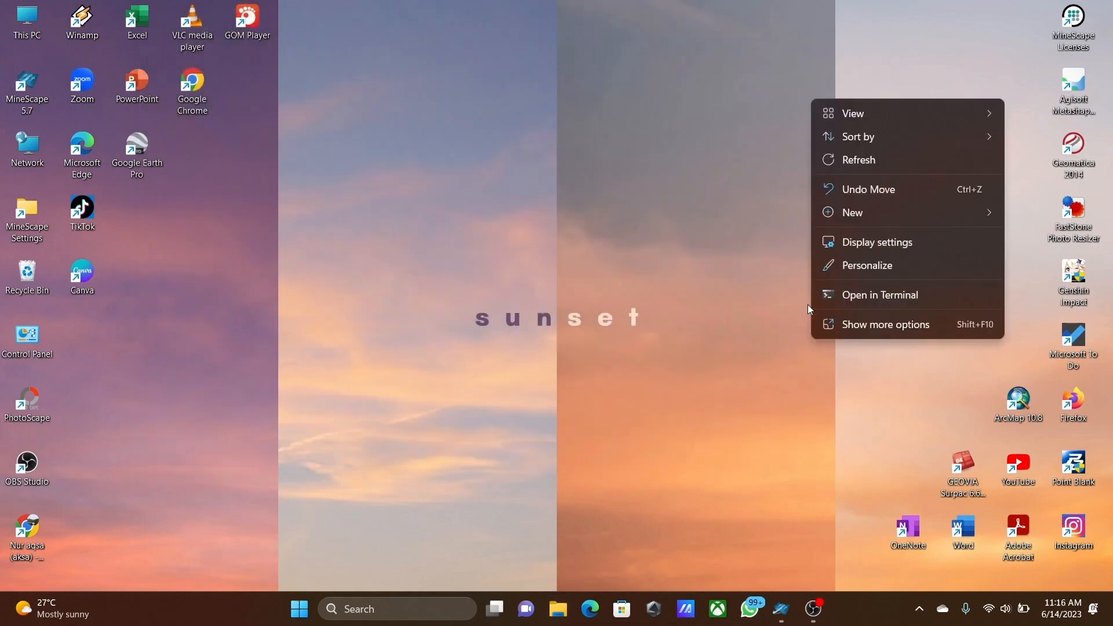
{"action": "left_click", "coordinate": [910, 159]}
{"action": "left_click", "coordinate": [791, 613]}
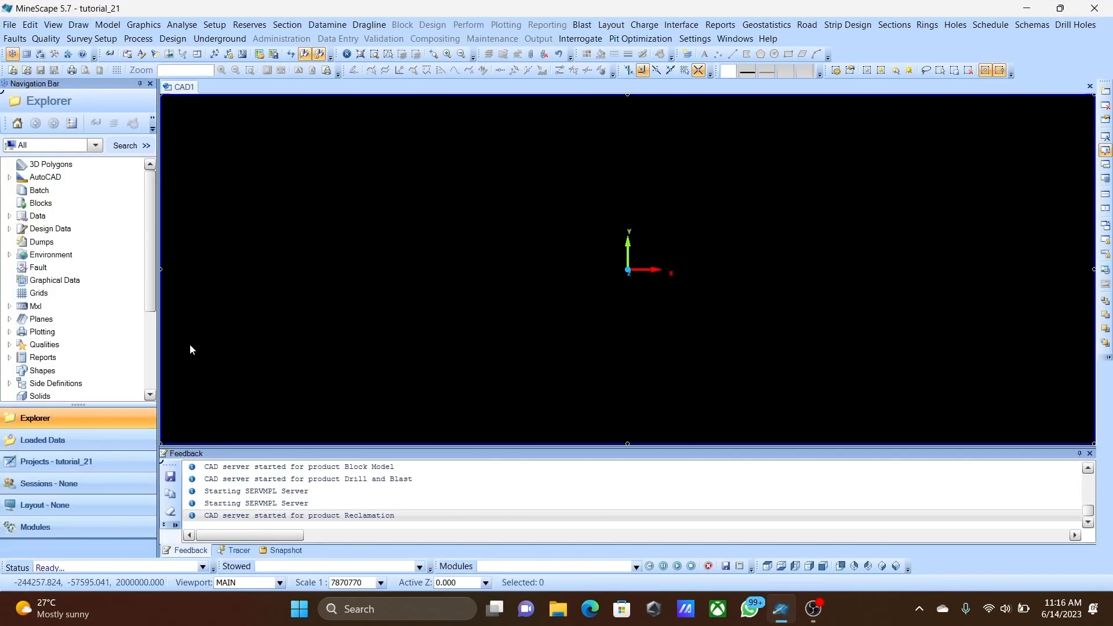
{"action": "left_click", "coordinate": [10, 177]}
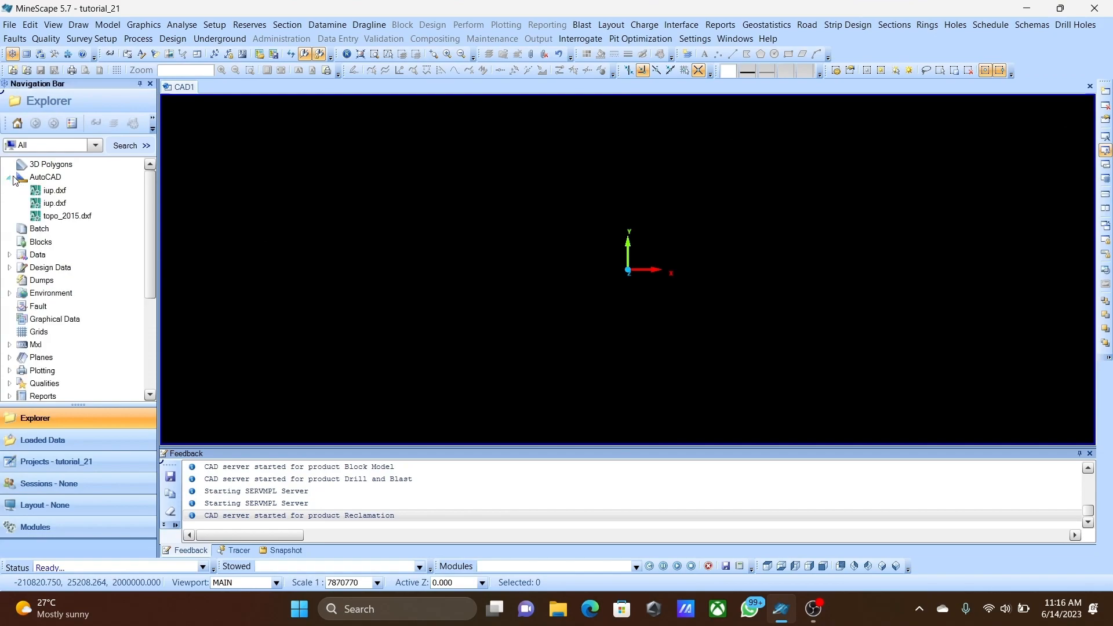
{"action": "left_click", "coordinate": [9, 256]}
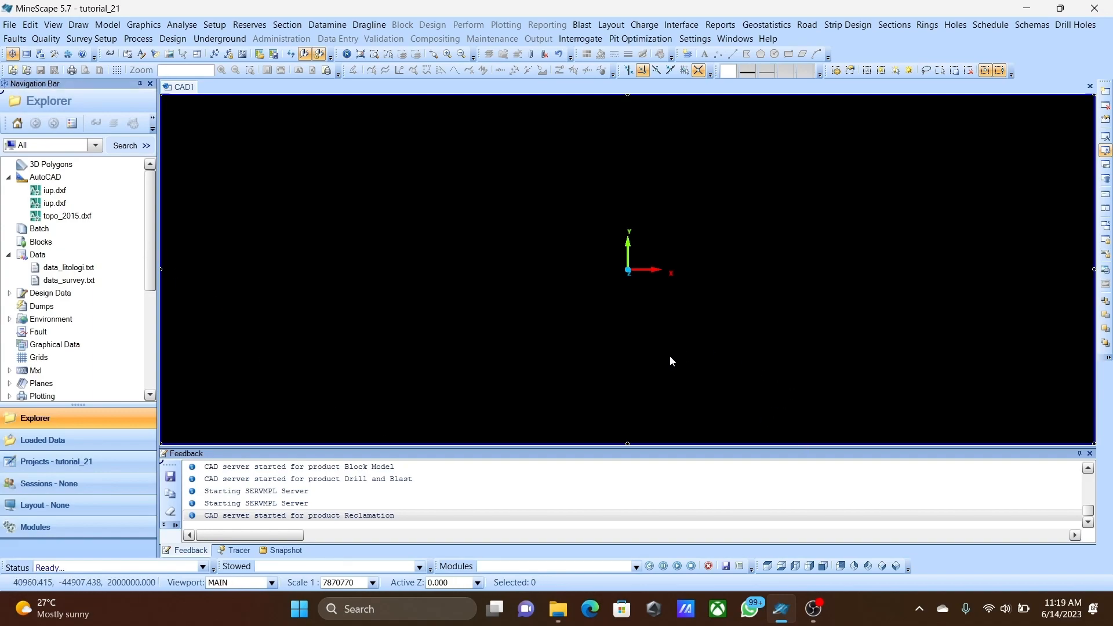
Open the DXF/DWG import for the surface design file under Design Data.
{"action": "scroll", "coordinate": [68, 261], "scroll_direction": "down", "scroll_amount": 1}
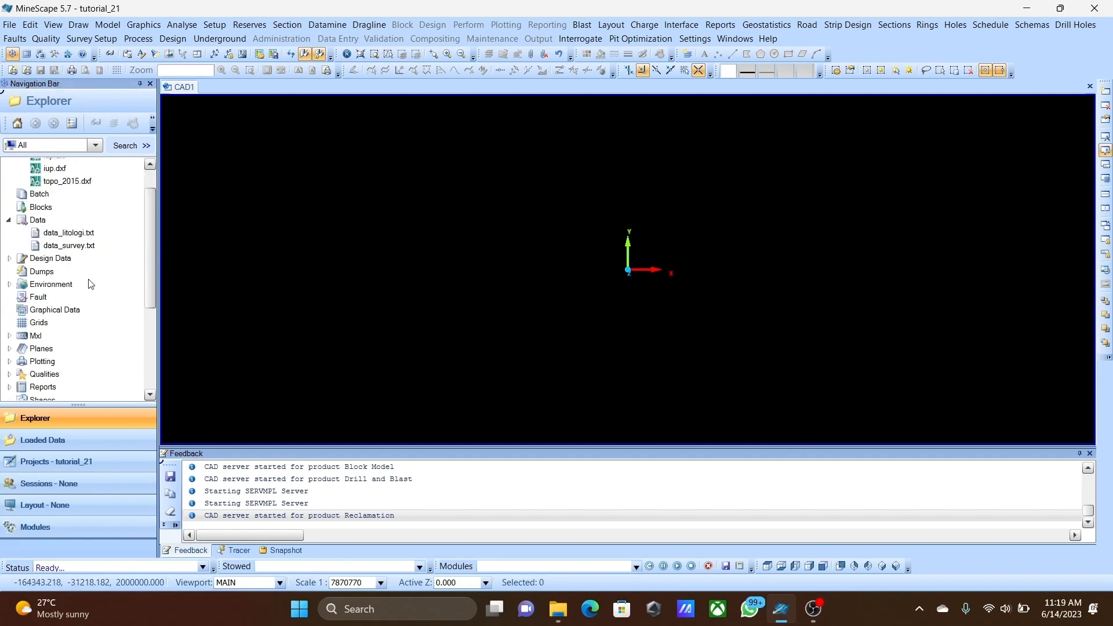
{"action": "left_click", "coordinate": [9, 258]}
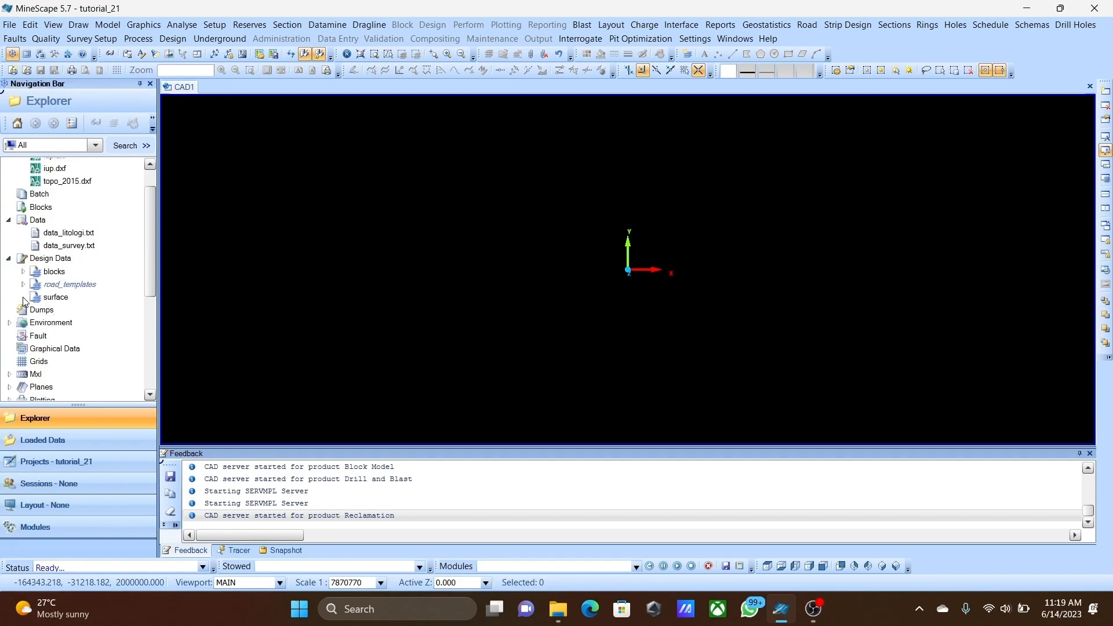
{"action": "left_click", "coordinate": [41, 298]}
{"action": "right_click", "coordinate": [42, 299]}
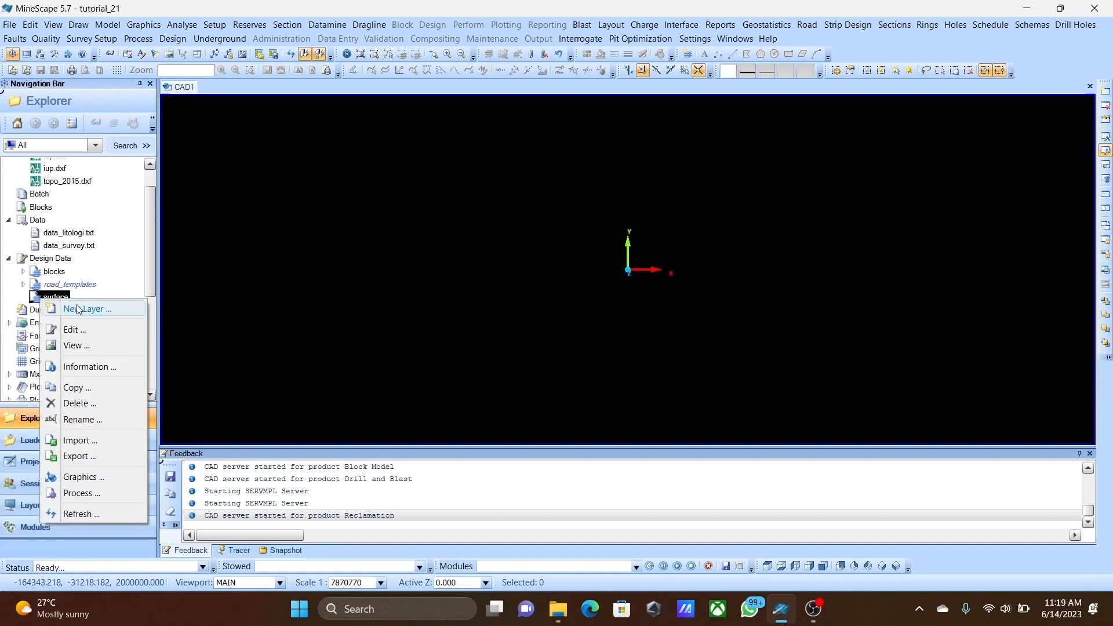
{"action": "left_click", "coordinate": [111, 440]}
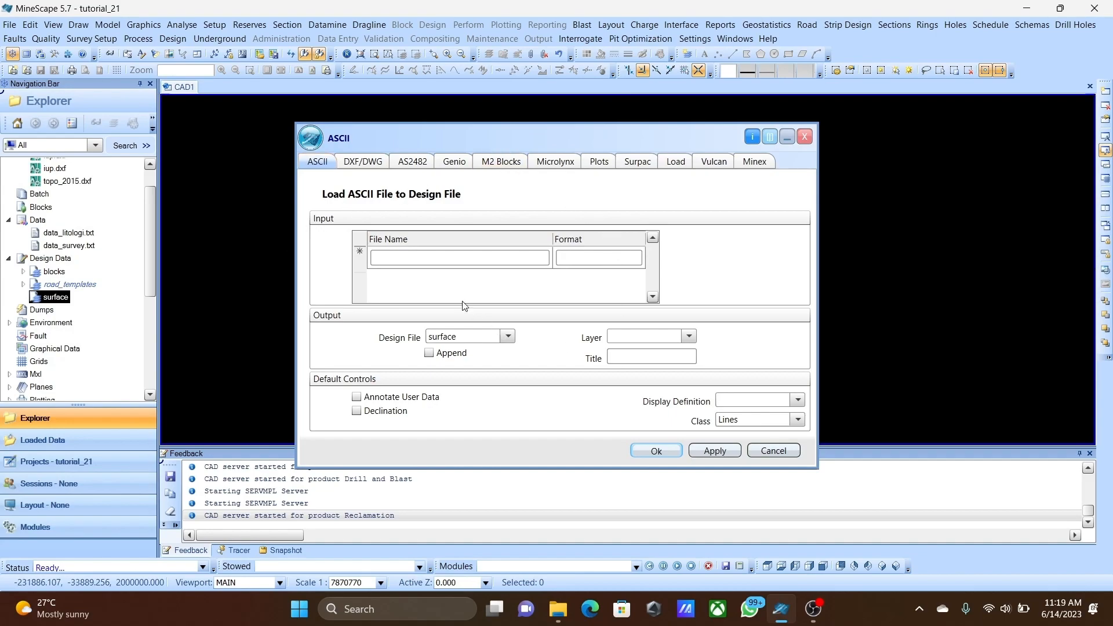
{"action": "left_click", "coordinate": [360, 162]}
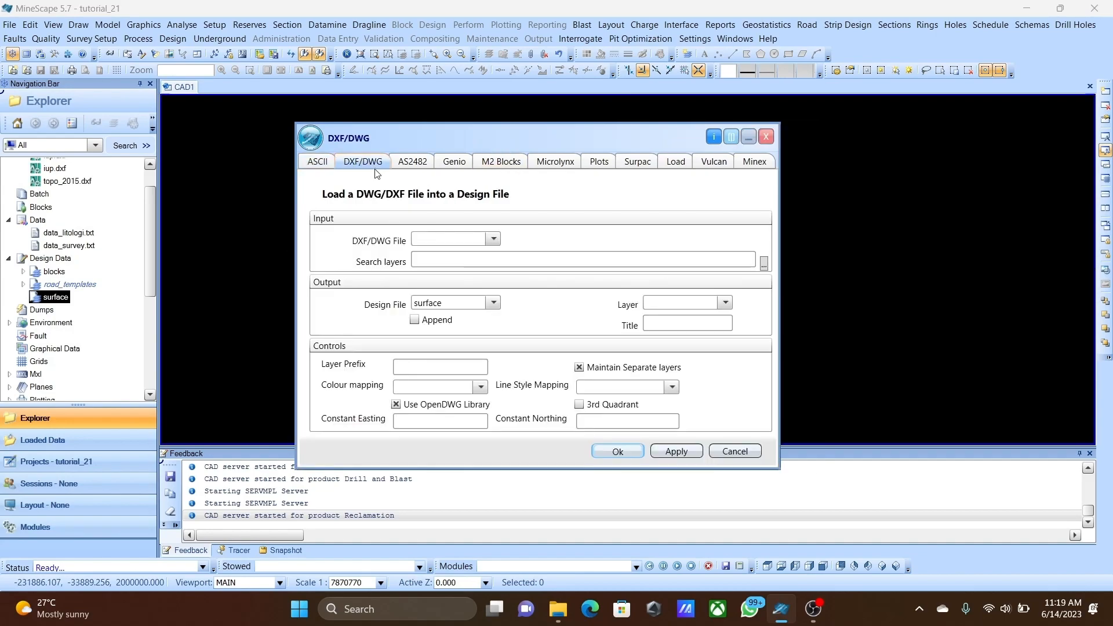
Choose topo_2015 as the import file and pick its layers Alld__Sumkk_Li01, Cont-topo-mjr and Cont-topo-mnr.
{"action": "left_click", "coordinate": [493, 240]}
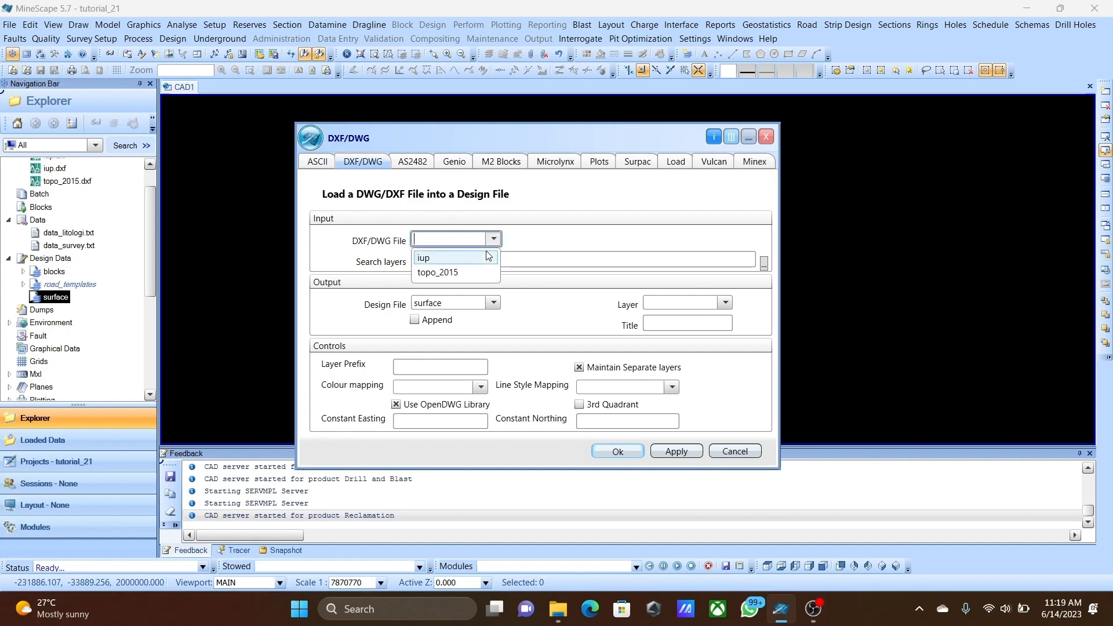
{"action": "left_click", "coordinate": [438, 272]}
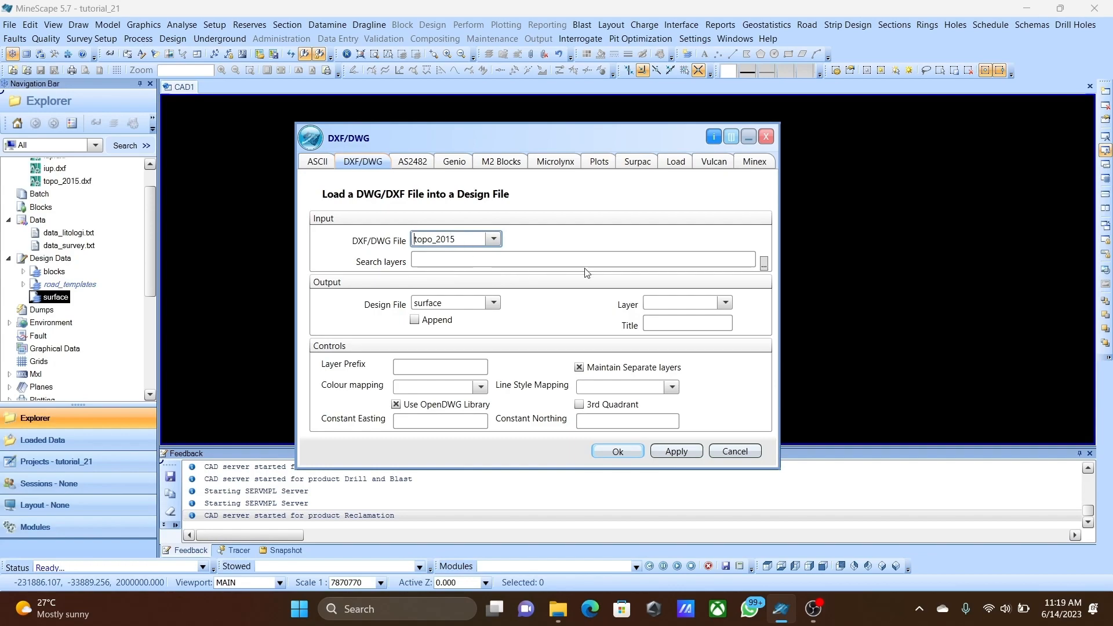
{"action": "left_click", "coordinate": [764, 264]}
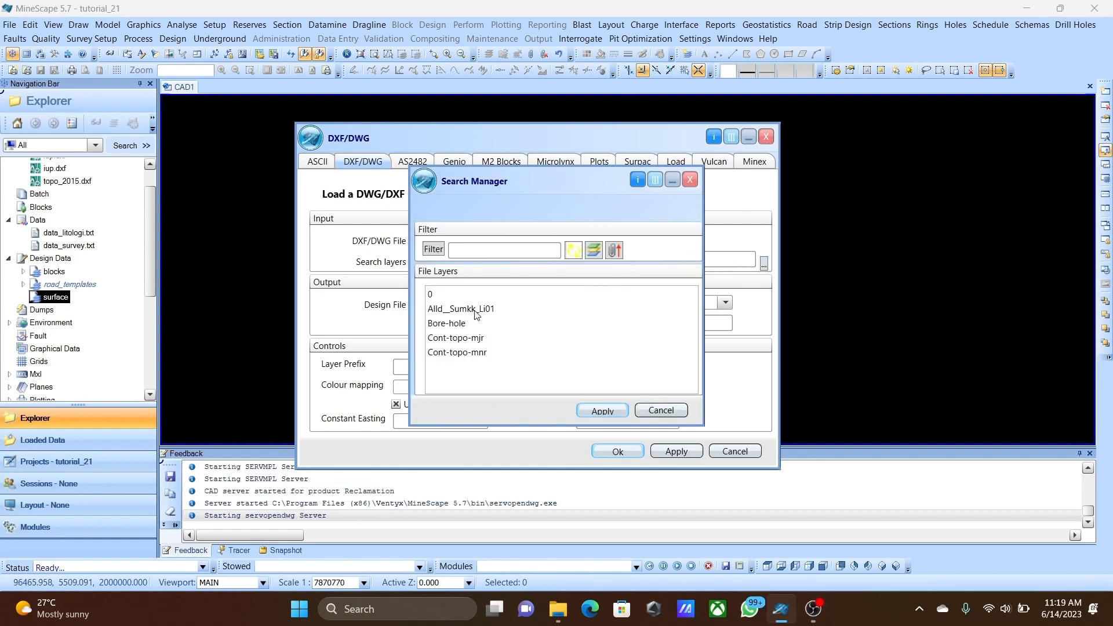
{"action": "left_click", "coordinate": [476, 313]}
{"action": "left_click", "coordinate": [480, 338], "text": "ctrl"}
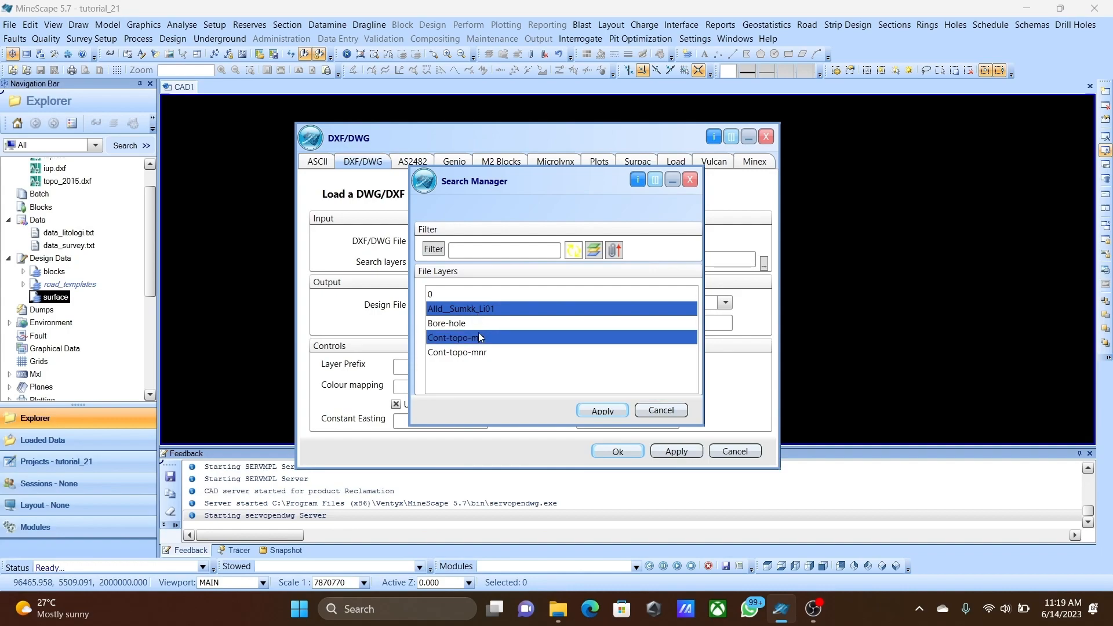
{"action": "left_click", "coordinate": [481, 352], "text": "ctrl"}
{"action": "left_click", "coordinate": [601, 411]}
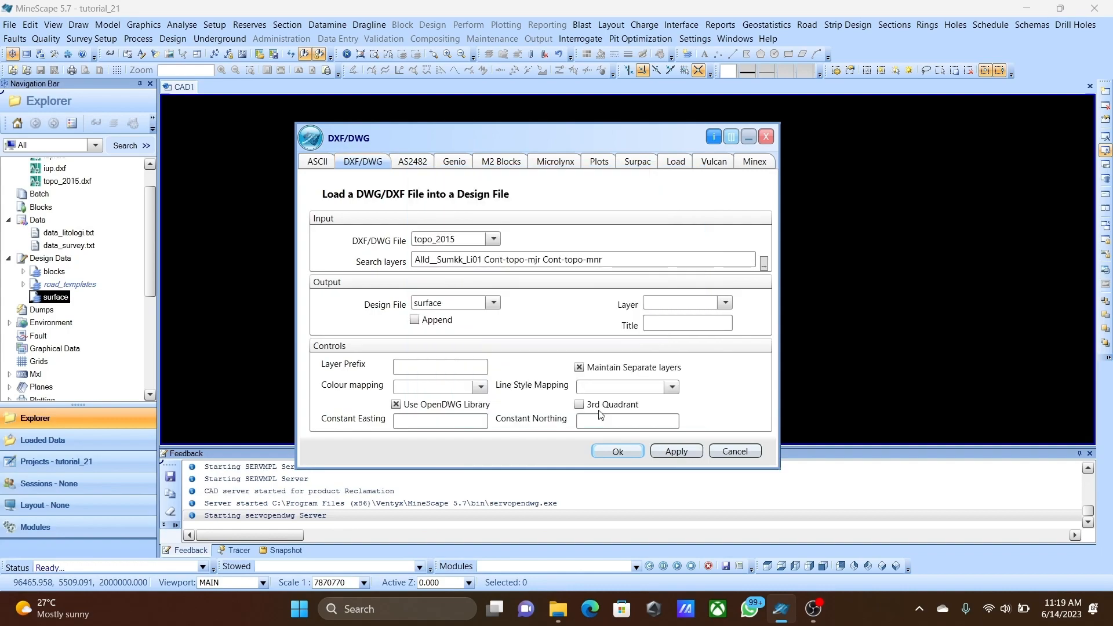
Set the output layer to Topografi, disable Maintain Separate layers and run the import.
{"action": "left_click", "coordinate": [669, 307]}
{"action": "type", "text": "TOPOGRAFI"}
{"action": "left_click", "coordinate": [579, 367]}
{"action": "left_click", "coordinate": [634, 452]}
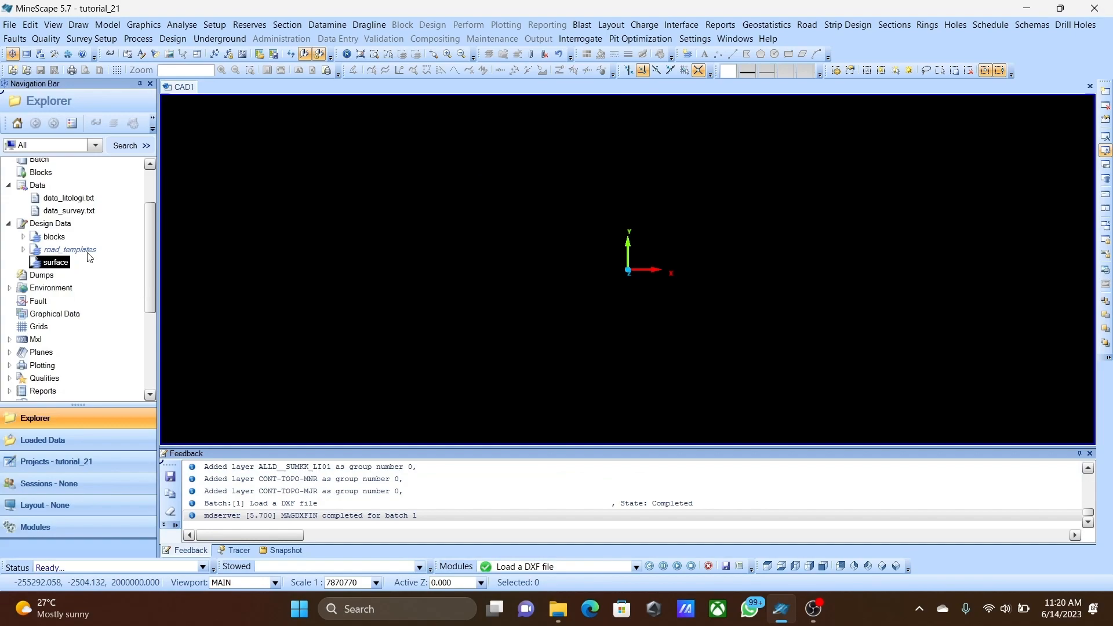
Expand the surface design file and display its TOPOGRAFI layer in the CAD window.
{"action": "double_click", "coordinate": [52, 263]}
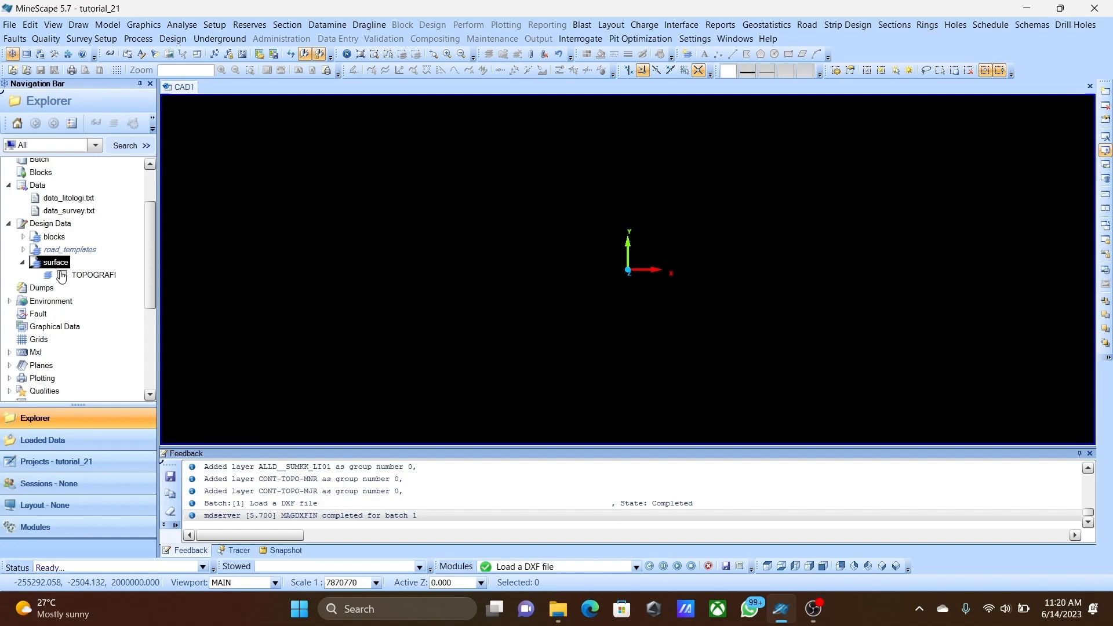
{"action": "left_click", "coordinate": [61, 275]}
{"action": "left_click", "coordinate": [61, 276]}
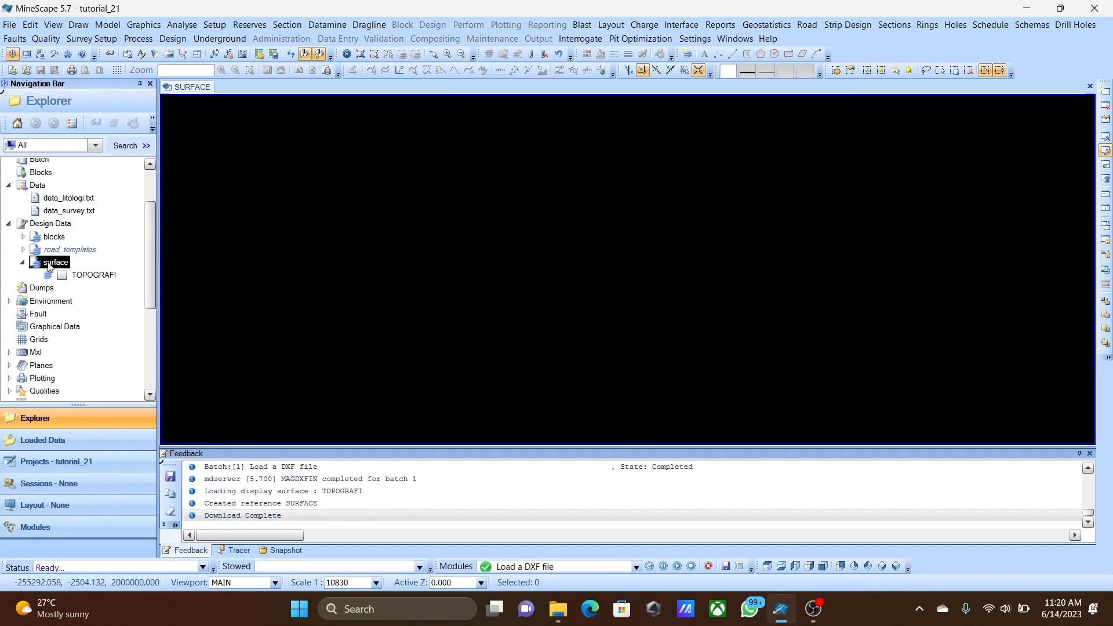
{"action": "right_click", "coordinate": [50, 267]}
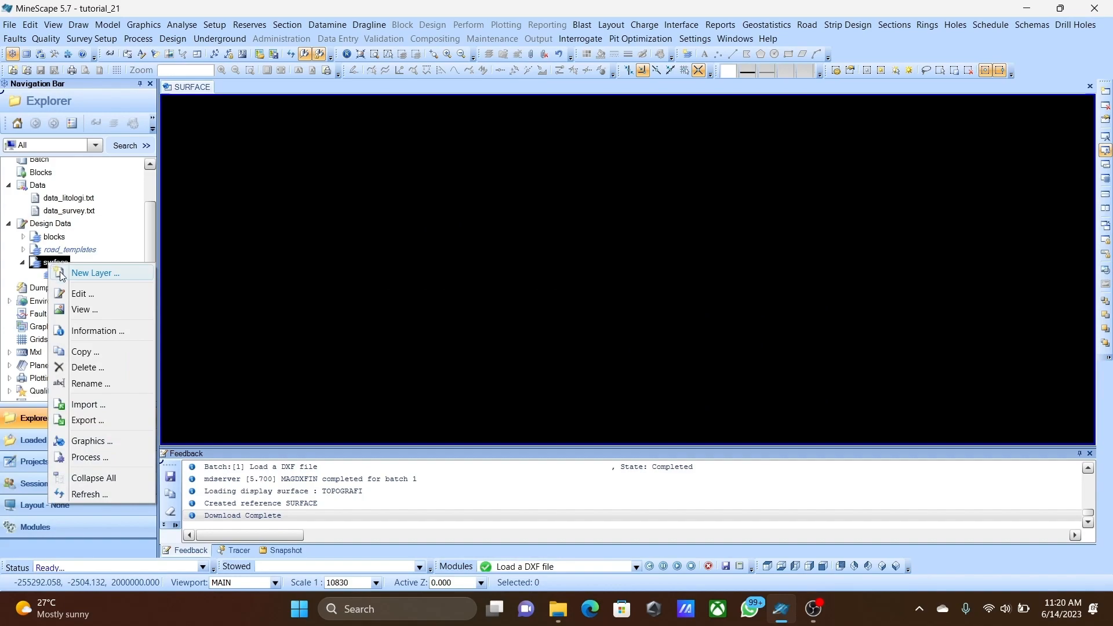
{"action": "left_click", "coordinate": [98, 247]}
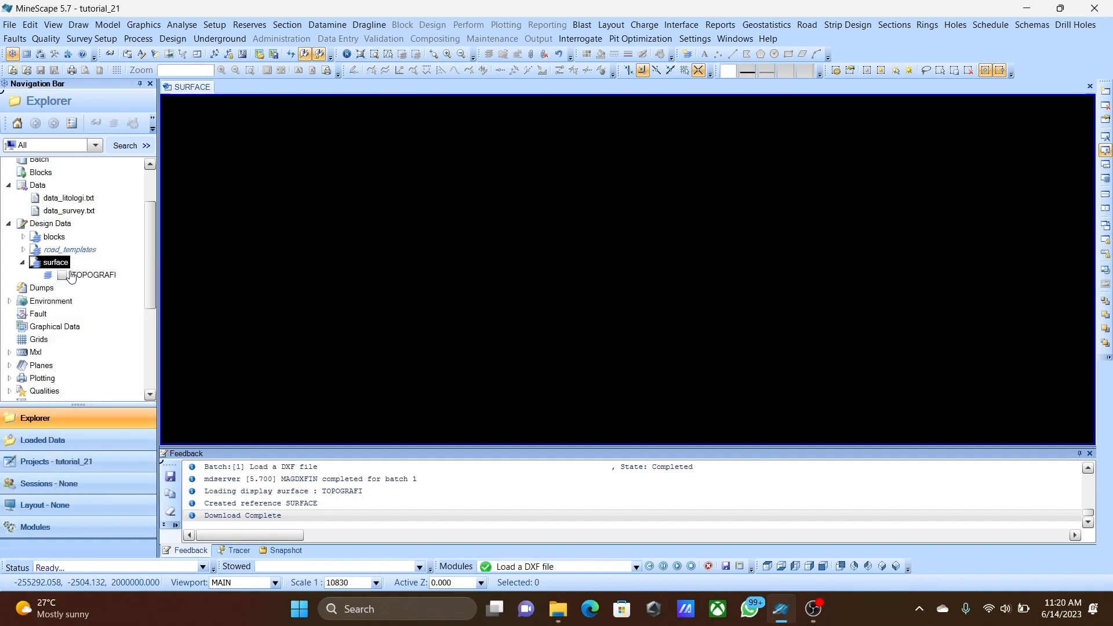
{"action": "left_click", "coordinate": [61, 275]}
Start another DXF/DWG import into the surface design file, choosing the iup file and its Iup layer.
{"action": "right_click", "coordinate": [57, 265]}
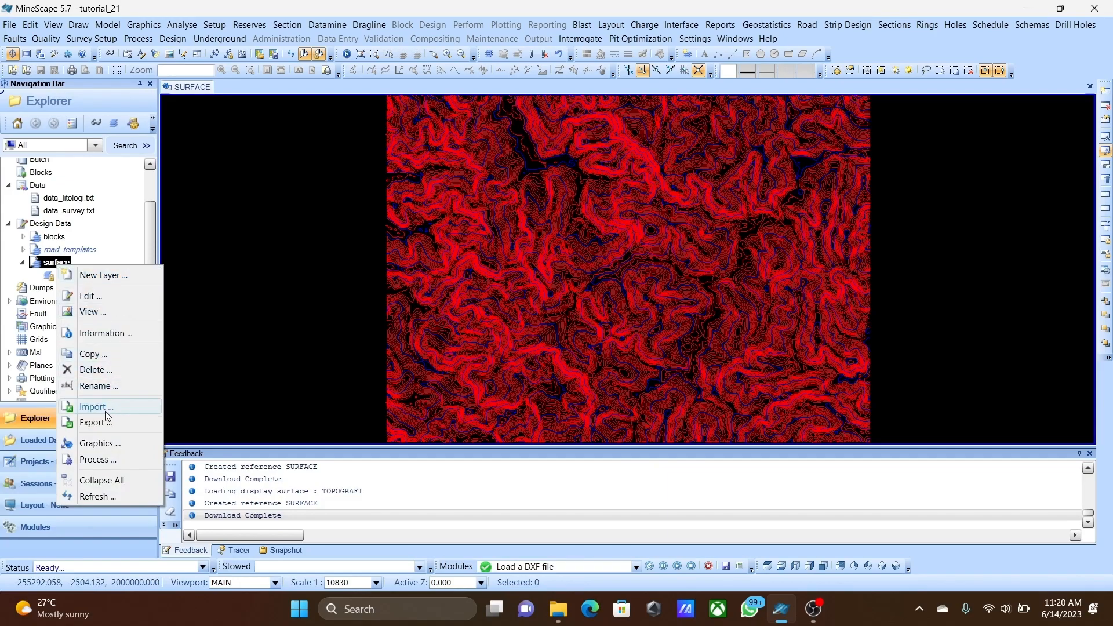
{"action": "left_click", "coordinate": [109, 409]}
{"action": "left_click", "coordinate": [349, 165]}
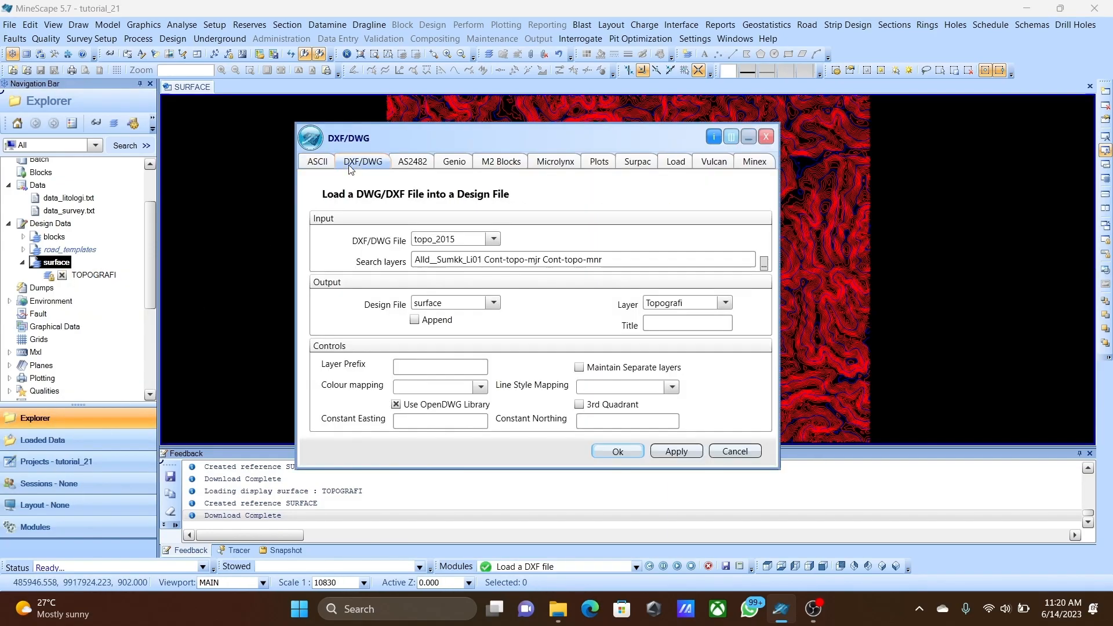
{"action": "left_click", "coordinate": [492, 242]}
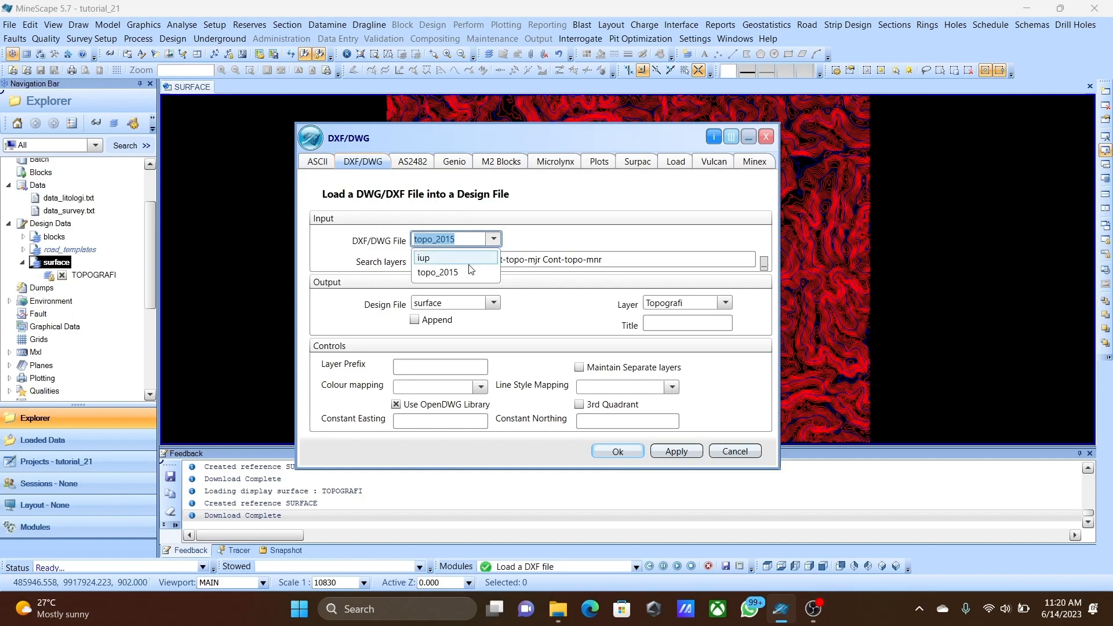
{"action": "left_click", "coordinate": [469, 260]}
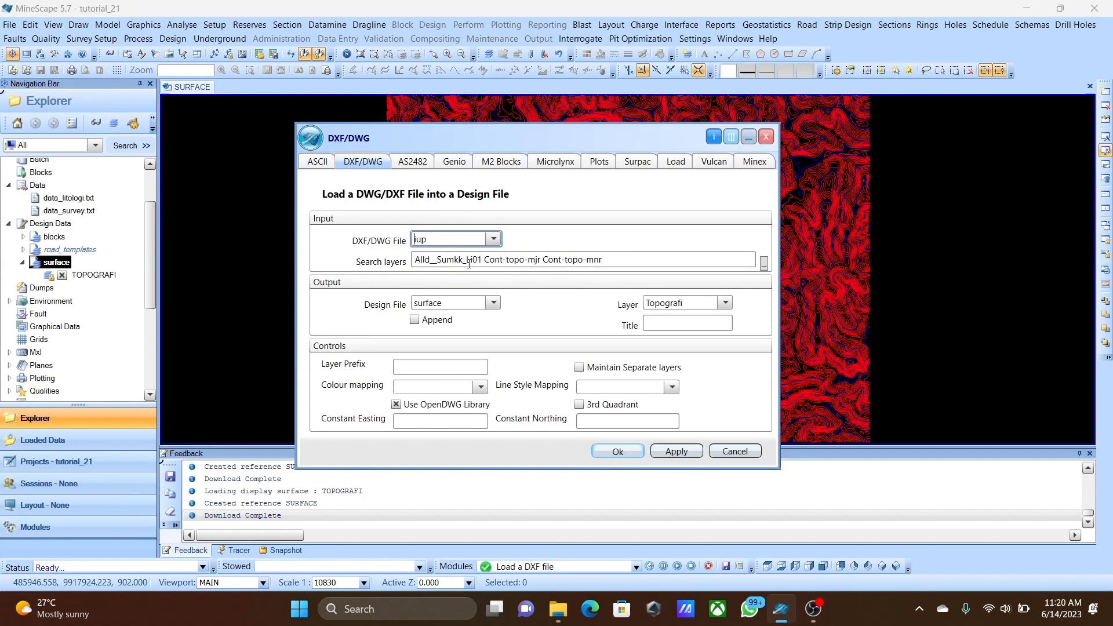
{"action": "left_click", "coordinate": [764, 264]}
{"action": "left_click", "coordinate": [434, 310]}
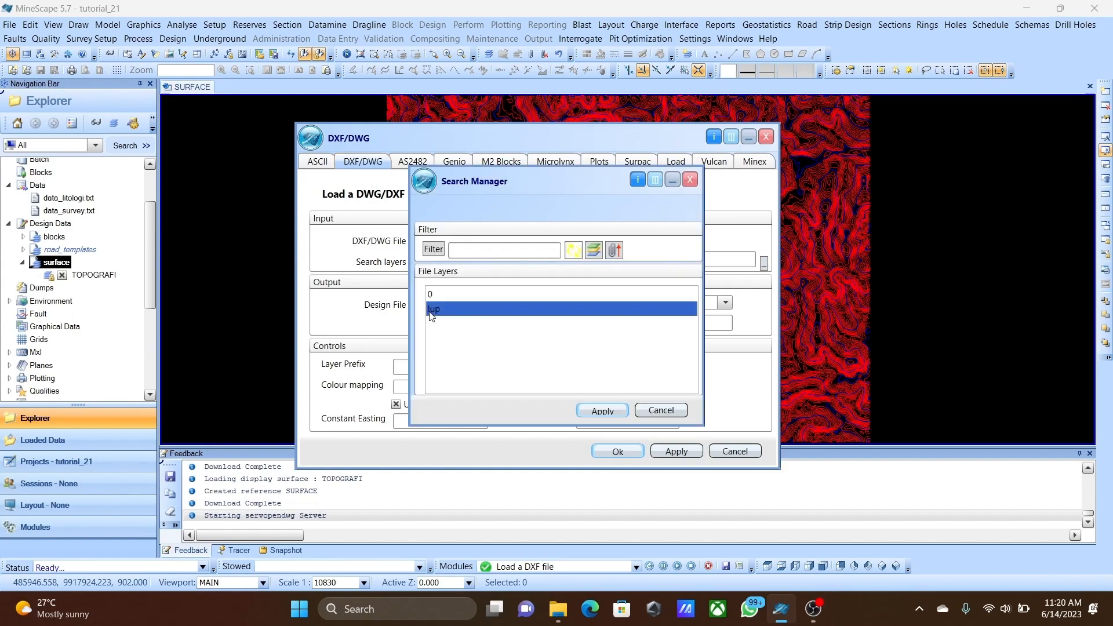
{"action": "left_click", "coordinate": [603, 411]}
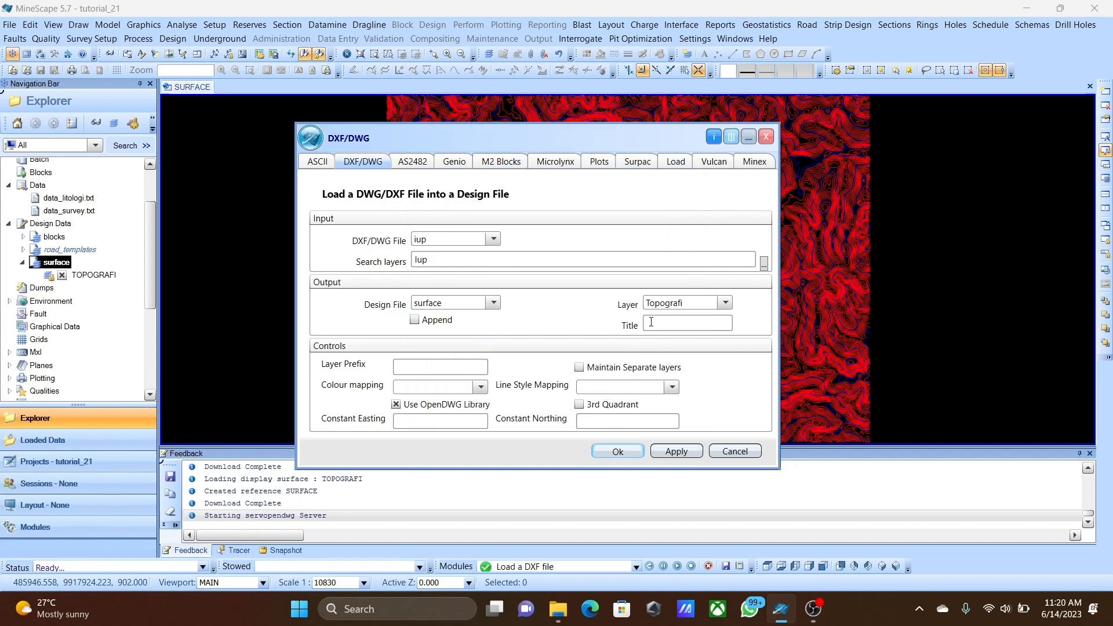
Replace the output layer name with IUP and run the import.
{"action": "left_click", "coordinate": [700, 306]}
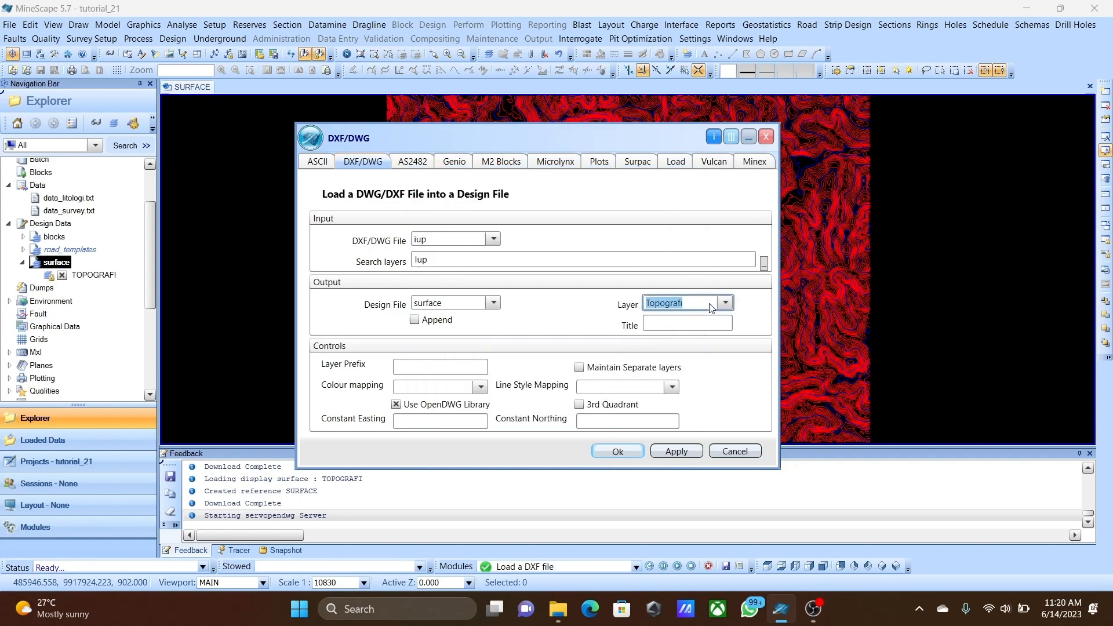
{"action": "key", "text": "BackSpace"}
{"action": "left_click", "coordinate": [625, 452]}
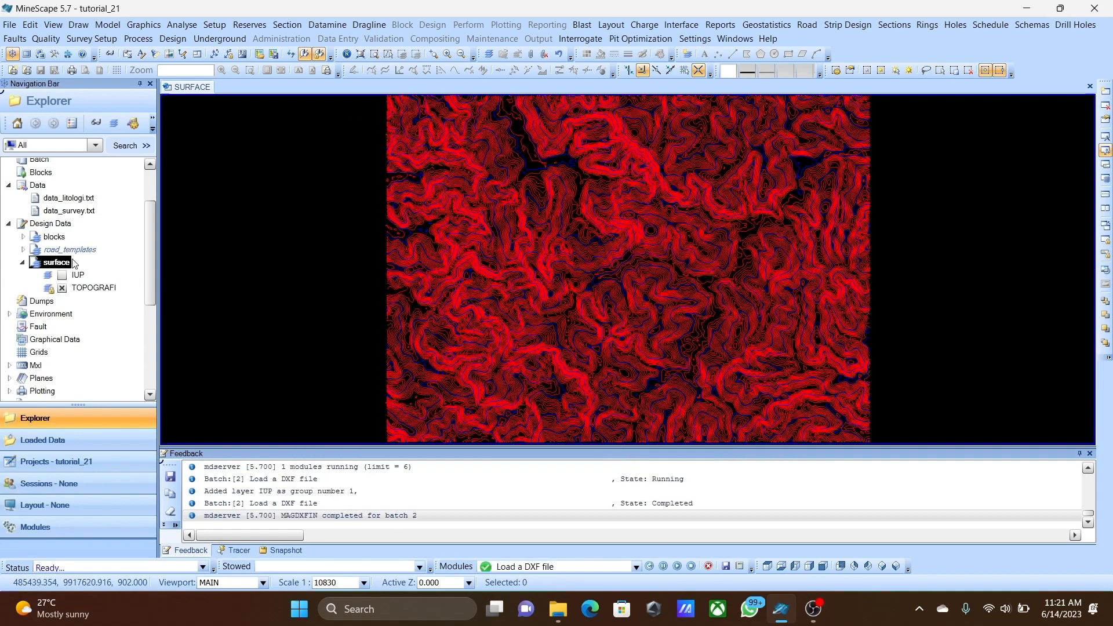
Display the IUP layer of the surface design file and hide its TOPOGRAFI layer.
{"action": "left_click", "coordinate": [62, 274]}
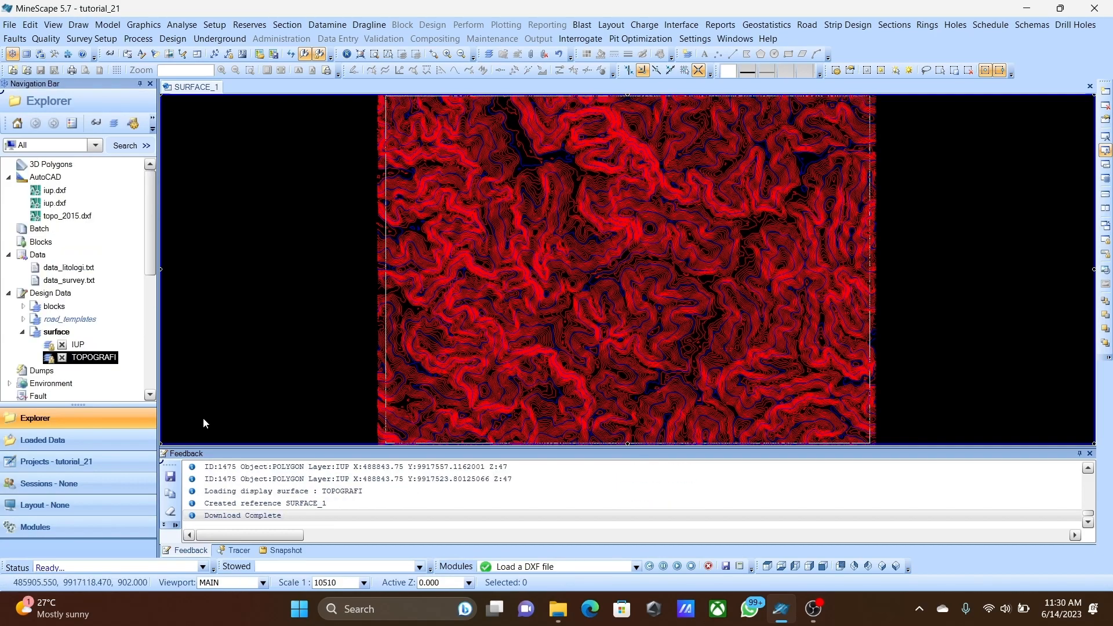
{"action": "left_click", "coordinate": [62, 357]}
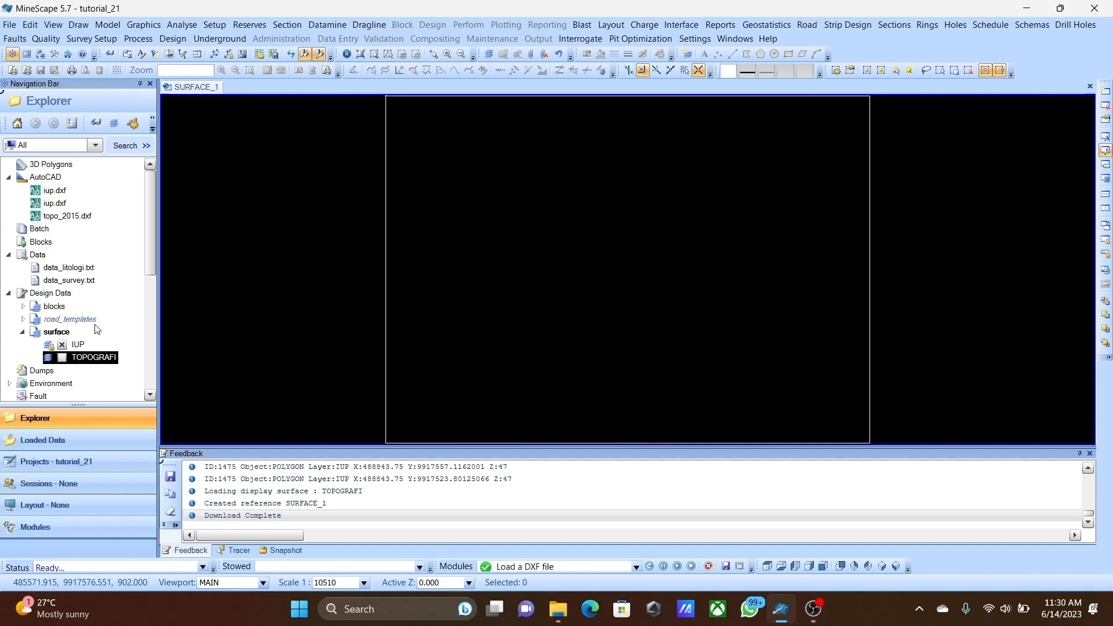
Expand the sheet group within the project's Specs and start a new sheet spec file.
{"action": "scroll", "coordinate": [100, 309], "scroll_direction": "down", "scroll_amount": 2}
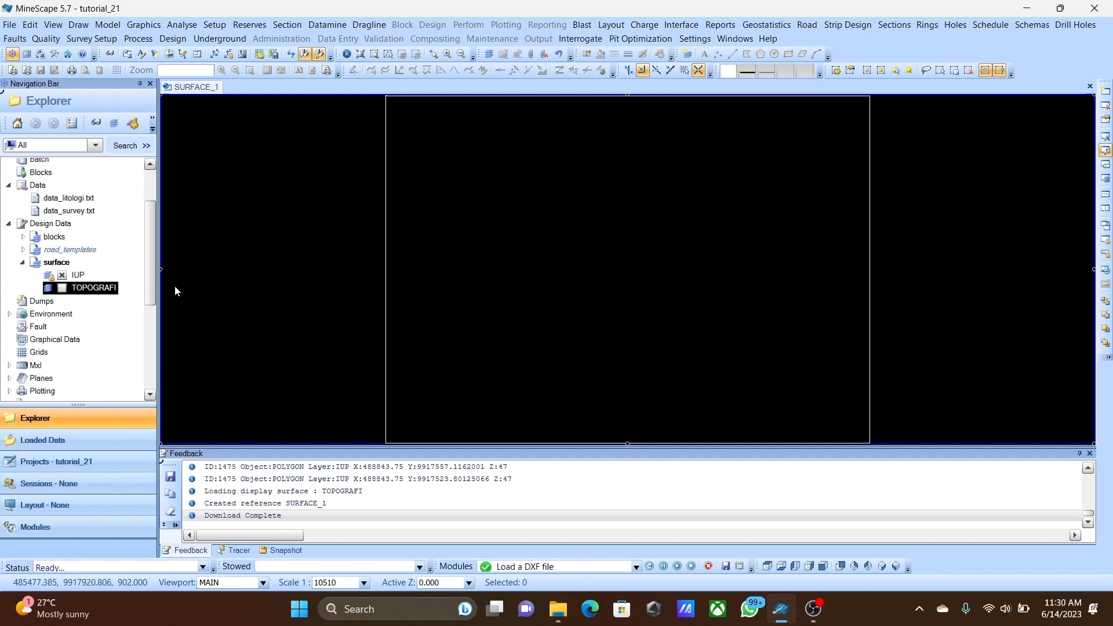
{"action": "scroll", "coordinate": [43, 251], "scroll_direction": "down", "scroll_amount": 4}
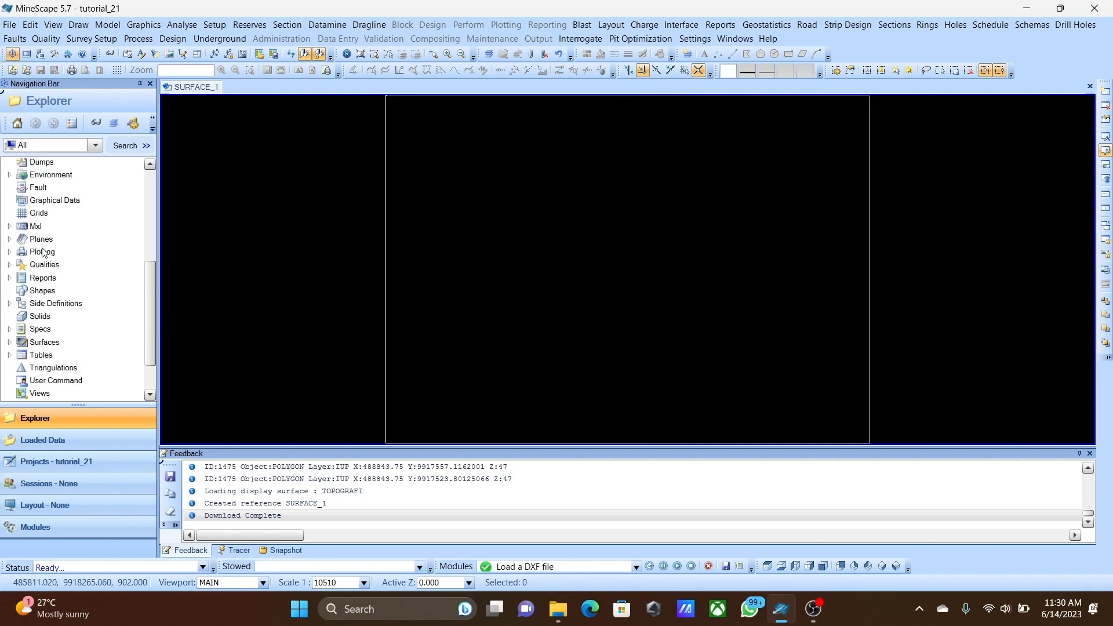
{"action": "scroll", "coordinate": [44, 251], "scroll_direction": "down", "scroll_amount": 2}
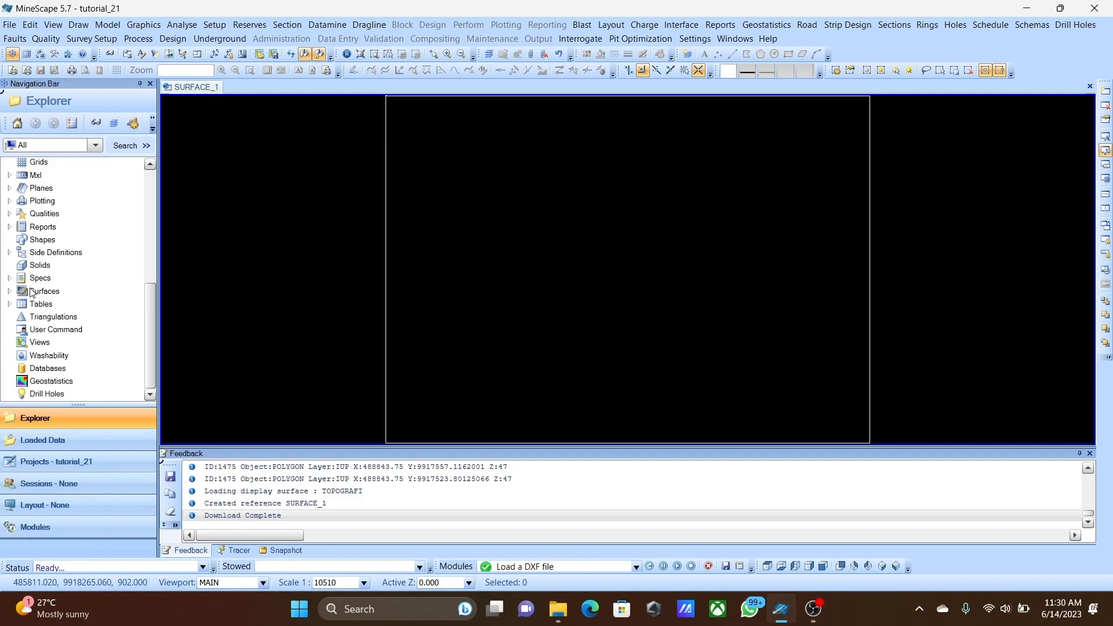
{"action": "left_click", "coordinate": [9, 277]}
{"action": "scroll", "coordinate": [55, 306], "scroll_direction": "down", "scroll_amount": 3}
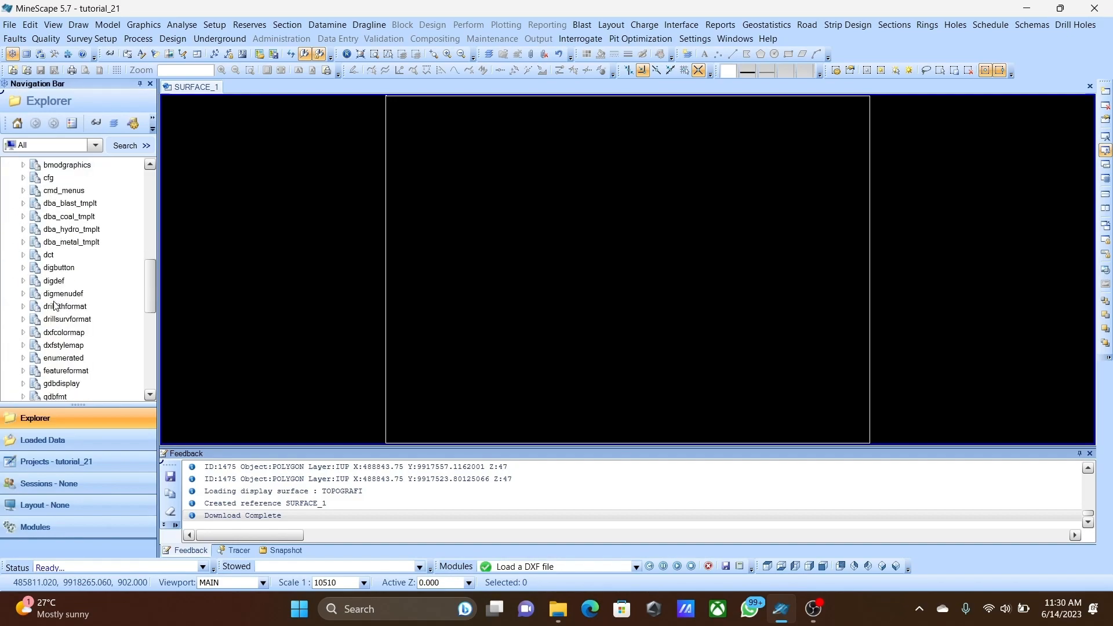
{"action": "scroll", "coordinate": [56, 305], "scroll_direction": "down", "scroll_amount": 5}
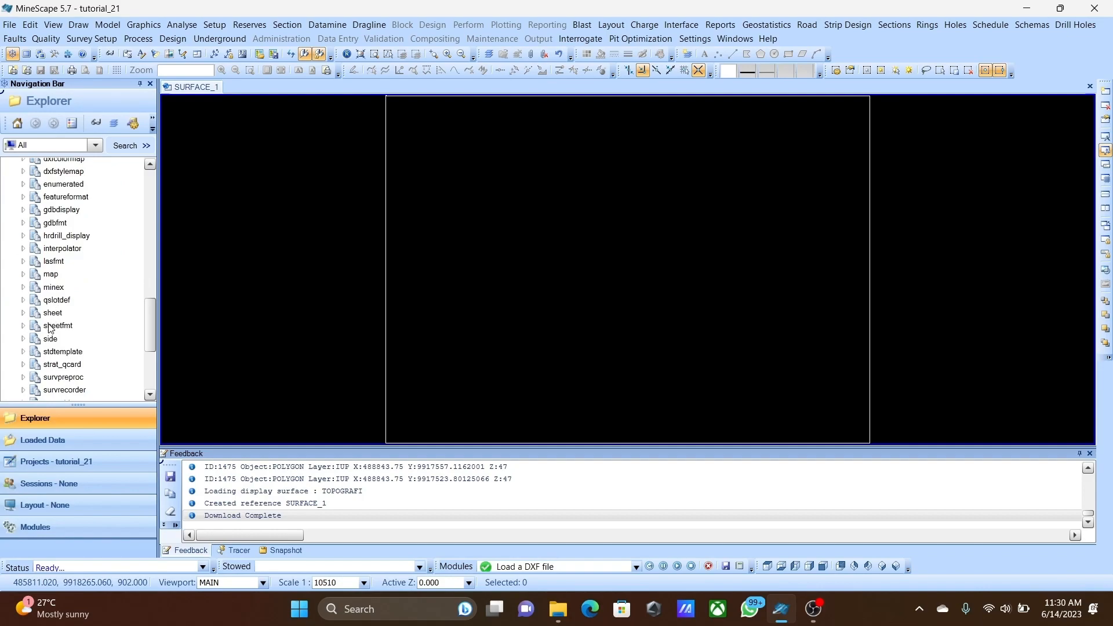
{"action": "left_click", "coordinate": [23, 313]}
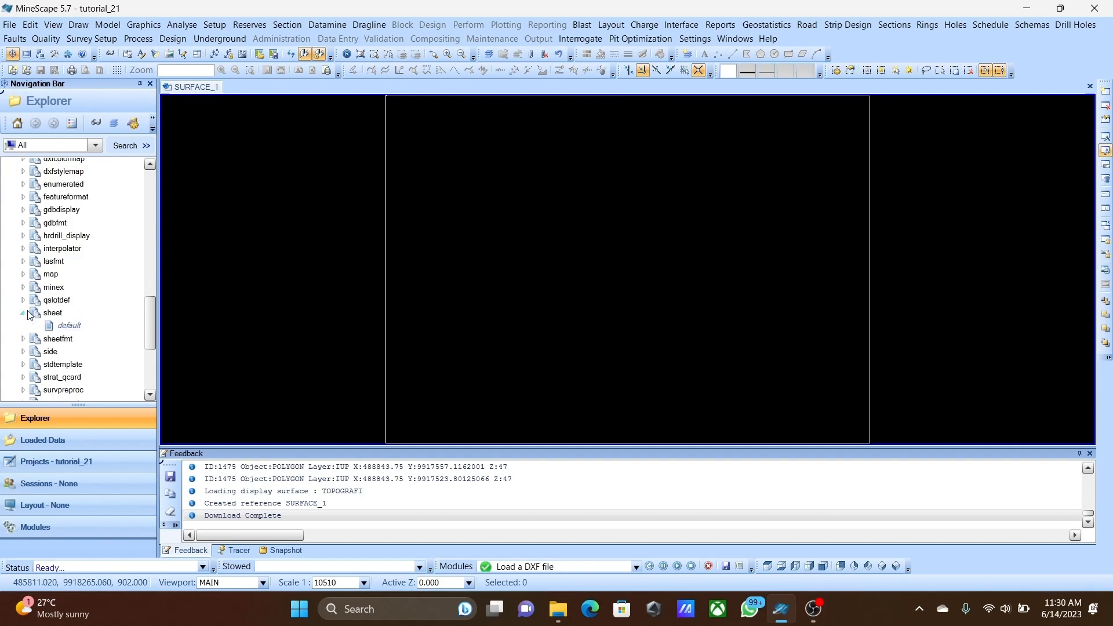
{"action": "left_click", "coordinate": [35, 313]}
{"action": "right_click", "coordinate": [53, 318]}
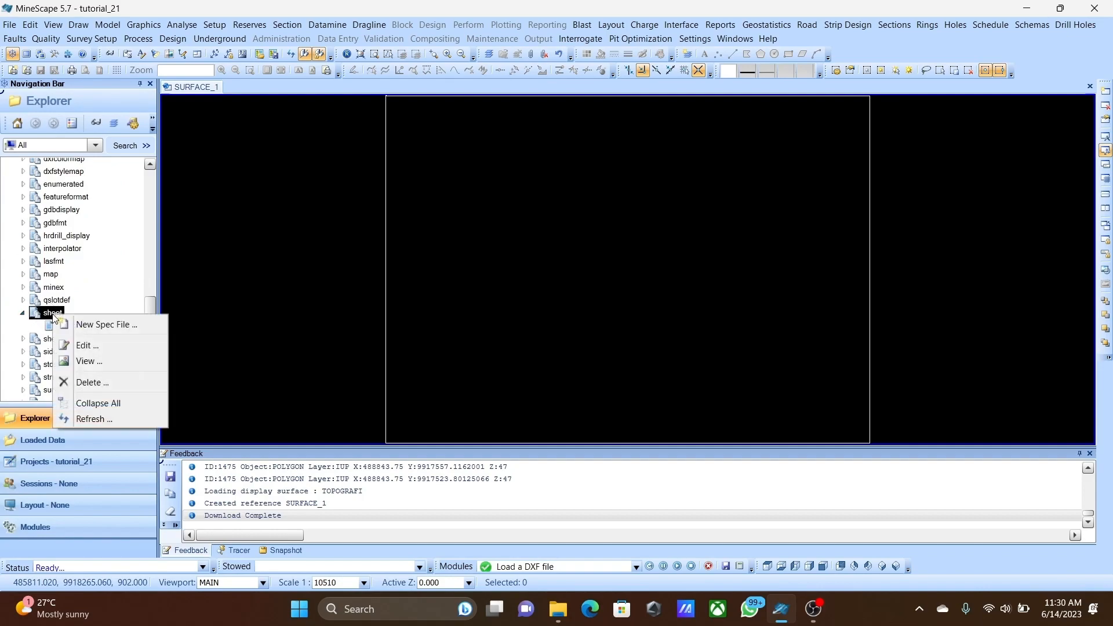
{"action": "left_click", "coordinate": [119, 326]}
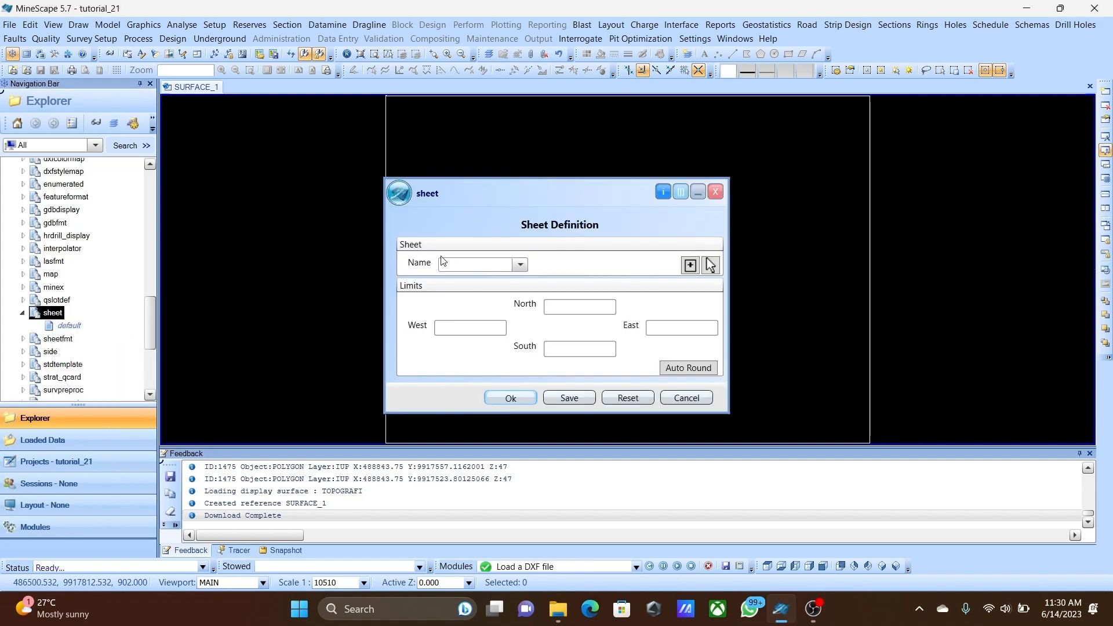
Name the sheet definition SHEET_SPEC, take its limits from the IUP boundary polygon and create it.
{"action": "left_click", "coordinate": [477, 266]}
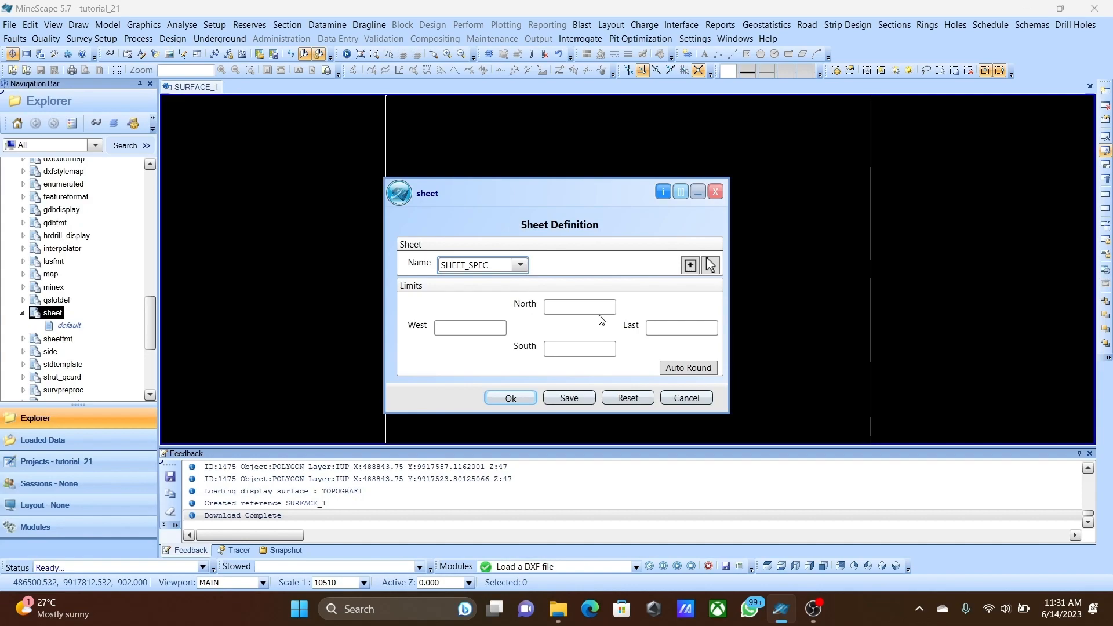
{"action": "left_click", "coordinate": [711, 266]}
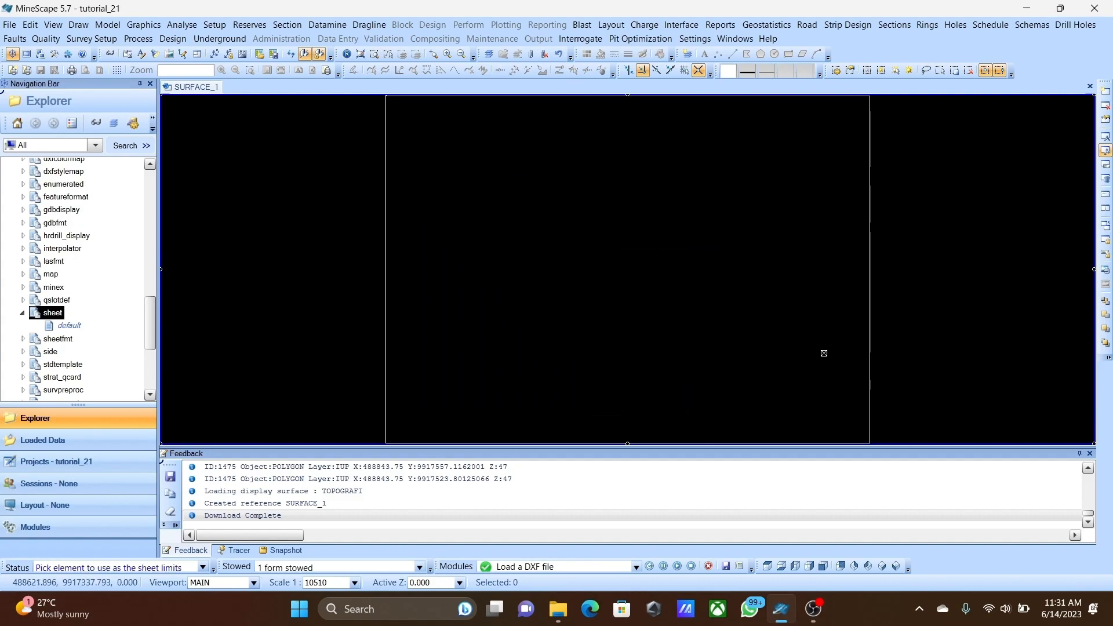
{"action": "left_click", "coordinate": [870, 328]}
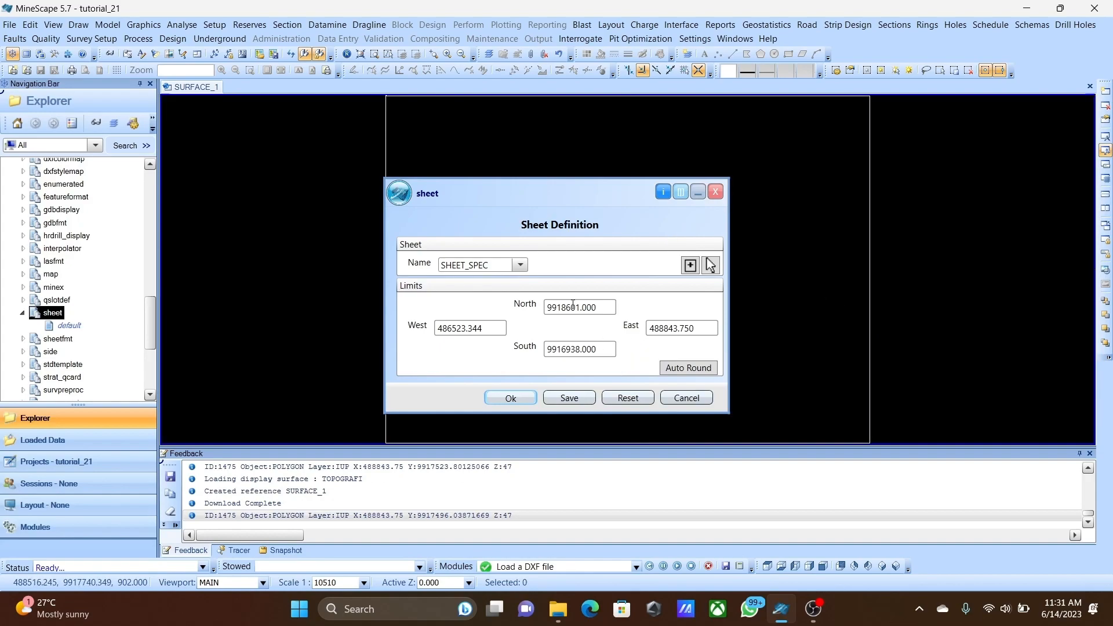
{"action": "left_click", "coordinate": [511, 399]}
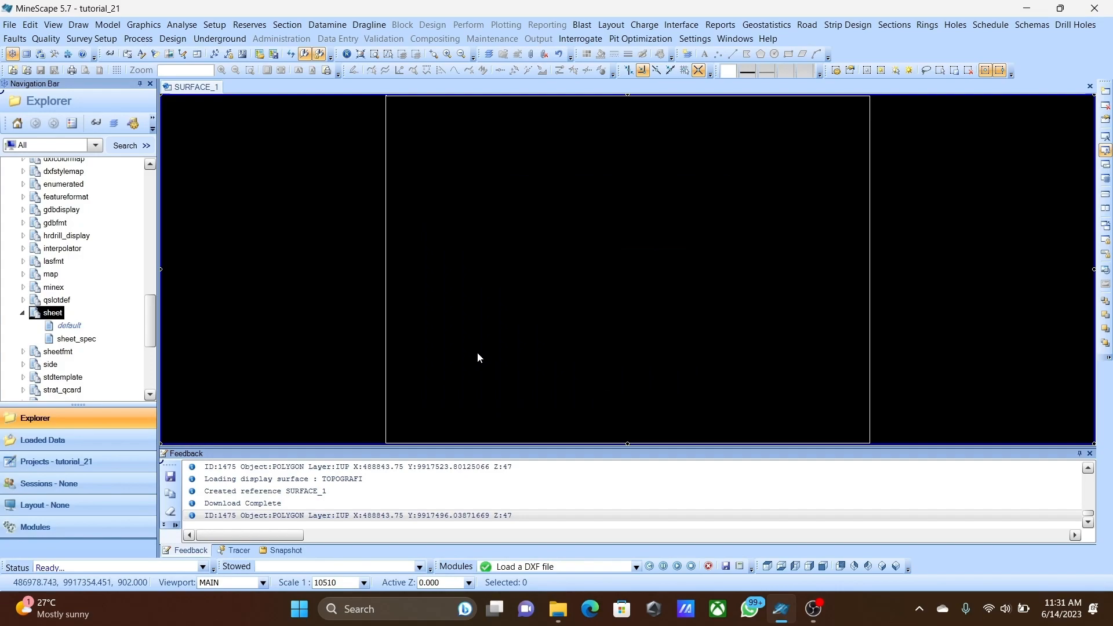
{"action": "left_click", "coordinate": [79, 343]}
{"action": "left_click", "coordinate": [55, 313]}
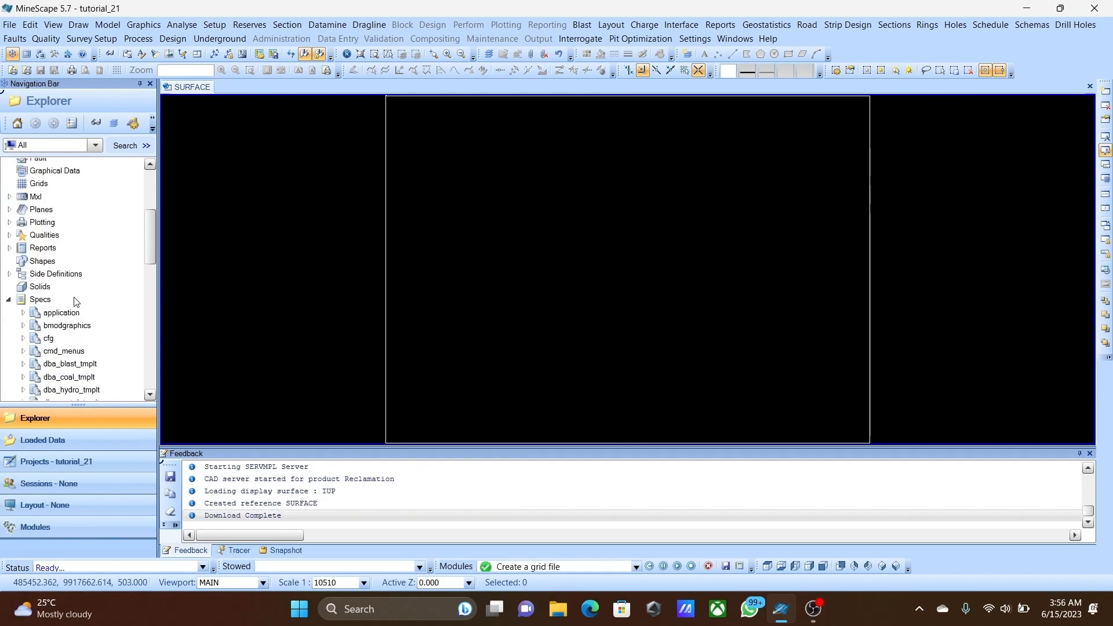
Create a grid file named GRID with Metres as distance unit and grid_spec as its grid spec.
{"action": "scroll", "coordinate": [18, 261], "scroll_direction": "up", "scroll_amount": 2}
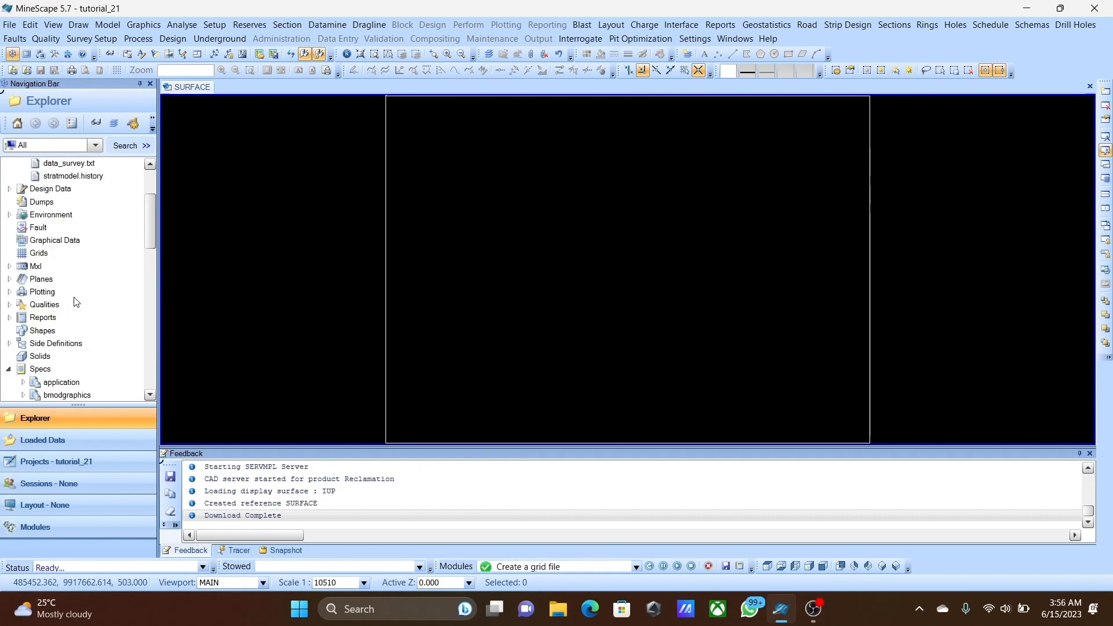
{"action": "left_click", "coordinate": [26, 254]}
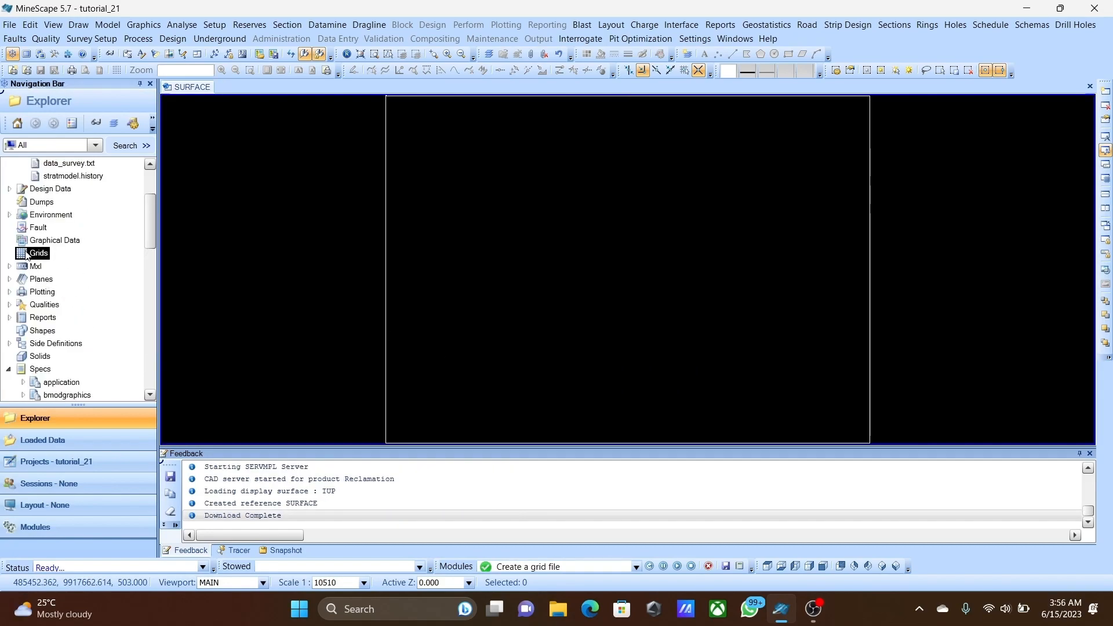
{"action": "right_click", "coordinate": [26, 254]}
{"action": "left_click", "coordinate": [55, 261]}
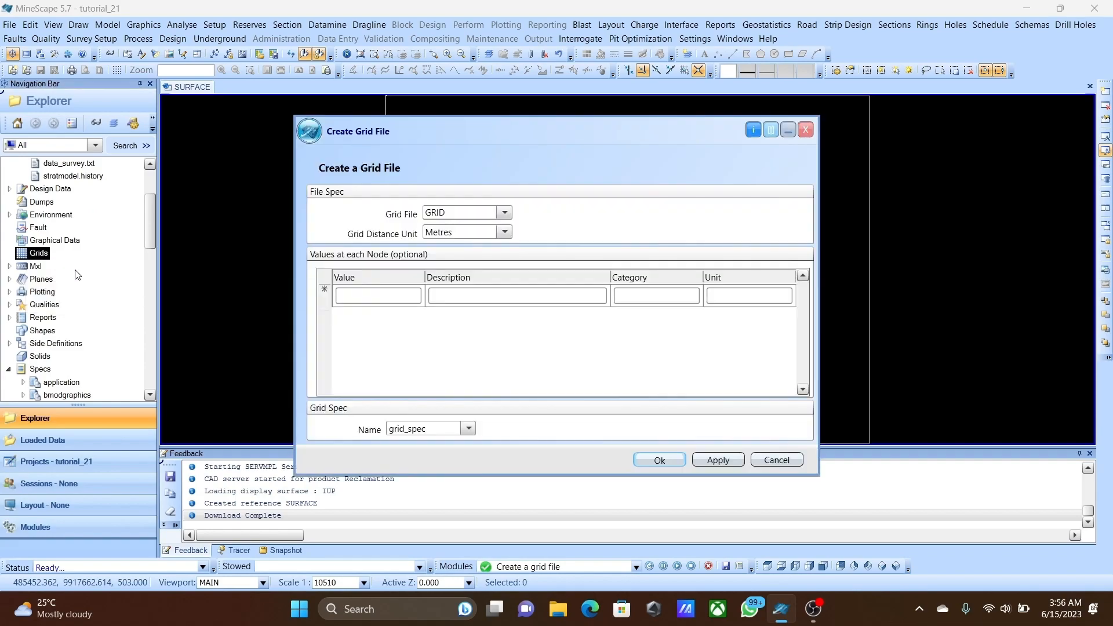
{"action": "left_click", "coordinate": [504, 213]}
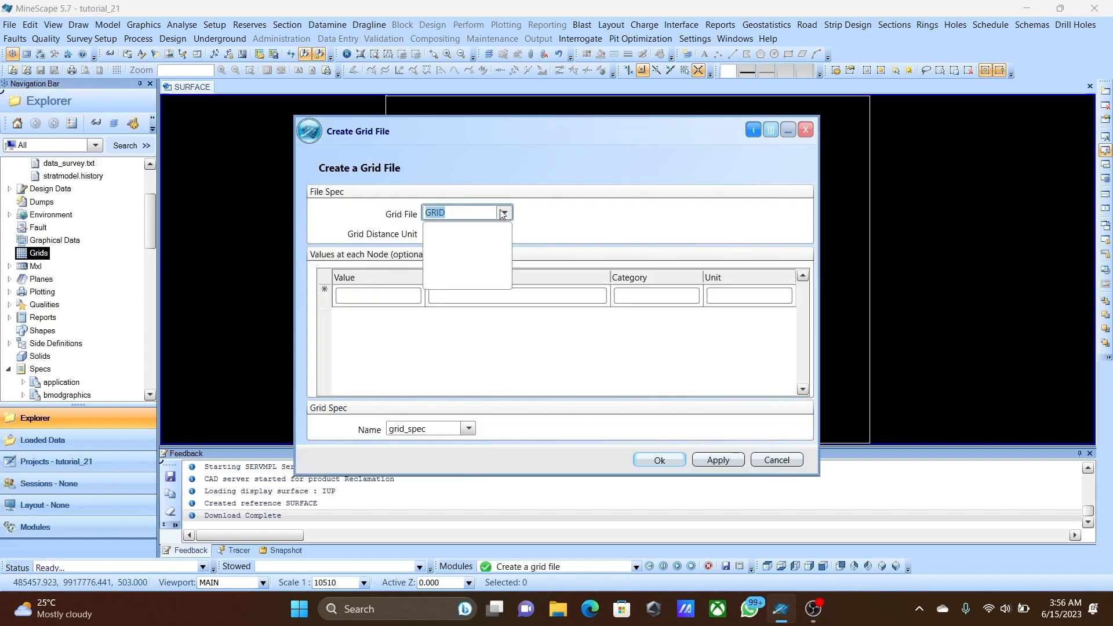
{"action": "left_click", "coordinate": [540, 220]}
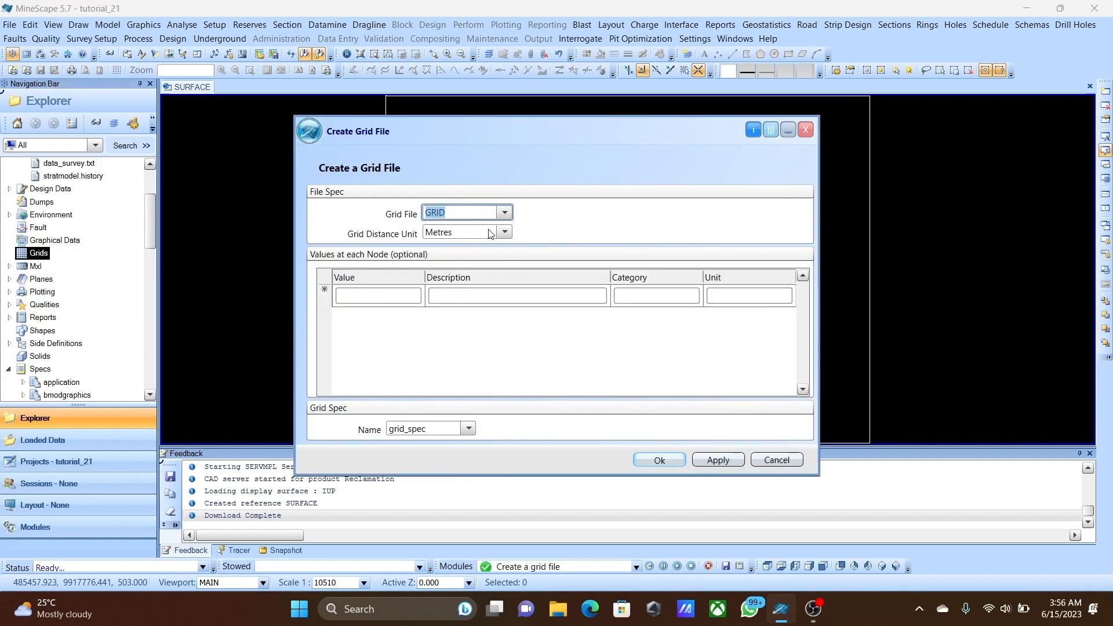
{"action": "left_click", "coordinate": [491, 233]}
{"action": "left_click", "coordinate": [468, 249]}
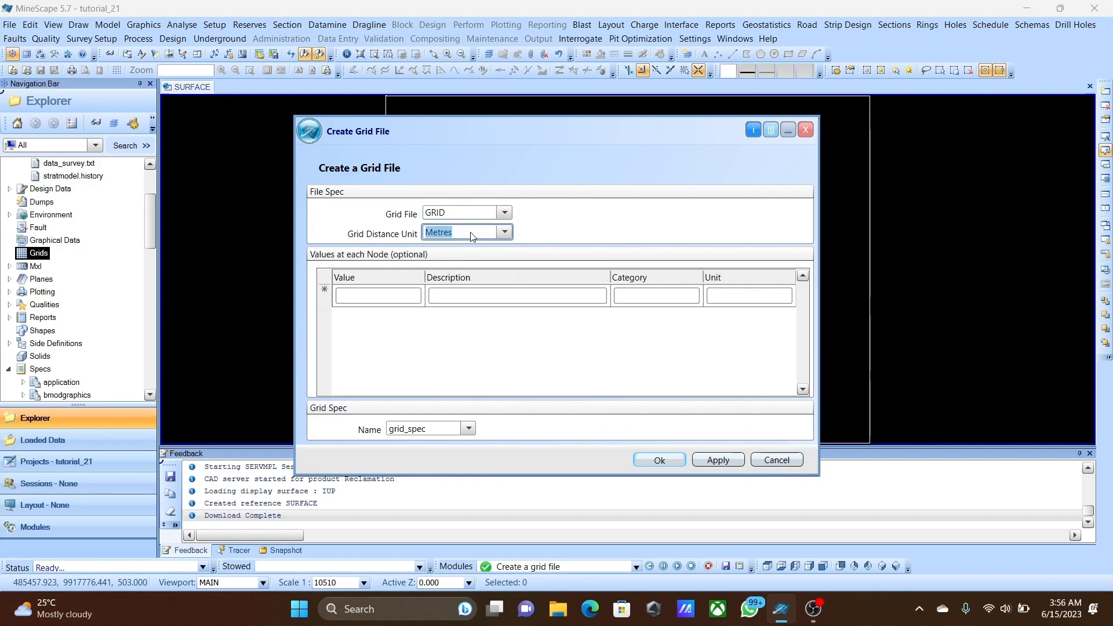
{"action": "left_click", "coordinate": [469, 428]}
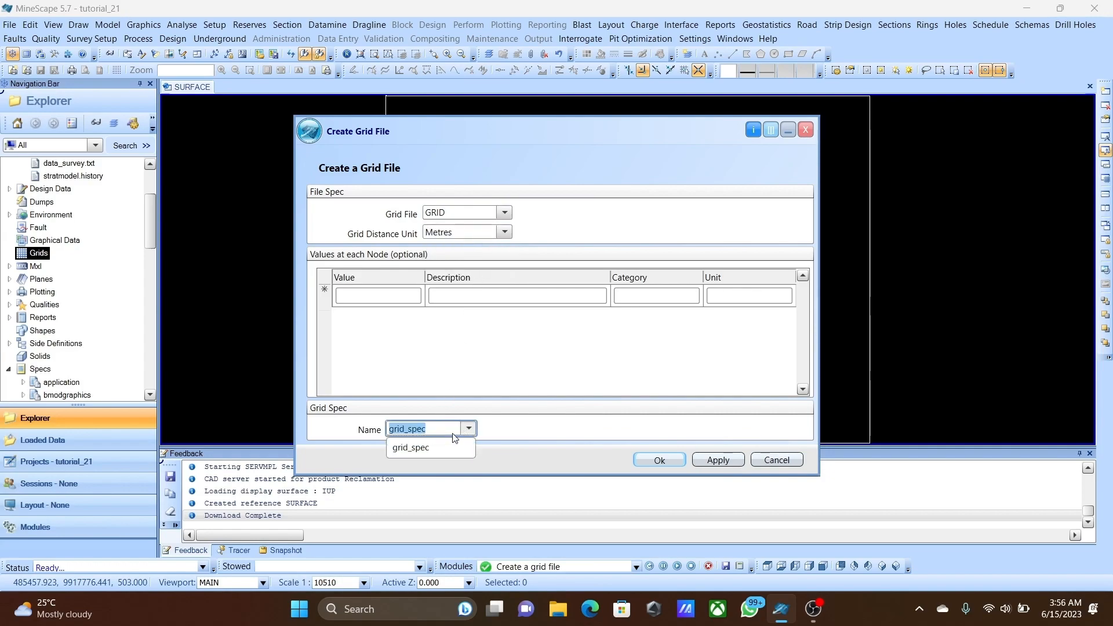
{"action": "left_click", "coordinate": [444, 446]}
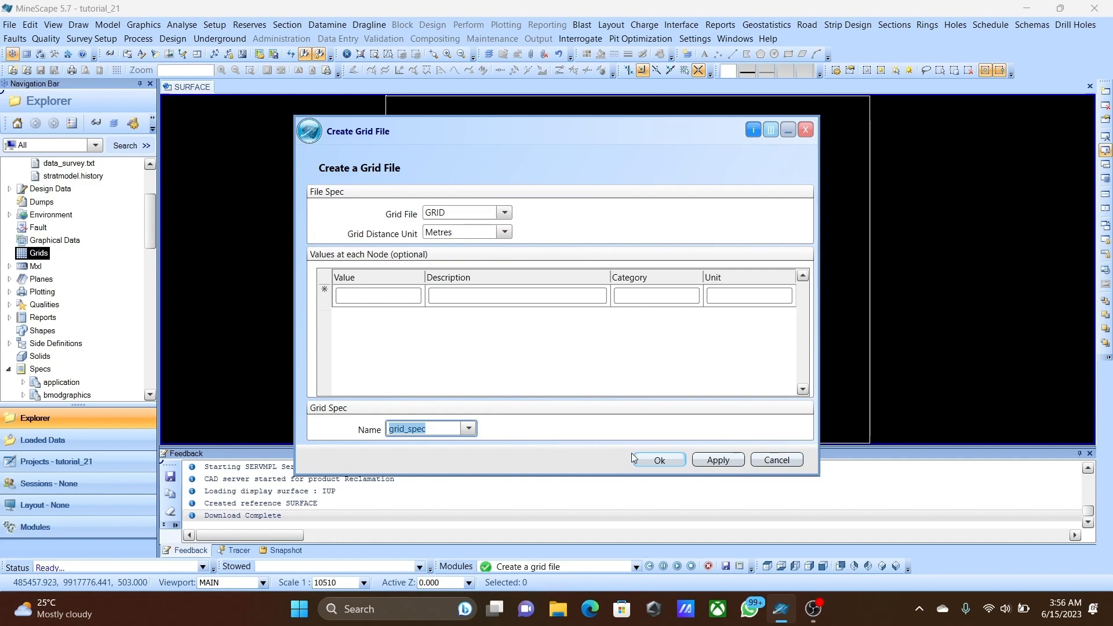
{"action": "left_click", "coordinate": [667, 461]}
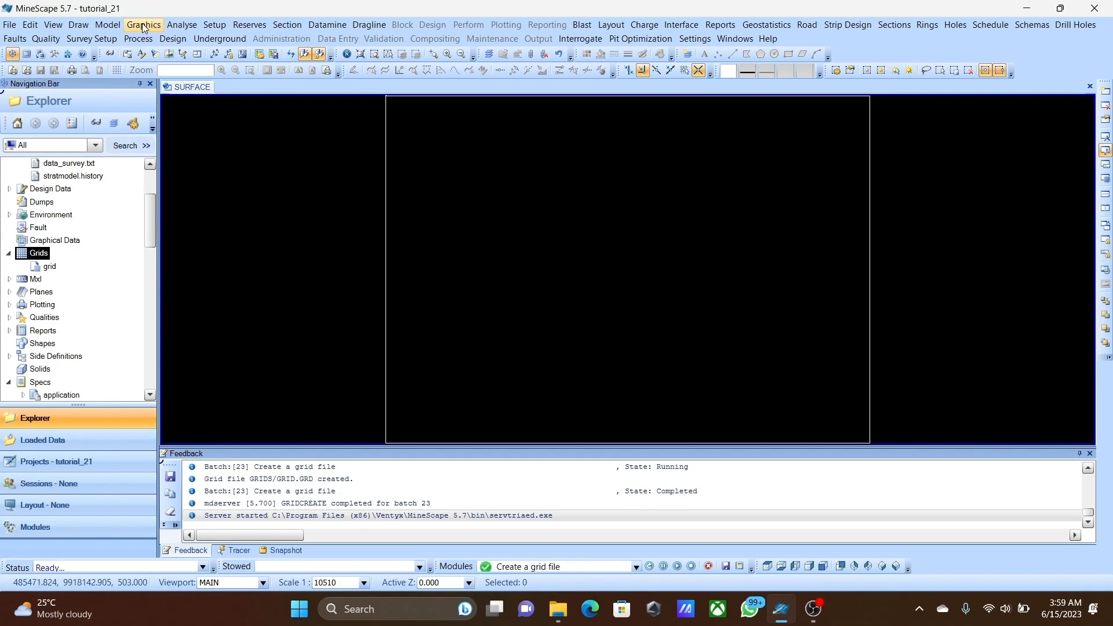
Start updating a grid value by gridding triangles, choosing the topo triangle file and its Topo layer as input.
{"action": "left_click", "coordinate": [143, 26]}
{"action": "left_click", "coordinate": [119, 26]}
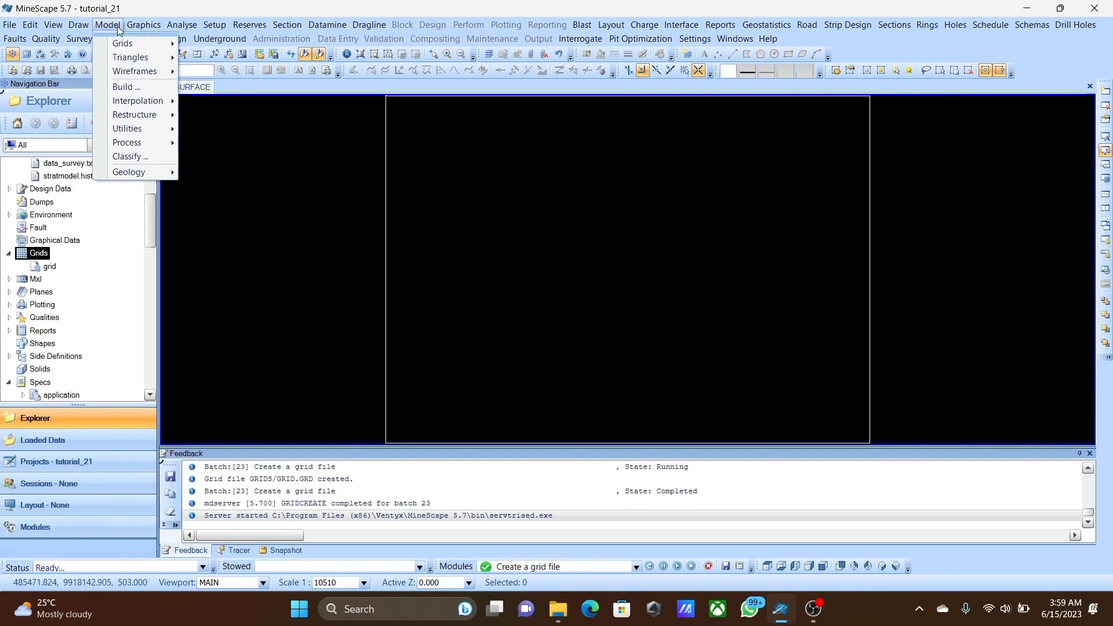
{"action": "mouse_move", "coordinate": [132, 44]}
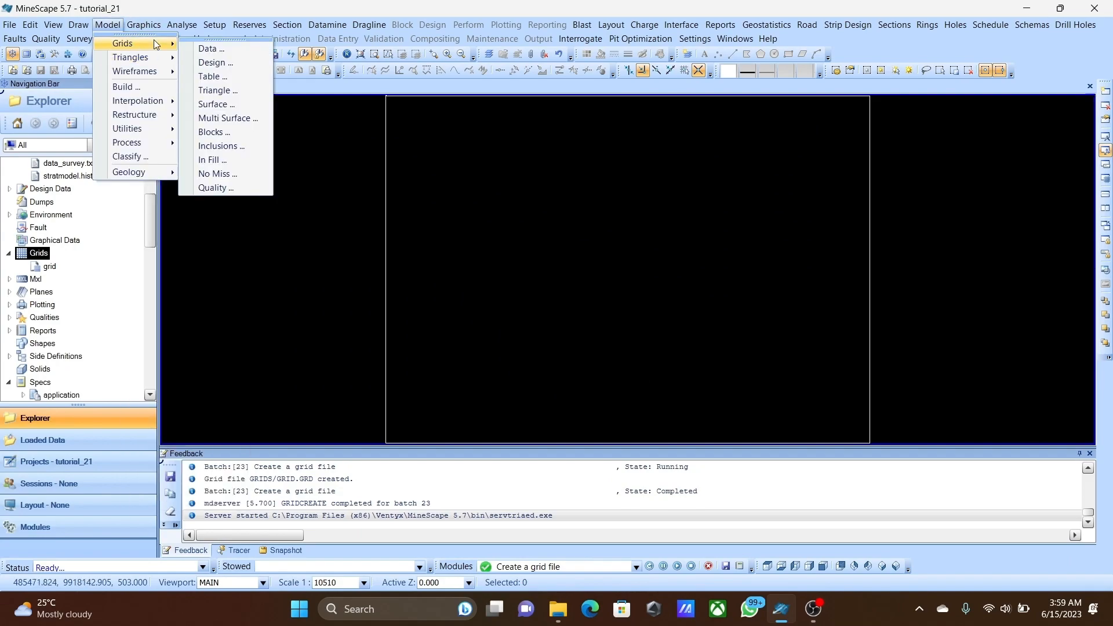
{"action": "left_click", "coordinate": [219, 104]}
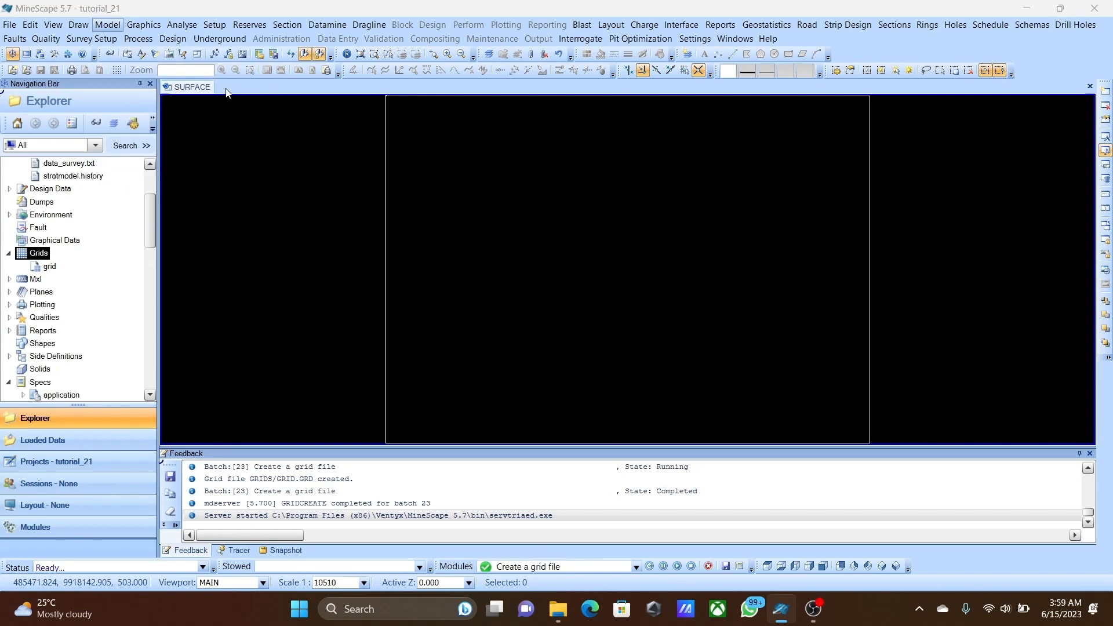
{"action": "left_click", "coordinate": [537, 161]}
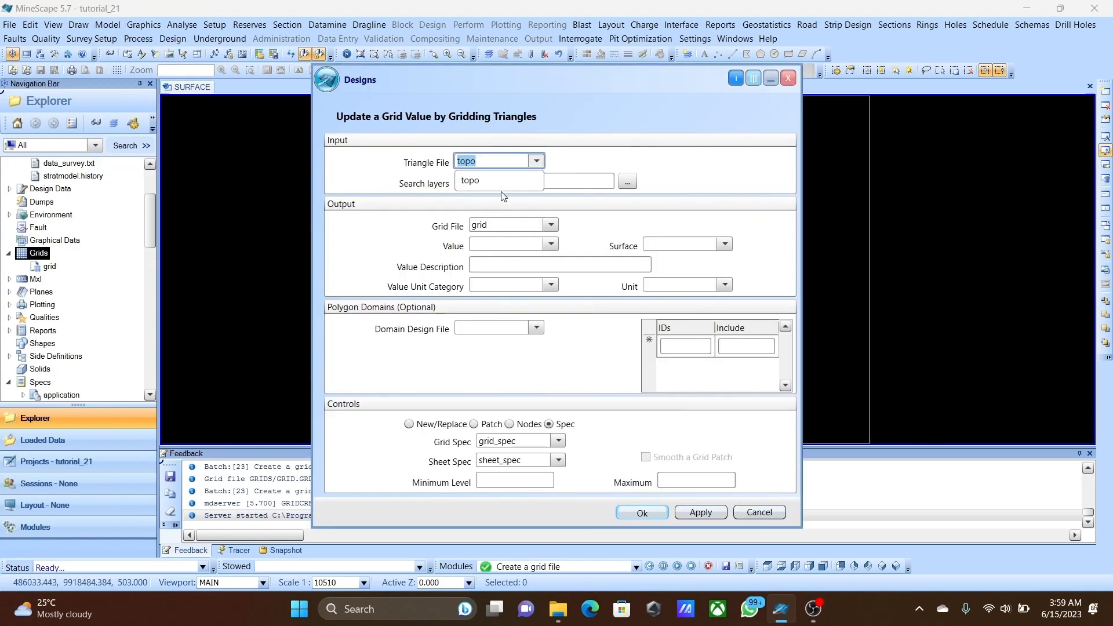
{"action": "left_click", "coordinate": [498, 180]}
{"action": "left_click", "coordinate": [627, 182]}
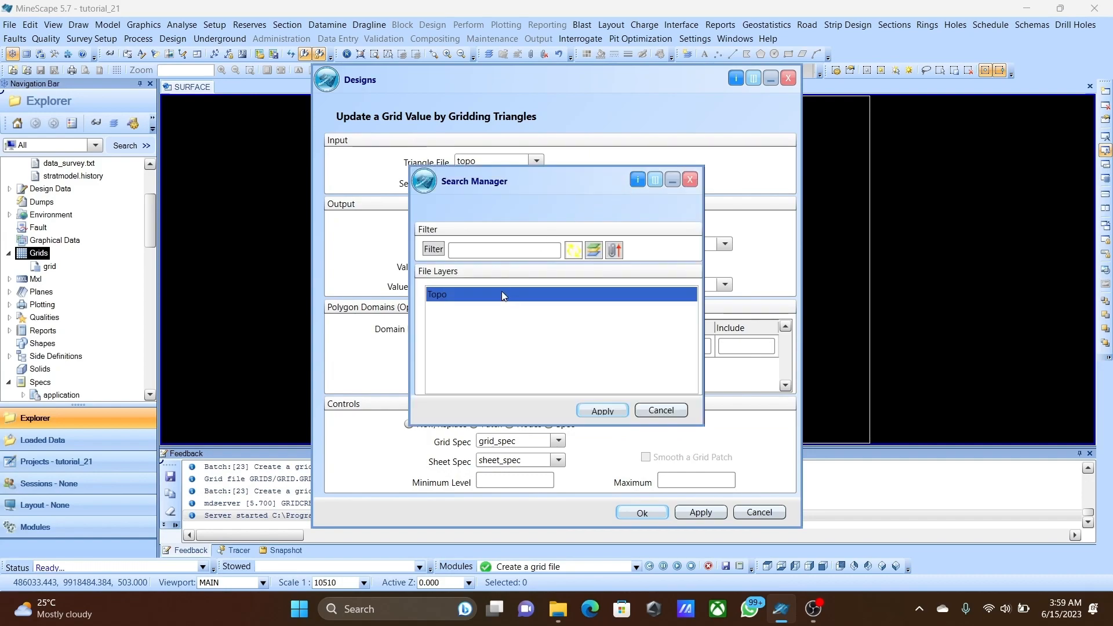
{"action": "left_click", "coordinate": [603, 410]}
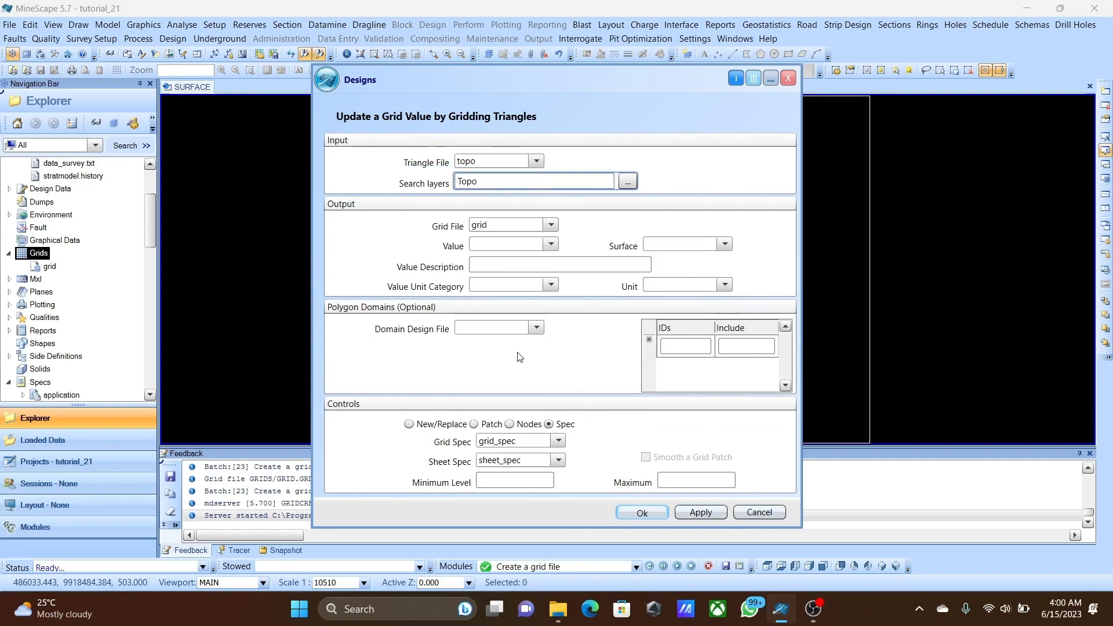
Choose grid as the output grid file, with grid_spec and sheet_spec as controls, and try to run the triangle gridding.
{"action": "left_click", "coordinate": [551, 225]}
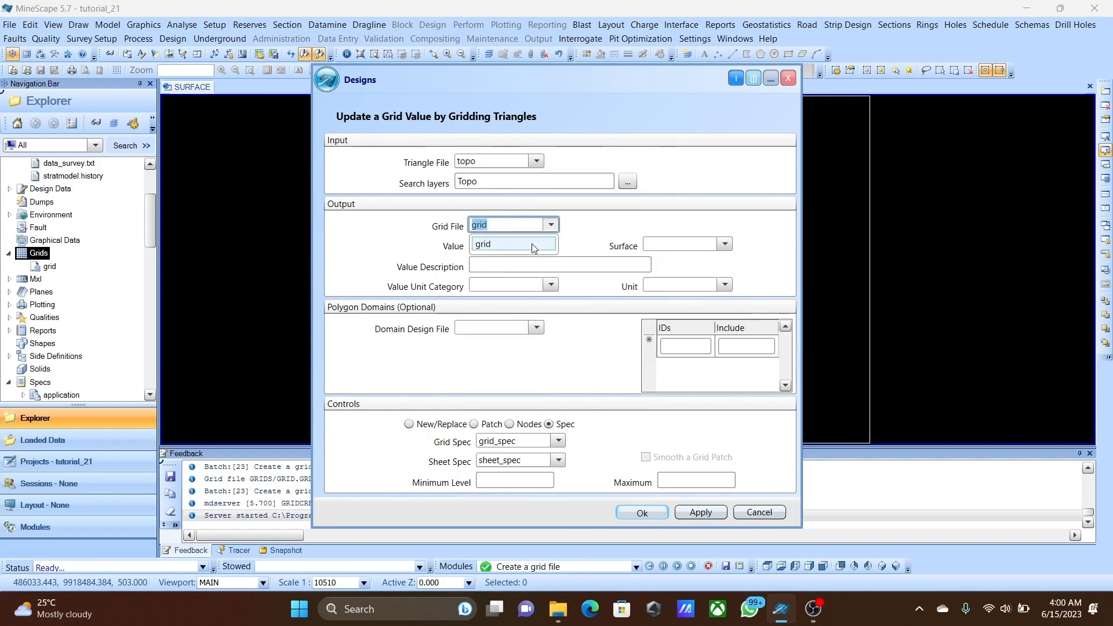
{"action": "left_click", "coordinate": [504, 245]}
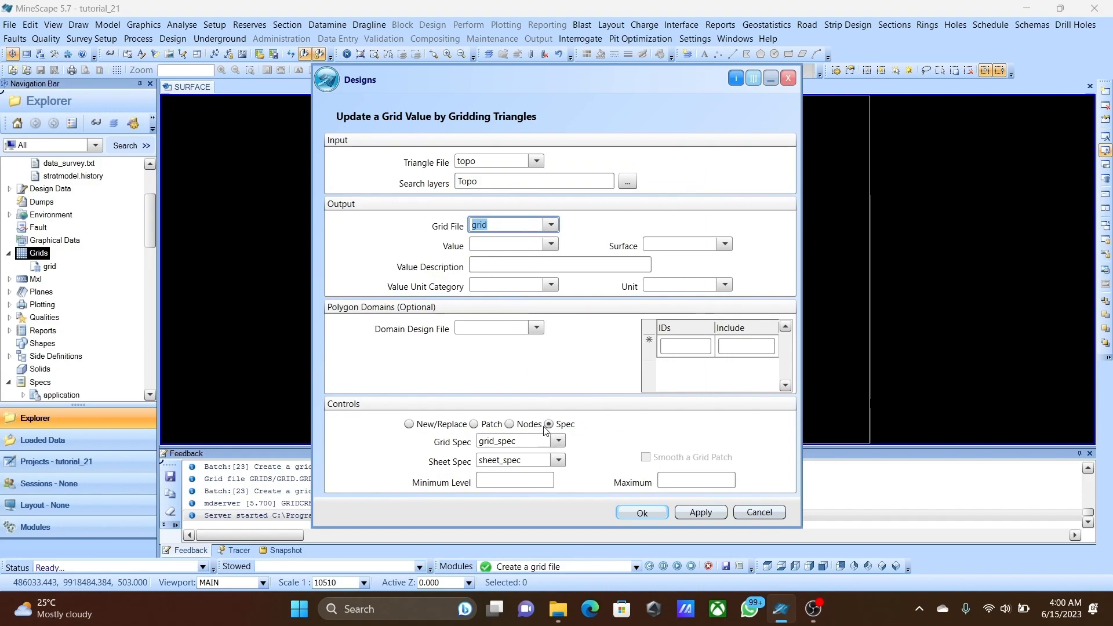
{"action": "left_click", "coordinate": [558, 441]}
{"action": "left_click", "coordinate": [504, 474]}
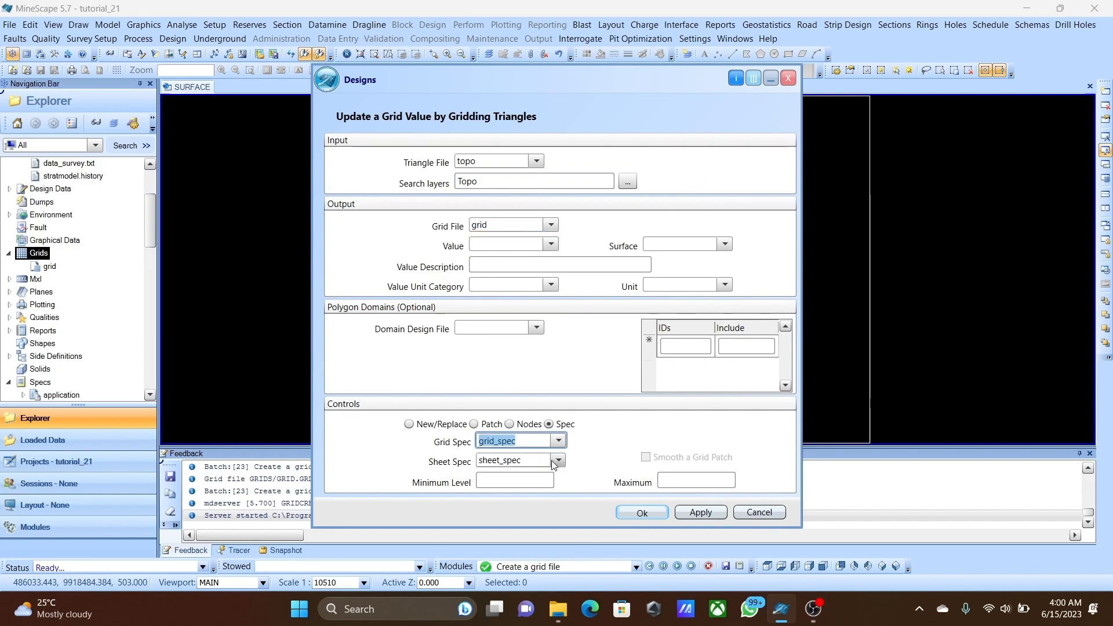
{"action": "left_click", "coordinate": [558, 460]}
{"action": "left_click", "coordinate": [541, 494]}
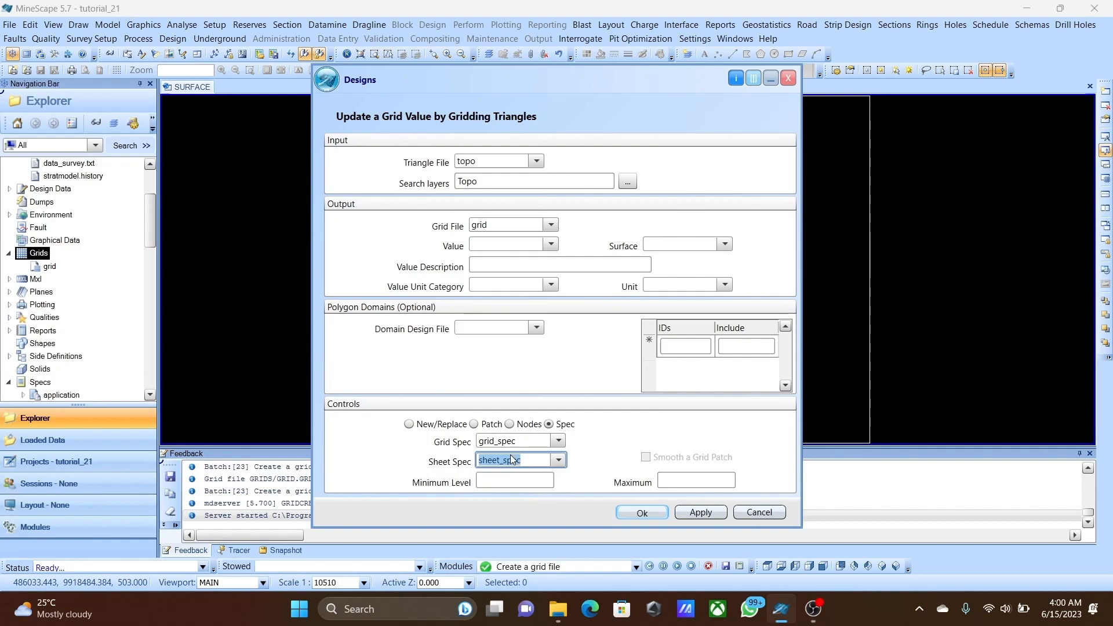
{"action": "left_click", "coordinate": [645, 512]}
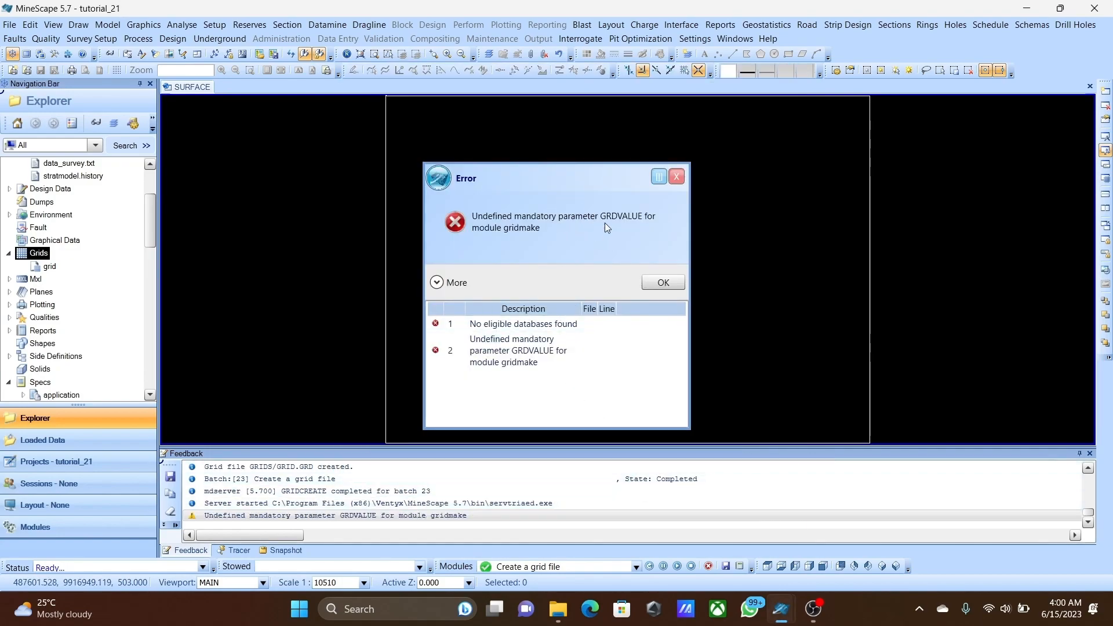
Dismiss the gridding error and start a new schema named SCHEMAA with Table_File as table file and grid as grid file.
{"action": "left_click", "coordinate": [663, 283]}
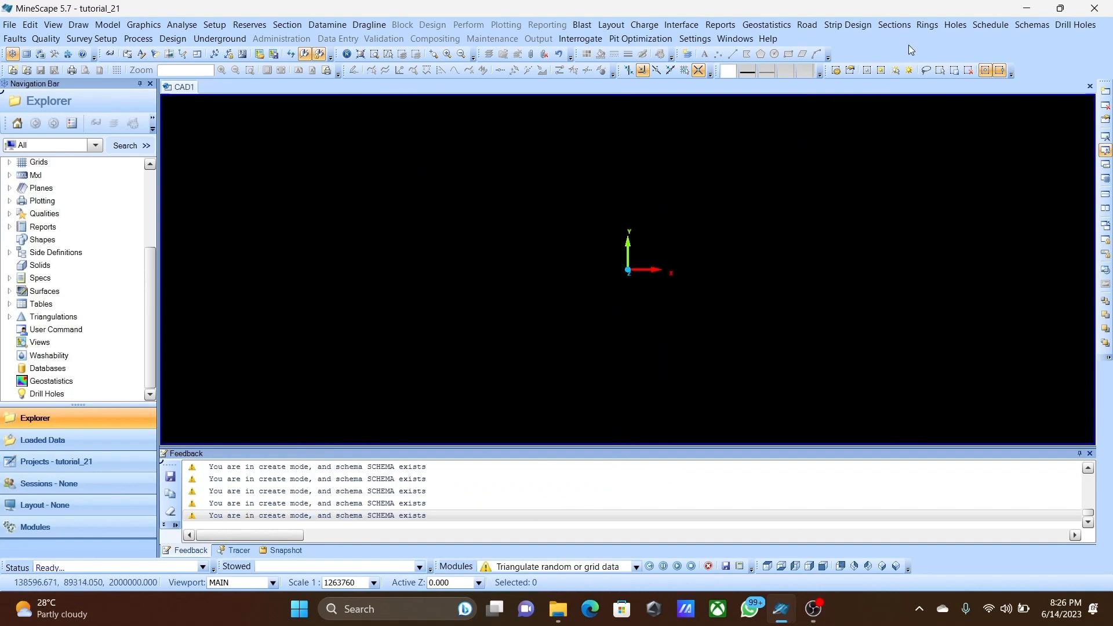
{"action": "left_click", "coordinate": [1015, 29]}
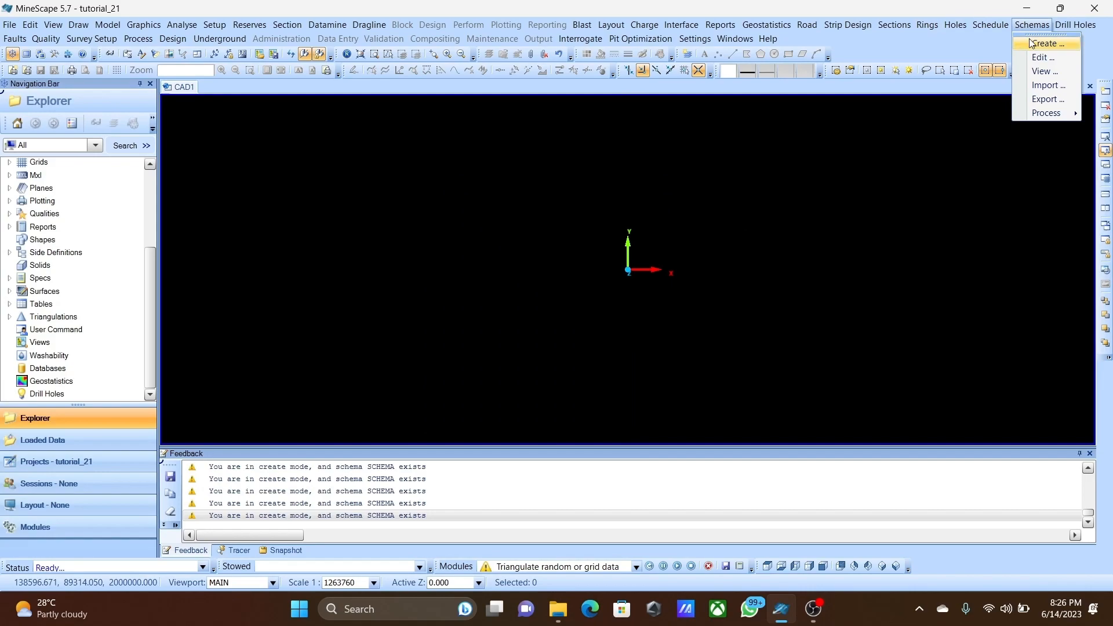
{"action": "left_click", "coordinate": [1035, 41]}
{"action": "left_click", "coordinate": [493, 179]}
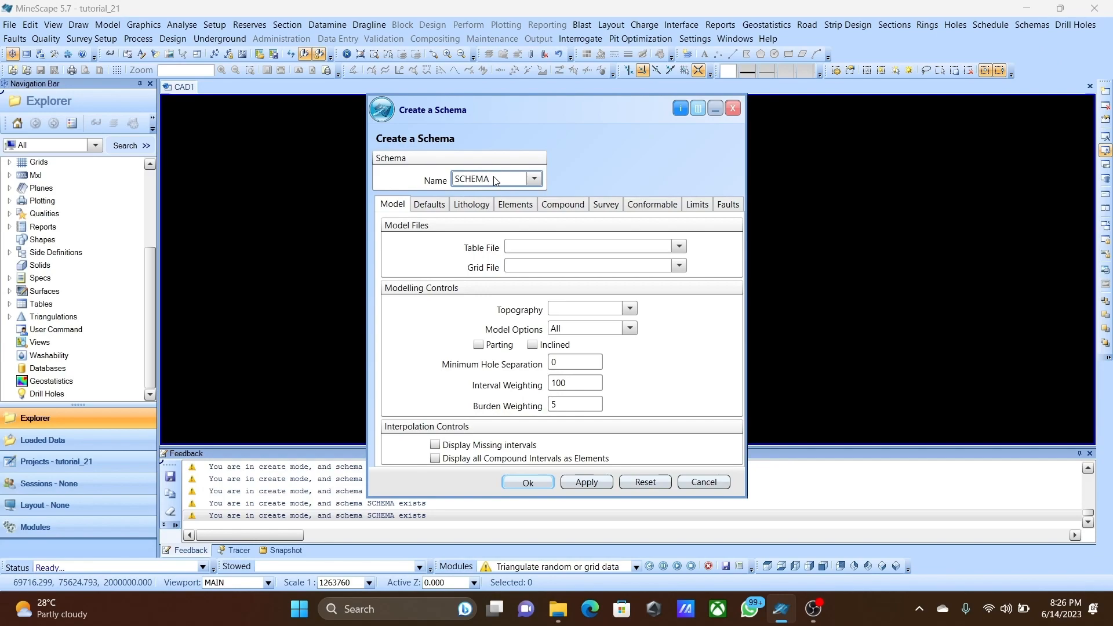
{"action": "left_click", "coordinate": [564, 248]}
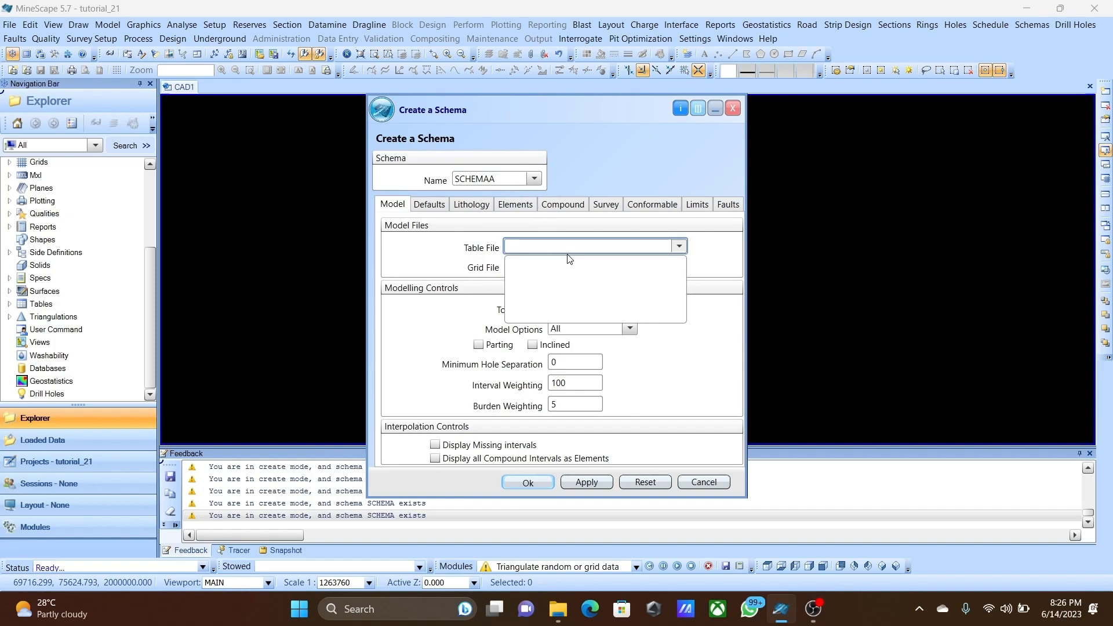
{"action": "type", "text": "Table_File"}
{"action": "left_click", "coordinate": [693, 304]}
{"action": "left_click", "coordinate": [669, 266]}
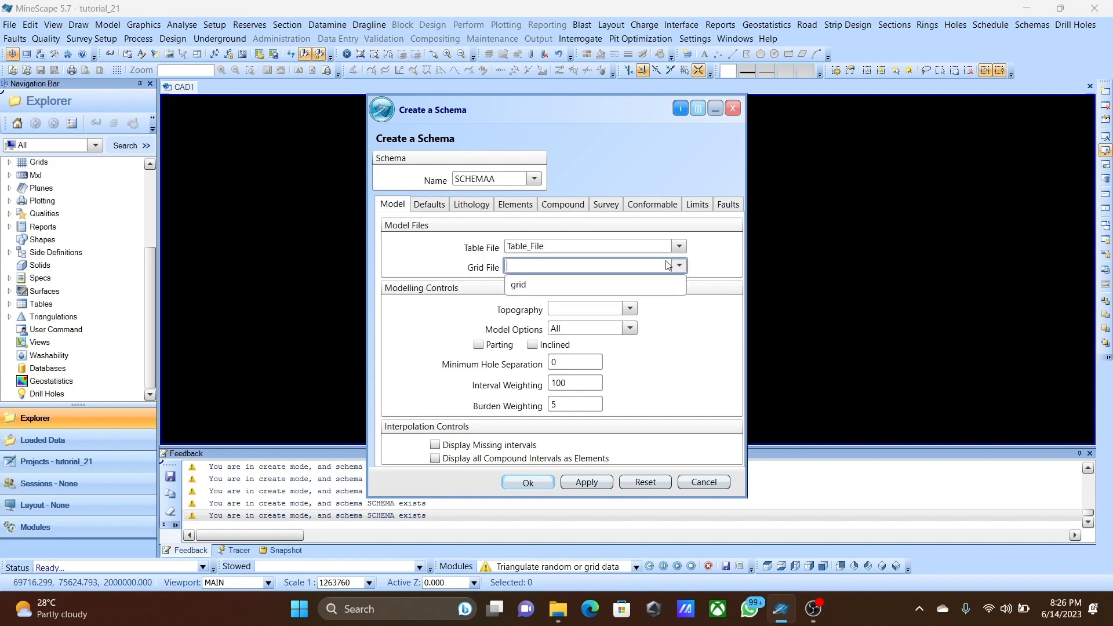
{"action": "left_click", "coordinate": [672, 284]}
Set the schema's topography to TOPO and enable Parting in the modelling controls.
{"action": "left_click", "coordinate": [629, 314]}
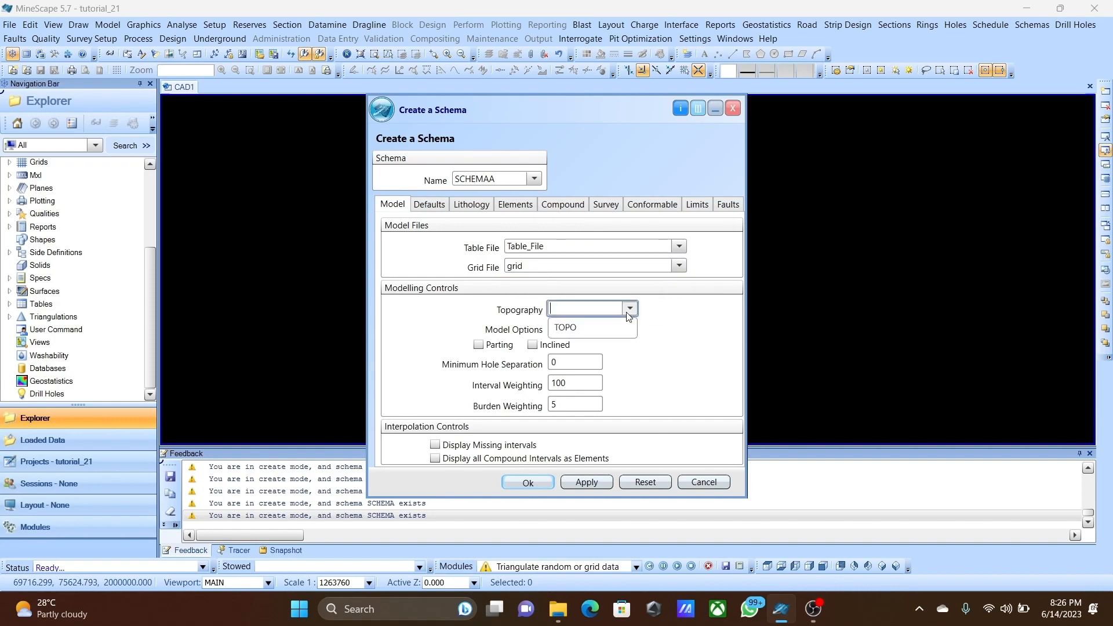
{"action": "left_click", "coordinate": [626, 326]}
{"action": "left_click", "coordinate": [479, 345]}
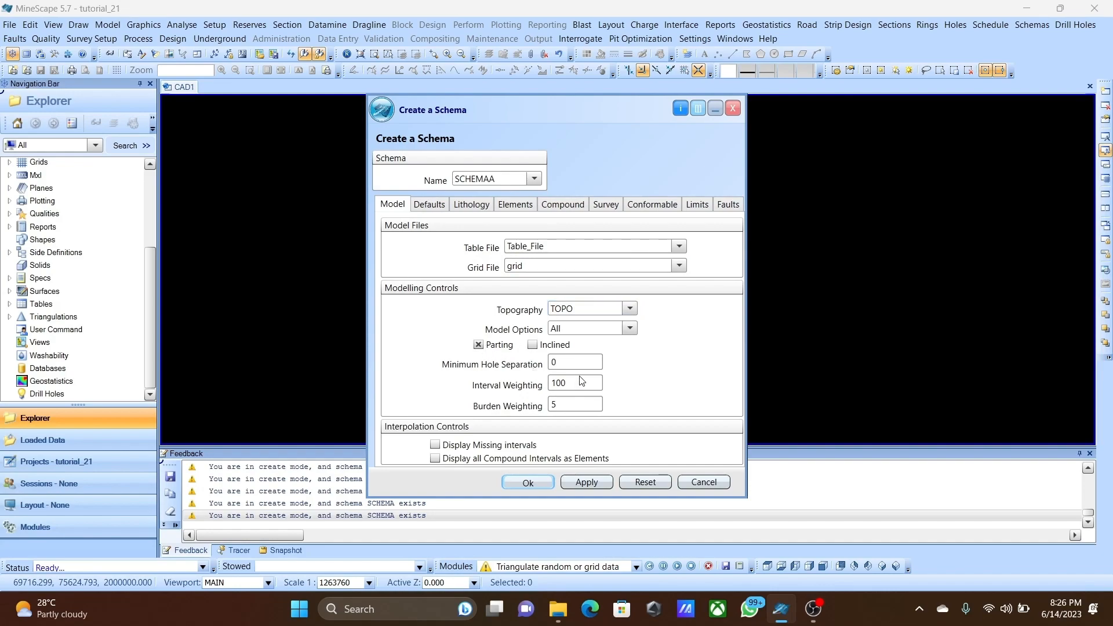
Set the default search radius to 250 for the thickness, surface and trend interpolators.
{"action": "left_click", "coordinate": [432, 202]}
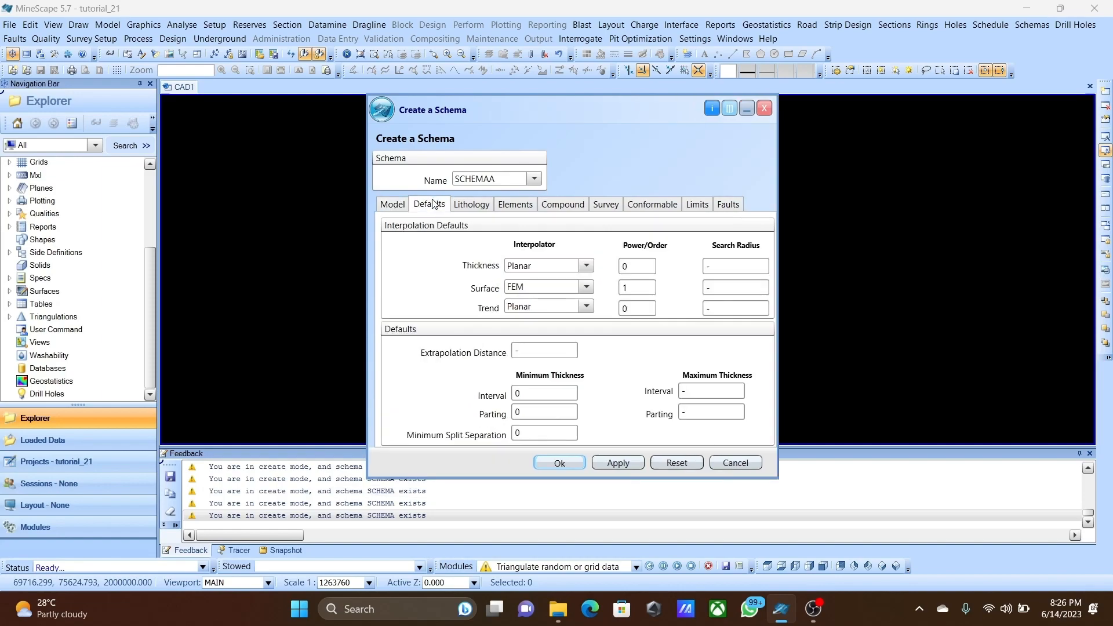
{"action": "left_click", "coordinate": [704, 265]}
{"action": "type", "text": "250"}
{"action": "left_click", "coordinate": [736, 290]}
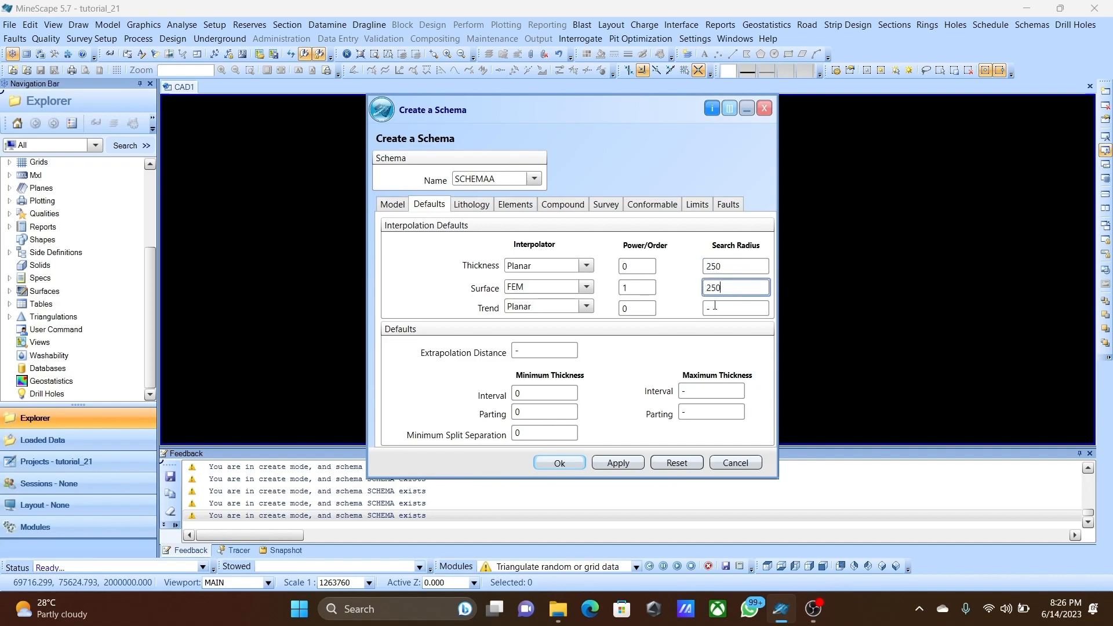
{"action": "left_click", "coordinate": [715, 305]}
{"action": "type", "text": "2"}
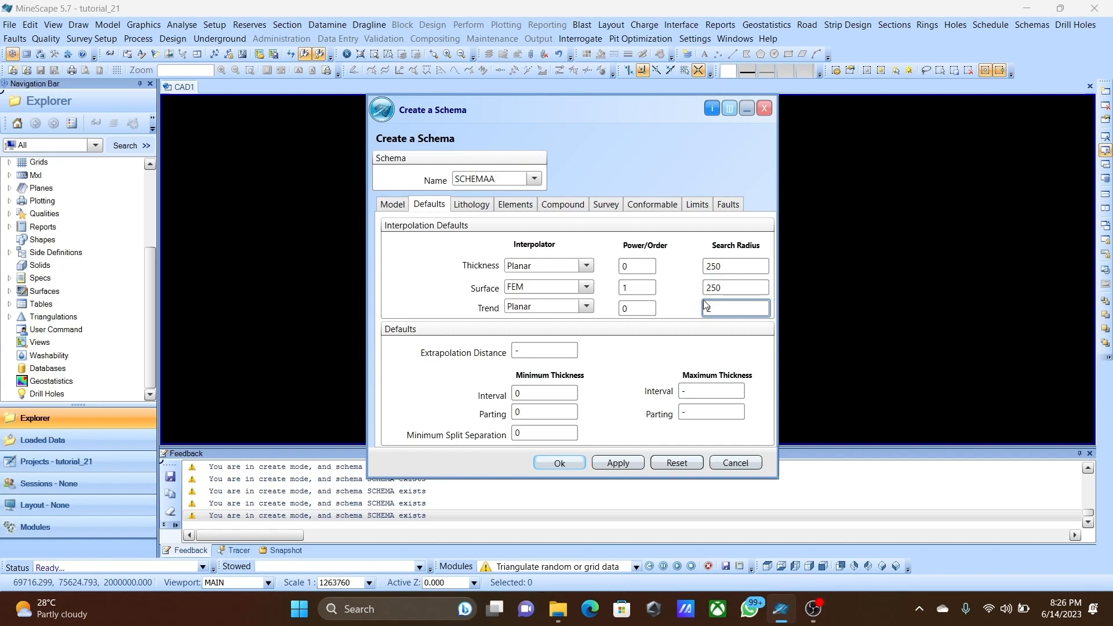
{"action": "type", "text": "50"}
{"action": "left_click", "coordinate": [446, 202]}
Add three elemental units named W, B and A, in that order, to the schema.
{"action": "left_click", "coordinate": [471, 205]}
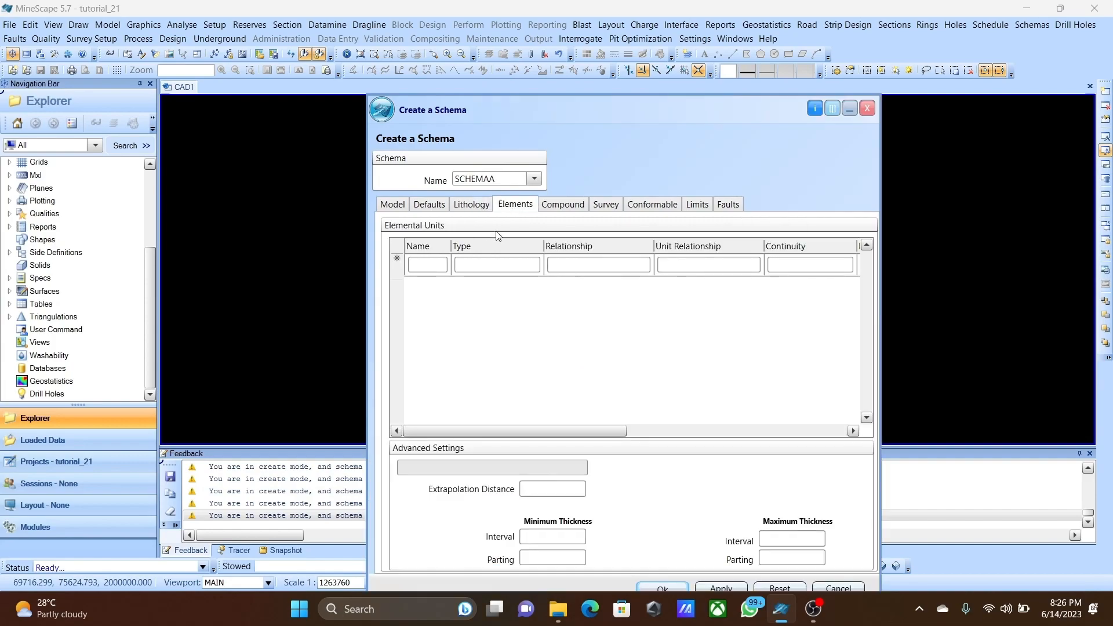
{"action": "left_click", "coordinate": [425, 264]}
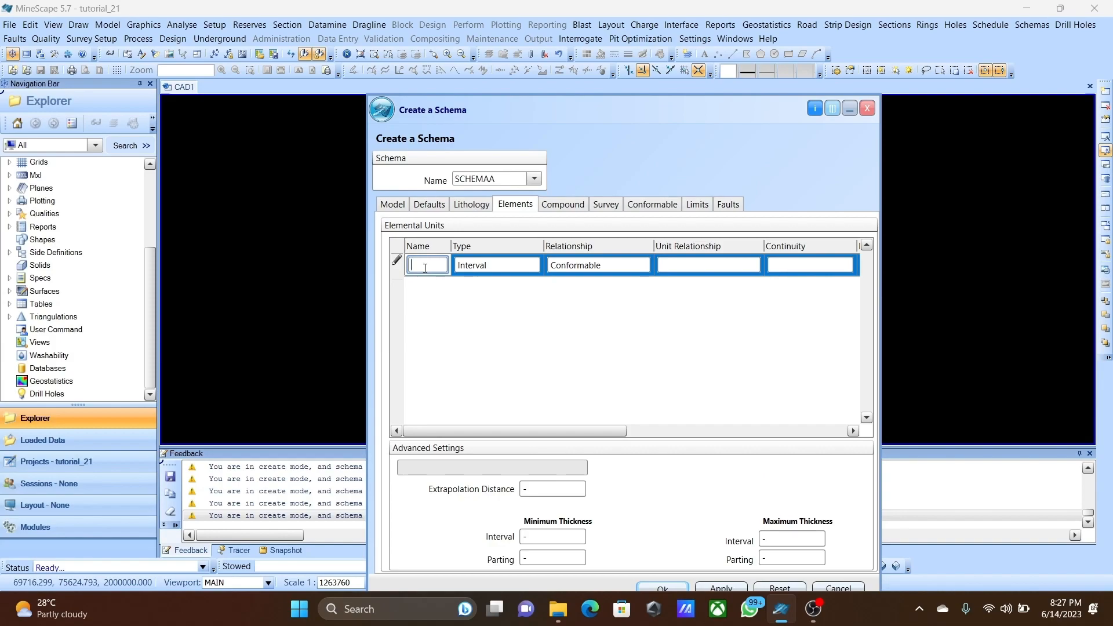
{"action": "type", "text": "W"}
{"action": "key", "text": "Return"}
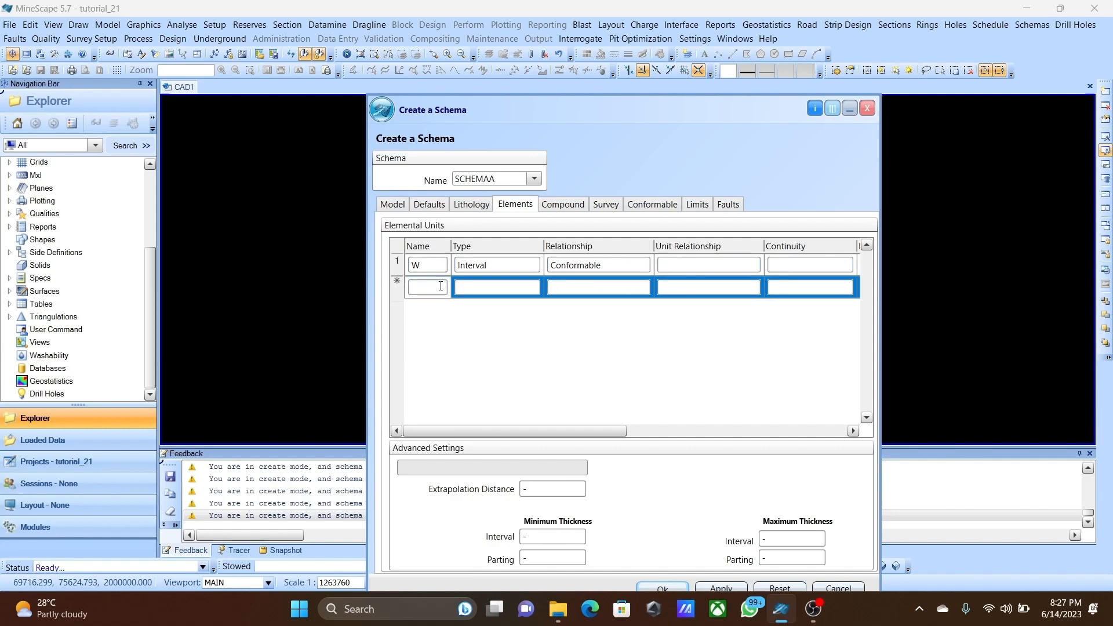
{"action": "left_click", "coordinate": [438, 286]}
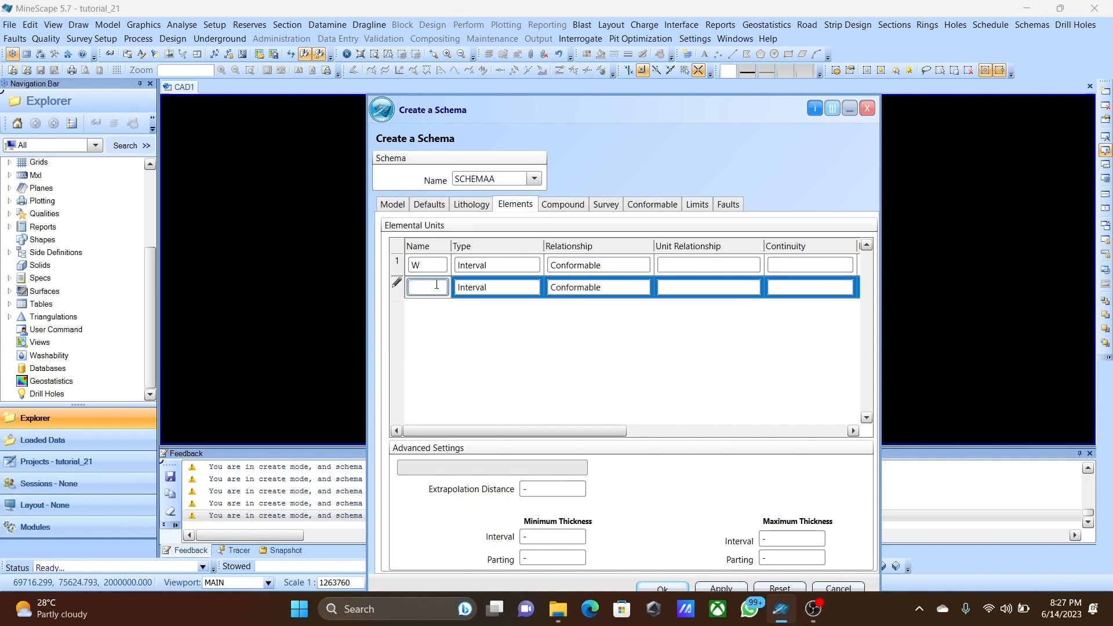
{"action": "type", "text": "B"}
{"action": "key", "text": "Return"}
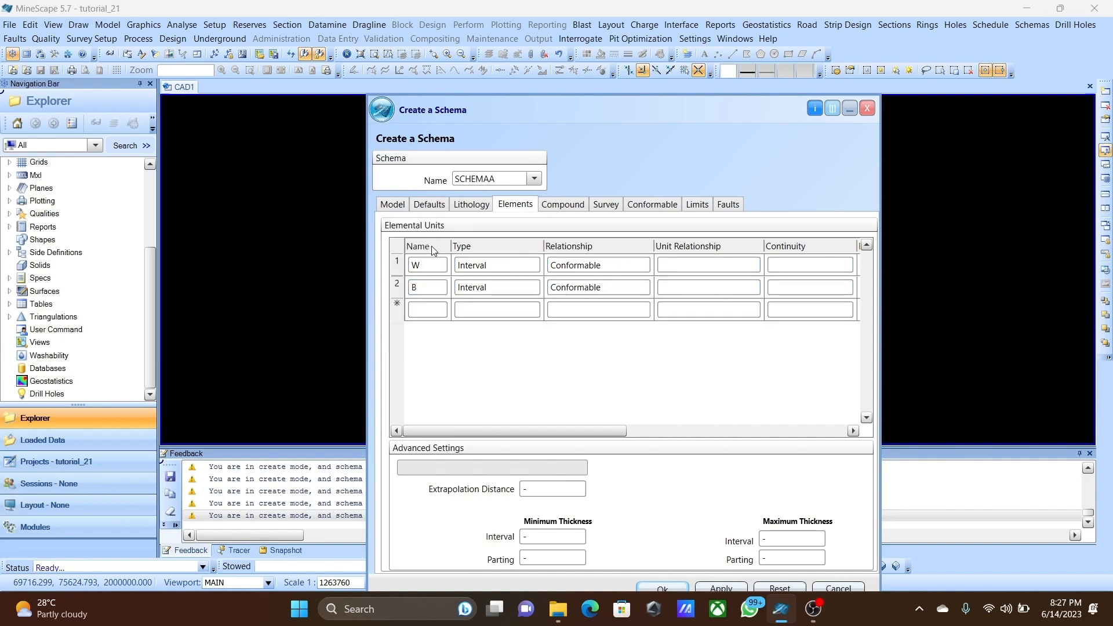
{"action": "left_click", "coordinate": [431, 308]}
{"action": "type", "text": "A"}
{"action": "key", "text": "Return"}
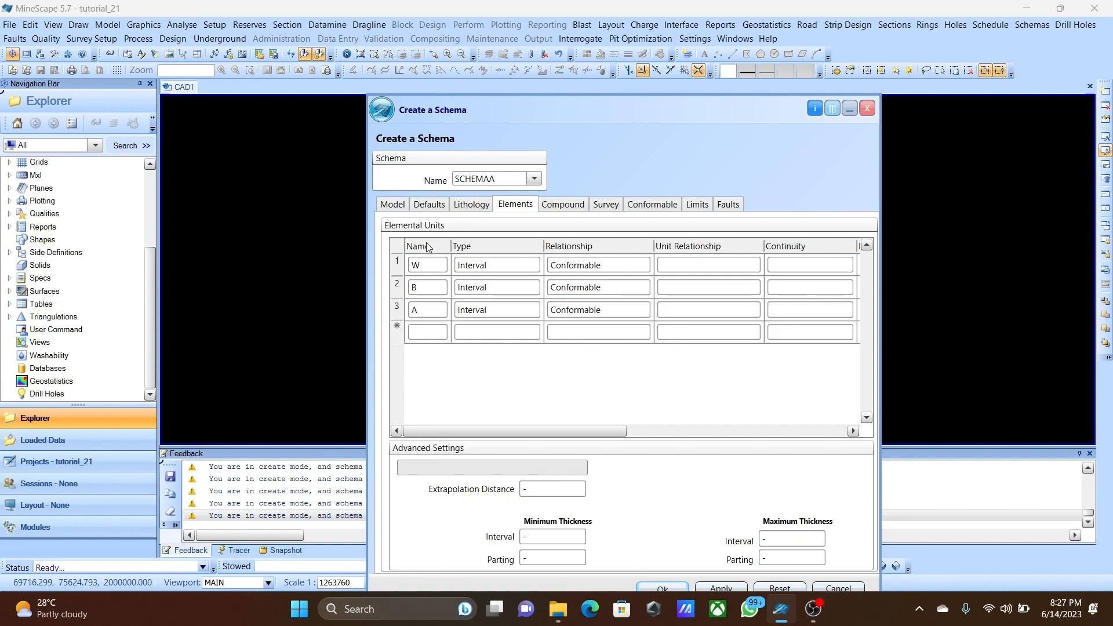
Set elemental unit W's relationship to Contiguous and its continuity to Continuous.
{"action": "left_click", "coordinate": [621, 265]}
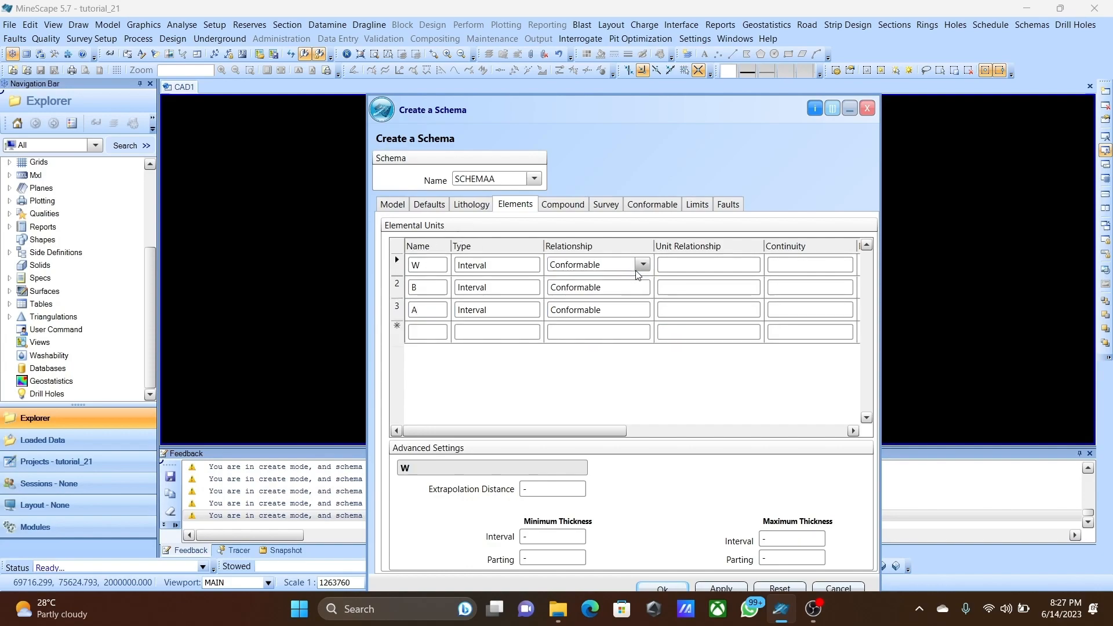
{"action": "left_click", "coordinate": [621, 264]}
{"action": "left_click", "coordinate": [623, 326]}
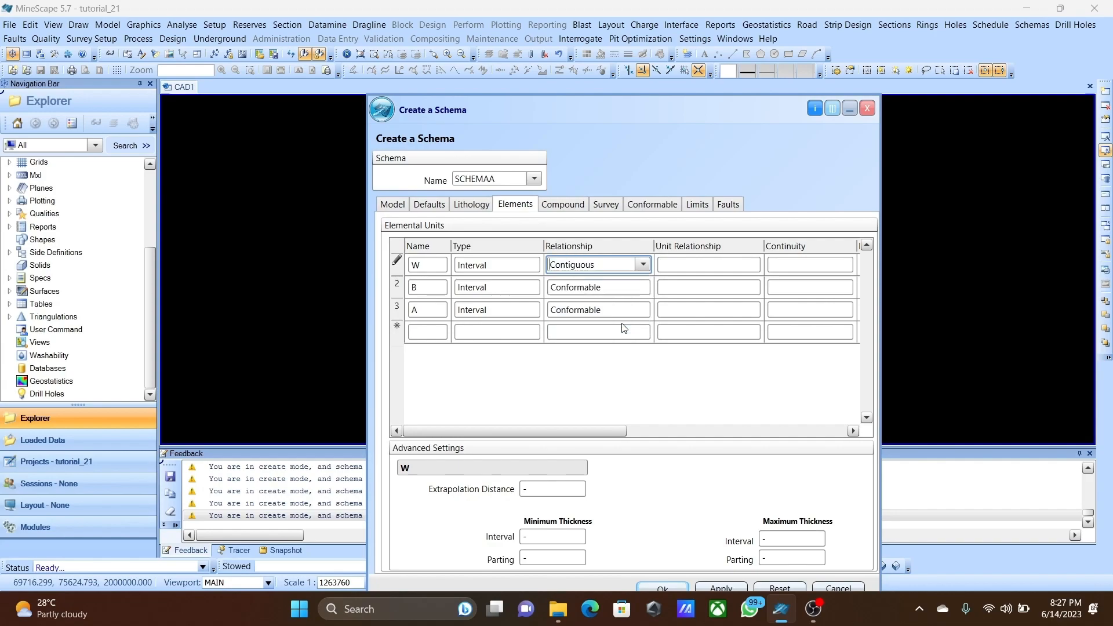
{"action": "left_click", "coordinate": [799, 265]}
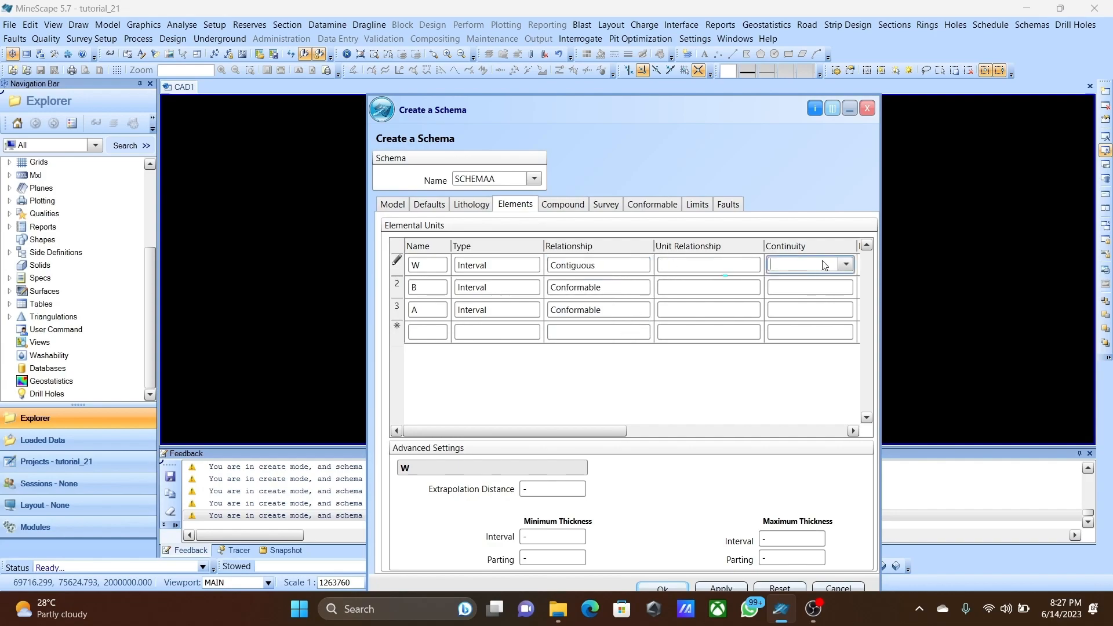
{"action": "left_click", "coordinate": [824, 265]}
{"action": "left_click", "coordinate": [822, 282]}
Set the continuity of elemental units B and A to Pinch.
{"action": "left_click", "coordinate": [849, 283]}
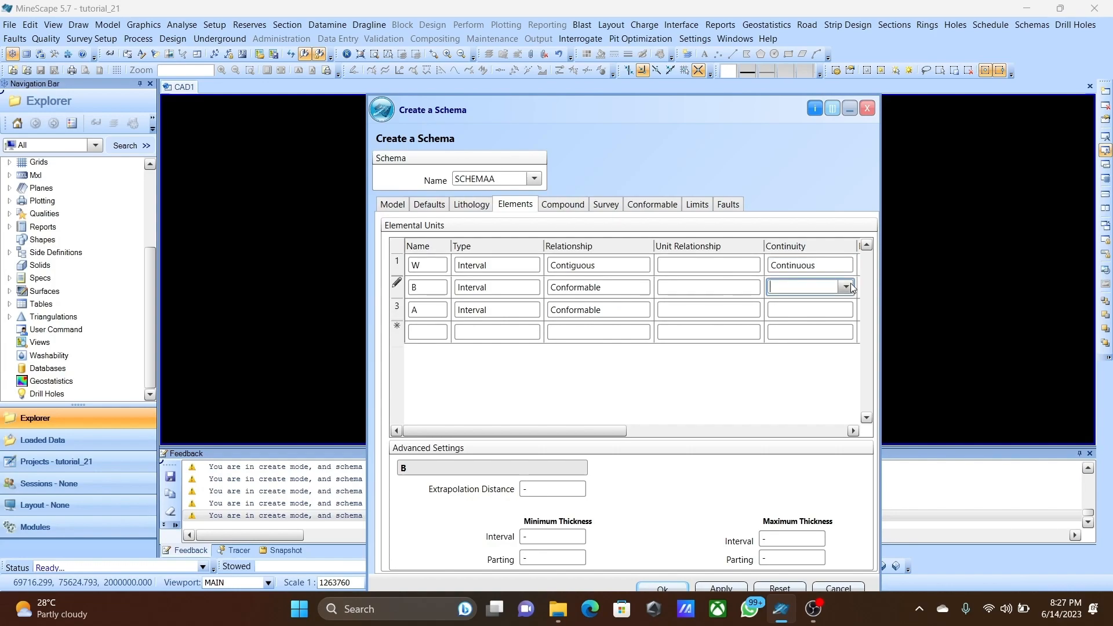
{"action": "left_click", "coordinate": [851, 285]}
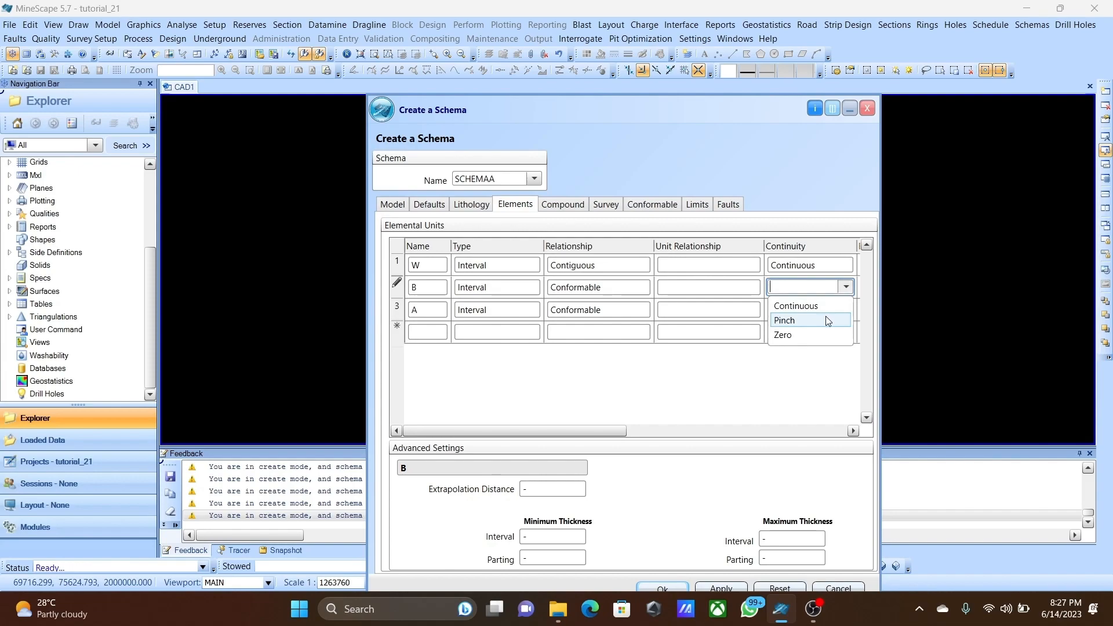
{"action": "left_click", "coordinate": [826, 320]}
{"action": "left_click", "coordinate": [856, 309]}
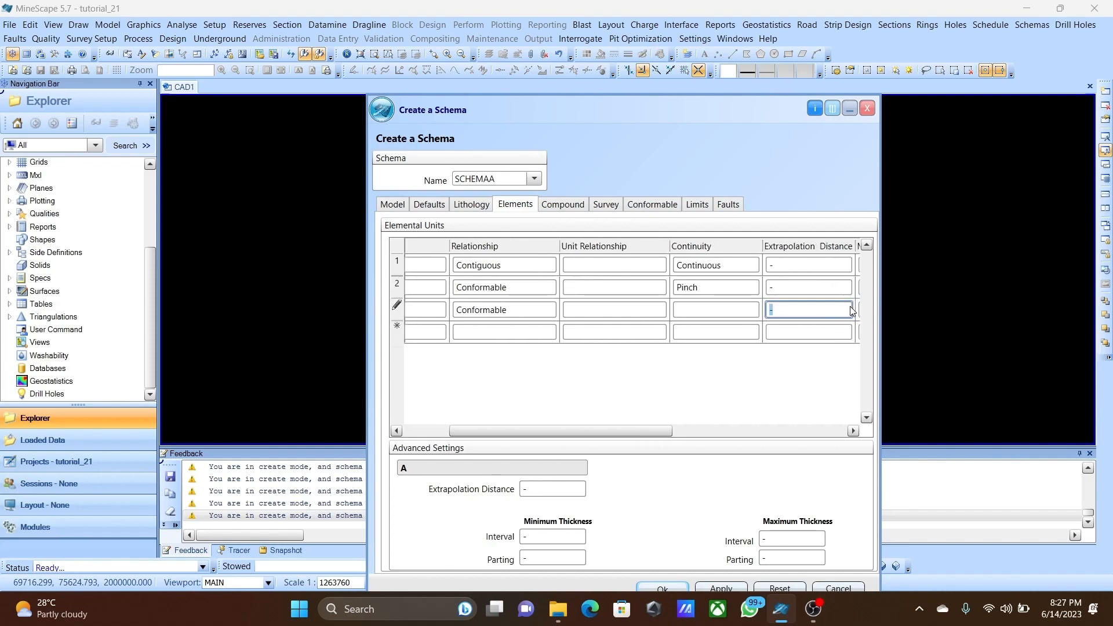
{"action": "left_click", "coordinate": [752, 309]}
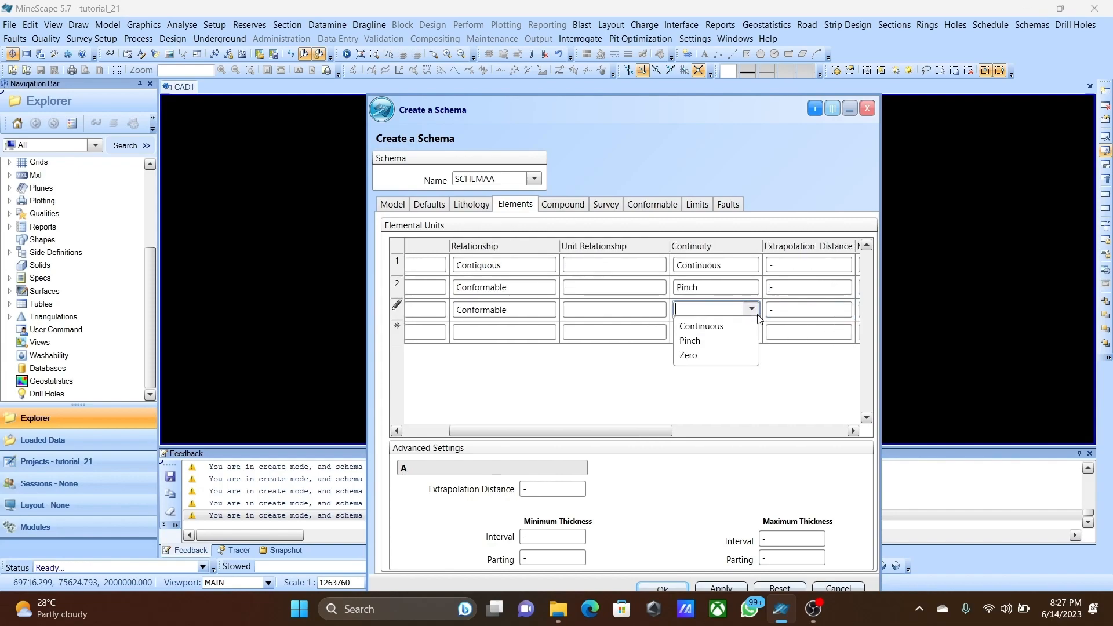
{"action": "left_click", "coordinate": [745, 342]}
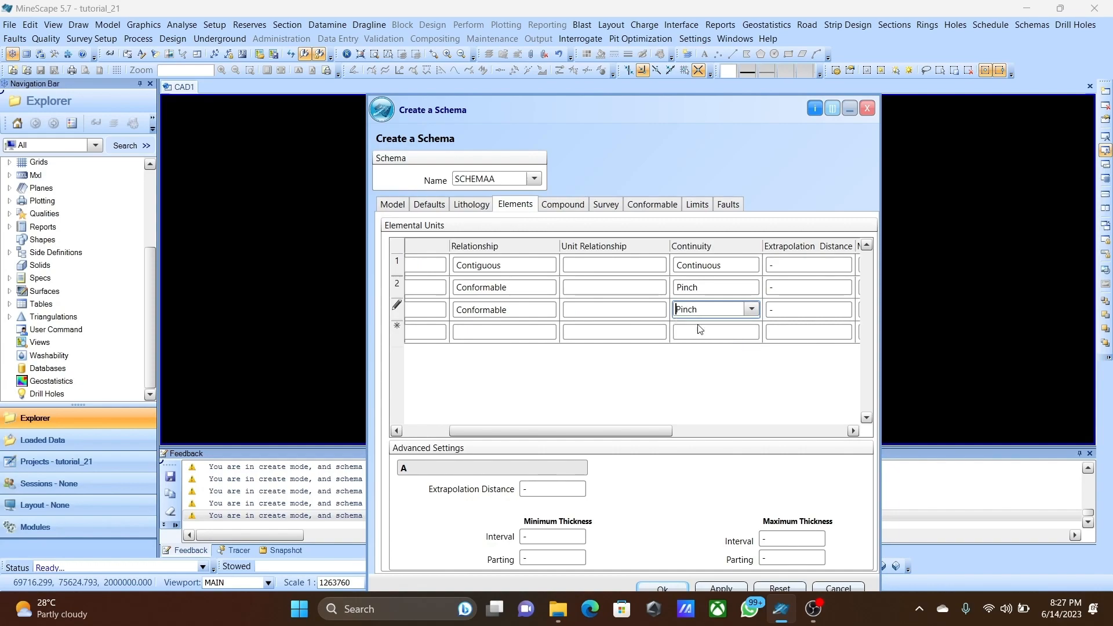
{"action": "left_click_drag", "start_coordinate": [628, 431], "coordinate": [582, 431]}
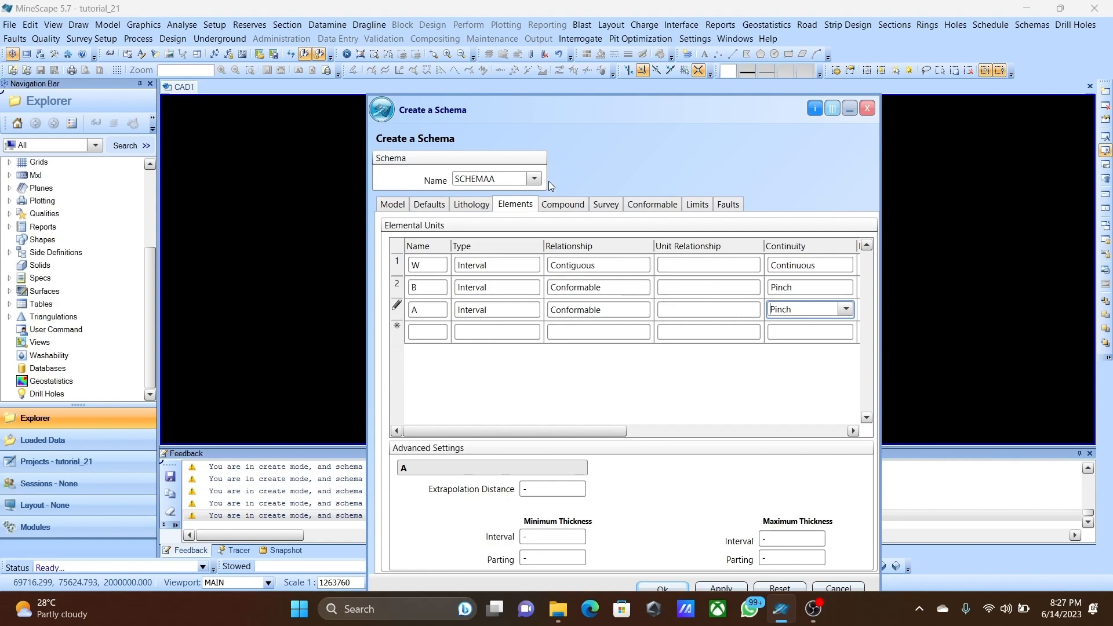
{"action": "left_click", "coordinate": [513, 208]}
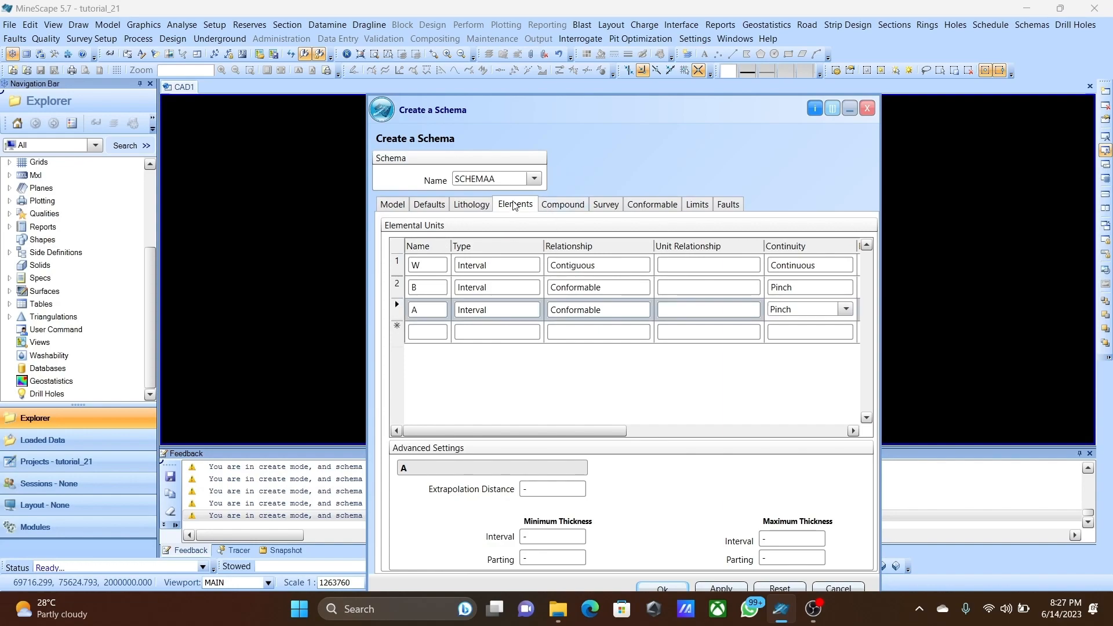
Add two conformable sequences named WEAT and COAL to the schema.
{"action": "left_click", "coordinate": [564, 205]}
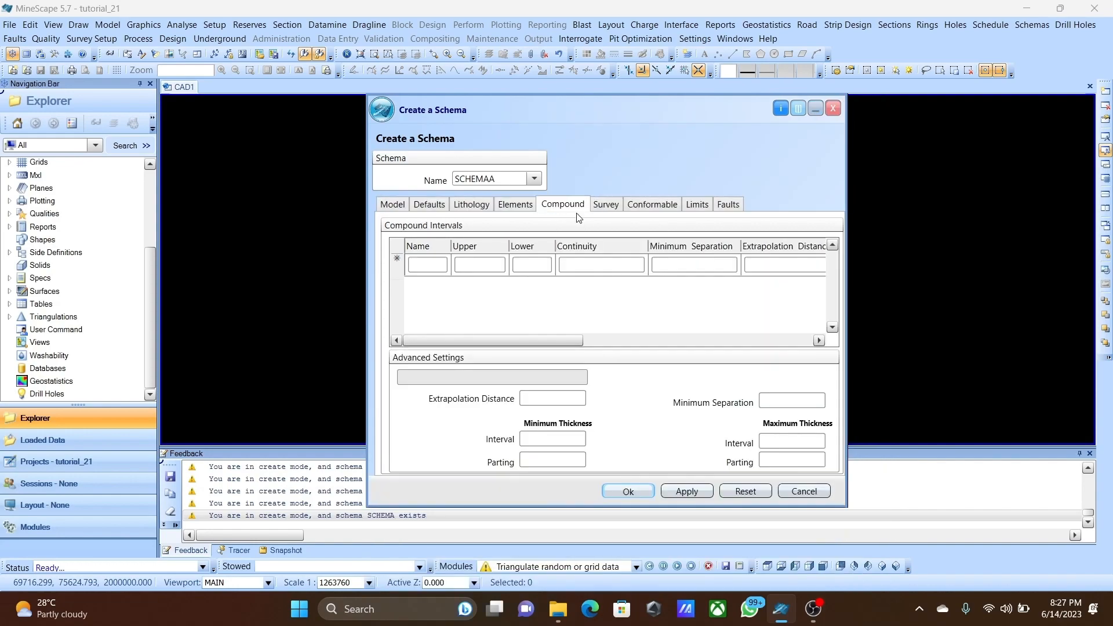
{"action": "left_click", "coordinate": [654, 206]}
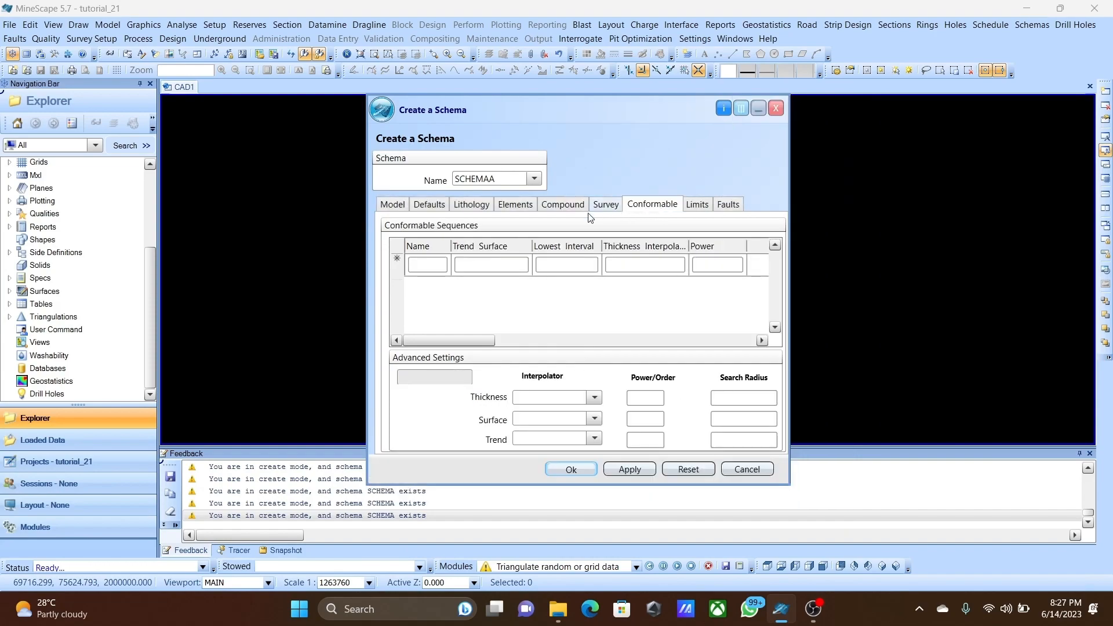
{"action": "left_click", "coordinate": [436, 263]}
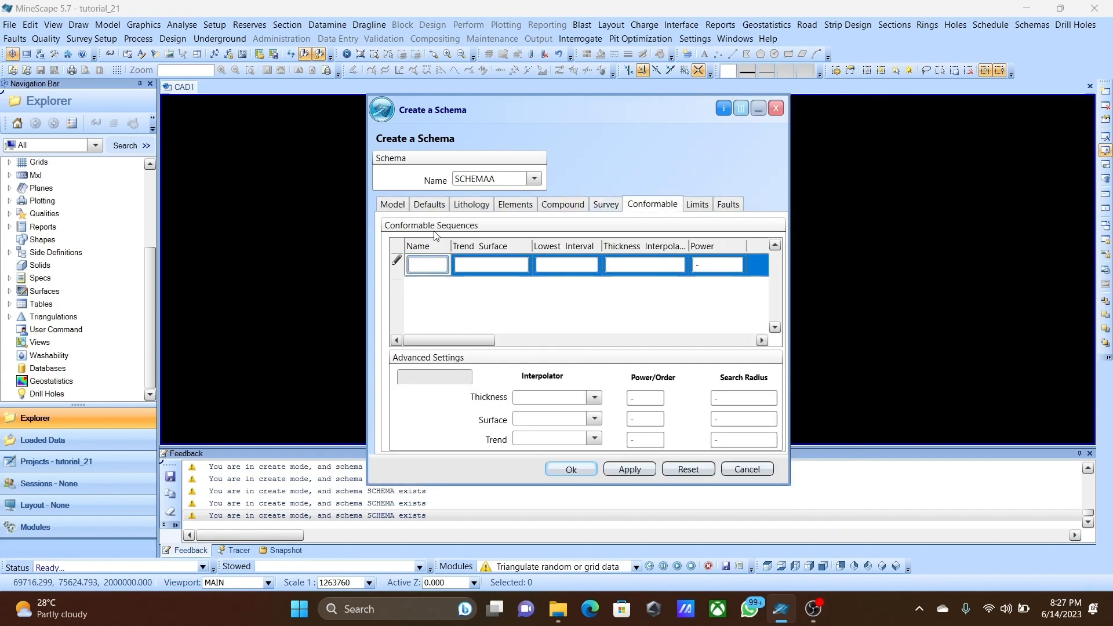
{"action": "type", "text": "WEAT"}
{"action": "key", "text": "Return"}
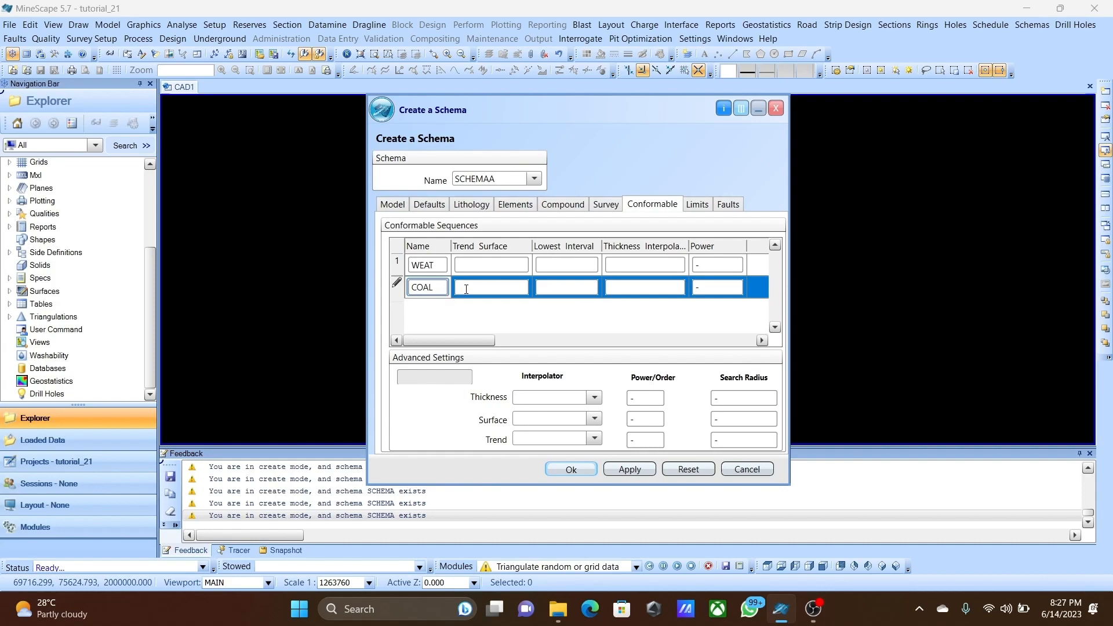
Assign TOPO as the trend surface of the WEAT sequence and B_FLOOR as that of COAL.
{"action": "left_click", "coordinate": [462, 265]}
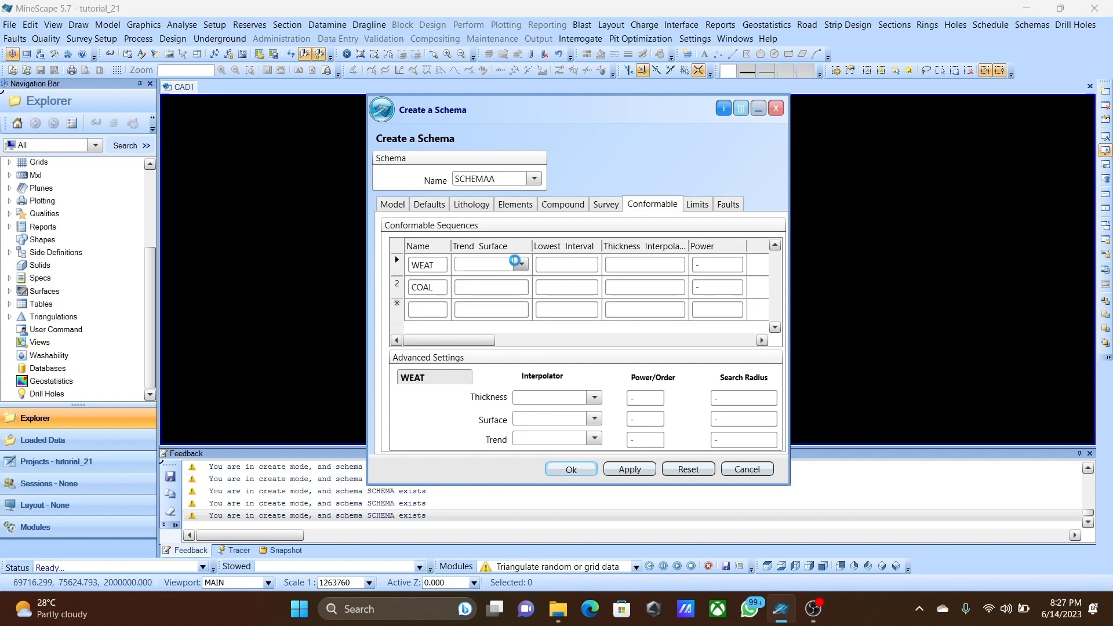
{"action": "left_click", "coordinate": [521, 265]}
{"action": "left_click", "coordinate": [523, 284]}
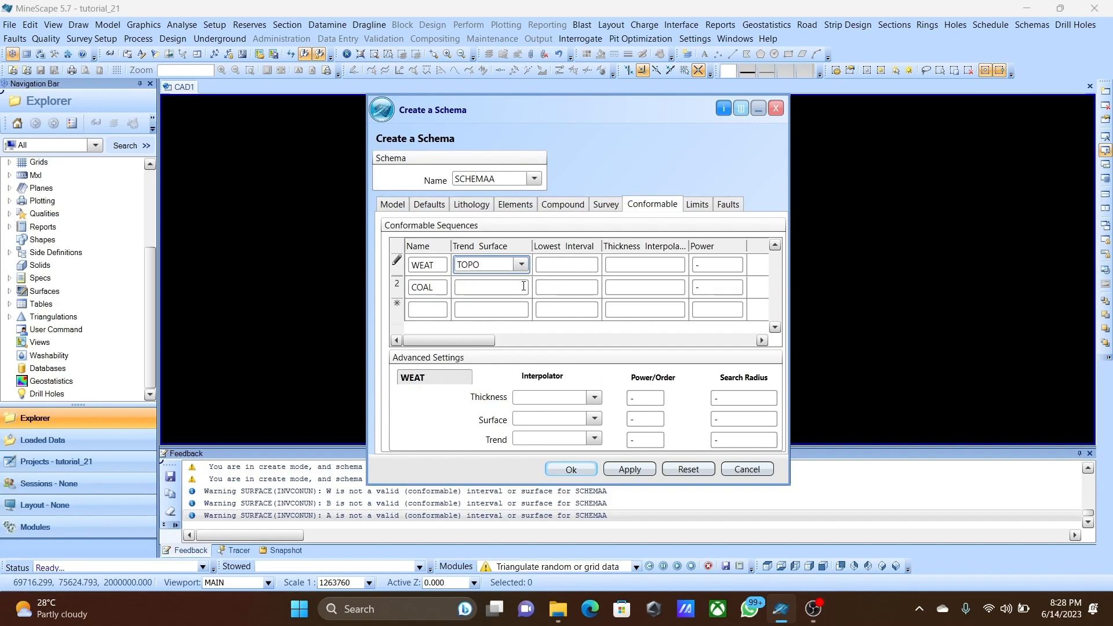
{"action": "left_click", "coordinate": [524, 286]}
{"action": "left_click", "coordinate": [521, 286]}
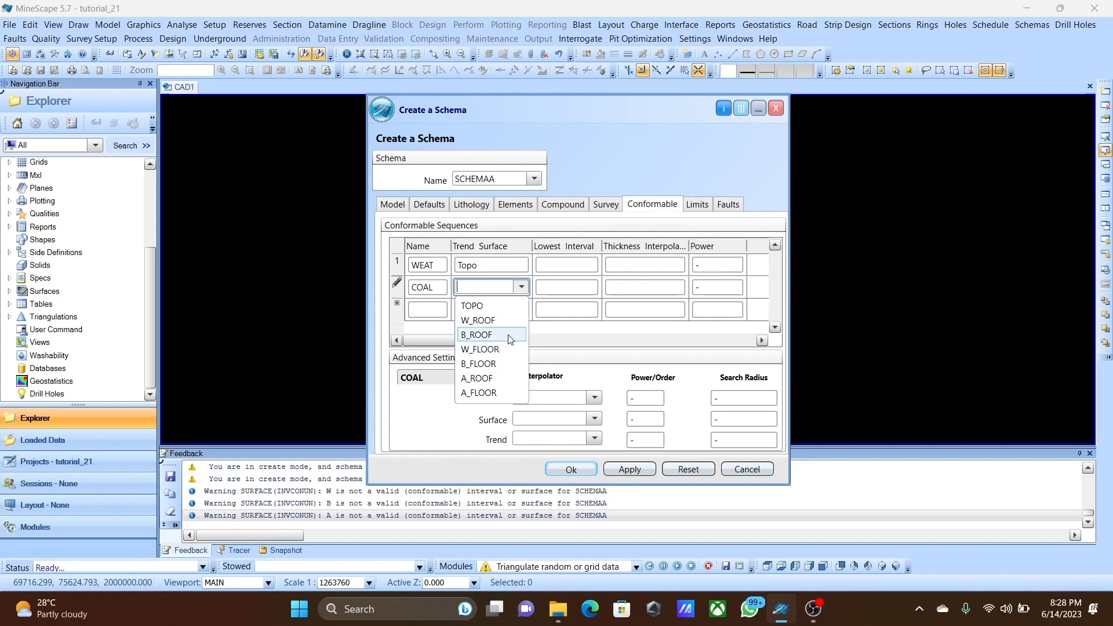
{"action": "left_click", "coordinate": [509, 365]}
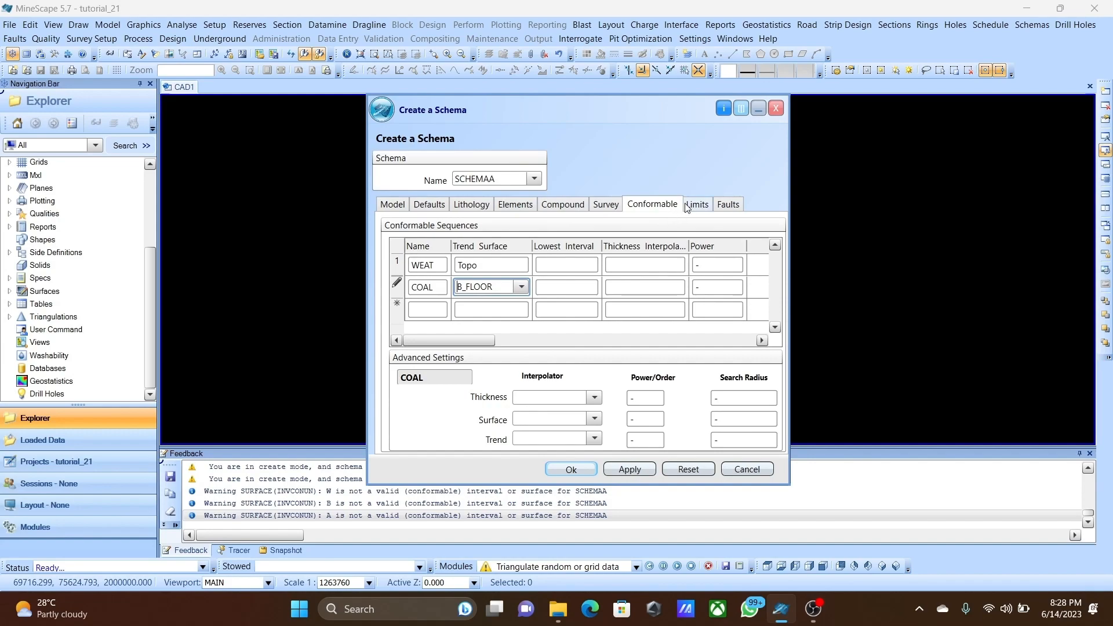
{"action": "left_click", "coordinate": [659, 209]}
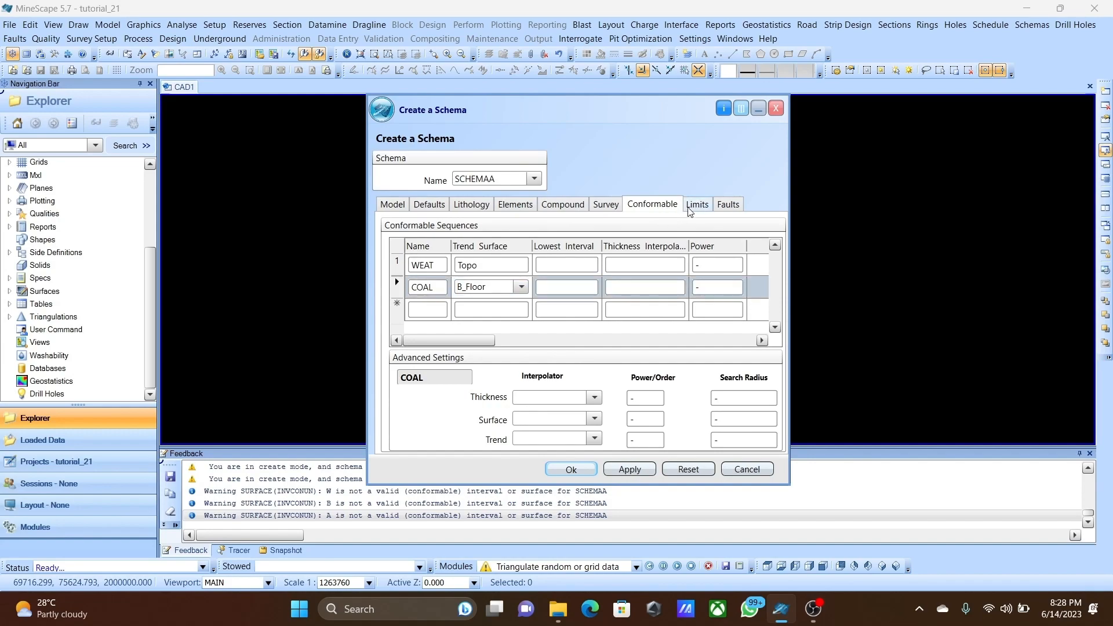
Set the lowest interval to W for sequence WEAT and A for COAL, and create the schema.
{"action": "left_click", "coordinate": [573, 265]}
{"action": "left_click", "coordinate": [573, 265]}
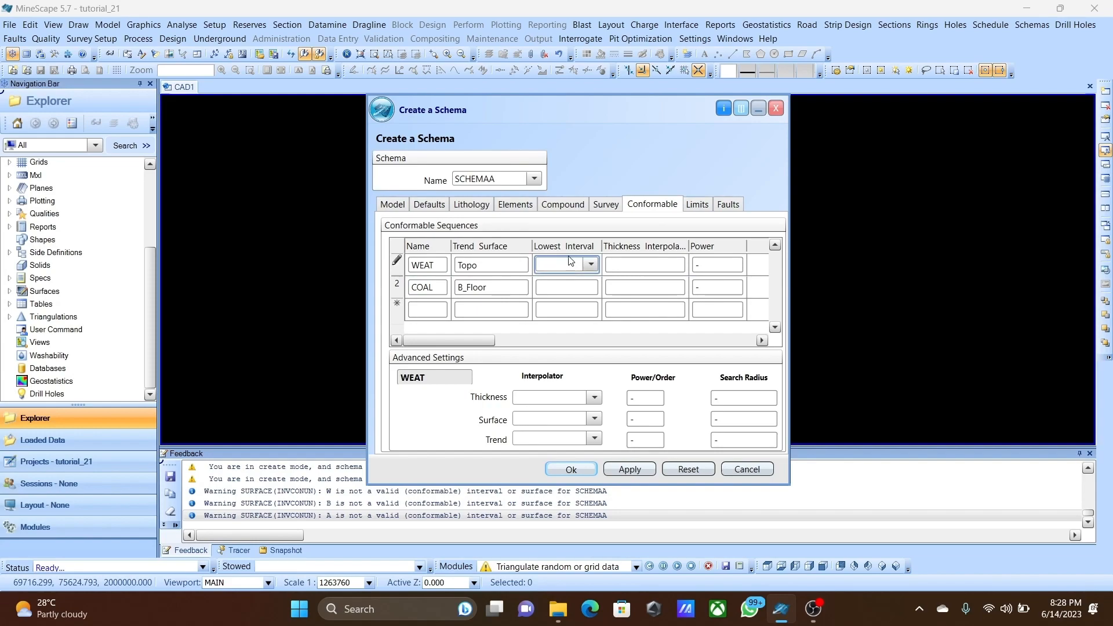
{"action": "type", "text": "W"}
{"action": "left_click", "coordinate": [574, 285]}
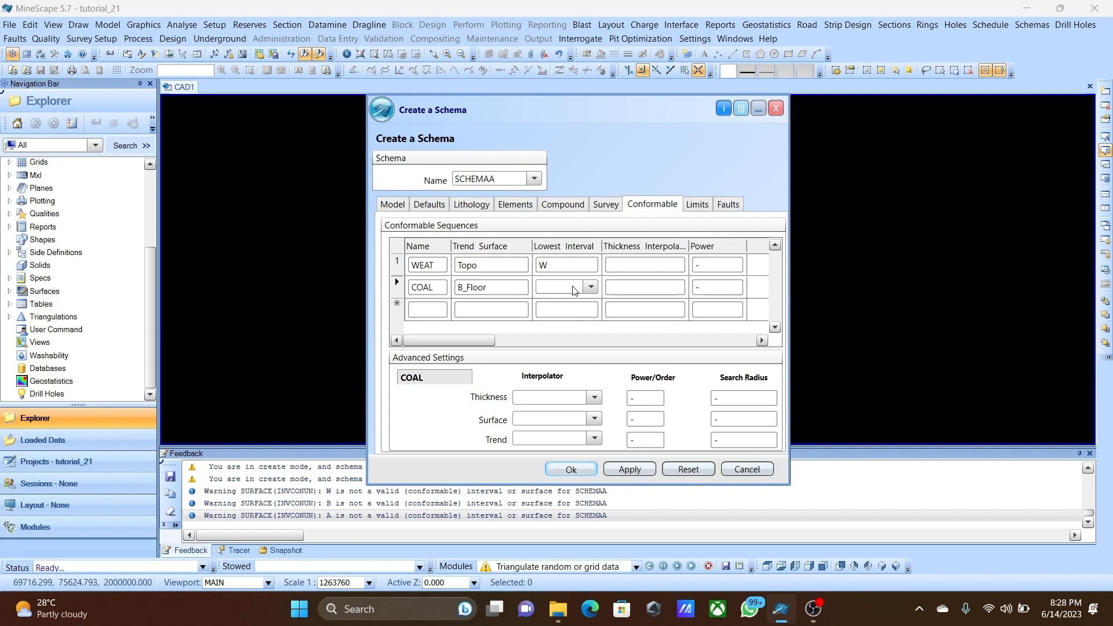
{"action": "type", "text": "A"}
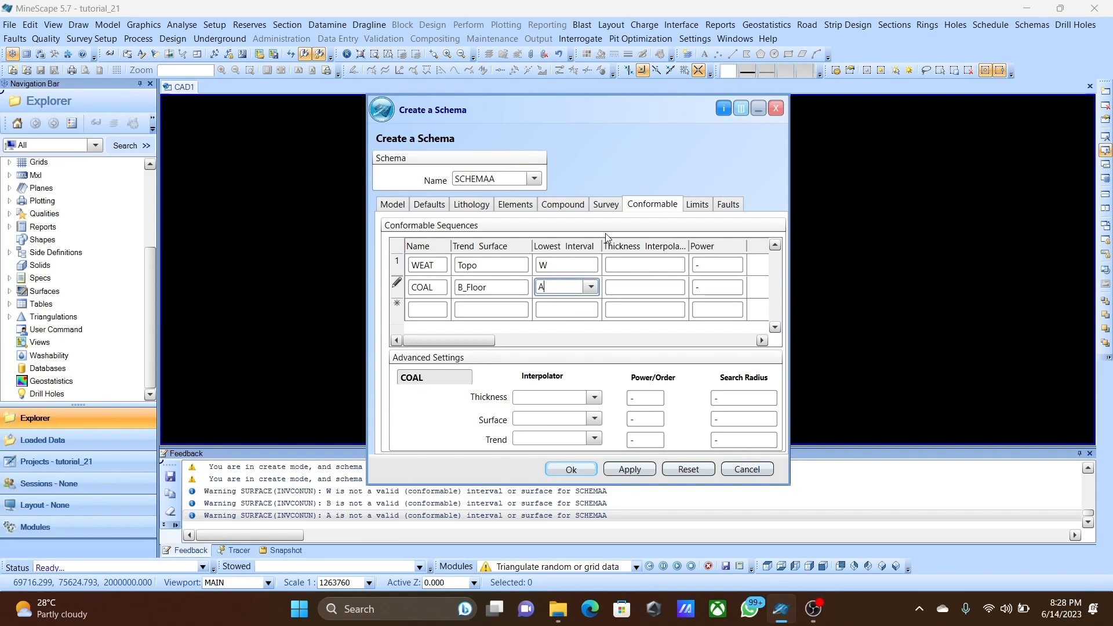
{"action": "left_click", "coordinate": [654, 211]}
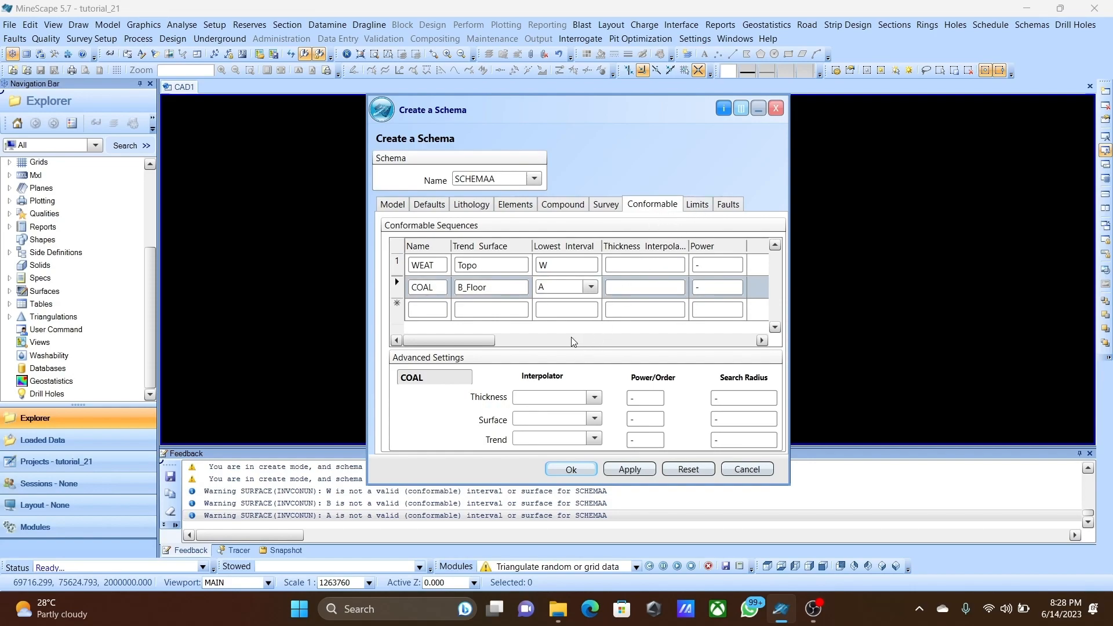
{"action": "left_click", "coordinate": [573, 470]}
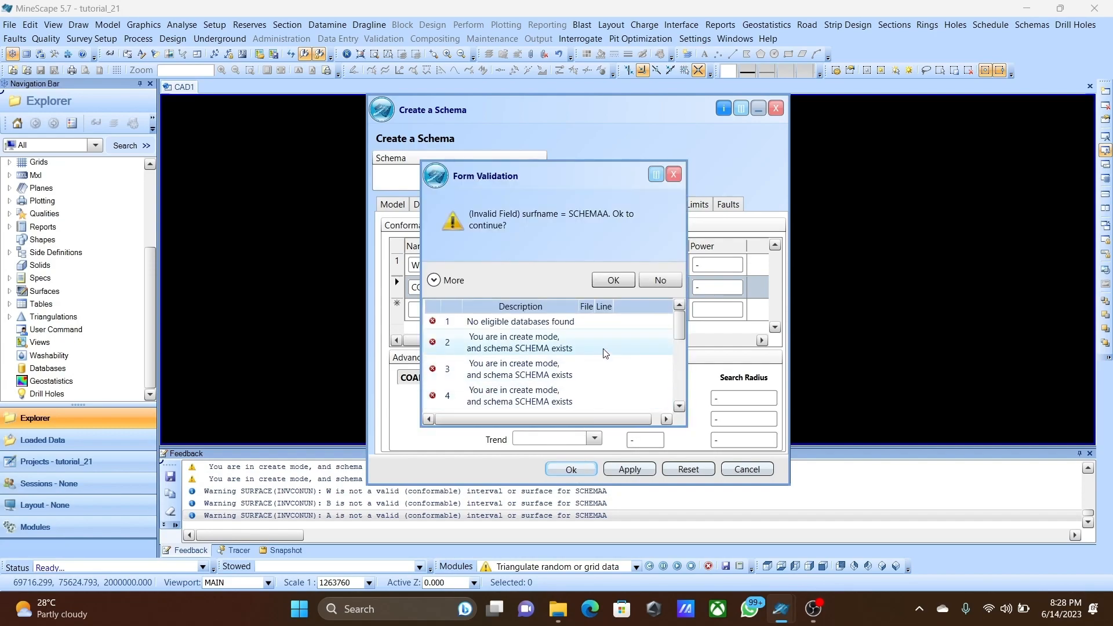
{"action": "left_click", "coordinate": [607, 282]}
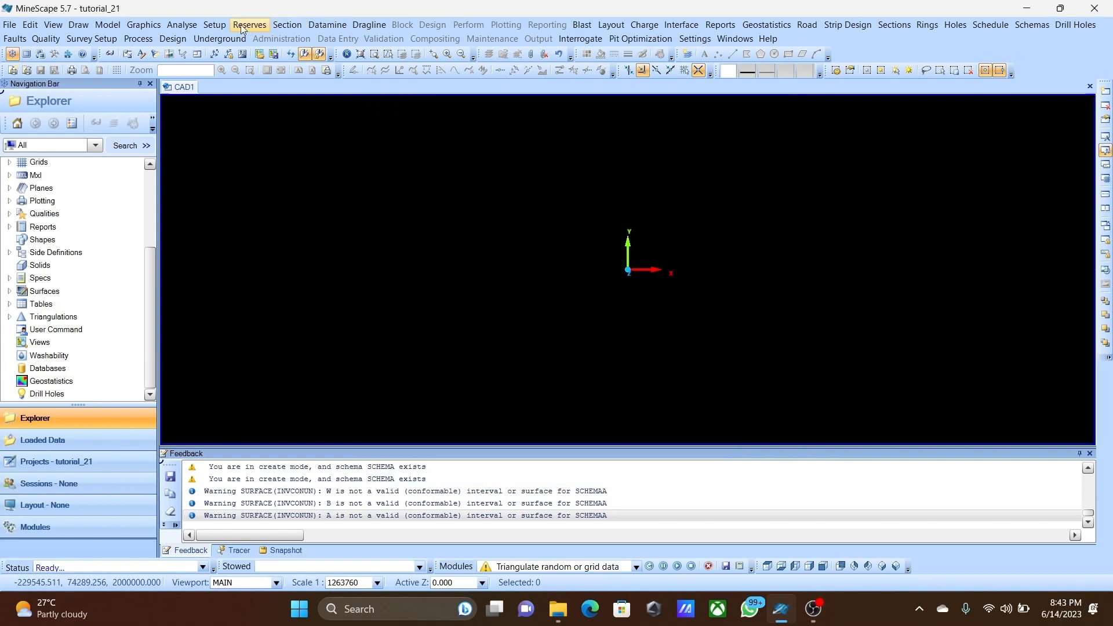
Open the current model settings and choose schema schemaa with model type Grid.
{"action": "left_click", "coordinate": [207, 25]}
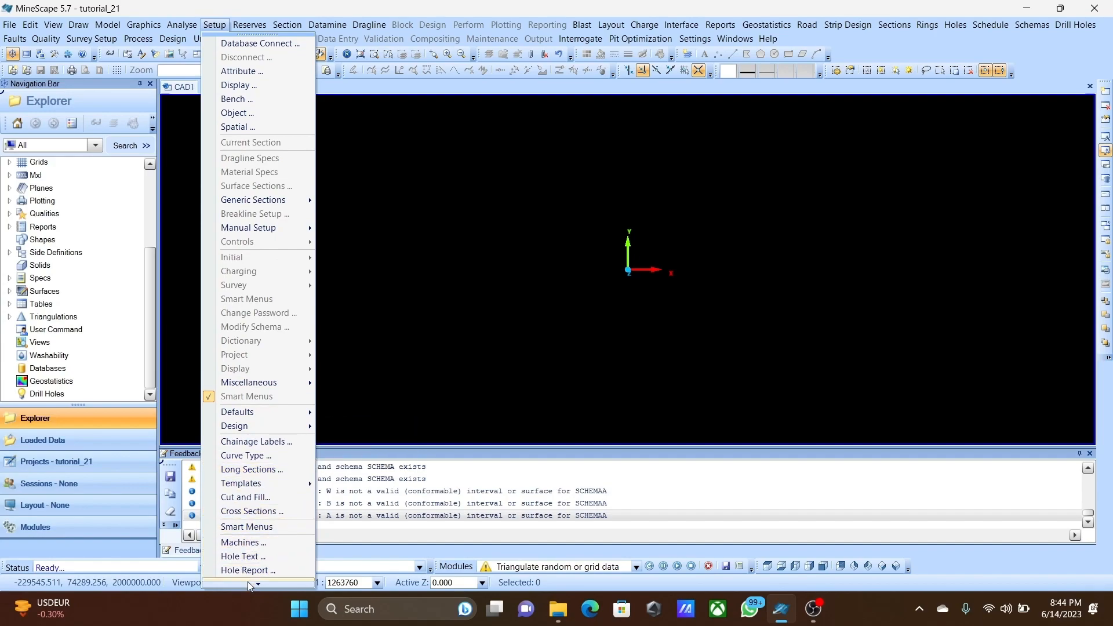
{"action": "mouse_move", "coordinate": [248, 584]}
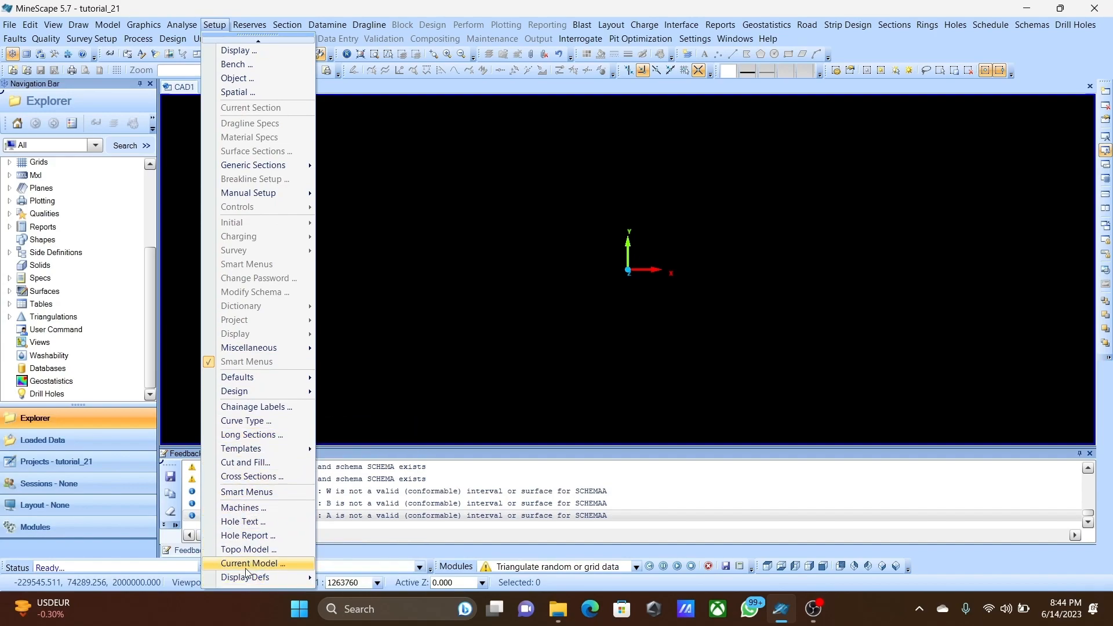
{"action": "left_click", "coordinate": [248, 563]}
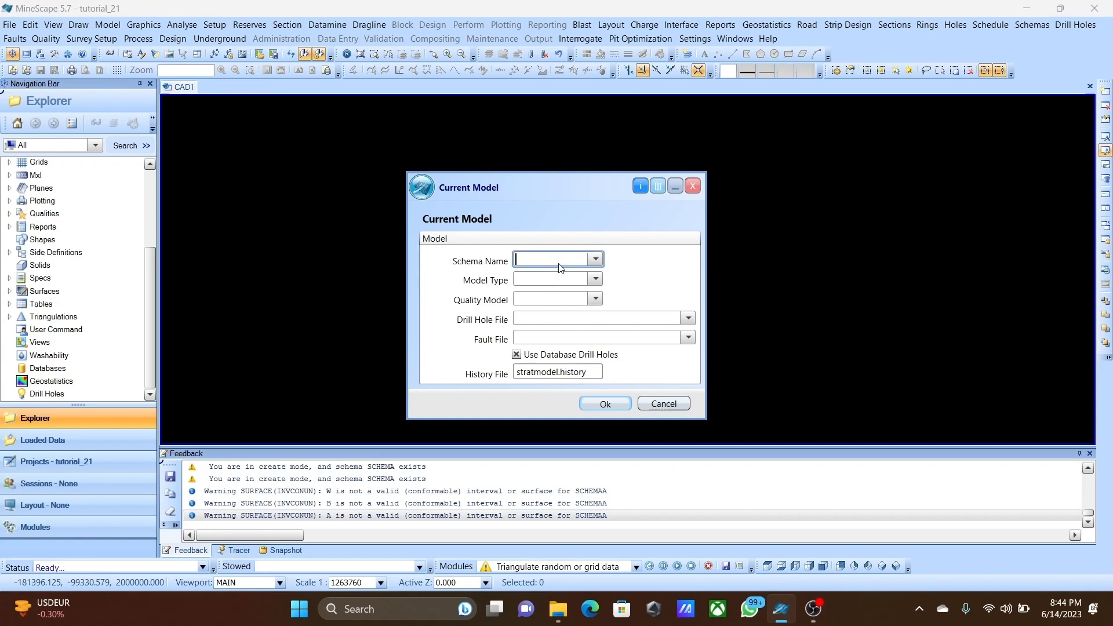
{"action": "left_click", "coordinate": [595, 261]}
{"action": "left_click", "coordinate": [551, 282]}
{"action": "left_click", "coordinate": [595, 280]}
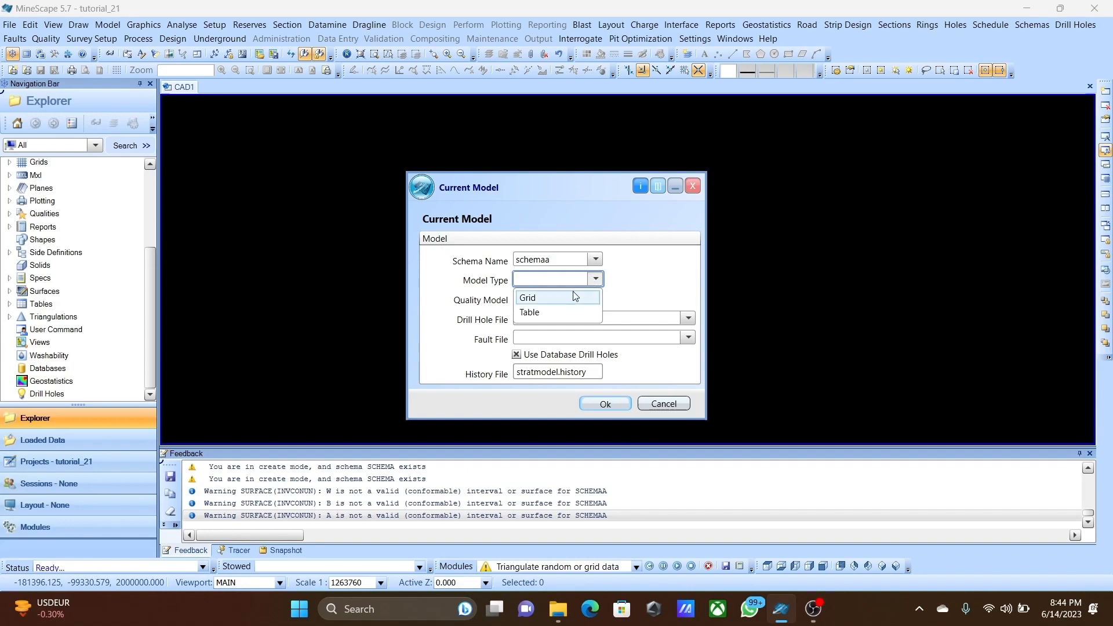
{"action": "left_click", "coordinate": [554, 298]}
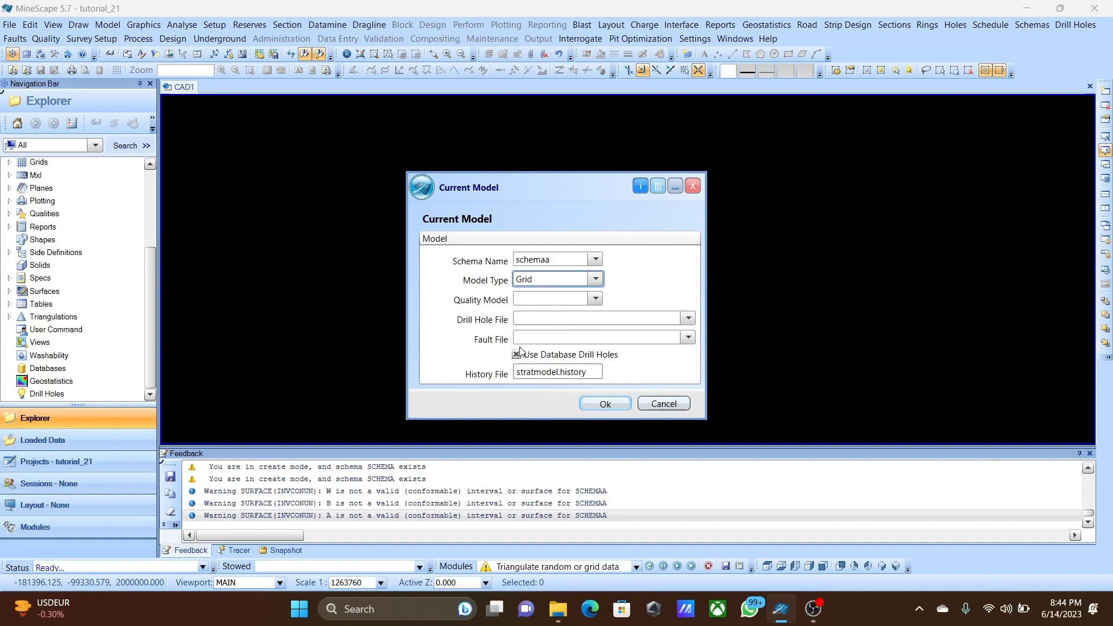
Create a new 3D design file named drilhole from the current model's drill hole file setting.
{"action": "left_click", "coordinate": [587, 321]}
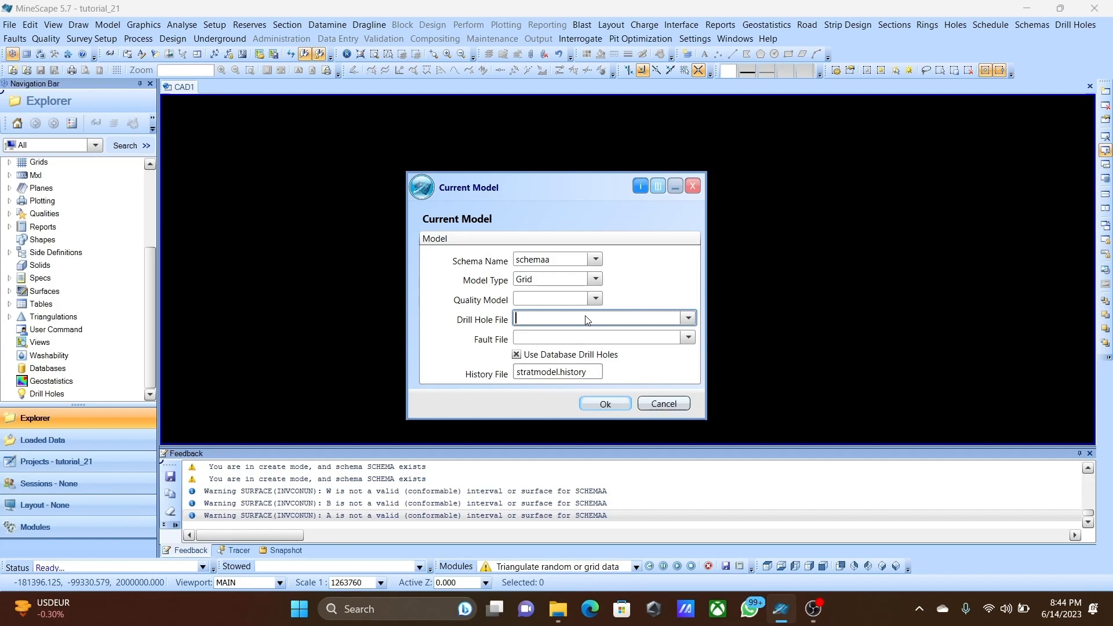
{"action": "right_click", "coordinate": [587, 320]}
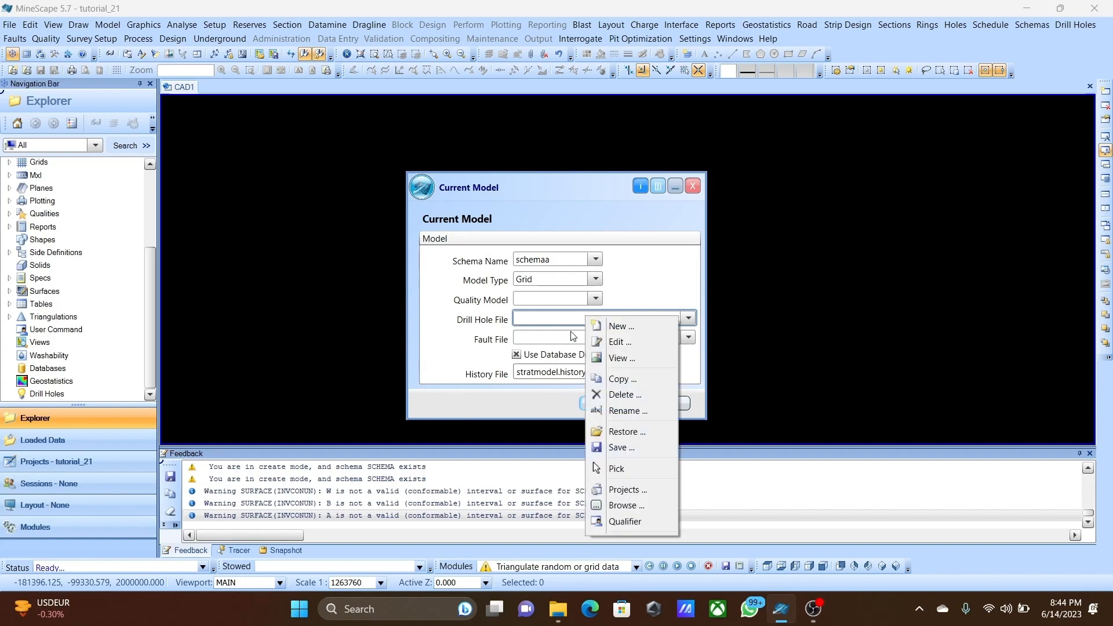
{"action": "left_click", "coordinate": [617, 326]}
{"action": "left_click", "coordinate": [536, 255]}
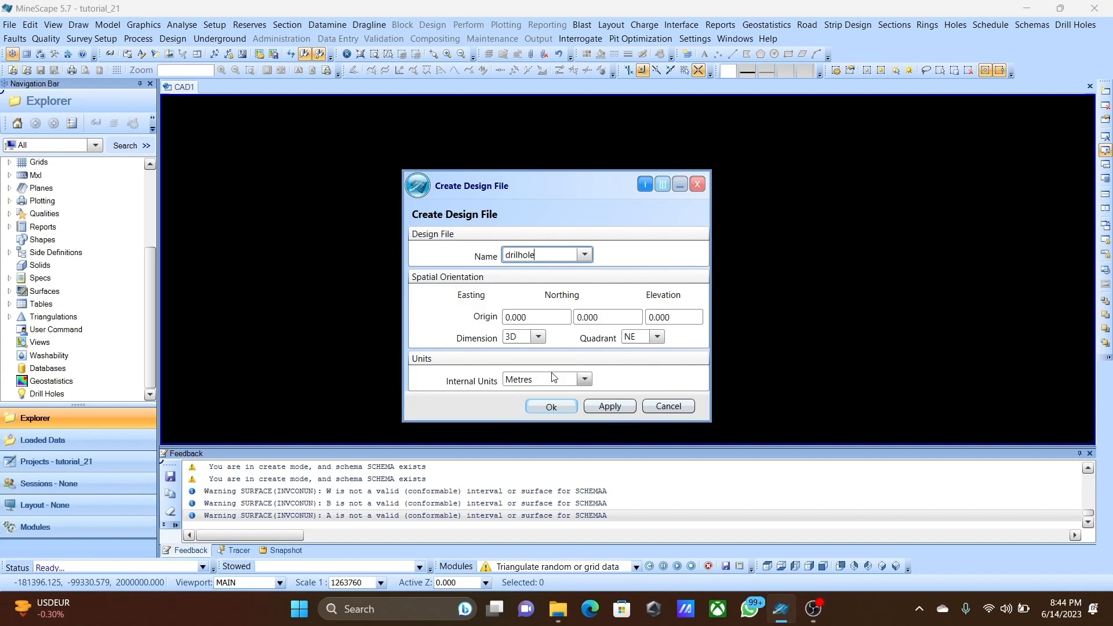
{"action": "left_click", "coordinate": [552, 407]}
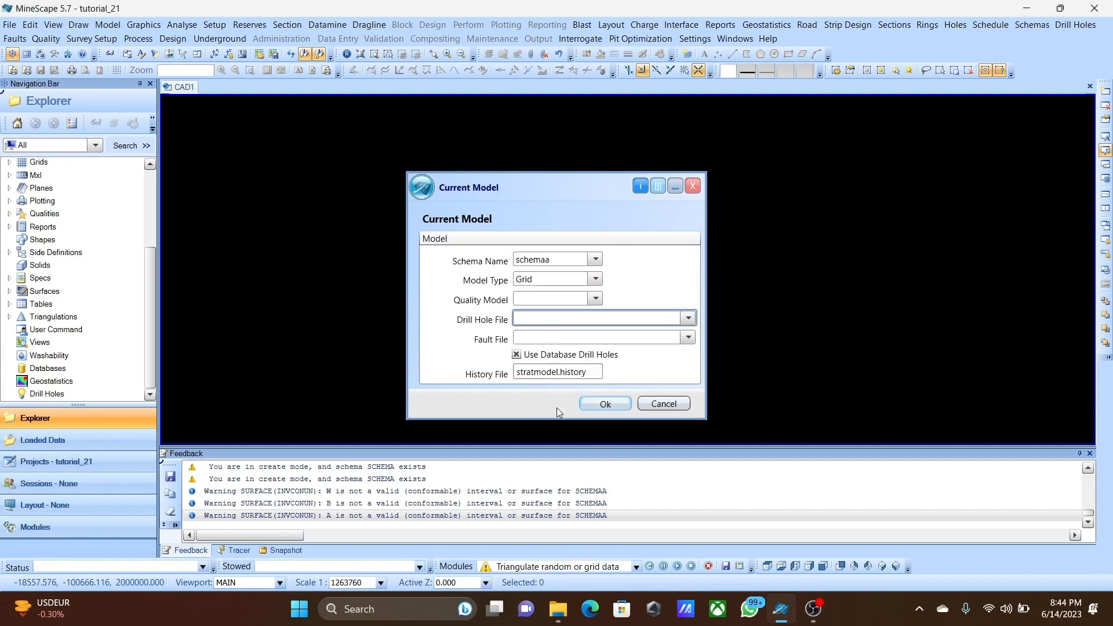
Assign drilhole as the current model's drill hole file and submit the model settings.
{"action": "left_click", "coordinate": [689, 318]}
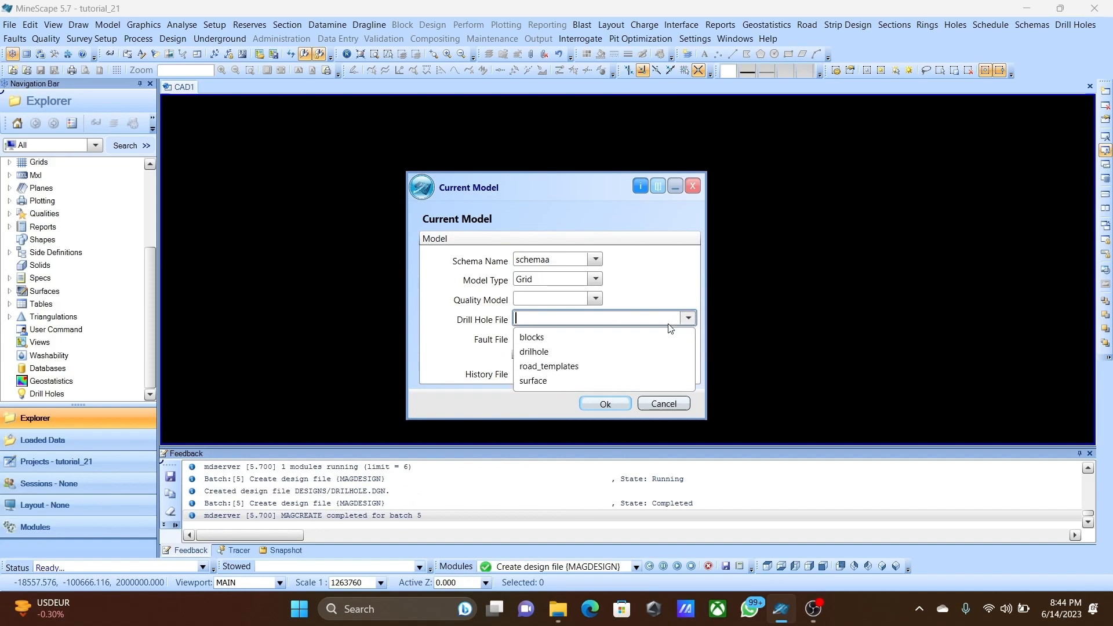
{"action": "left_click", "coordinate": [656, 351]}
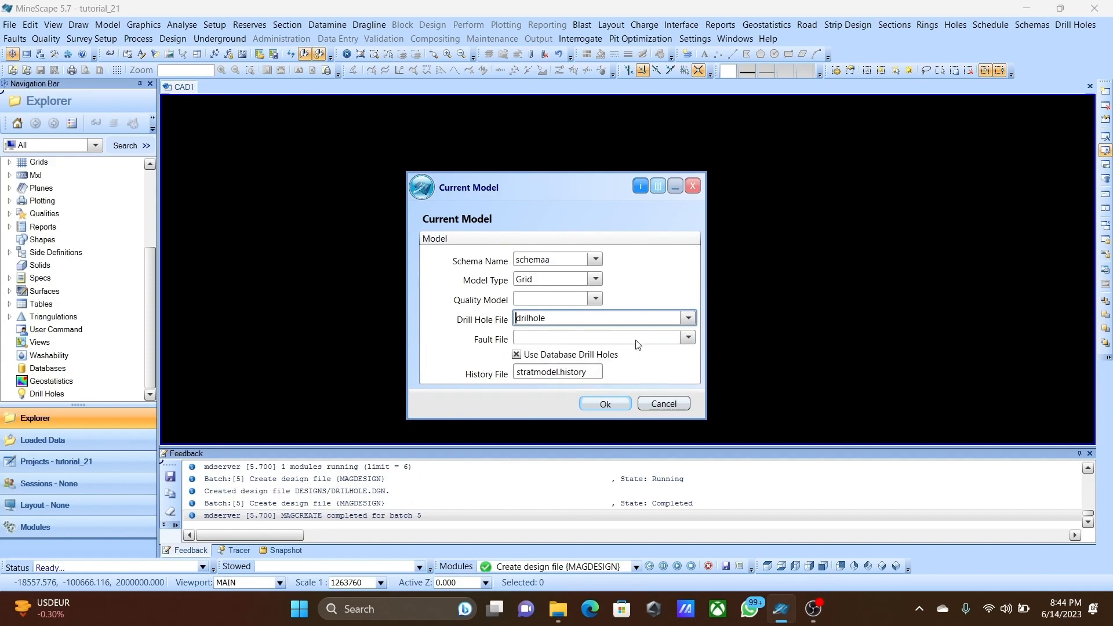
{"action": "left_click", "coordinate": [603, 403]}
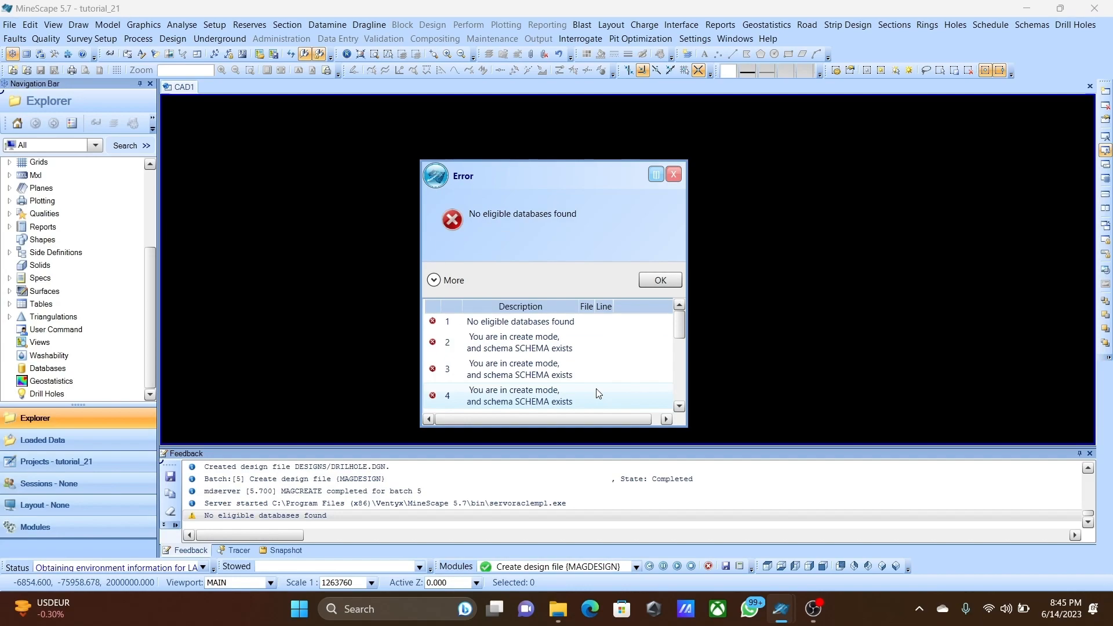
{"action": "left_click", "coordinate": [659, 280]}
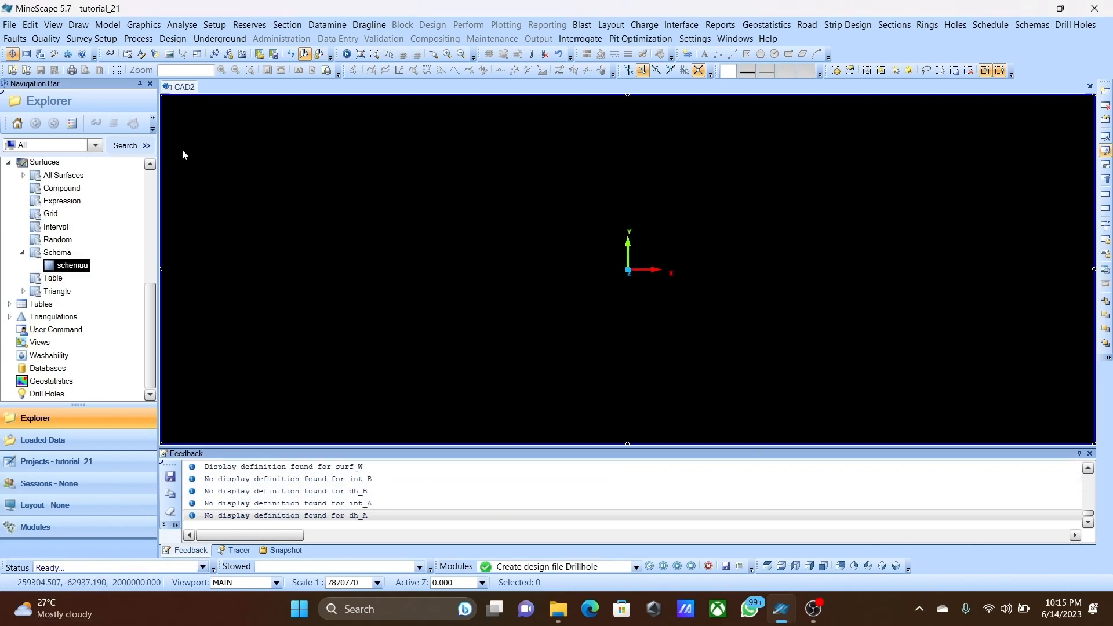
Open the display definitions for schema surfaces and load schema schemaa.
{"action": "scroll", "coordinate": [142, 273], "scroll_direction": "up", "scroll_amount": 7}
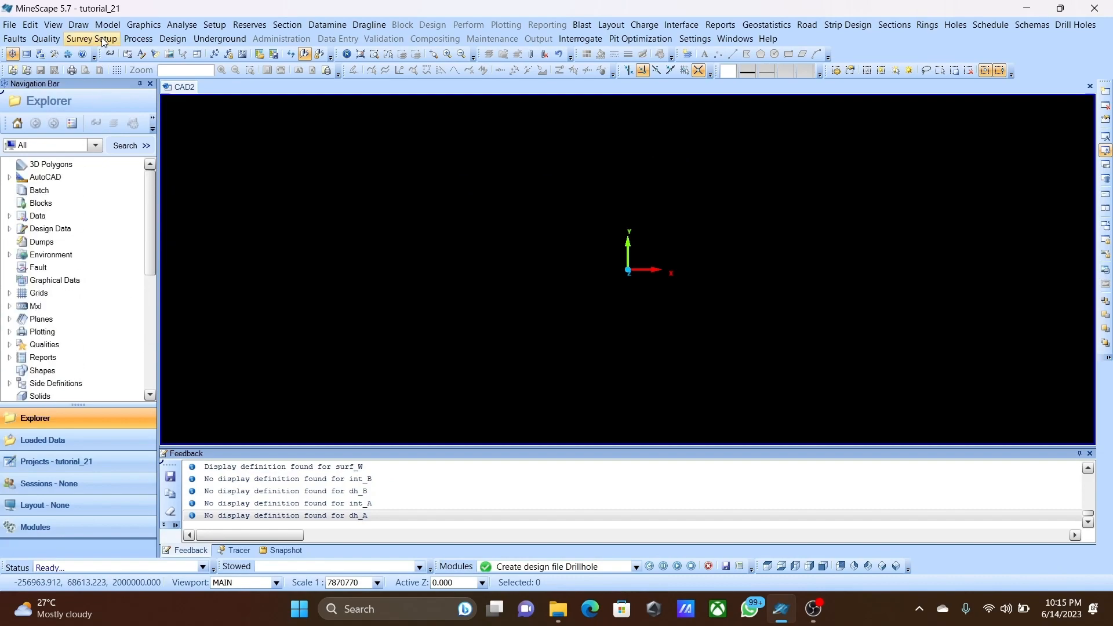
{"action": "left_click", "coordinate": [143, 25]}
{"action": "left_click", "coordinate": [179, 24]}
{"action": "left_click", "coordinate": [178, 23]}
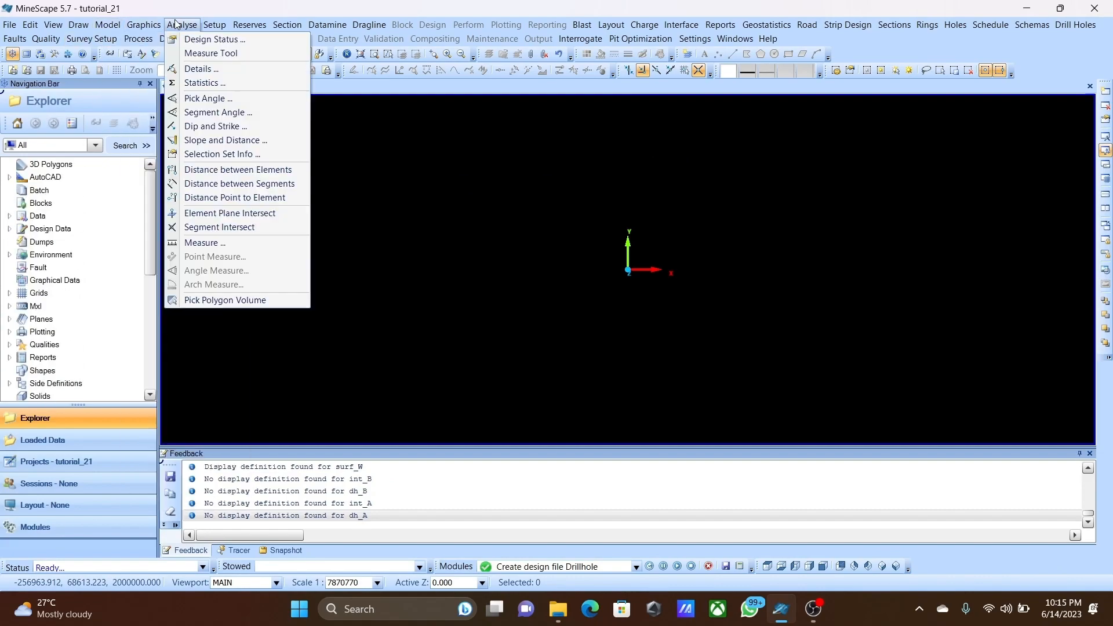
{"action": "left_click", "coordinate": [215, 24]}
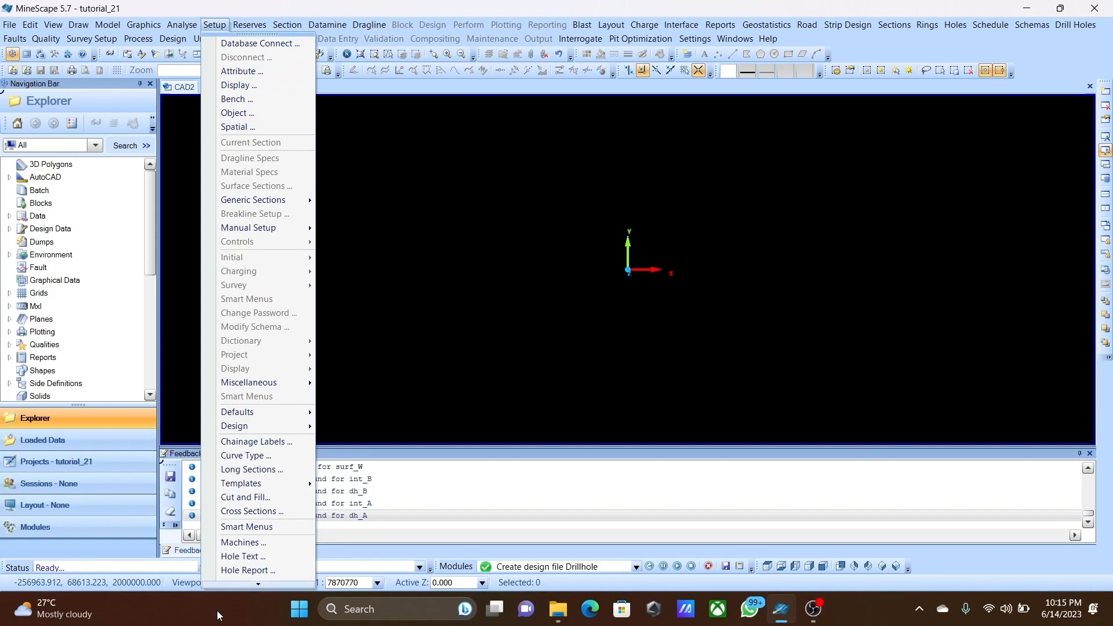
{"action": "mouse_move", "coordinate": [256, 586]}
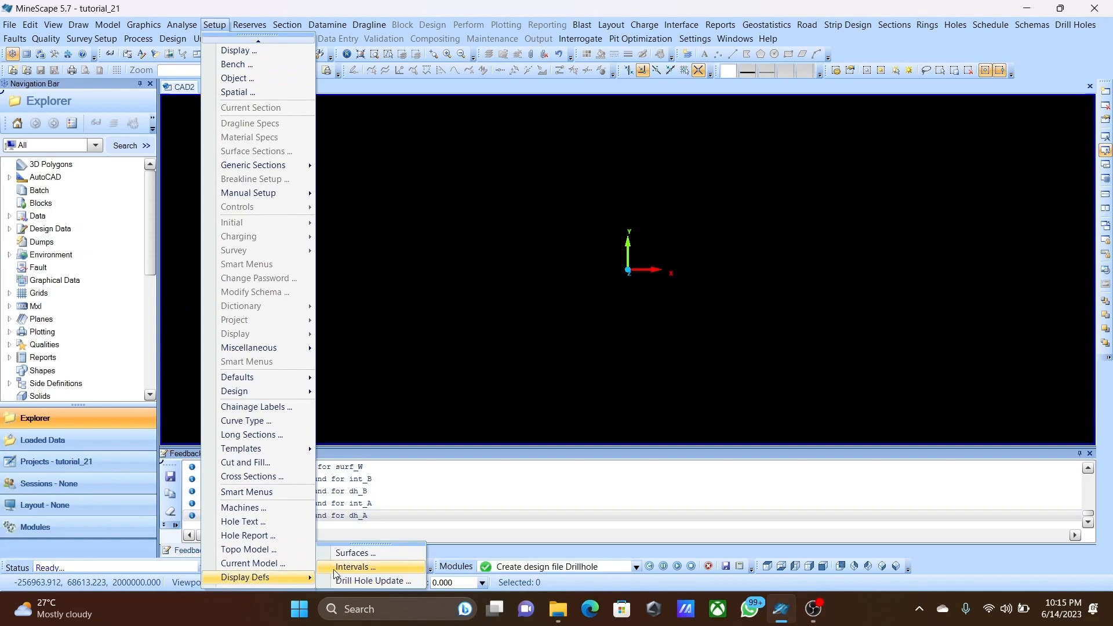
{"action": "left_click", "coordinate": [351, 554]}
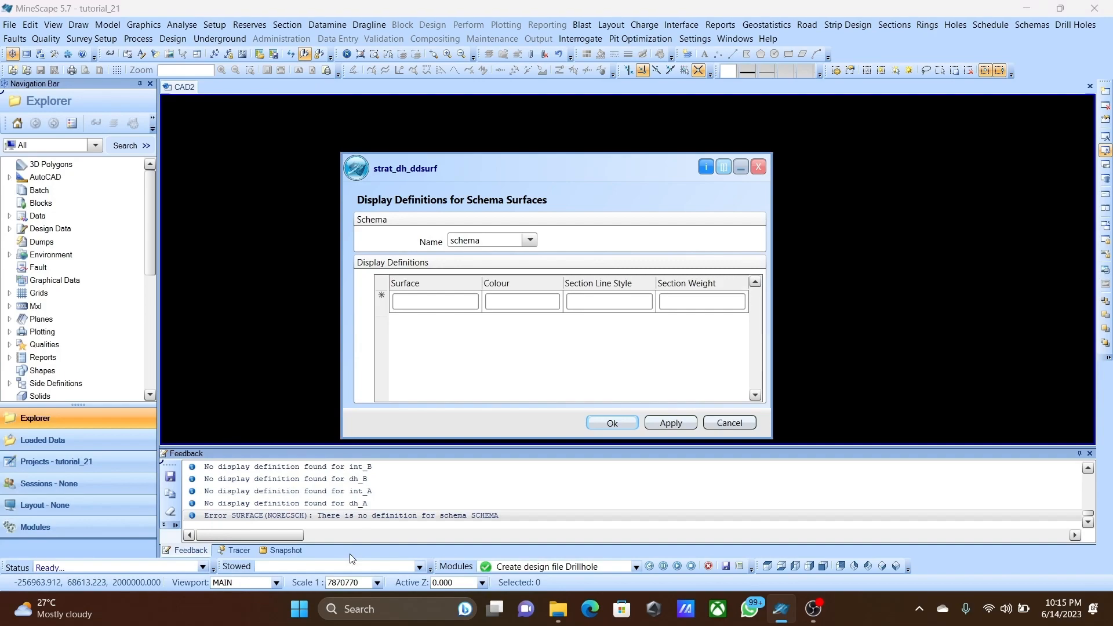
{"action": "left_click", "coordinate": [529, 240]}
{"action": "left_click", "coordinate": [515, 254]}
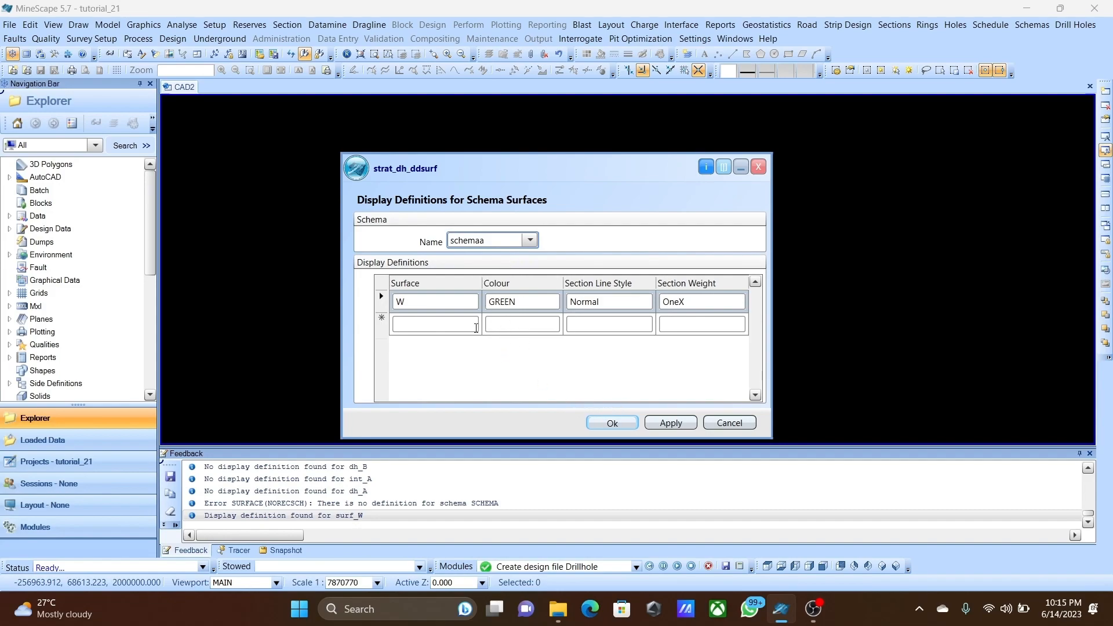
Save the display definition of surface W with the colour GREEN, Normal section line style and OneX section weight.
{"action": "left_click", "coordinate": [471, 304]}
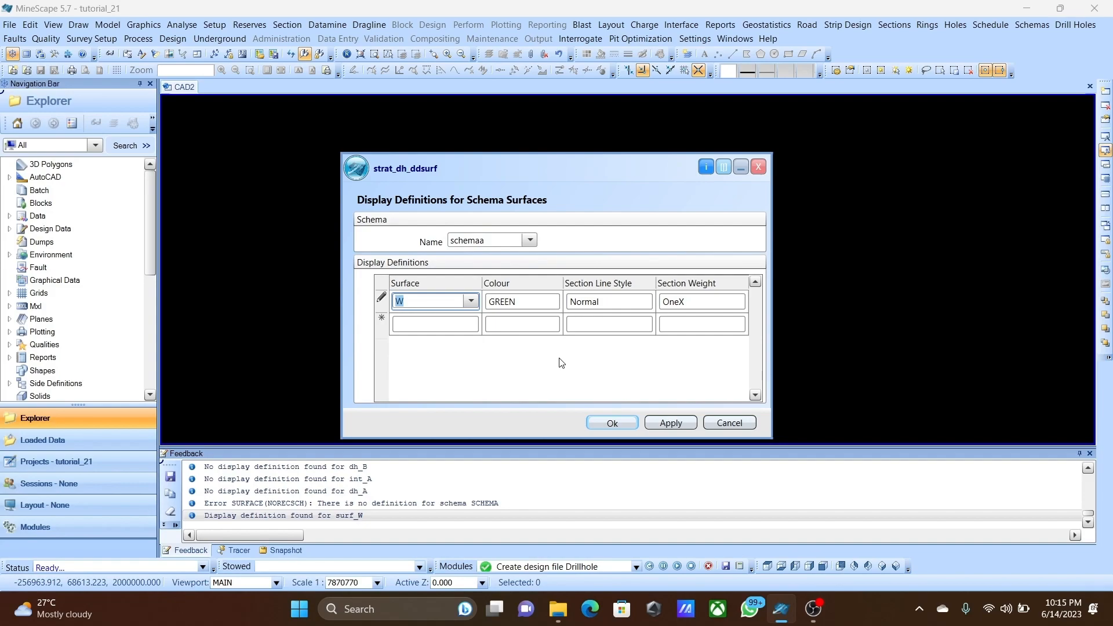
{"action": "left_click", "coordinate": [558, 302]}
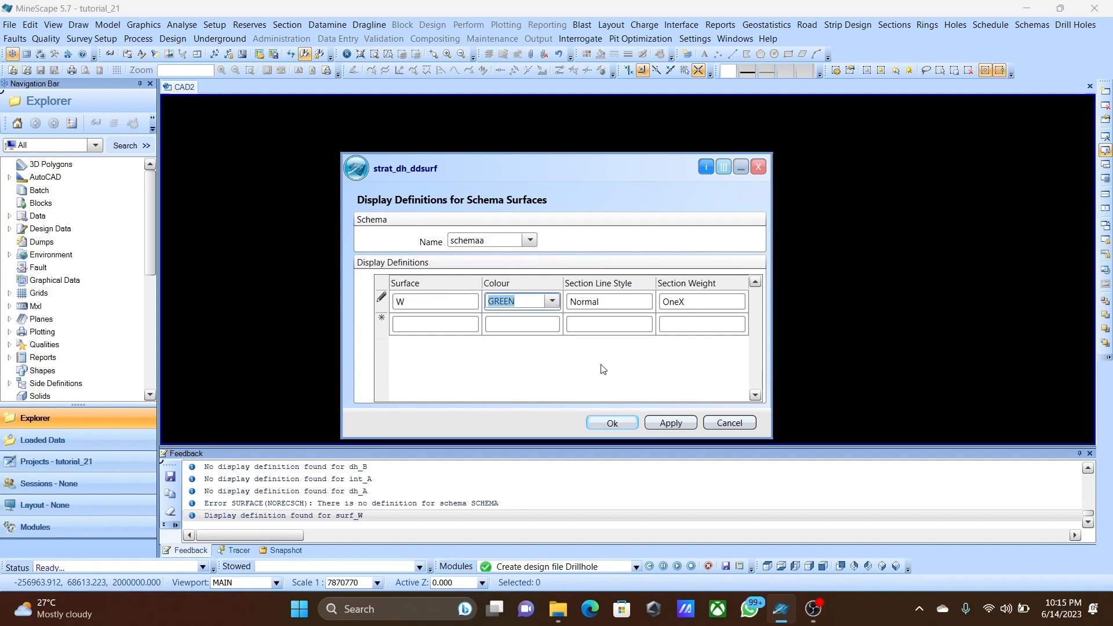
{"action": "left_click", "coordinate": [610, 423]}
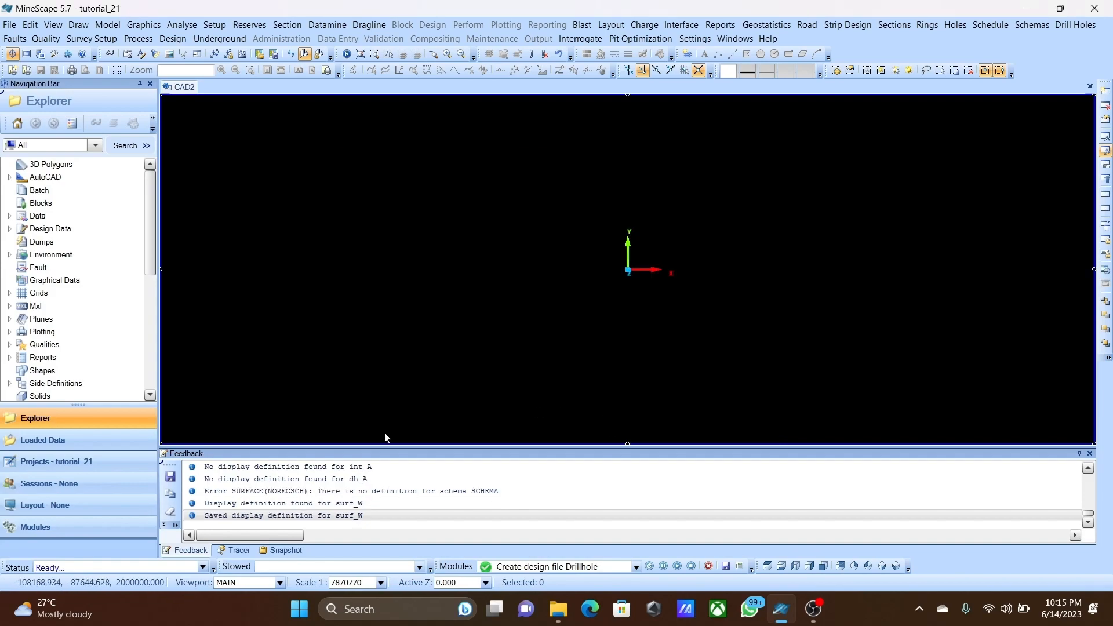
Open the display definitions for schema intervals and load schema schemaa.
{"action": "left_click", "coordinate": [152, 26]}
{"action": "mouse_move", "coordinate": [215, 25]}
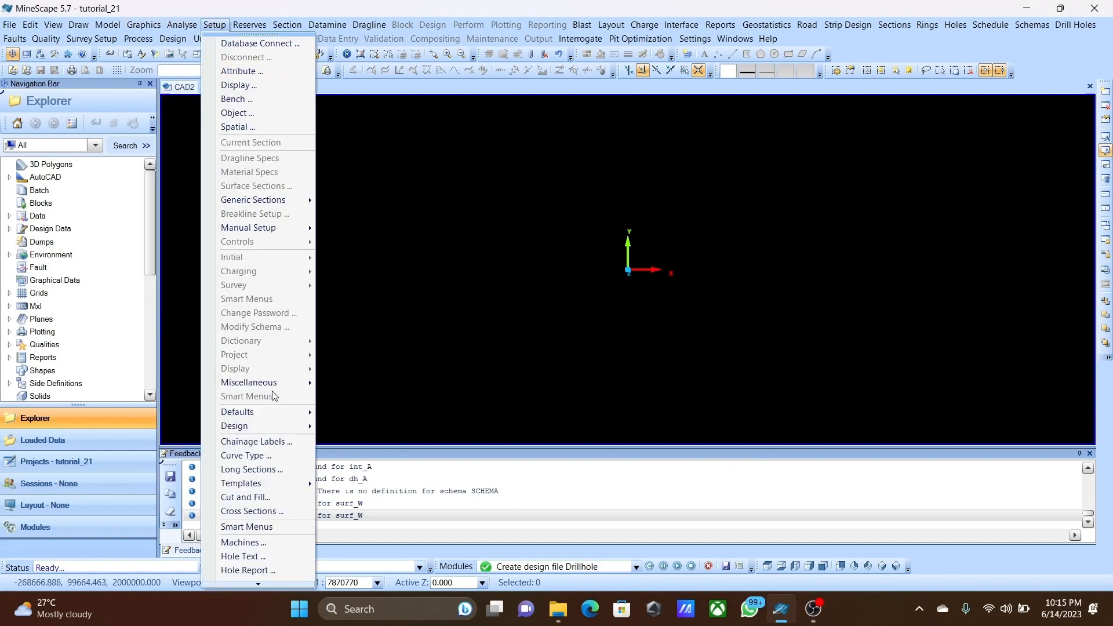
{"action": "mouse_move", "coordinate": [278, 586]}
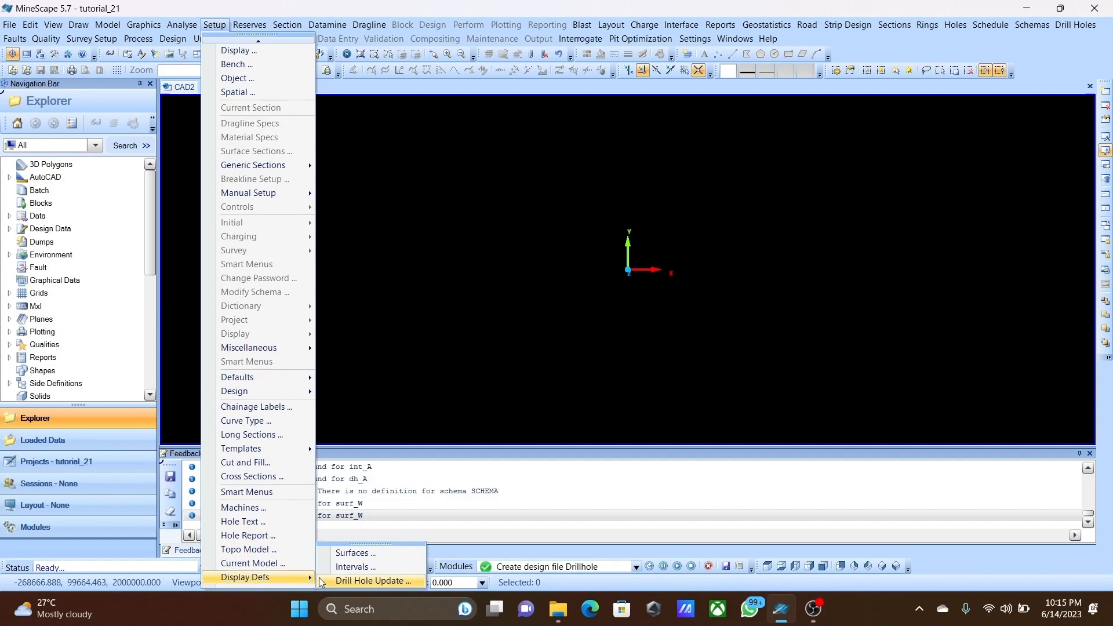
{"action": "left_click", "coordinate": [335, 572]}
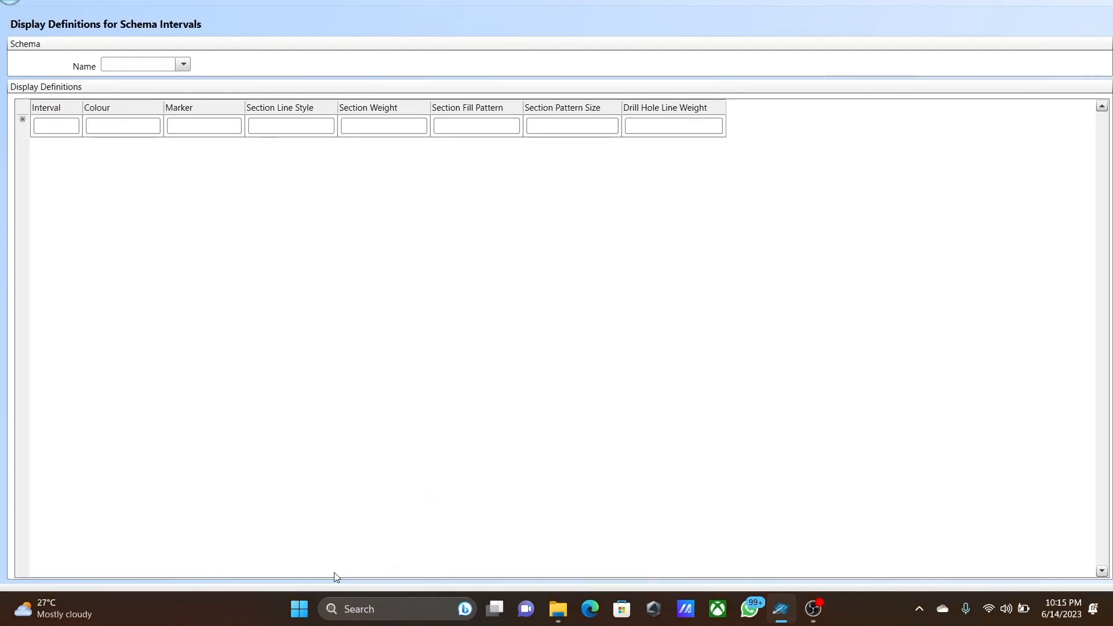
{"action": "left_click", "coordinate": [183, 66]}
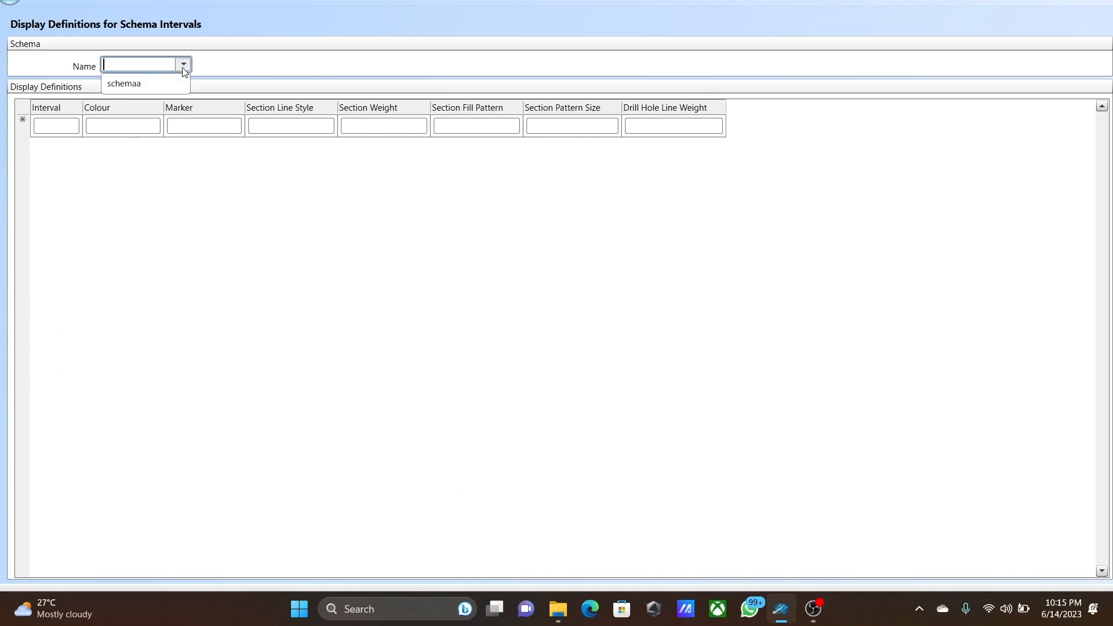
{"action": "left_click", "coordinate": [179, 87]}
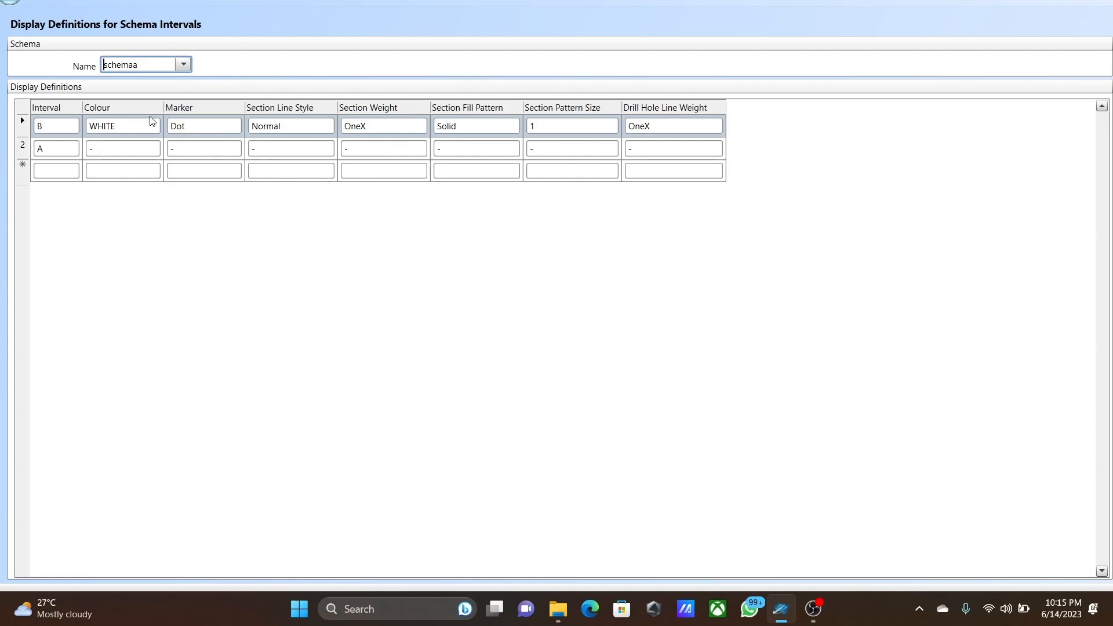
Set interval A's display to colour BLUE, marker Dot, section line style Normal and section weight OneX.
{"action": "left_click", "coordinate": [121, 153]}
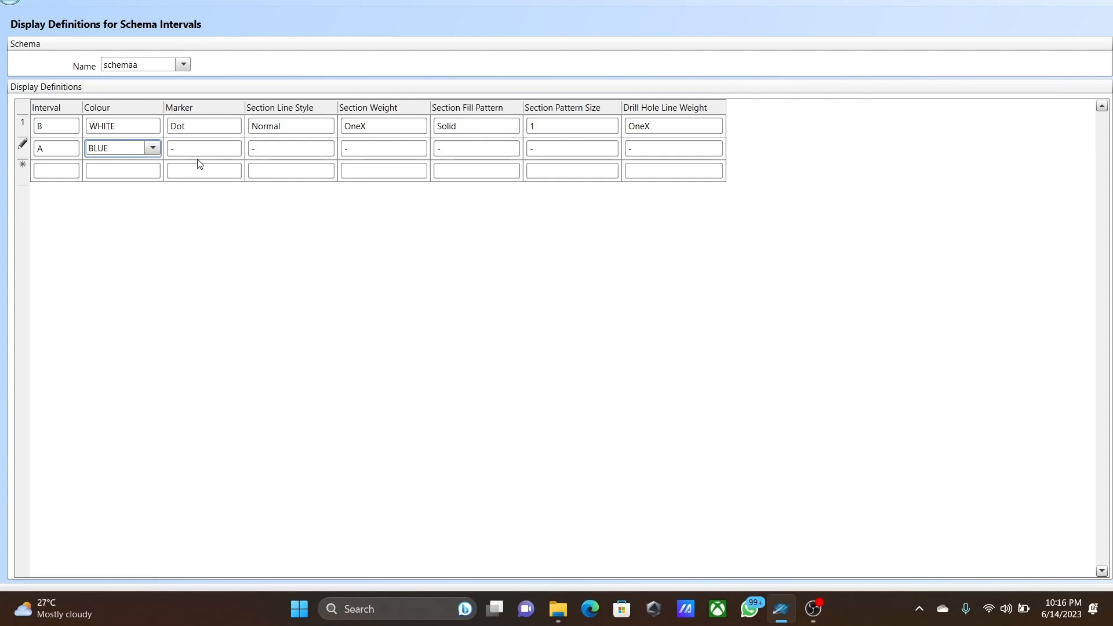
{"action": "left_click", "coordinate": [236, 153]}
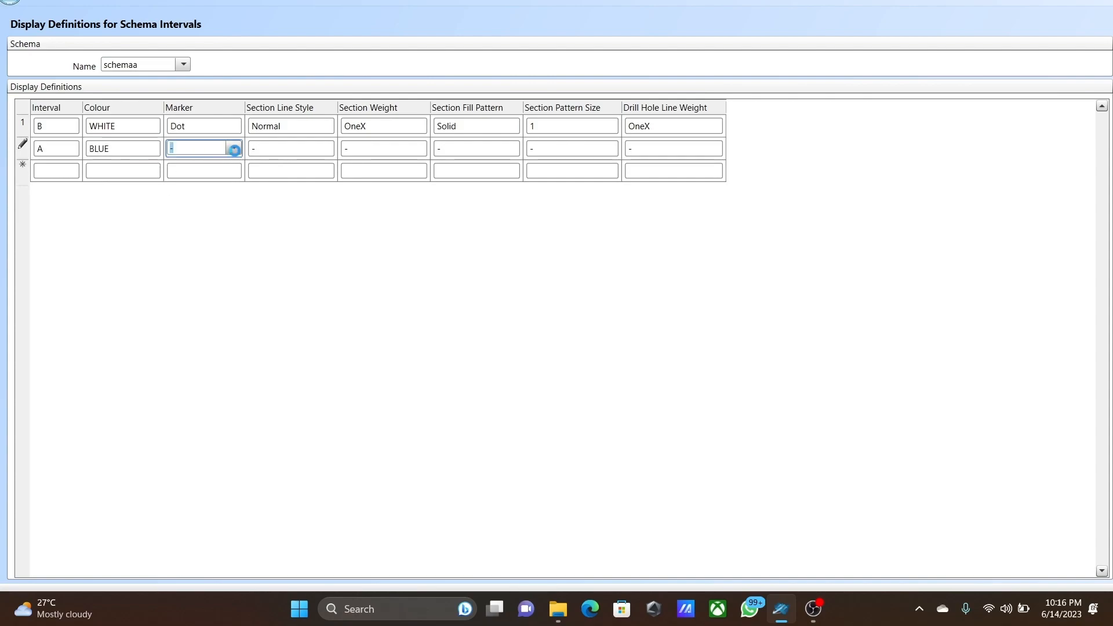
{"action": "left_click", "coordinate": [233, 149]}
{"action": "left_click", "coordinate": [221, 183]}
{"action": "left_click", "coordinate": [314, 149]}
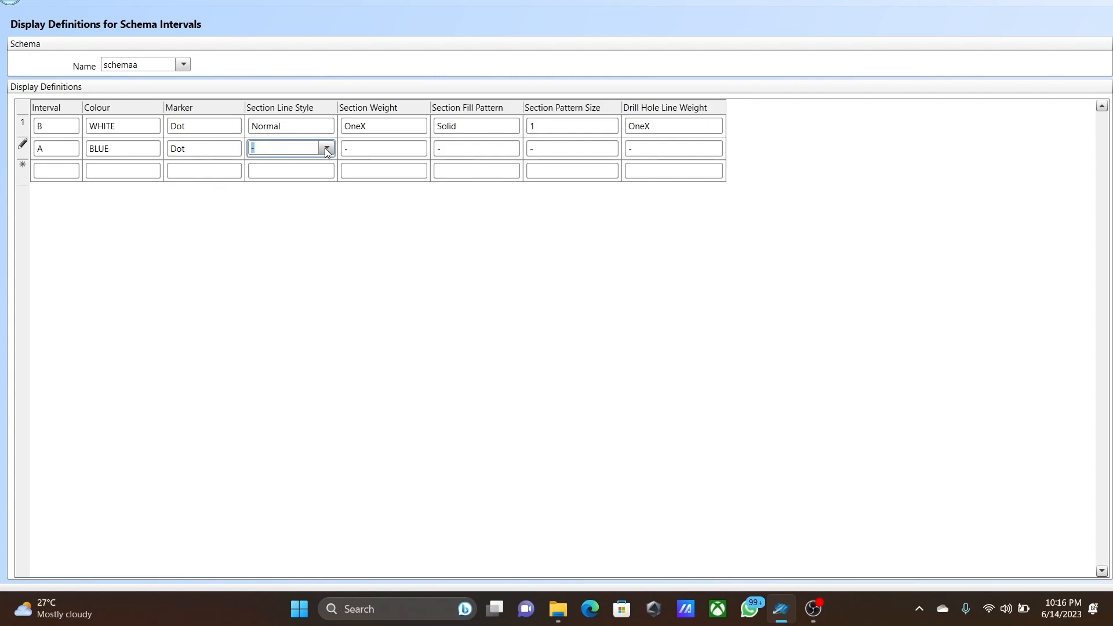
{"action": "left_click", "coordinate": [327, 149]}
{"action": "left_click", "coordinate": [310, 182]}
{"action": "left_click", "coordinate": [418, 148]}
{"action": "left_click", "coordinate": [420, 148]}
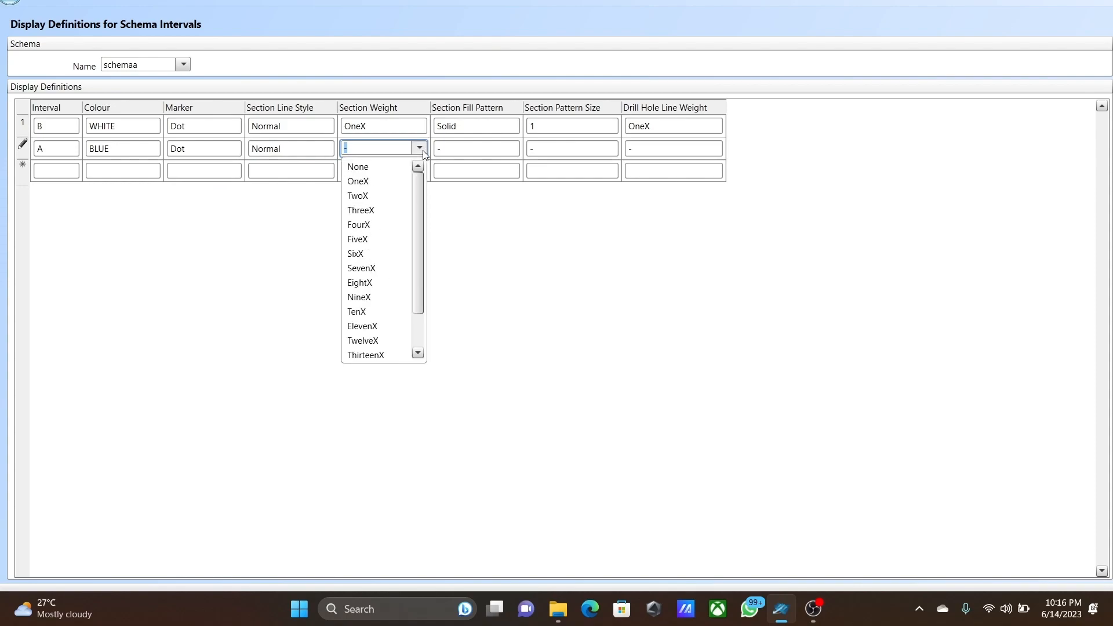
{"action": "left_click", "coordinate": [406, 181]}
Set interval A's section fill pattern to Solid, section pattern size to 1 and drill hole line weight to OneX.
{"action": "left_click", "coordinate": [490, 150]}
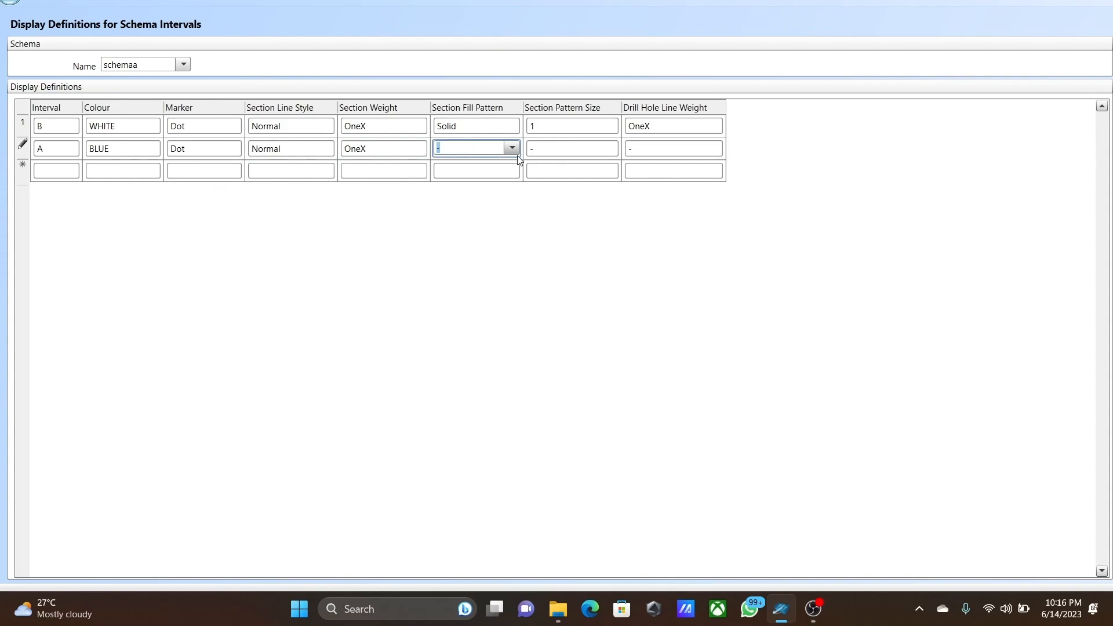
{"action": "left_click", "coordinate": [512, 148]}
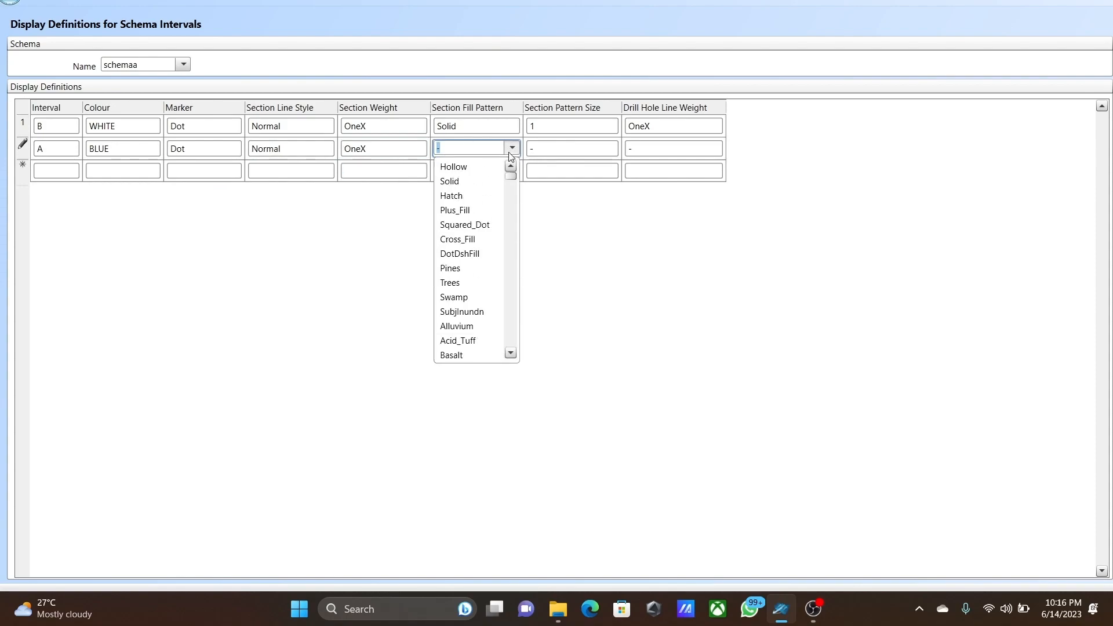
{"action": "left_click", "coordinate": [488, 182]}
{"action": "left_click", "coordinate": [548, 149]}
{"action": "left_click", "coordinate": [589, 168]}
{"action": "left_click", "coordinate": [592, 148]}
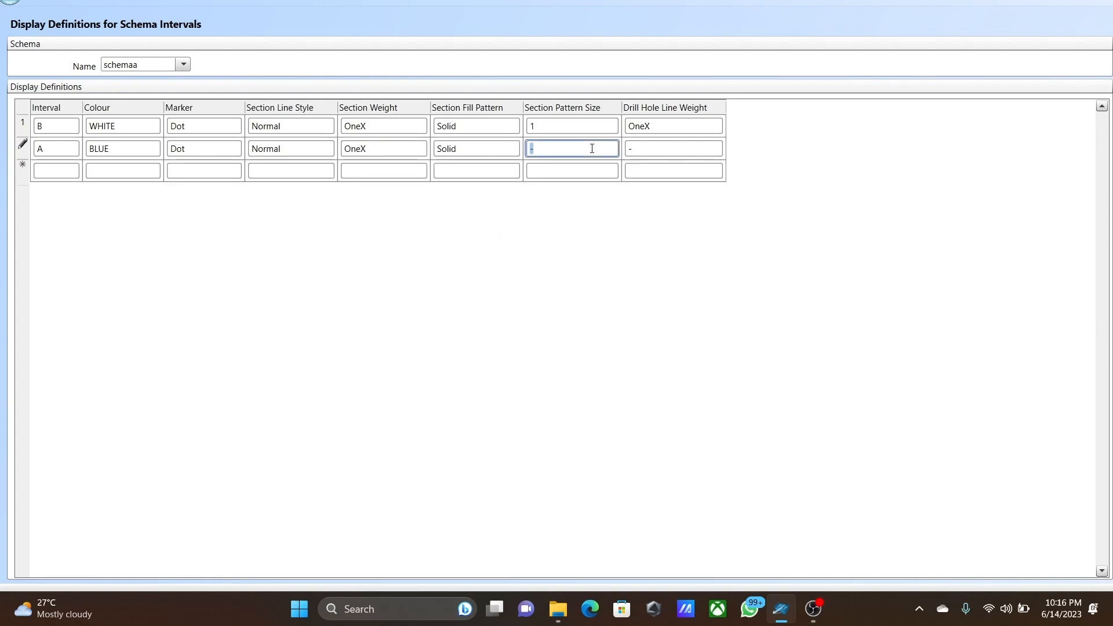
{"action": "type", "text": "1"}
{"action": "left_click", "coordinate": [658, 150]}
{"action": "left_click", "coordinate": [717, 147]}
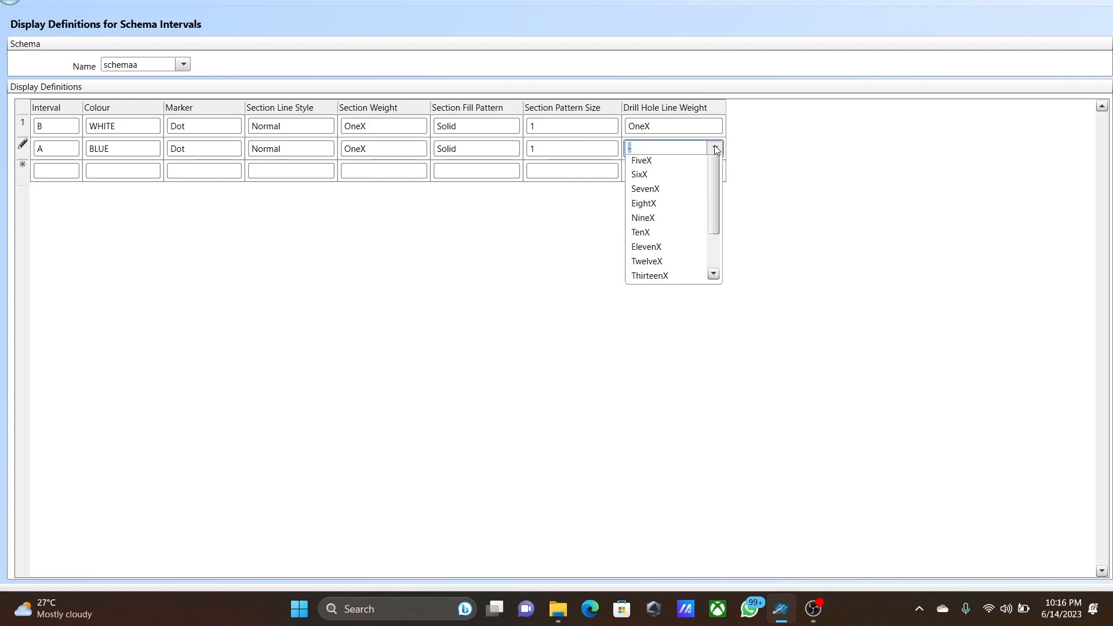
{"action": "left_click", "coordinate": [693, 179]}
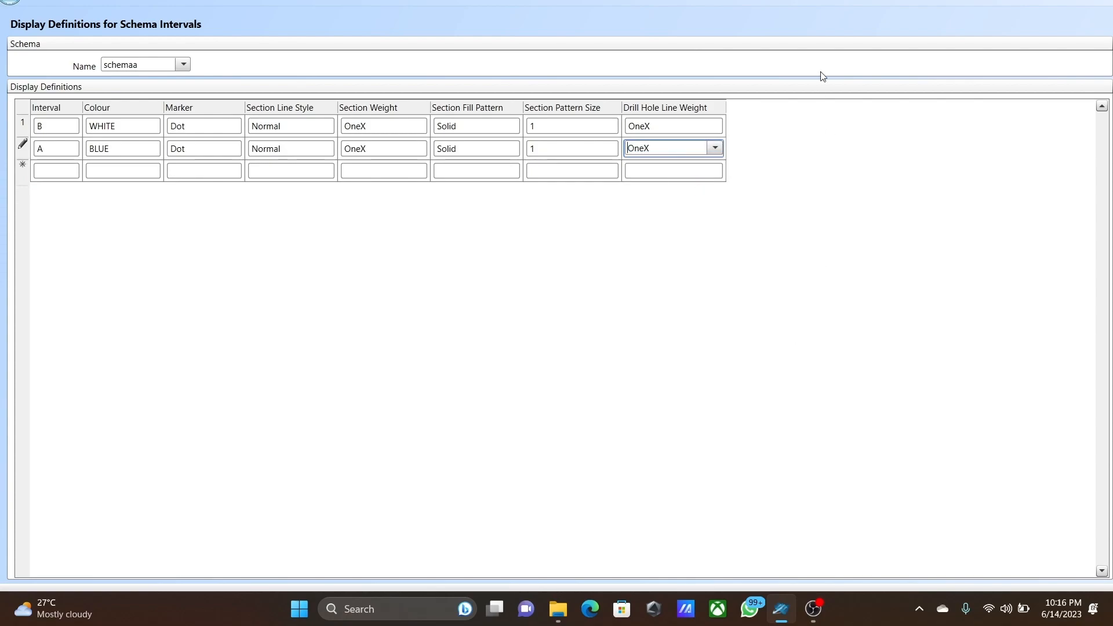
Bring the whole interval display definitions dialog into view and save the definitions.
{"action": "left_click_drag", "start_coordinate": [755, 23], "coordinate": [693, 7]}
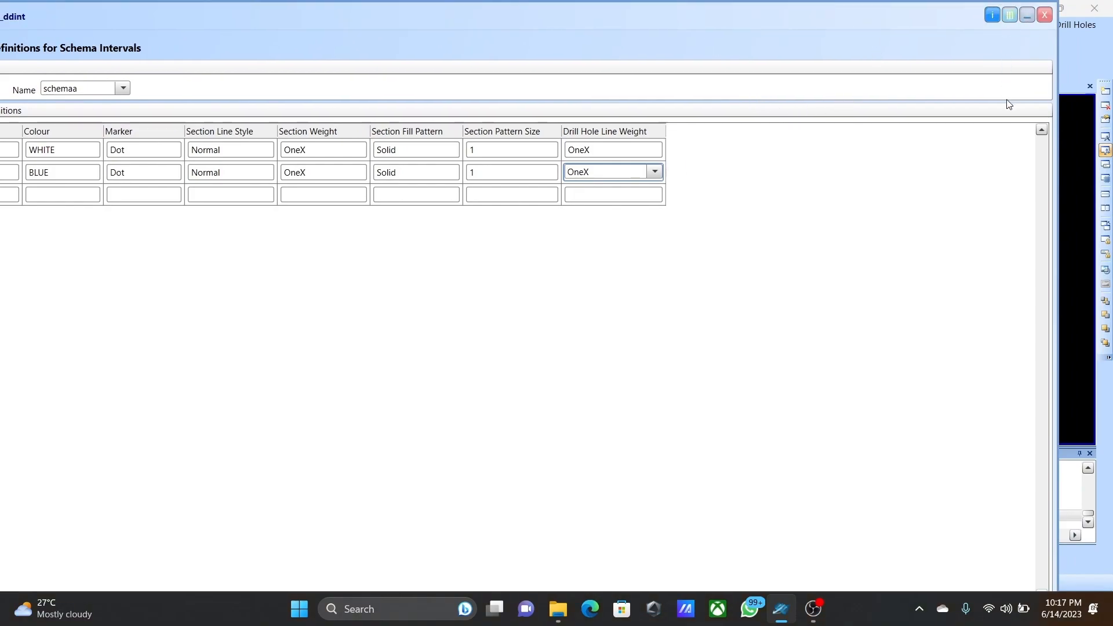
{"action": "left_click_drag", "start_coordinate": [942, 19], "coordinate": [915, 8]}
{"action": "left_click", "coordinate": [1033, 402]}
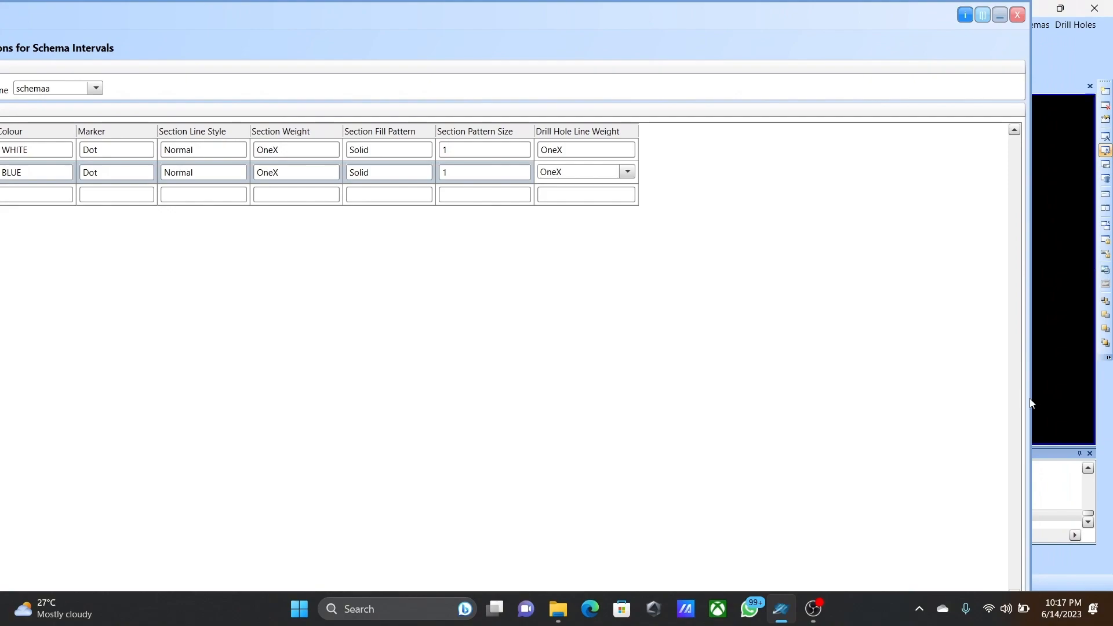
{"action": "left_click_drag", "start_coordinate": [1030, 396], "coordinate": [776, 302]}
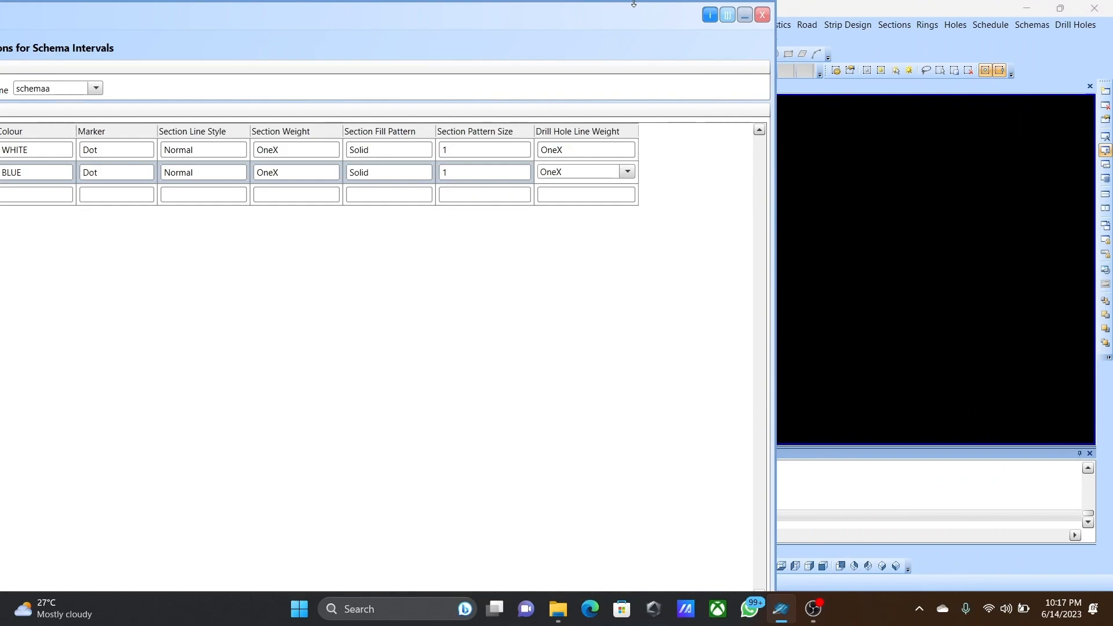
{"action": "left_click_drag", "start_coordinate": [637, 8], "coordinate": [661, 26]}
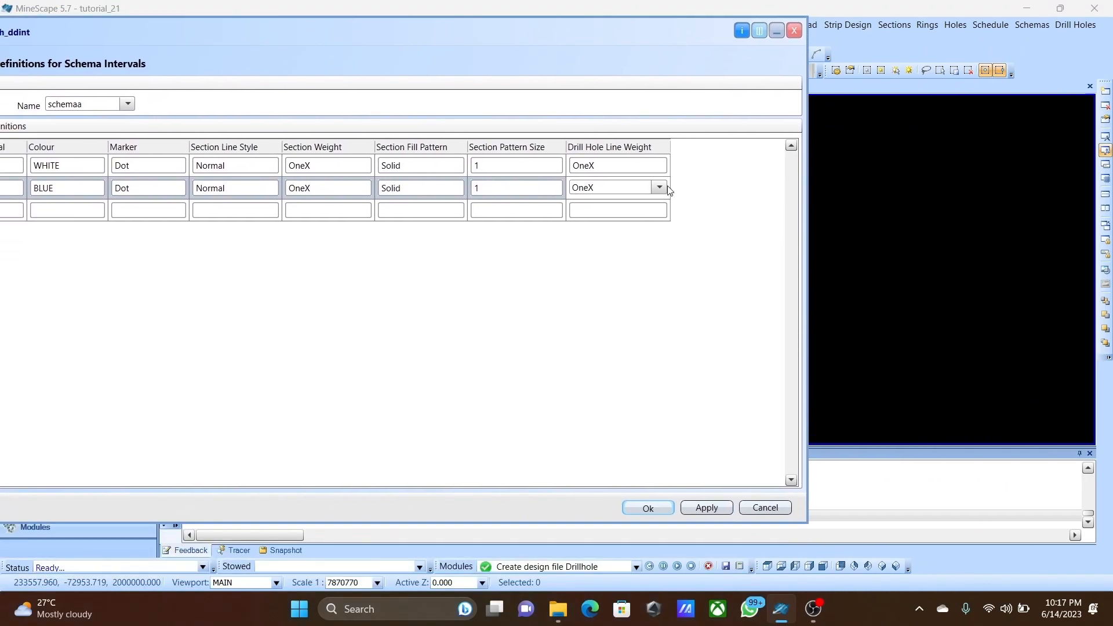
{"action": "left_click", "coordinate": [642, 508]}
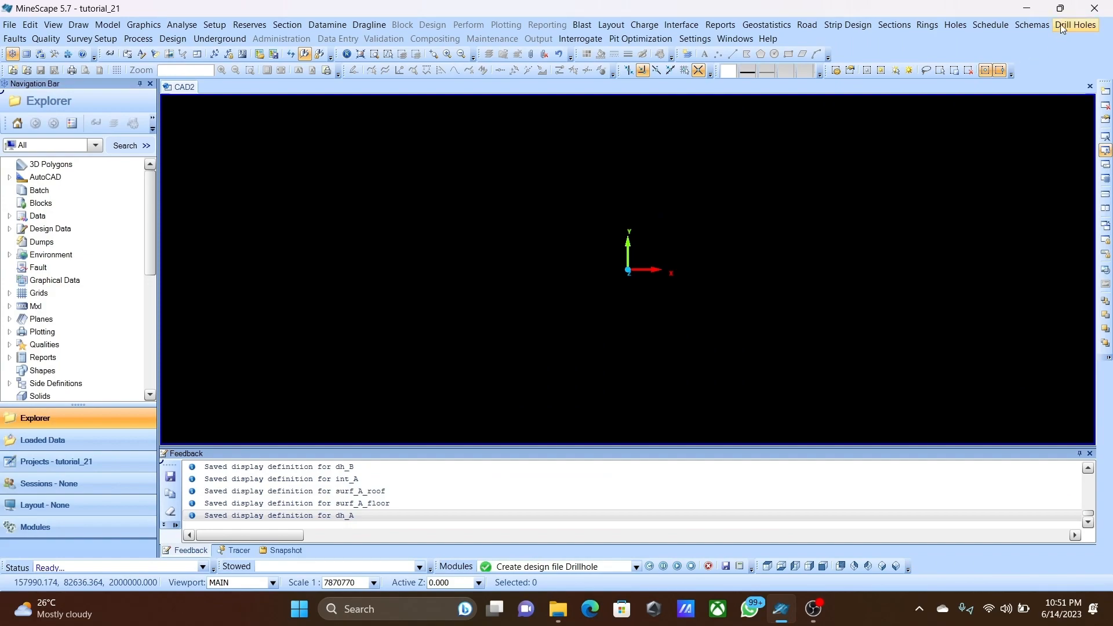
Start importing drill holes from ASCII data files and select schema schemaa.
{"action": "left_click", "coordinate": [1070, 25]}
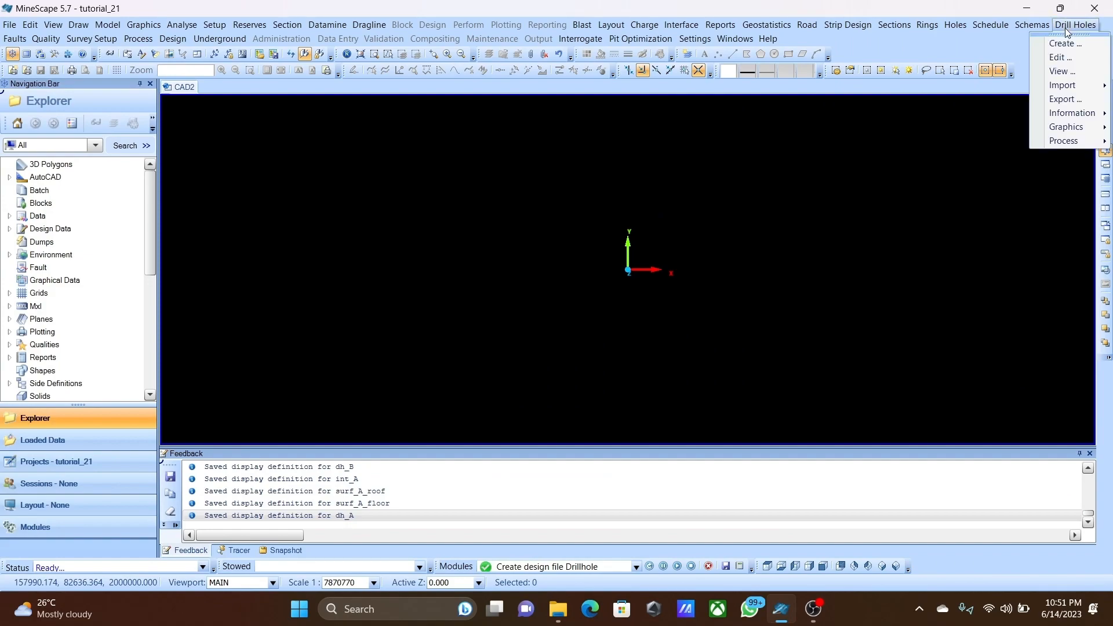
{"action": "mouse_move", "coordinate": [1068, 87]}
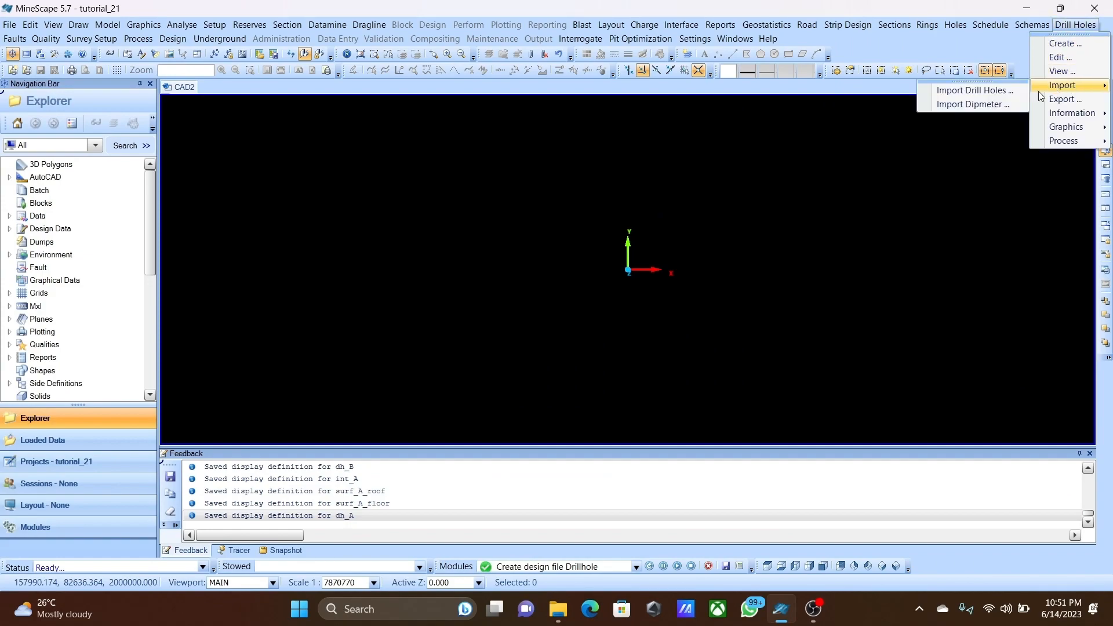
{"action": "left_click", "coordinate": [1009, 90]}
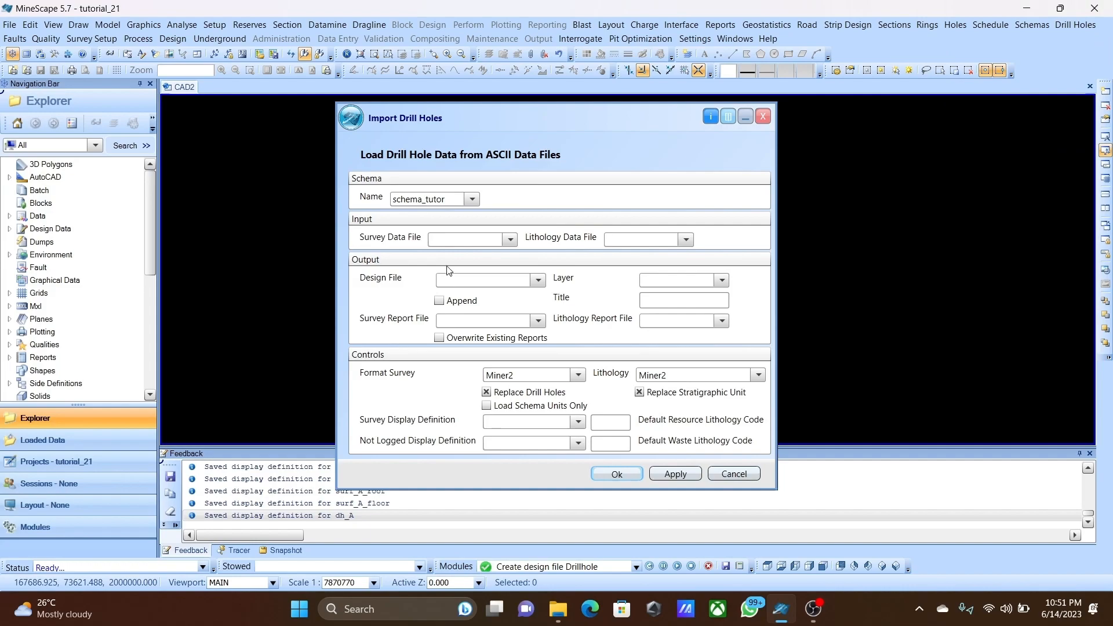
{"action": "left_click", "coordinate": [472, 199]}
{"action": "left_click", "coordinate": [467, 220]}
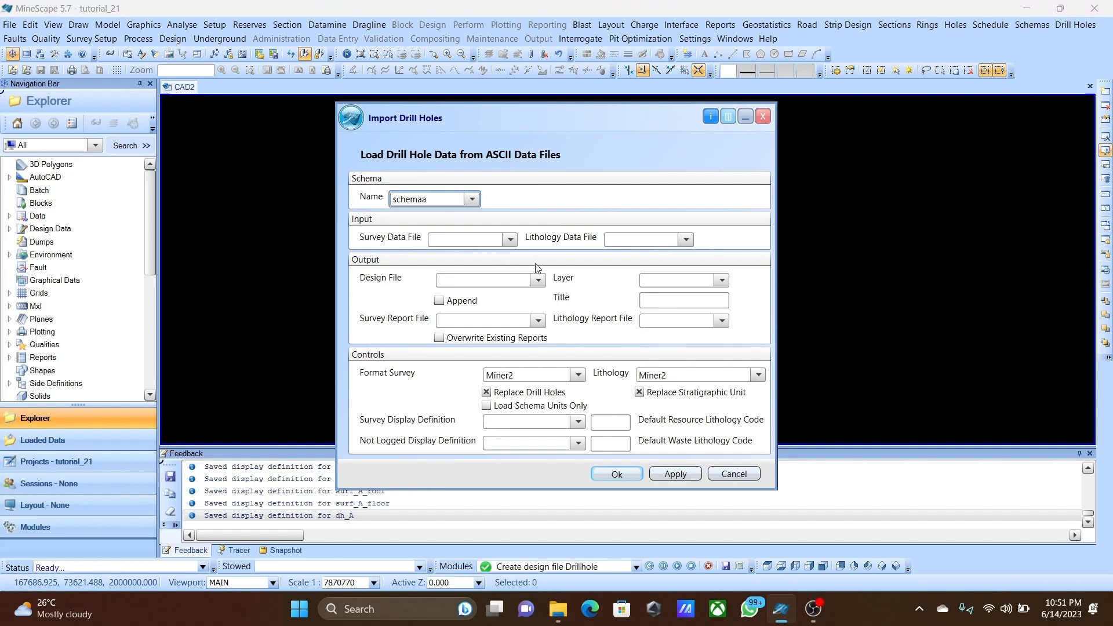
Assign data_survey.txt as the survey data file and data_litologi.txt as the lithology data file.
{"action": "left_click", "coordinate": [511, 240]}
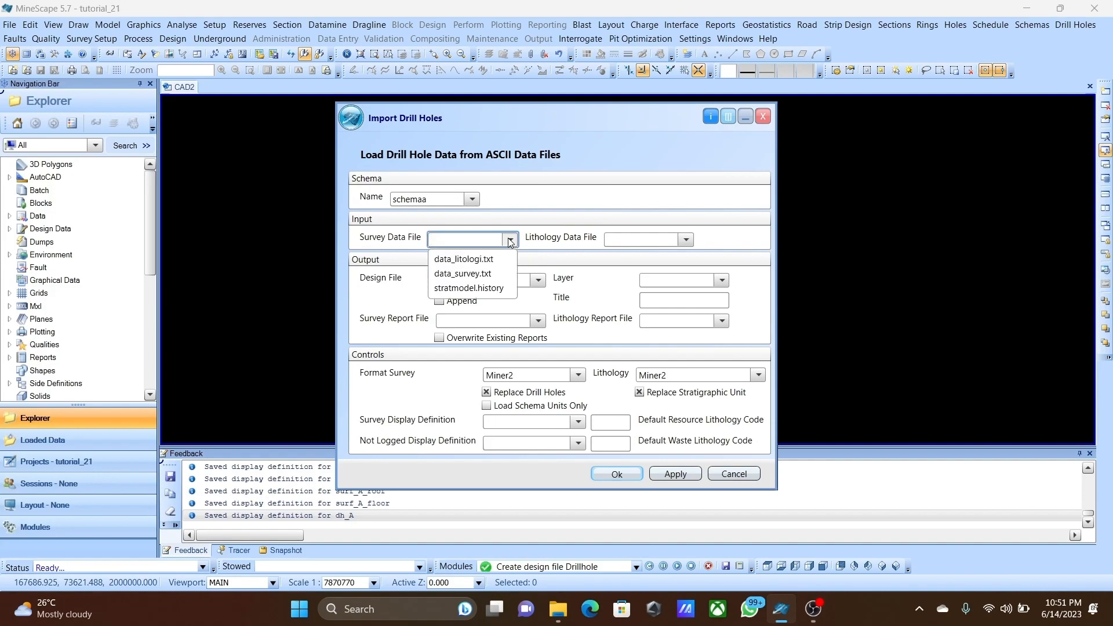
{"action": "left_click", "coordinate": [501, 273]}
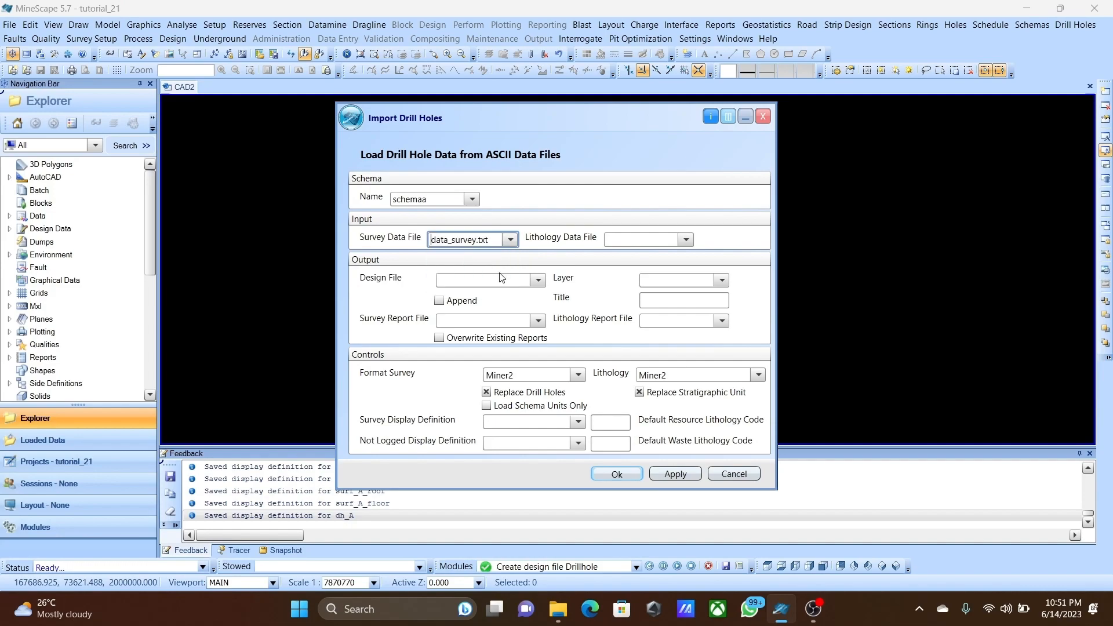
{"action": "left_click", "coordinate": [681, 240]}
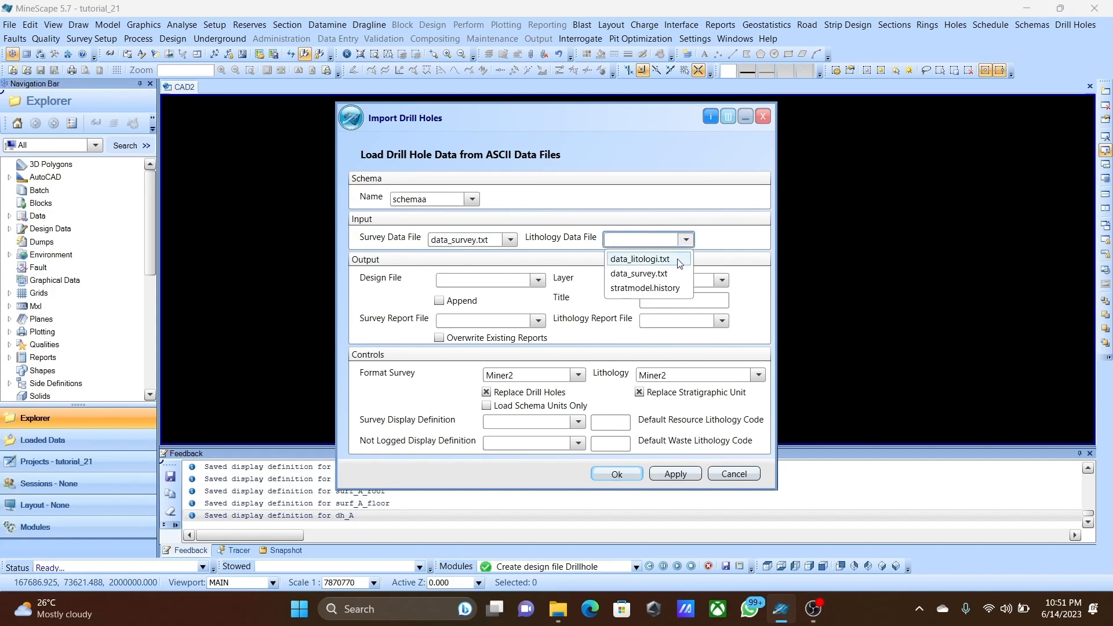
{"action": "left_click", "coordinate": [640, 258]}
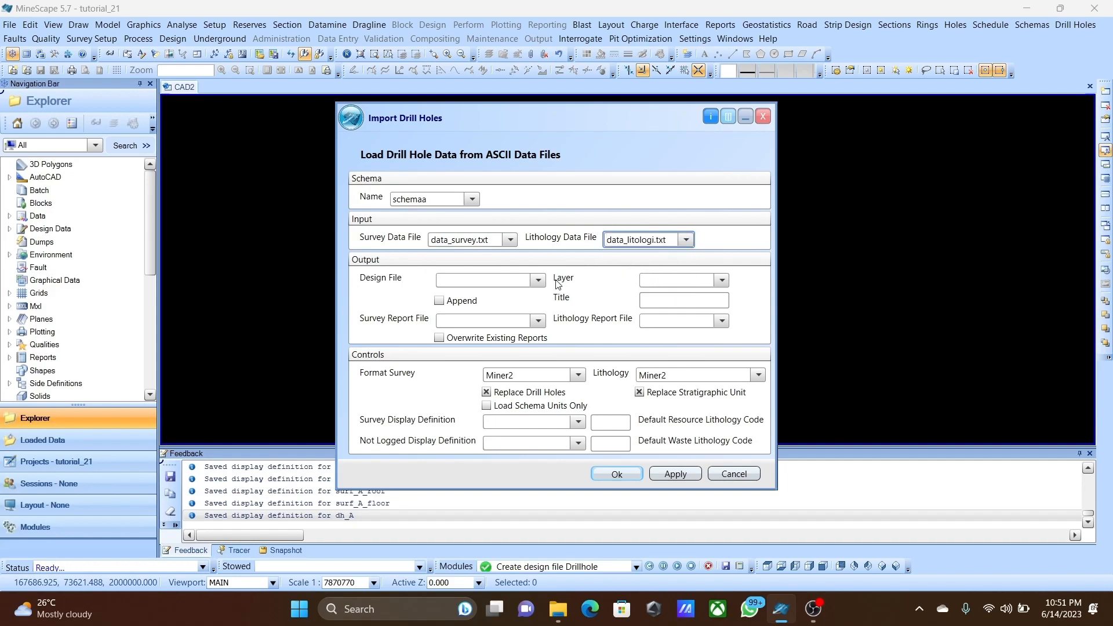
Set the drill hole import's output to design file drillhole and layer Dh.
{"action": "left_click", "coordinate": [512, 283]}
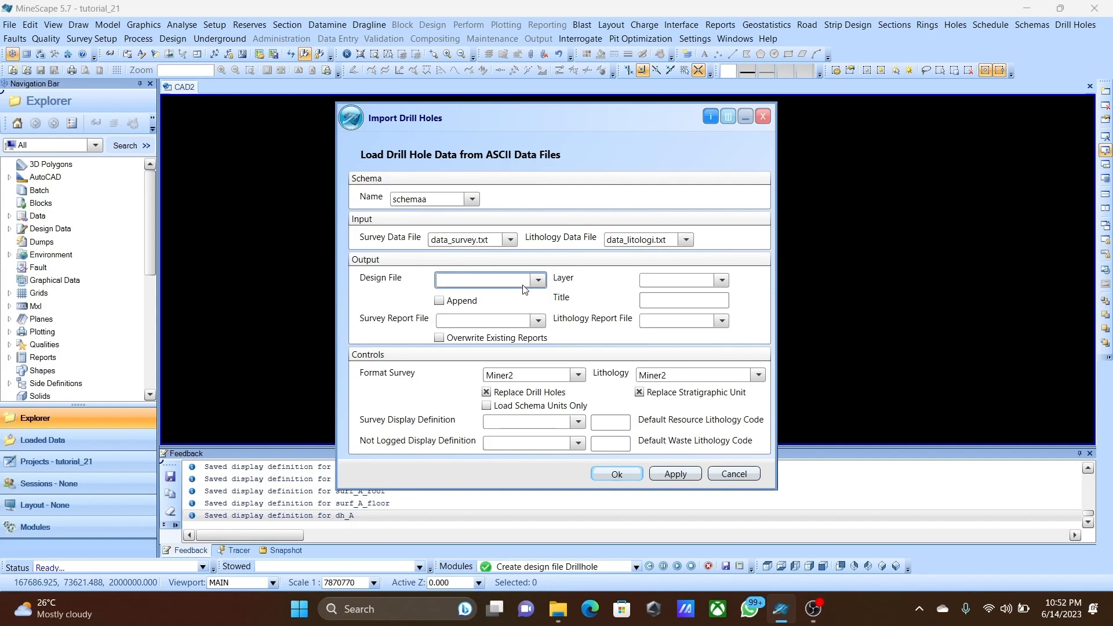
{"action": "type", "text": "D"}
{"action": "left_click", "coordinate": [538, 280]}
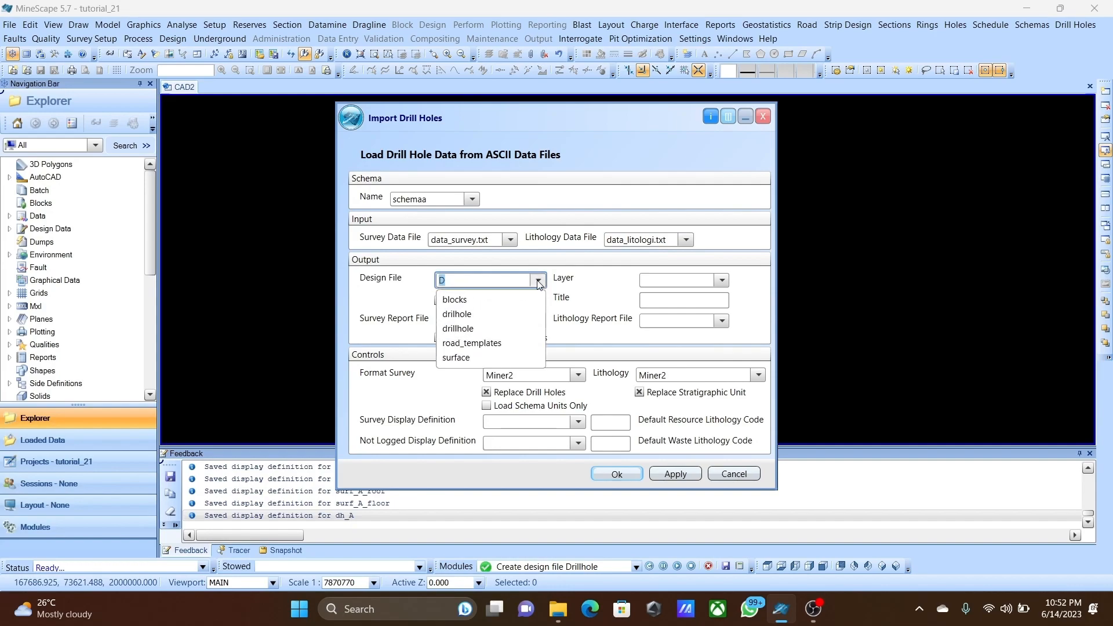
{"action": "left_click", "coordinate": [525, 329]}
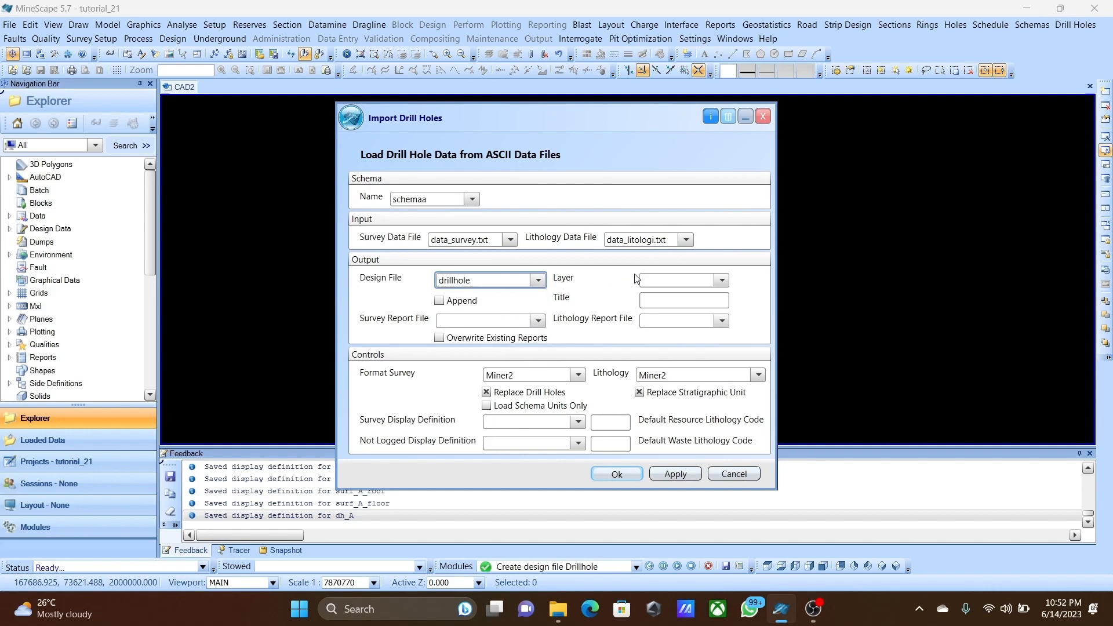
{"action": "left_click", "coordinate": [667, 282]}
{"action": "type", "text": "DH"}
Name the survey report file SURVEY_REPORT and the lithology report file LITHOLOGY_REPORT.
{"action": "left_click", "coordinate": [538, 321]}
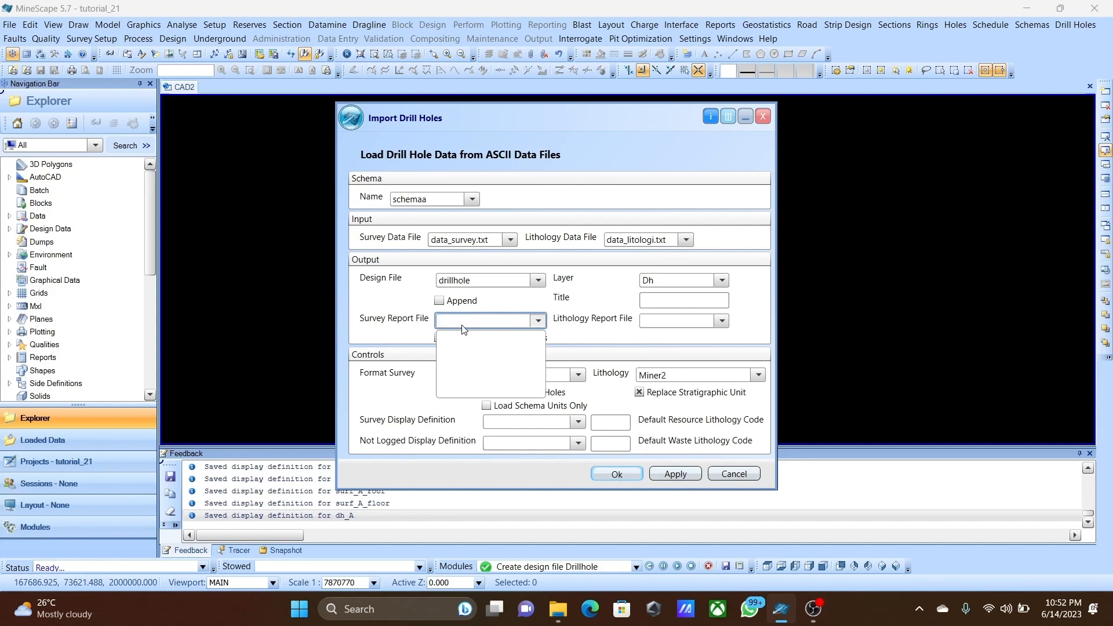
{"action": "type", "text": "SURVEY_REPORT"}
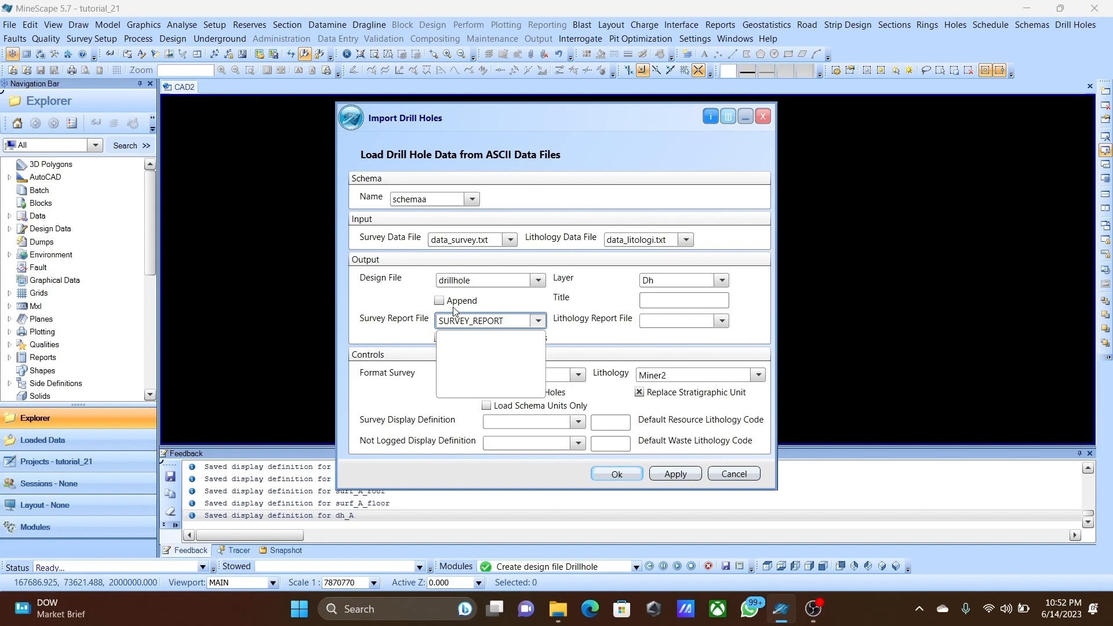
{"action": "left_click", "coordinate": [721, 322]}
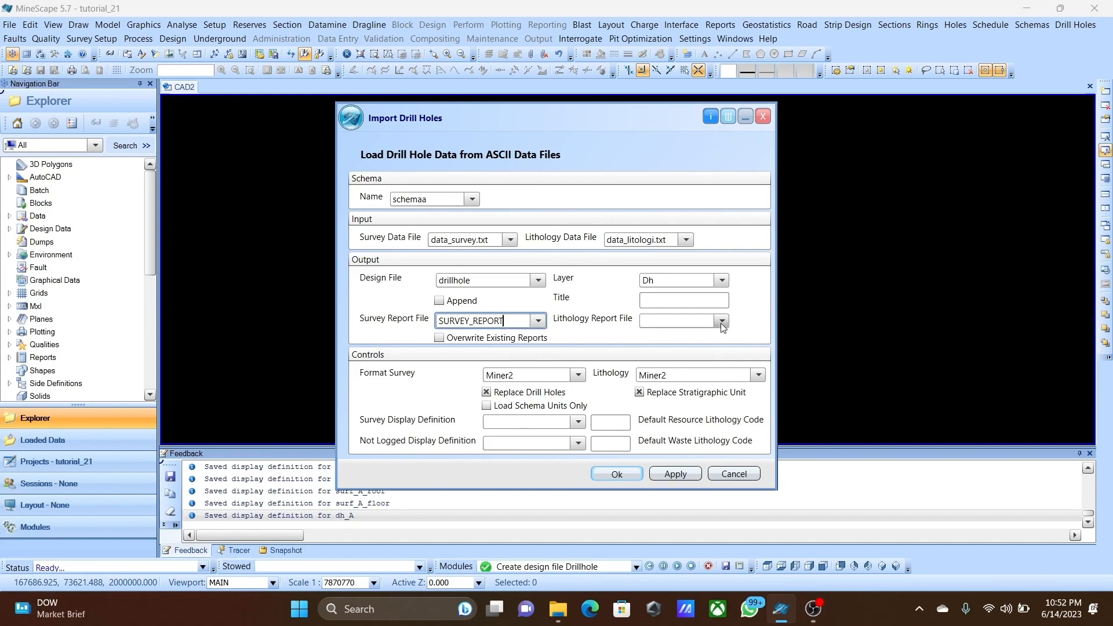
{"action": "left_click", "coordinate": [721, 322]}
{"action": "left_click", "coordinate": [695, 320]}
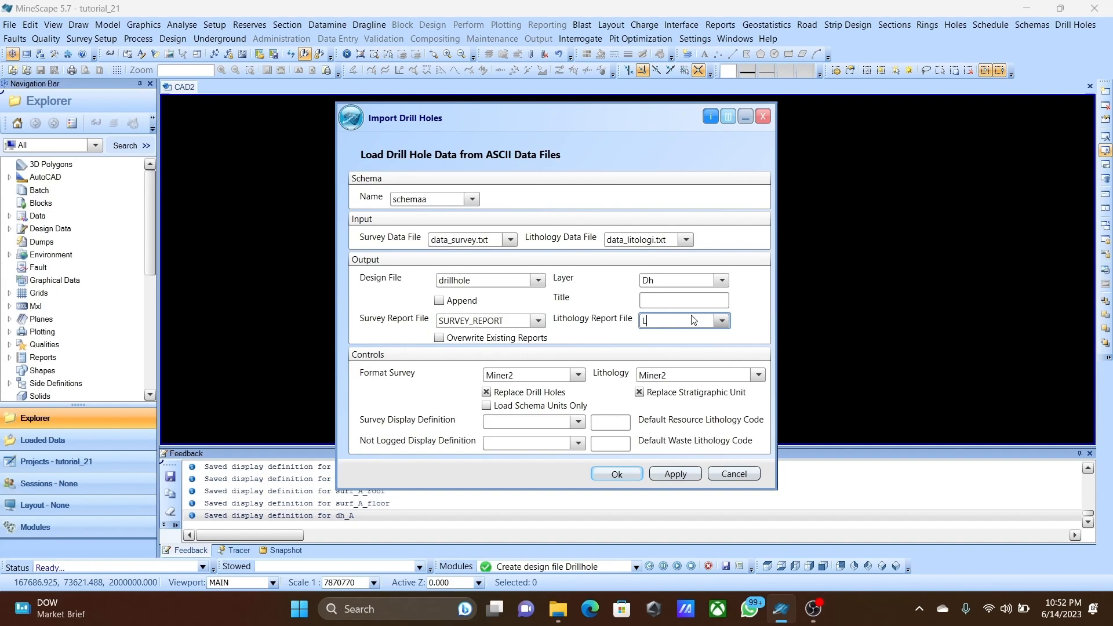
{"action": "type", "text": "LITHO"}
{"action": "type", "text": "LOGY"}
{"action": "type", "text": "_REPOR"}
{"action": "type", "text": "T"}
Start a new survey format specification for the drill hole import and name it SURBEY.
{"action": "left_click", "coordinate": [550, 375]}
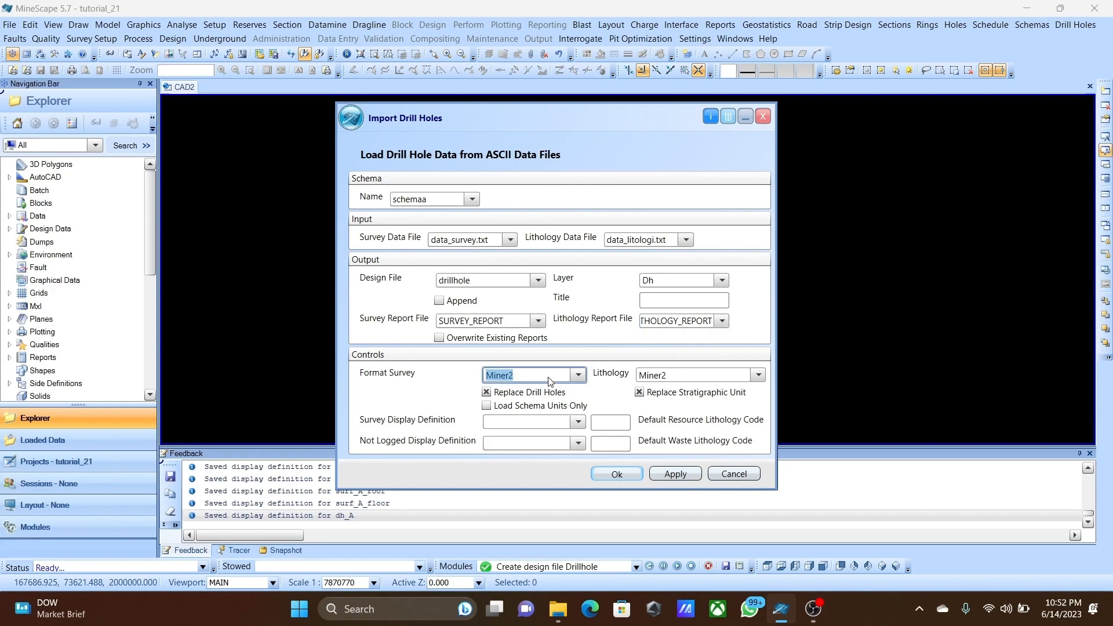
{"action": "right_click", "coordinate": [550, 378]}
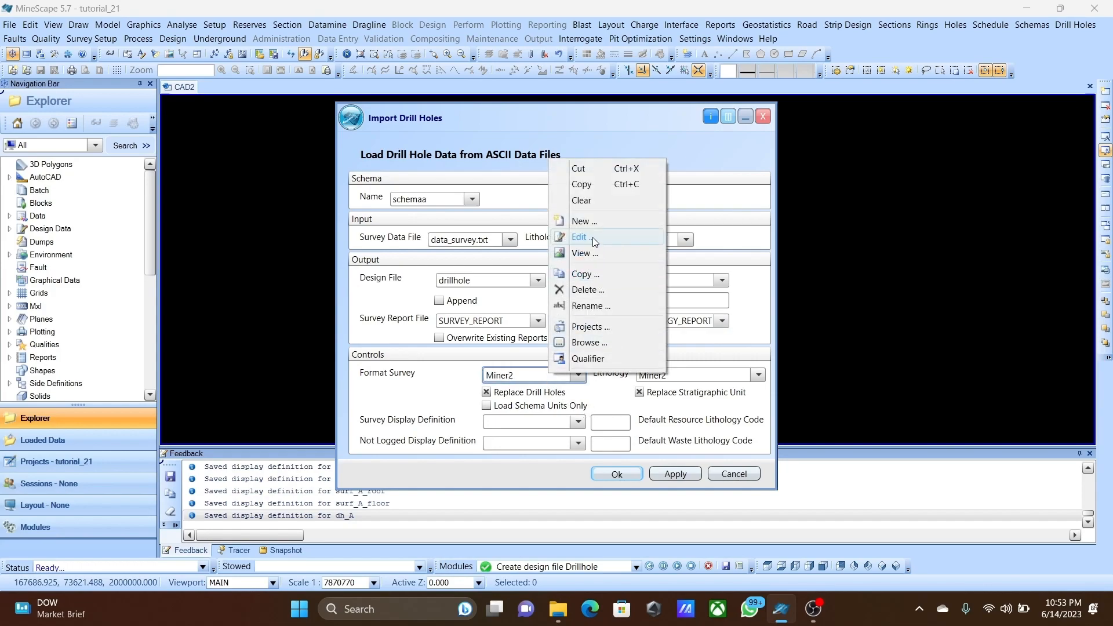
{"action": "left_click", "coordinate": [598, 220]}
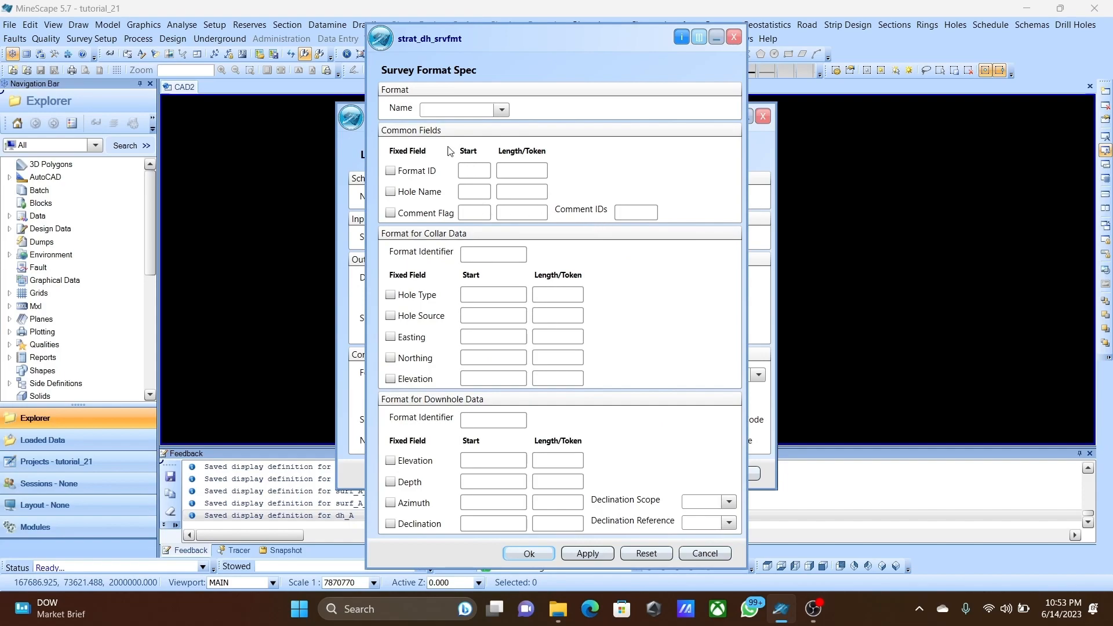
{"action": "left_click", "coordinate": [452, 113]}
{"action": "type", "text": "SURBEY"}
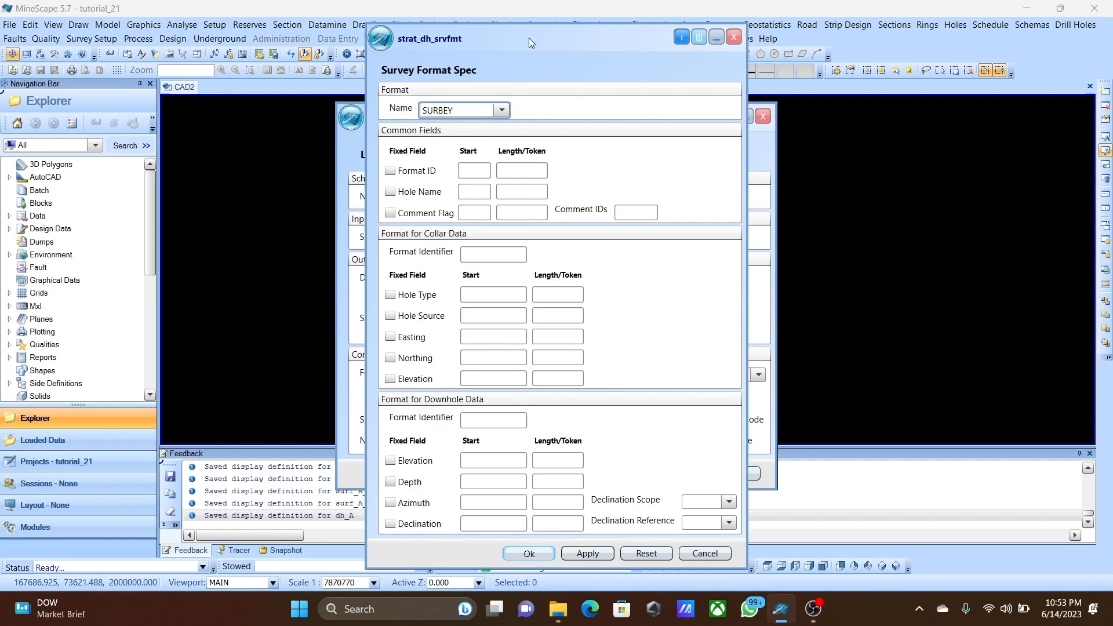
View the contents of data_survey.txt alongside the survey format specification.
{"action": "left_click_drag", "start_coordinate": [529, 37], "coordinate": [673, 25]}
{"action": "left_click", "coordinate": [623, 184]}
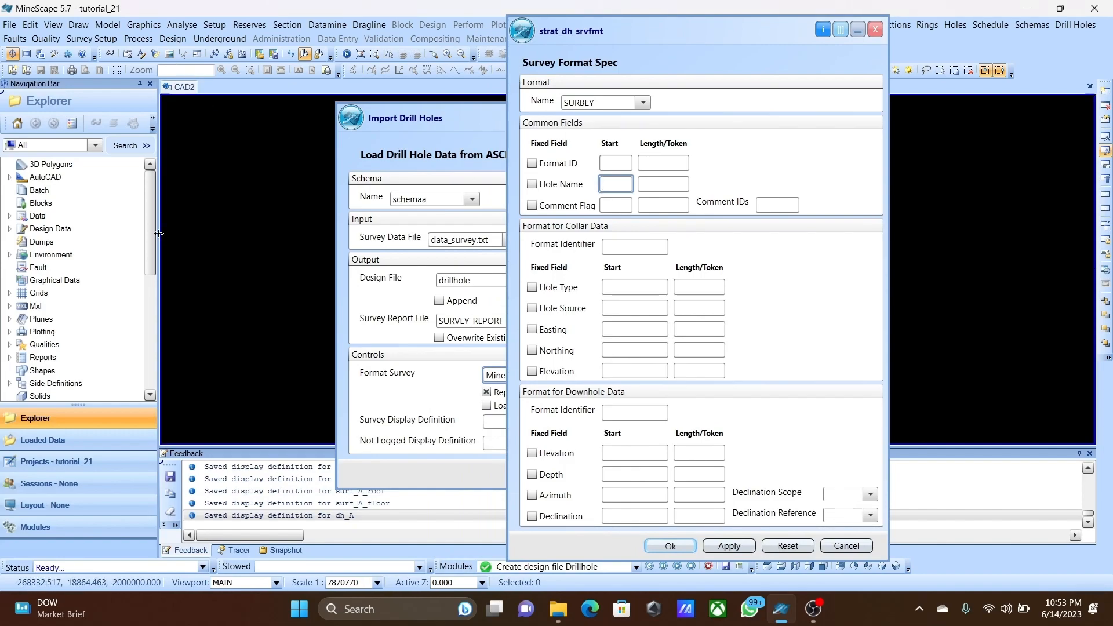
{"action": "scroll", "coordinate": [122, 230], "scroll_direction": "down", "scroll_amount": 5}
{"action": "scroll", "coordinate": [122, 231], "scroll_direction": "up", "scroll_amount": 5}
{"action": "left_click", "coordinate": [10, 216]}
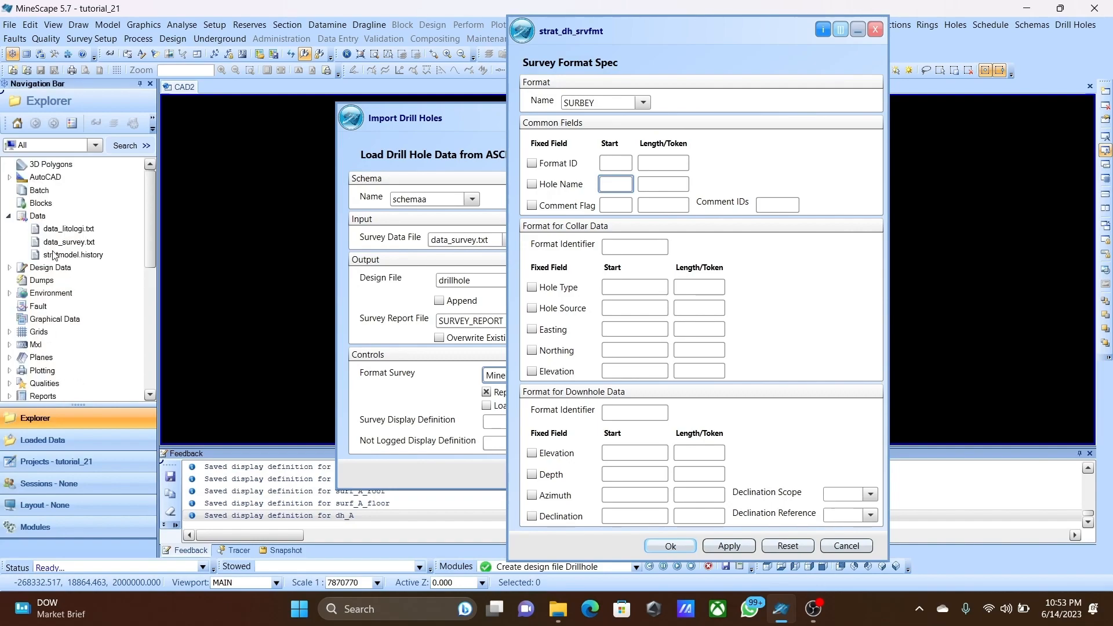
{"action": "right_click", "coordinate": [74, 242]}
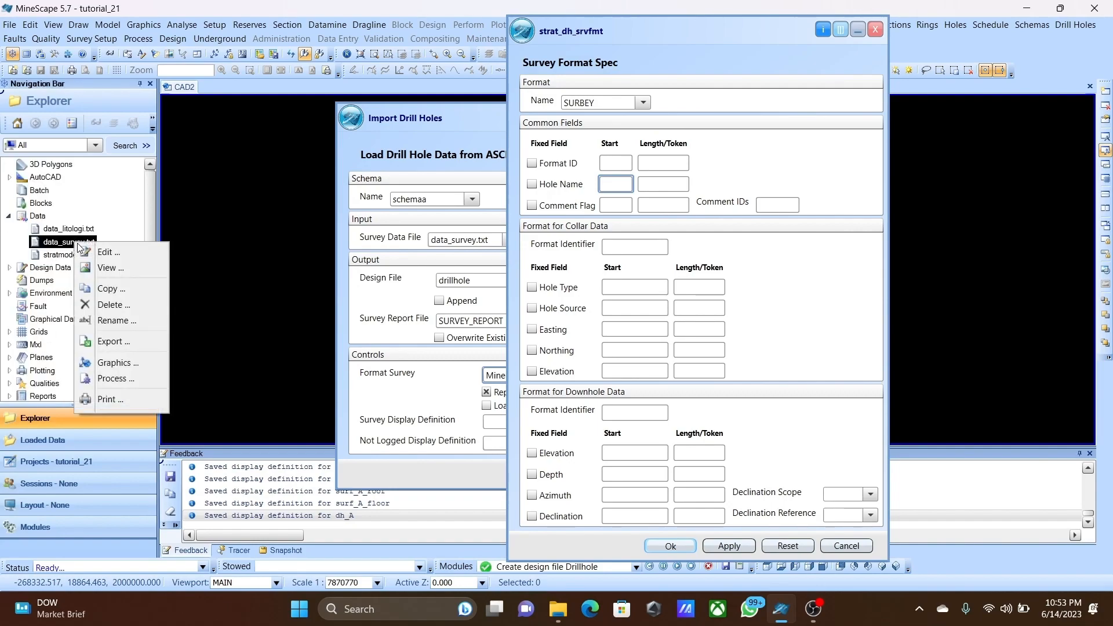
{"action": "left_click", "coordinate": [100, 268]}
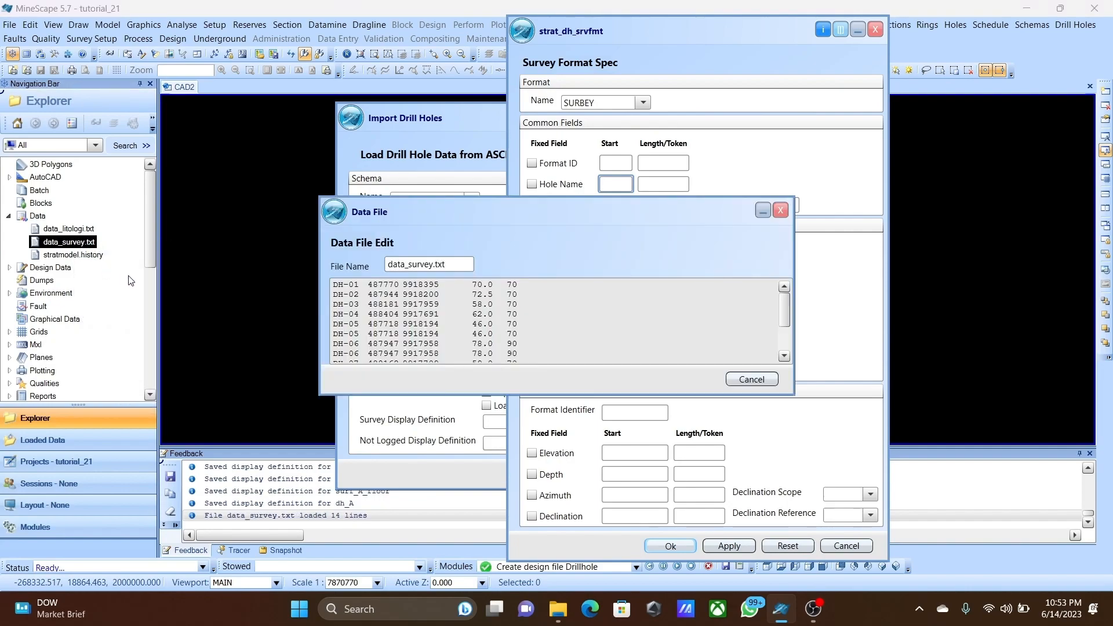
{"action": "left_click_drag", "start_coordinate": [445, 207], "coordinate": [157, 165]}
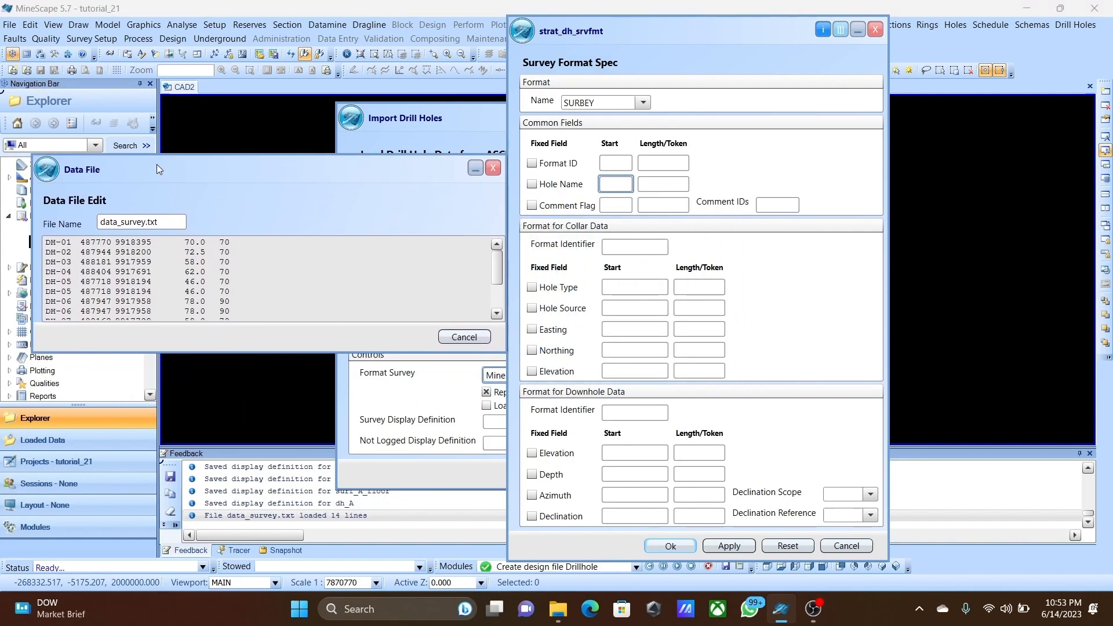
Set the start value to 1 for hole name, collar easting, northing and elevation, and downhole depth.
{"action": "left_click", "coordinate": [616, 184]}
{"action": "type", "text": "1"}
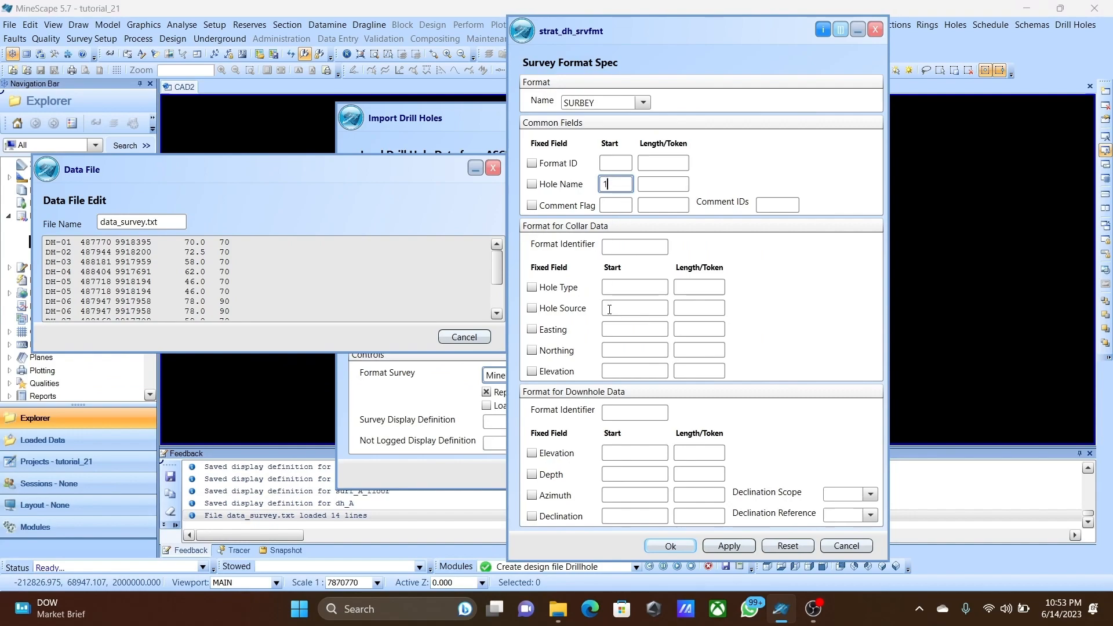
{"action": "left_click", "coordinate": [617, 329]}
{"action": "left_click", "coordinate": [632, 351]}
{"action": "type", "text": "1"}
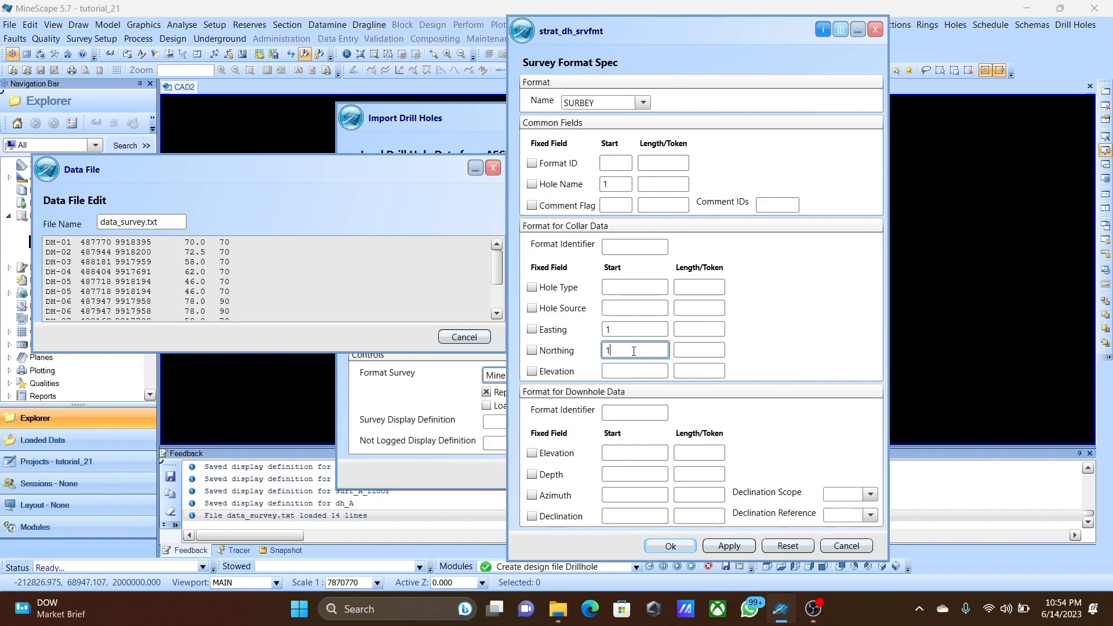
{"action": "left_click", "coordinate": [631, 372]}
{"action": "left_click", "coordinate": [613, 474]}
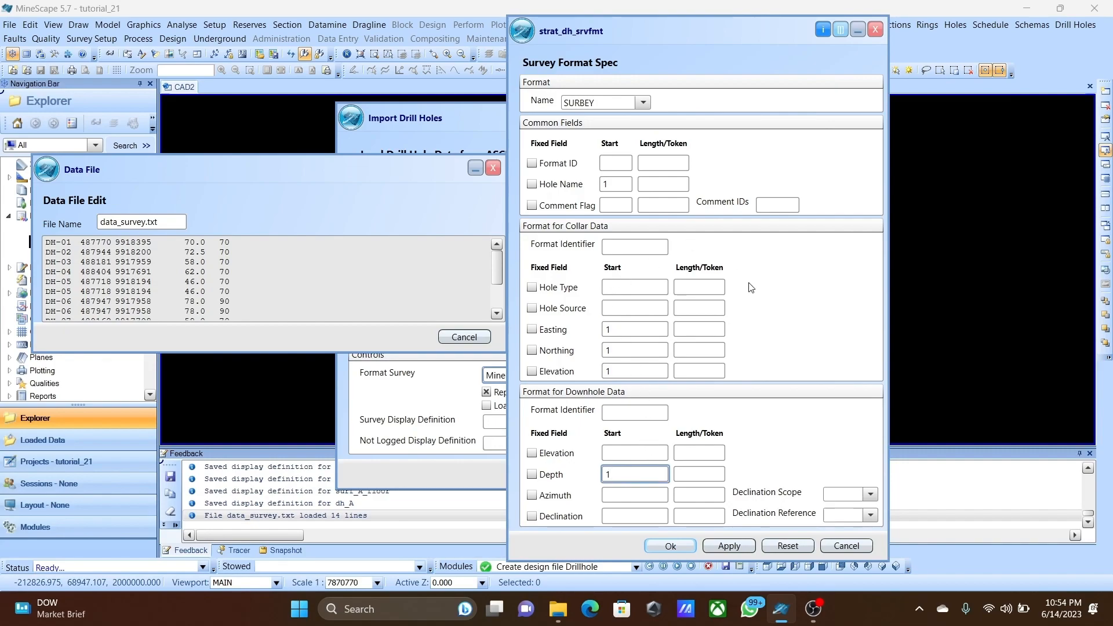
Set the length/token values to 1 for hole name, 2 for easting, 3 for northing, 4 for collar elevation and 5 for downhole depth.
{"action": "left_click", "coordinate": [679, 182]}
{"action": "left_click", "coordinate": [703, 327]}
{"action": "type", "text": "2"}
{"action": "left_click", "coordinate": [703, 350]}
{"action": "type", "text": "3"}
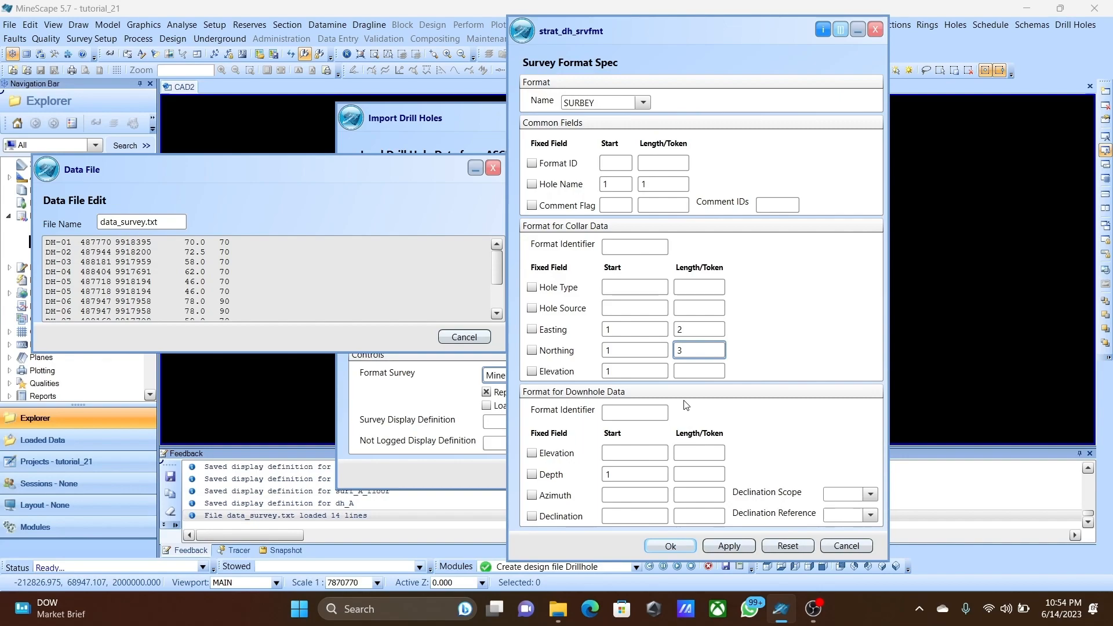
{"action": "left_click", "coordinate": [700, 370]}
{"action": "left_click", "coordinate": [691, 475]}
{"action": "type", "text": "5"}
{"action": "left_click", "coordinate": [694, 371]}
{"action": "key", "text": "BackSpace"}
{"action": "type", "text": "4"}
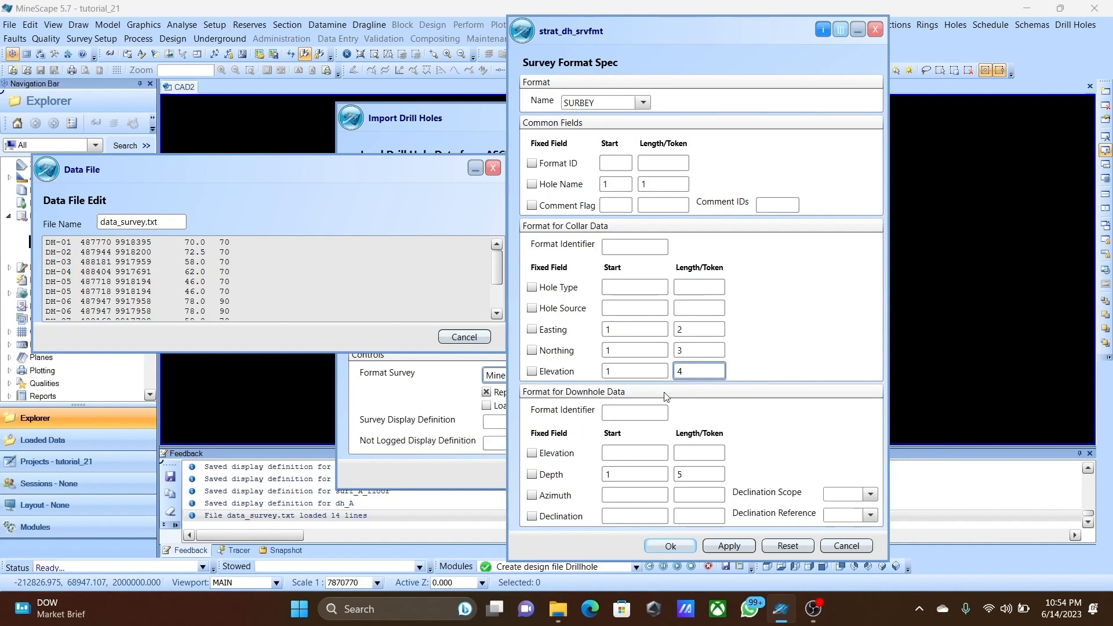
Save the SURBEY survey format specification and close the data_survey.txt view.
{"action": "left_click_drag", "start_coordinate": [726, 22], "coordinate": [711, 22]}
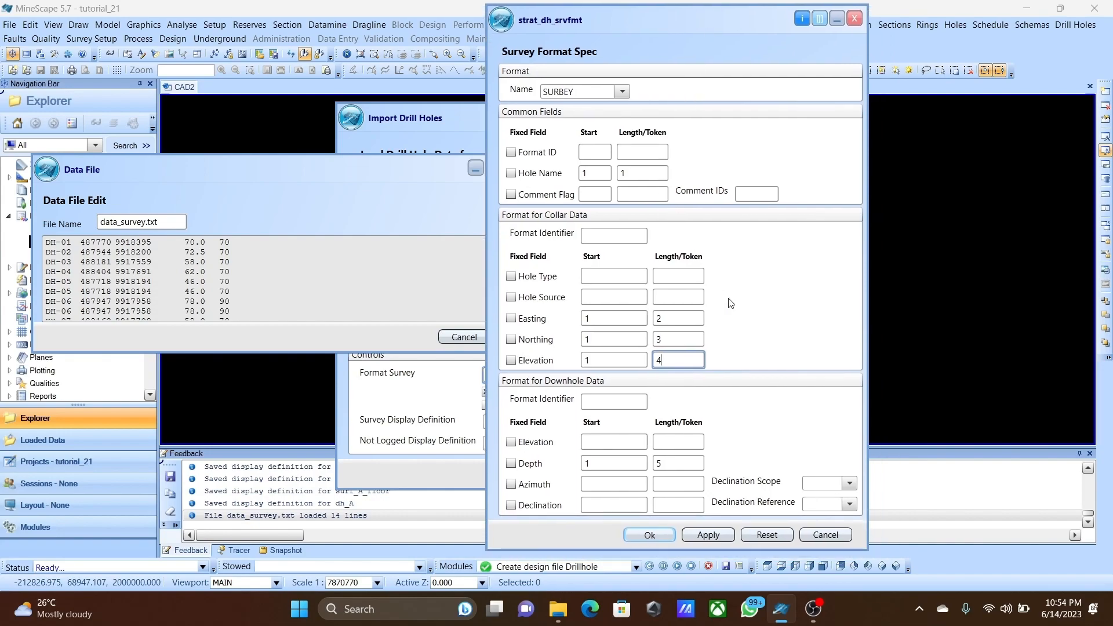
{"action": "left_click", "coordinate": [649, 534]}
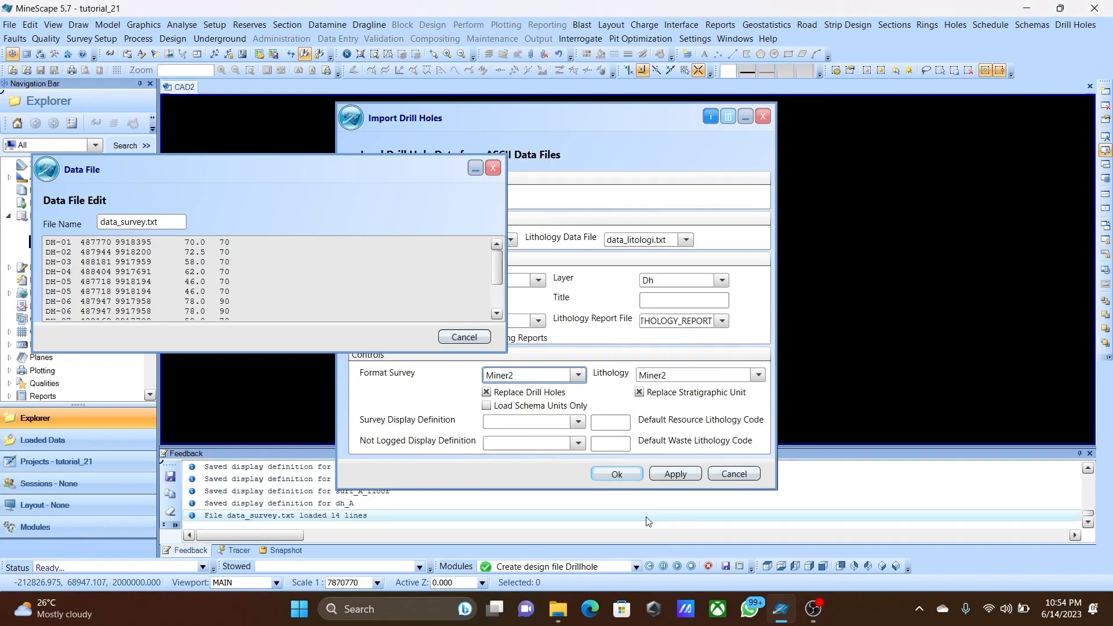
{"action": "left_click", "coordinate": [464, 337]}
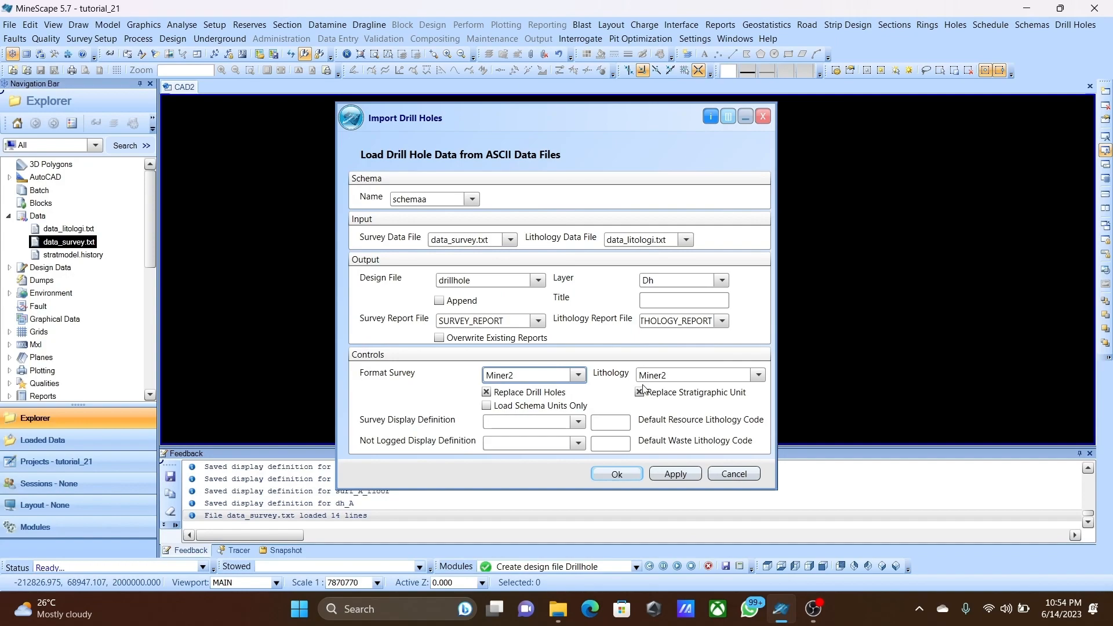
Open the list of available survey formats for the drill hole import.
{"action": "left_click", "coordinate": [578, 376]}
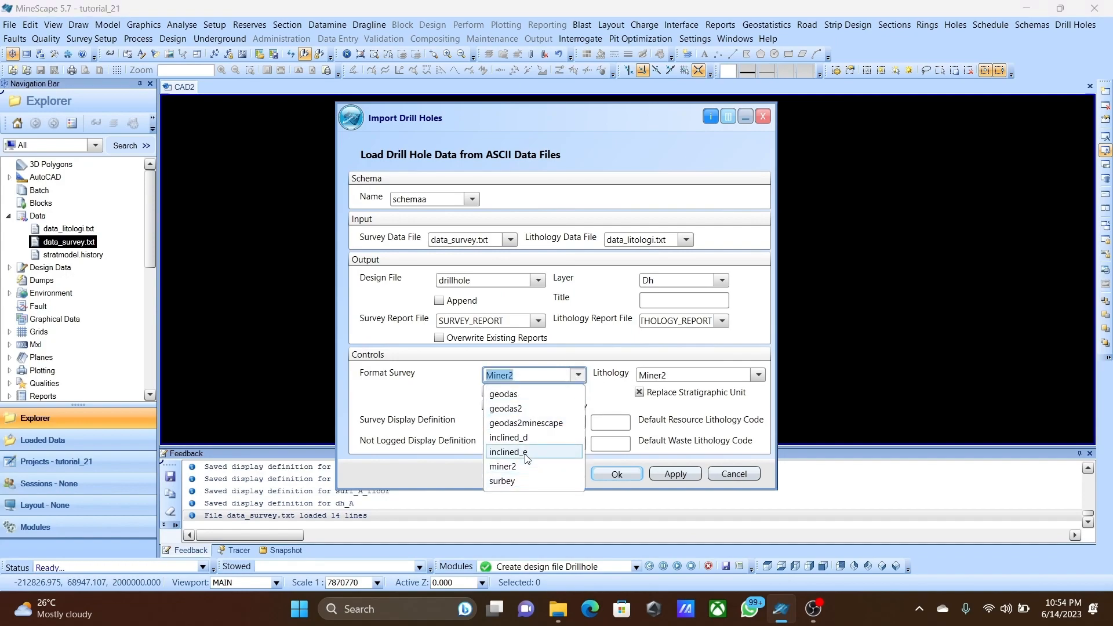
Set the survey format to surbey and start a new lithology format named LIHOLOGY.
{"action": "left_click", "coordinate": [548, 481]}
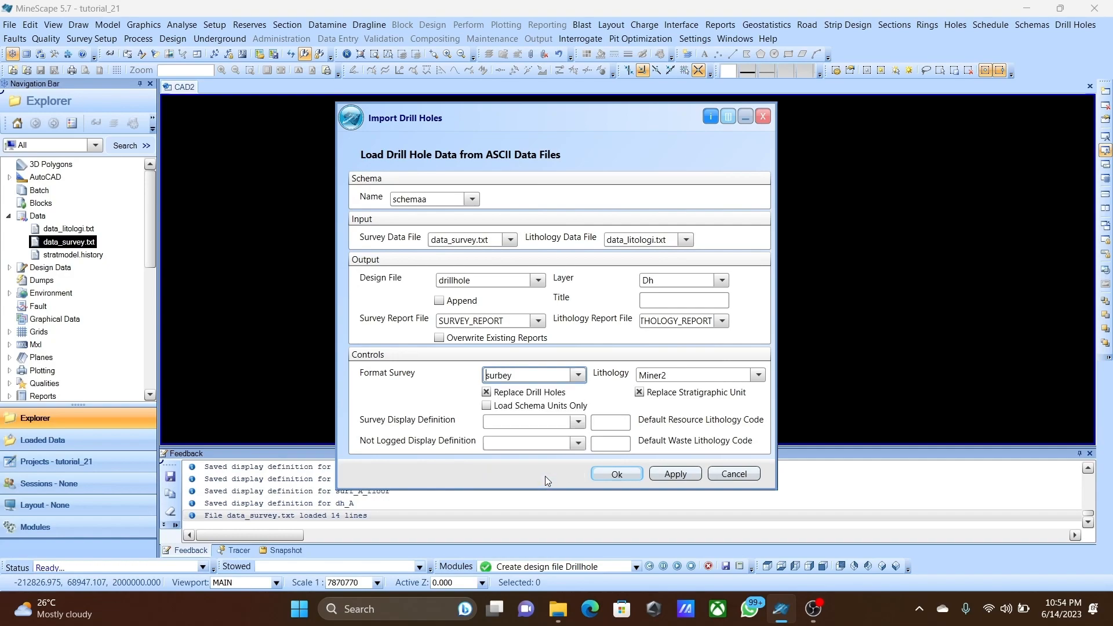
{"action": "right_click", "coordinate": [685, 378]}
{"action": "left_click", "coordinate": [732, 222]}
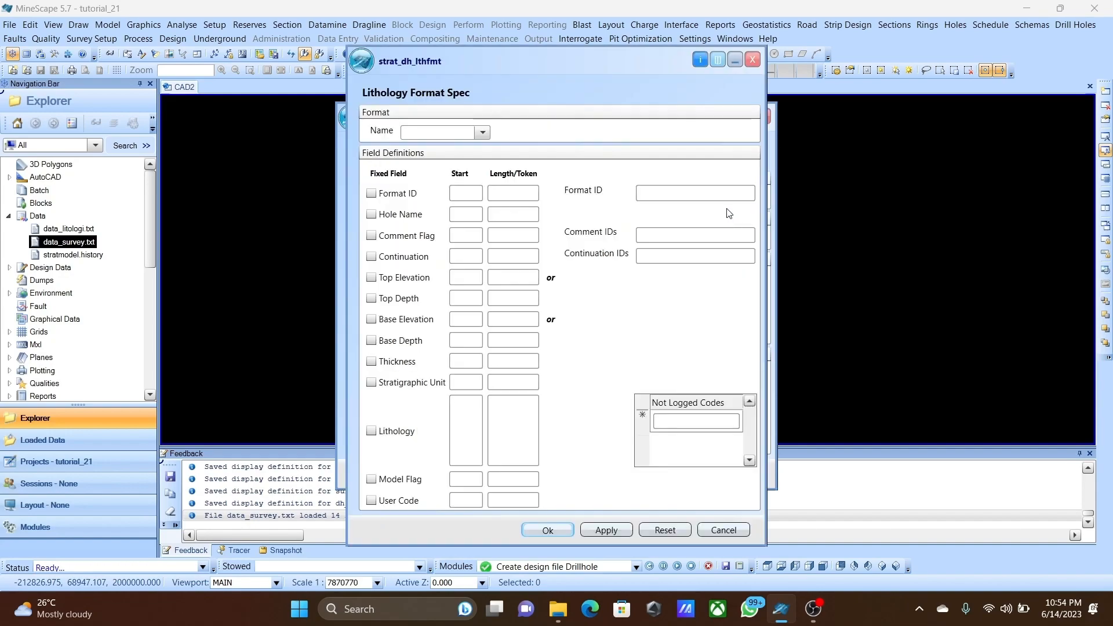
{"action": "left_click", "coordinate": [450, 132]}
{"action": "type", "text": "L"}
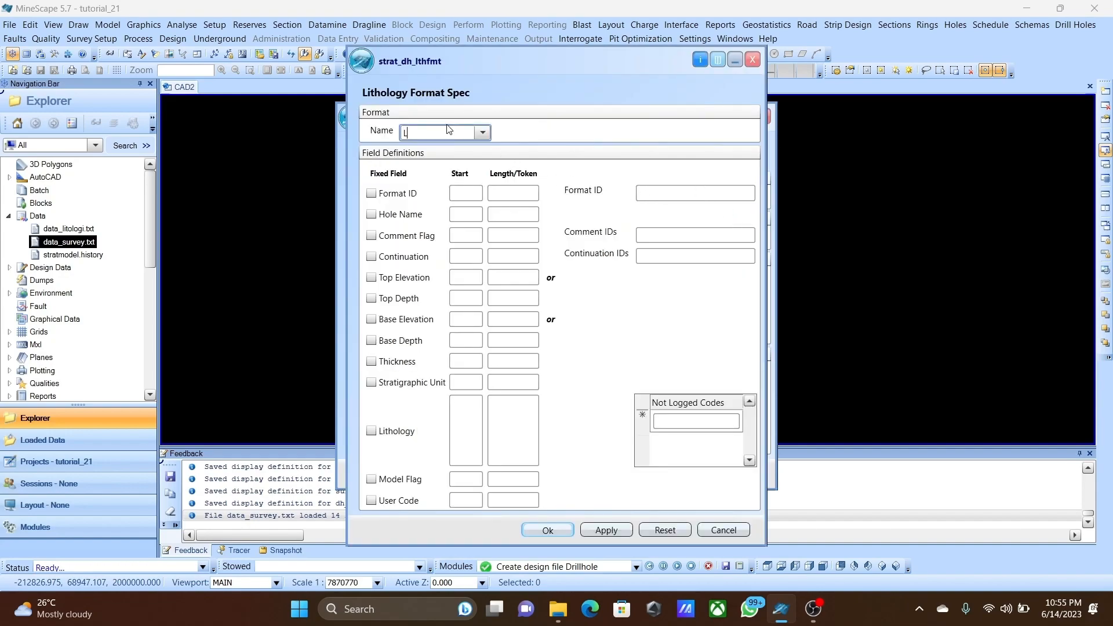
{"action": "type", "text": "IHOLOGY"}
View the contents of data_litologi.txt side by side with the lithology format specification.
{"action": "right_click", "coordinate": [65, 232]}
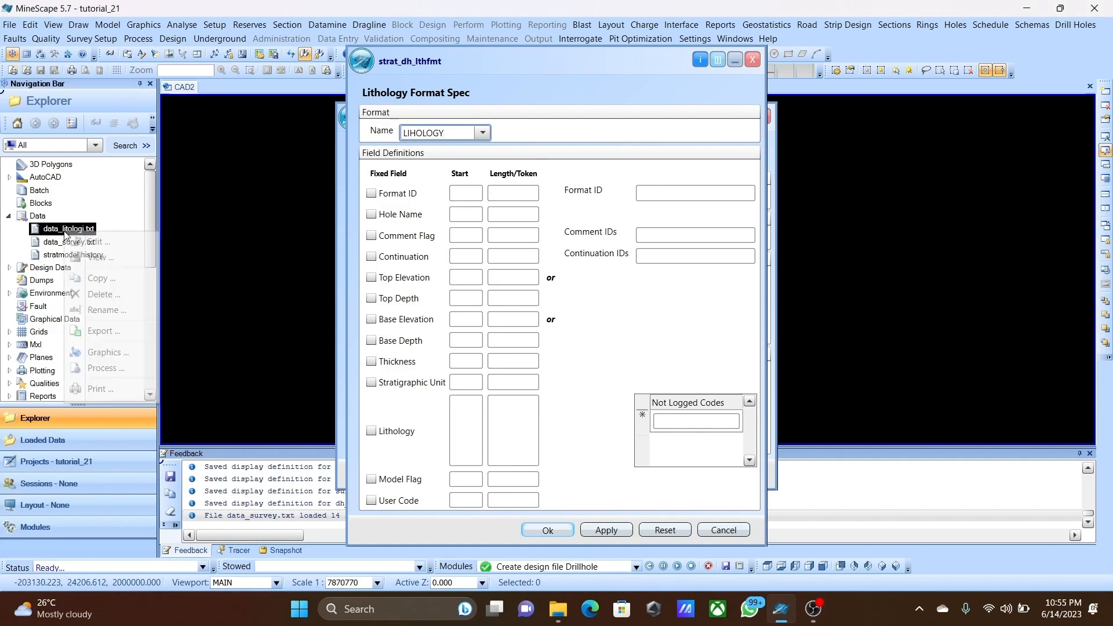
{"action": "left_click", "coordinate": [124, 258]}
{"action": "left_click_drag", "start_coordinate": [441, 197], "coordinate": [113, 152]}
{"action": "left_click_drag", "start_coordinate": [565, 53], "coordinate": [757, 54]}
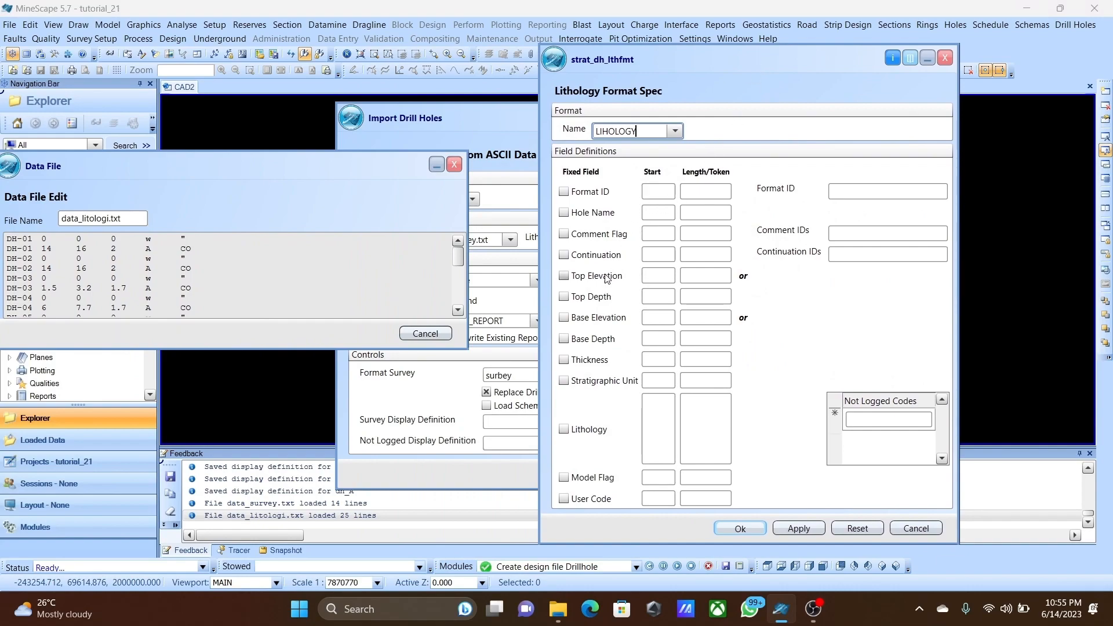
Define the Hole Name, Top Depth and Base Depth fields with start 1 and tokens 1, 2 and 3.
{"action": "left_click", "coordinate": [649, 218]}
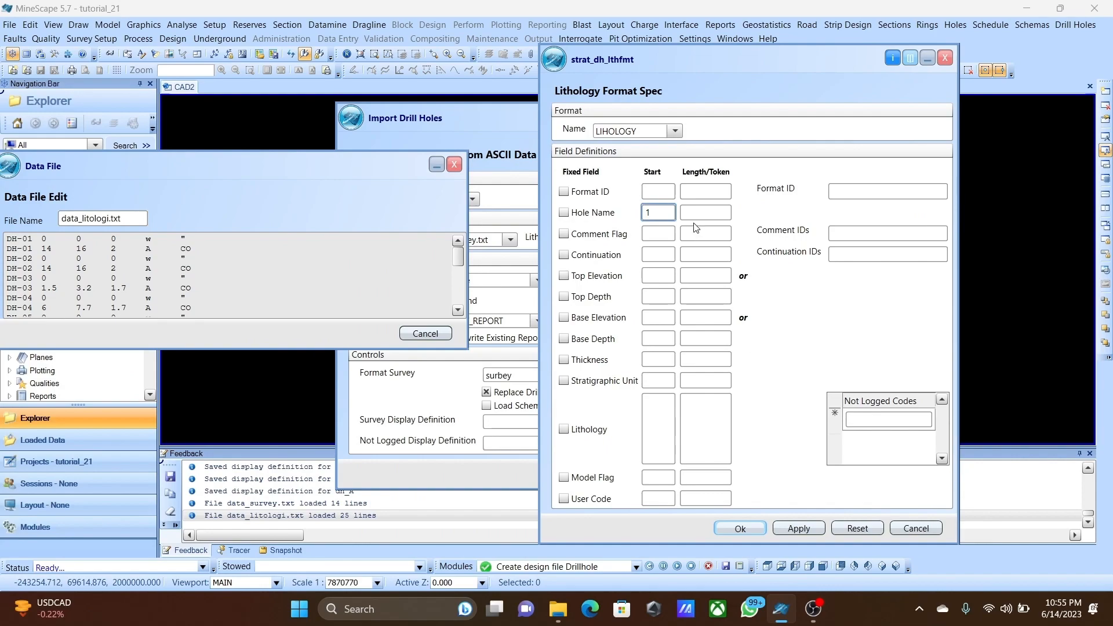
{"action": "key", "text": "Tab"}
{"action": "type", "text": "1"}
{"action": "left_click", "coordinate": [650, 297]}
{"action": "left_click", "coordinate": [711, 299]}
{"action": "left_click", "coordinate": [656, 337]}
{"action": "left_click", "coordinate": [693, 338]}
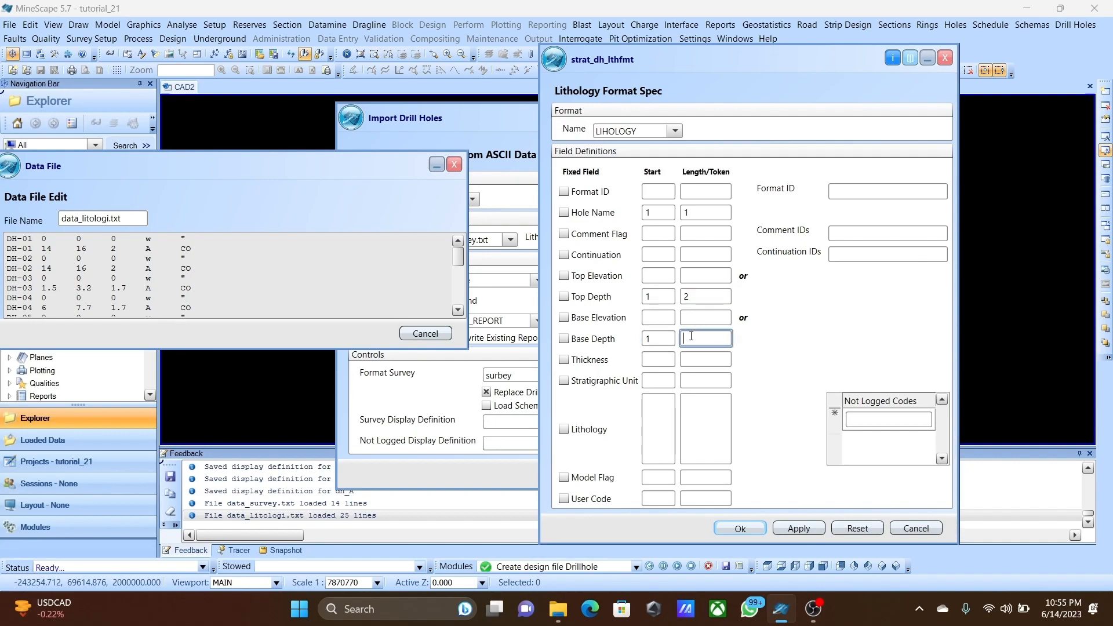
Define the Thickness, Stratigraphic Unit and Lithology fields with start 1 and tokens 4, 5 and 6, and save the format.
{"action": "left_click", "coordinate": [659, 361]}
{"action": "type", "text": "1"}
{"action": "left_click", "coordinate": [657, 380]}
{"action": "type", "text": "1"}
{"action": "left_click", "coordinate": [660, 401]}
{"action": "type", "text": "1"}
{"action": "left_click", "coordinate": [697, 359]}
{"action": "type", "text": "4"}
{"action": "left_click", "coordinate": [705, 379]}
{"action": "type", "text": "5"}
{"action": "left_click", "coordinate": [706, 399]}
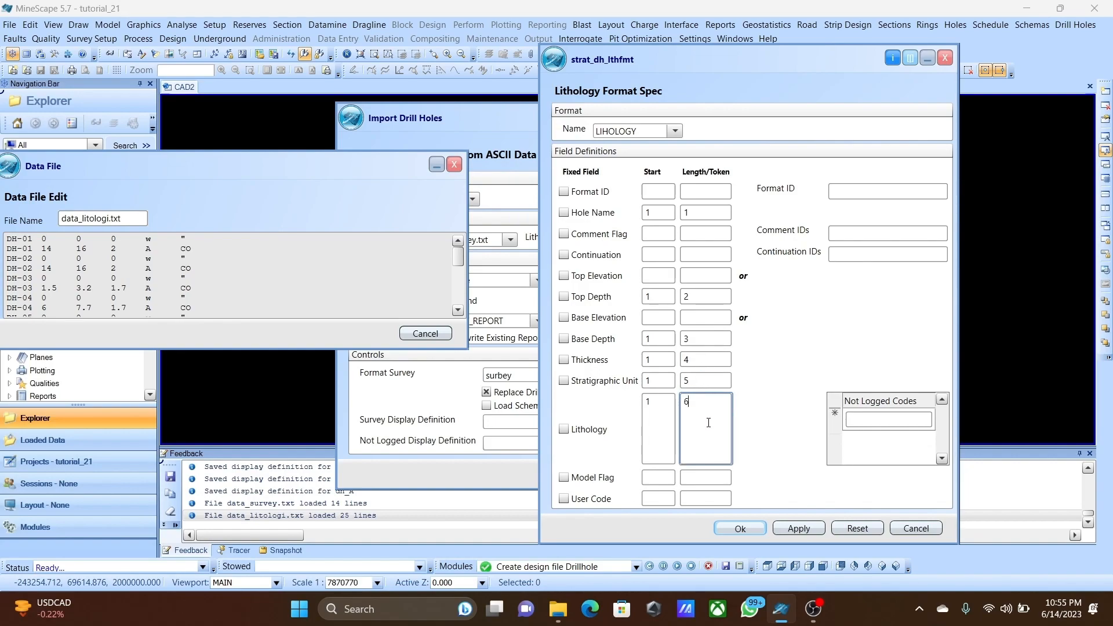
{"action": "left_click", "coordinate": [753, 528]}
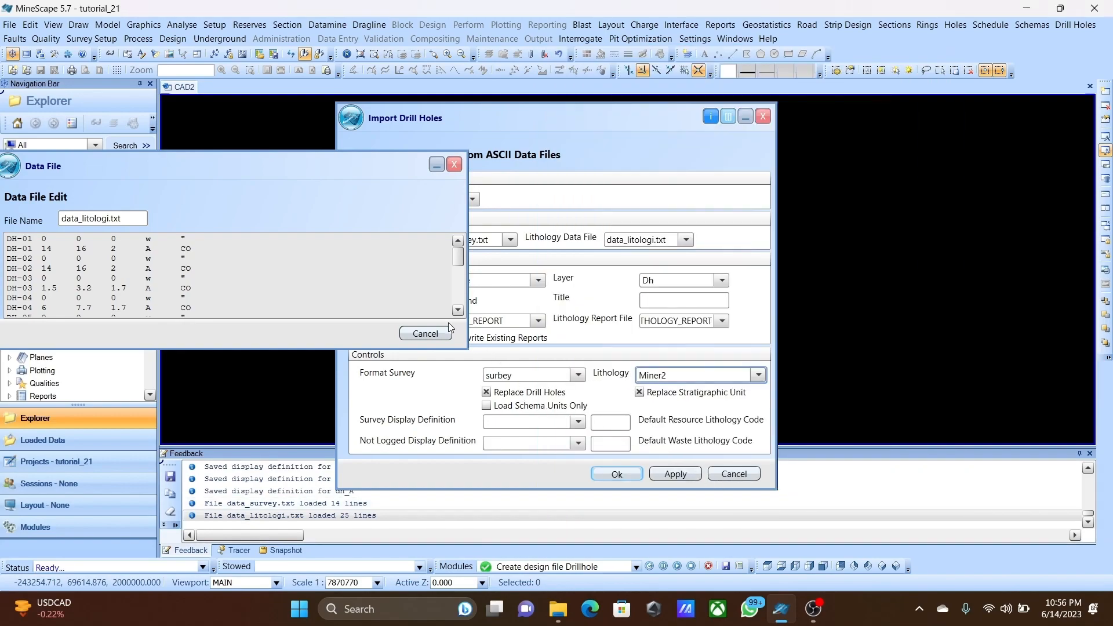
Set the lithology format to lihology and run the drill hole import.
{"action": "left_click", "coordinate": [426, 334]}
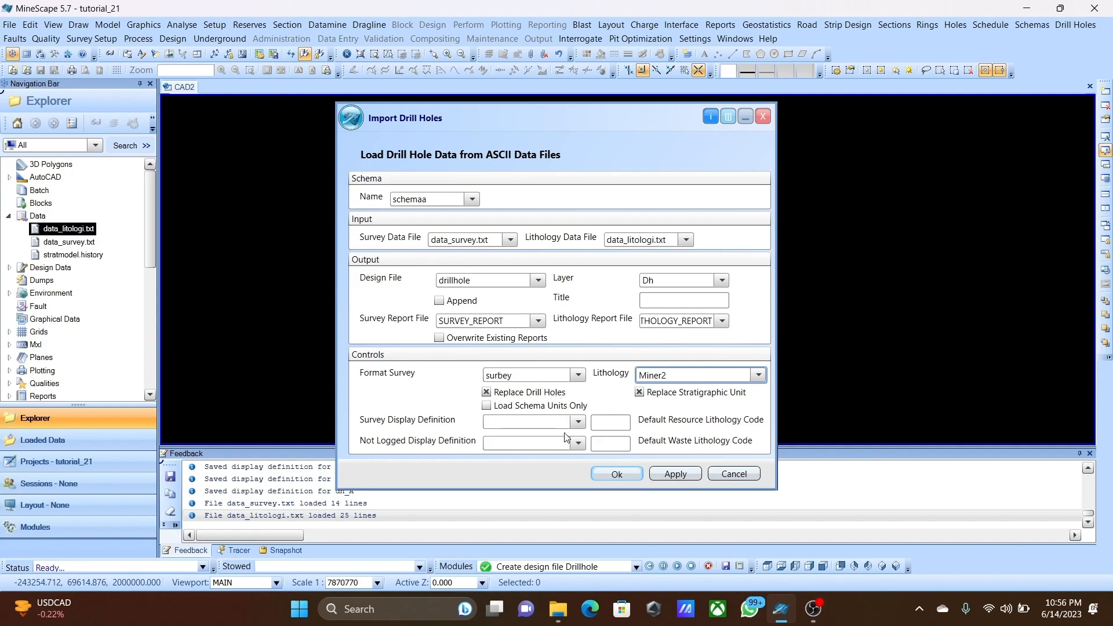
{"action": "left_click", "coordinate": [663, 378]}
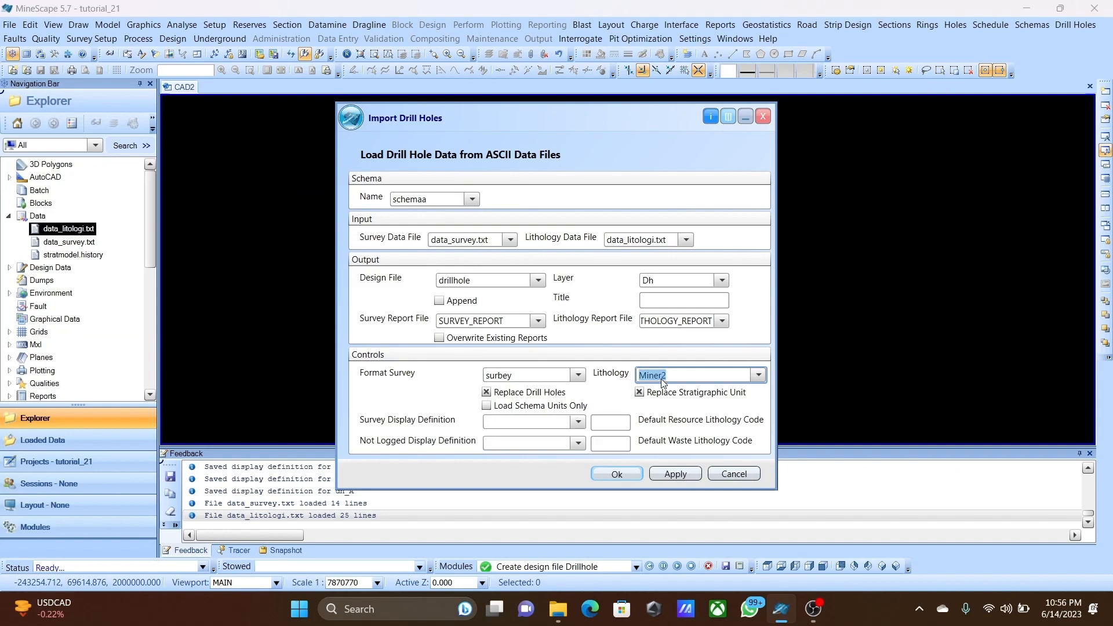
{"action": "left_click", "coordinate": [664, 378]}
{"action": "left_click", "coordinate": [759, 376]}
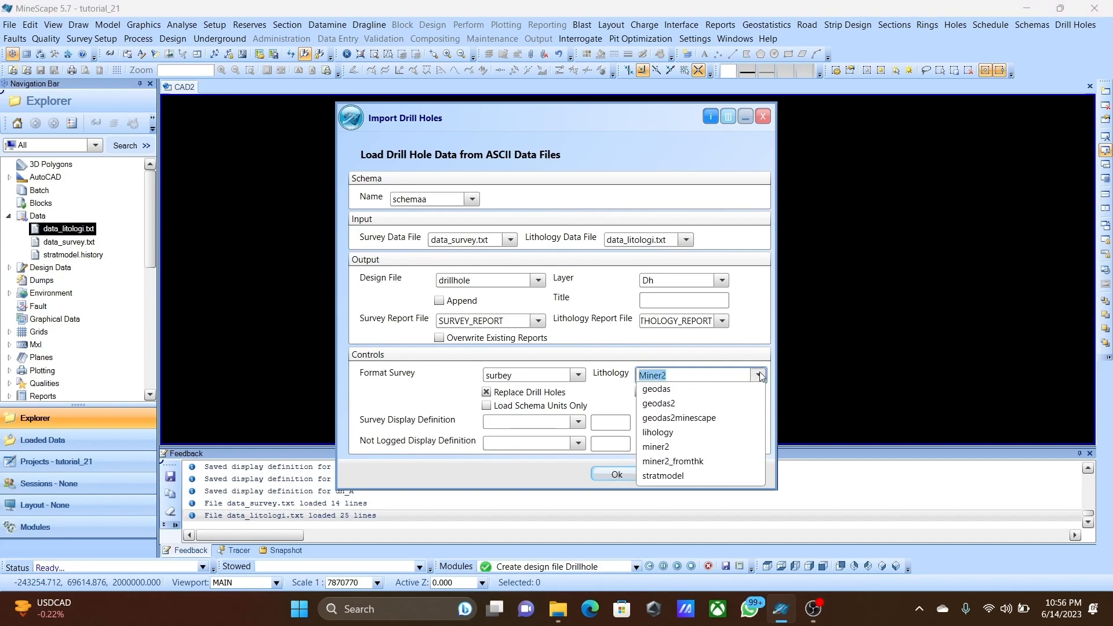
{"action": "left_click", "coordinate": [701, 439]}
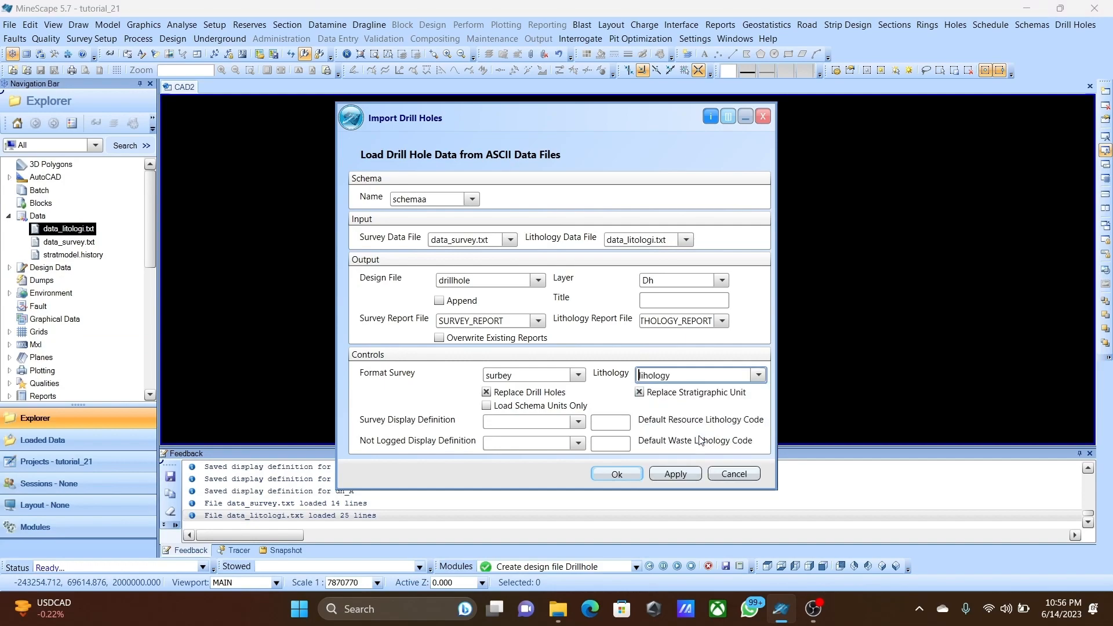
{"action": "left_click", "coordinate": [617, 475]}
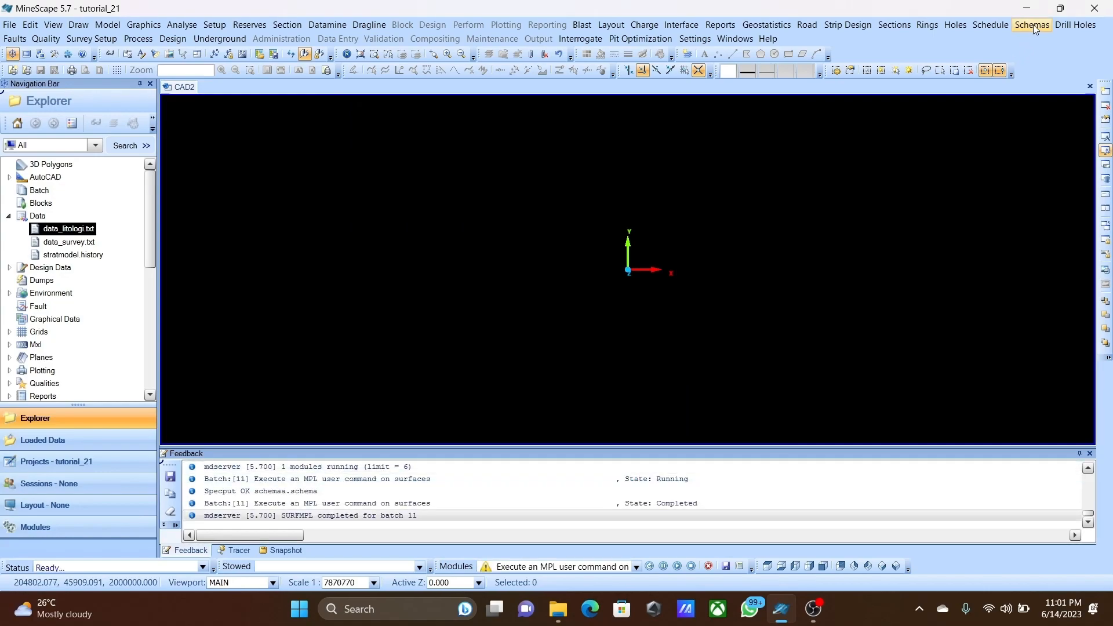
Start a stratigraphic table model for schema schemaa, using design file drillhole and search layer Dh as input.
{"action": "left_click", "coordinate": [1034, 25]}
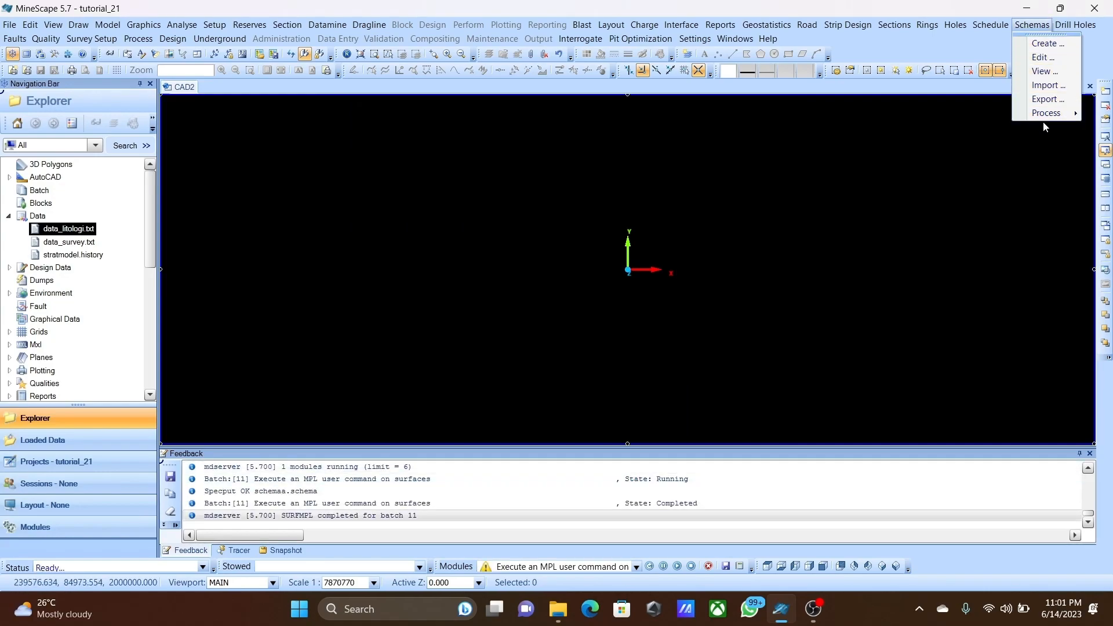
{"action": "mouse_move", "coordinate": [1046, 111]}
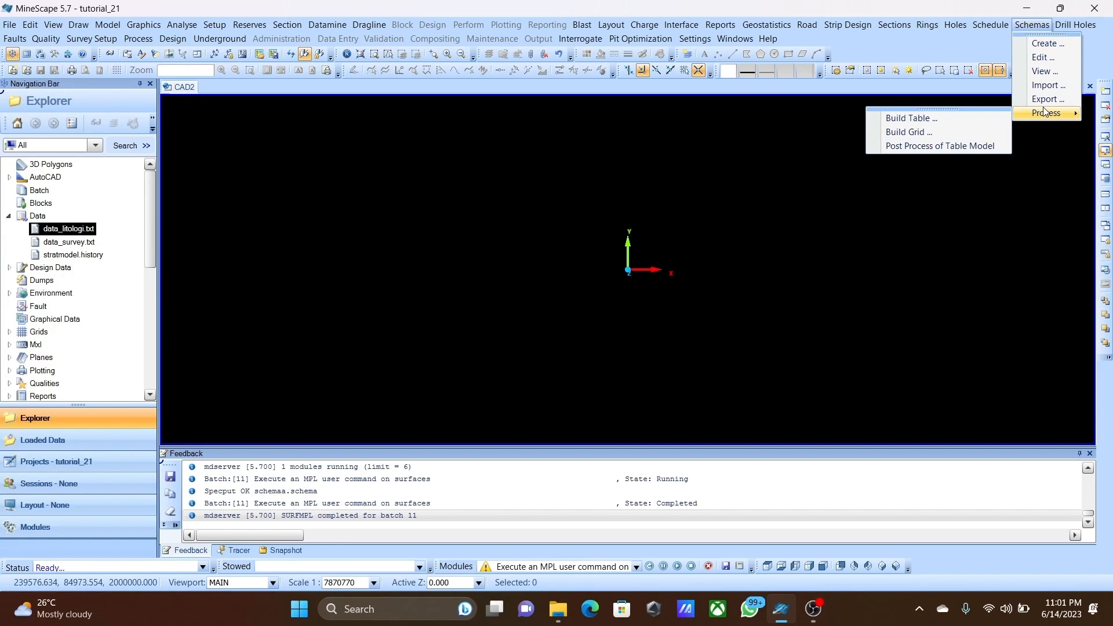
{"action": "left_click", "coordinate": [966, 116]}
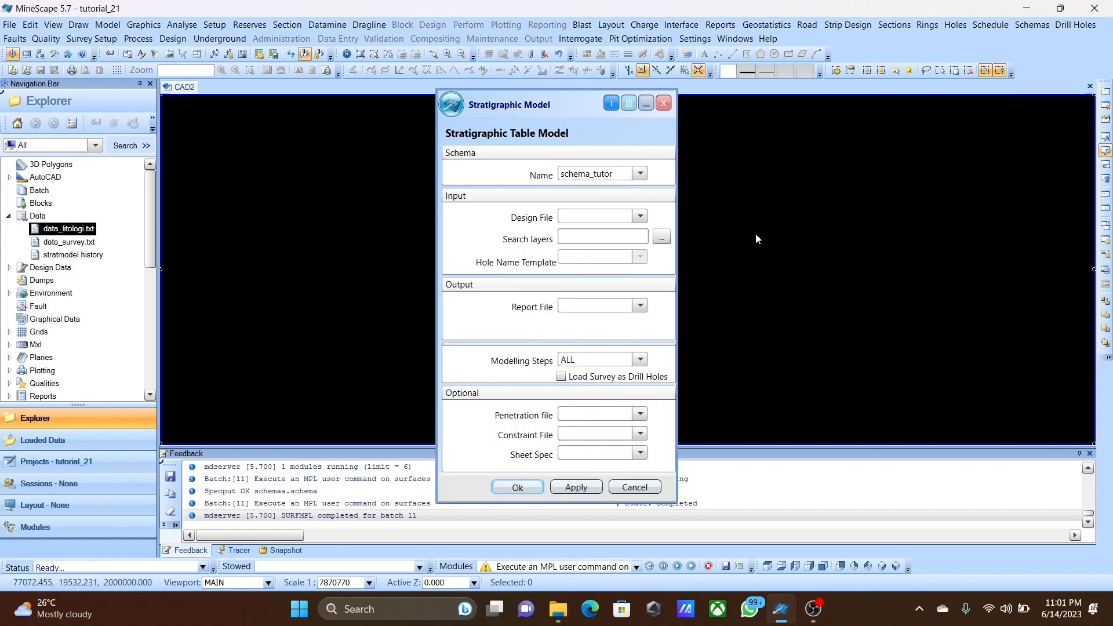
{"action": "left_click", "coordinate": [640, 173]}
{"action": "left_click", "coordinate": [626, 197]}
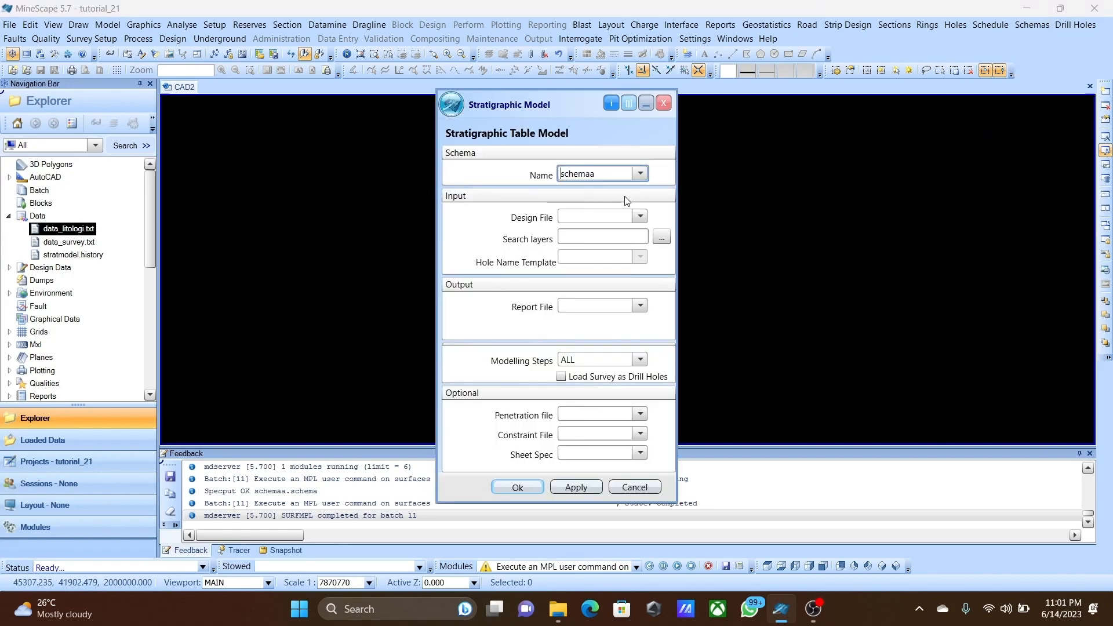
{"action": "left_click", "coordinate": [641, 216]}
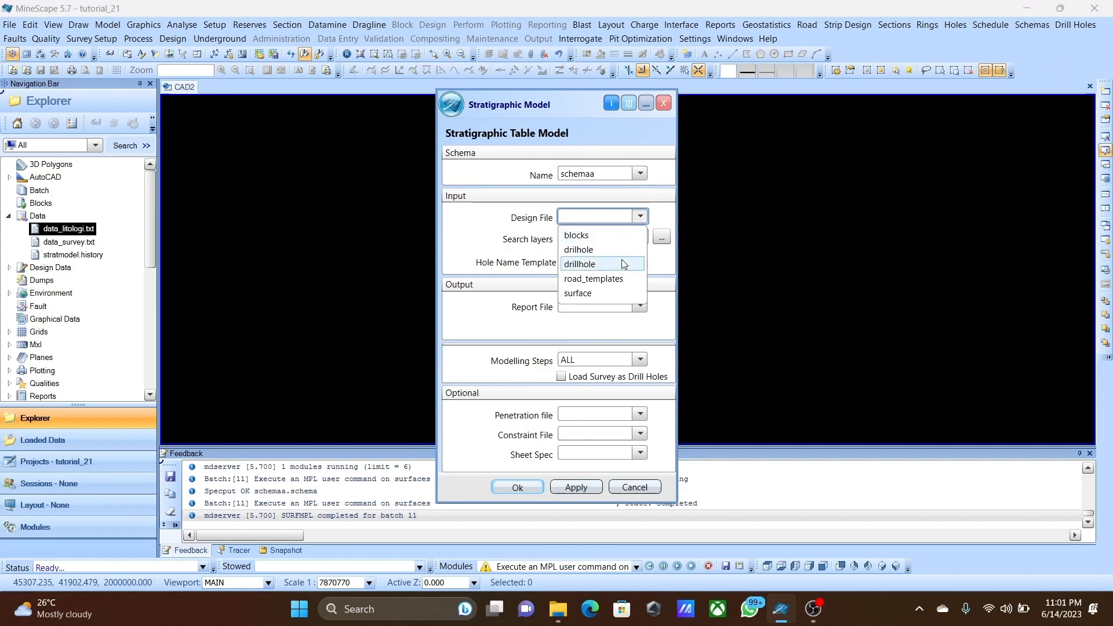
{"action": "left_click", "coordinate": [621, 264]}
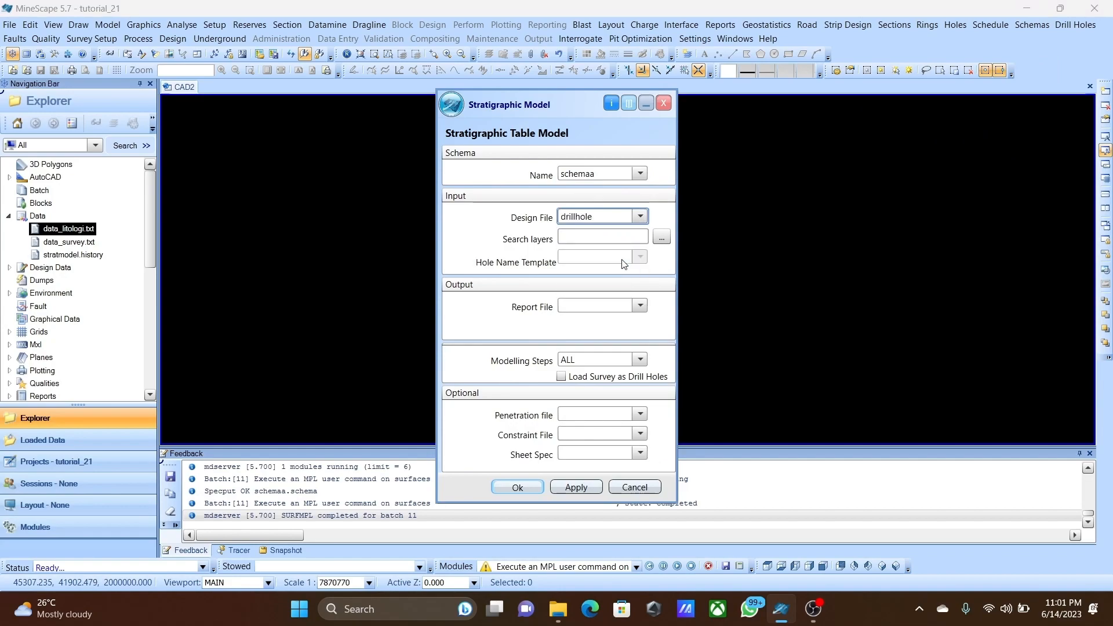
{"action": "left_click", "coordinate": [661, 238]}
{"action": "left_click", "coordinate": [614, 406]}
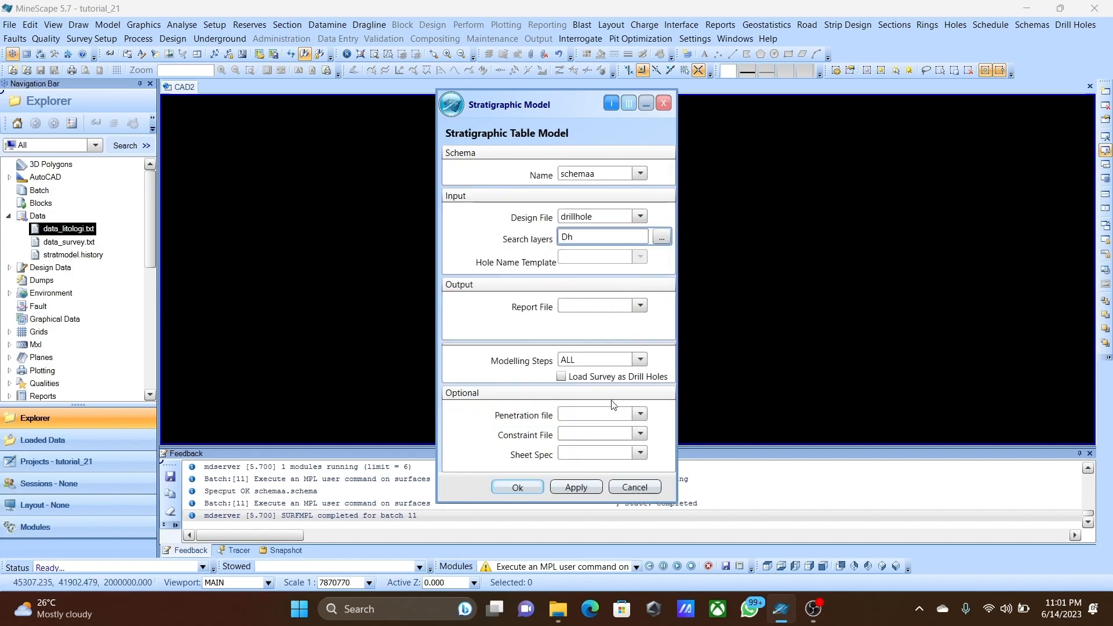
Set the report file to REPORT_TABLE and the sheet spec to sheet_spec, and build the table model.
{"action": "left_click", "coordinate": [622, 307]}
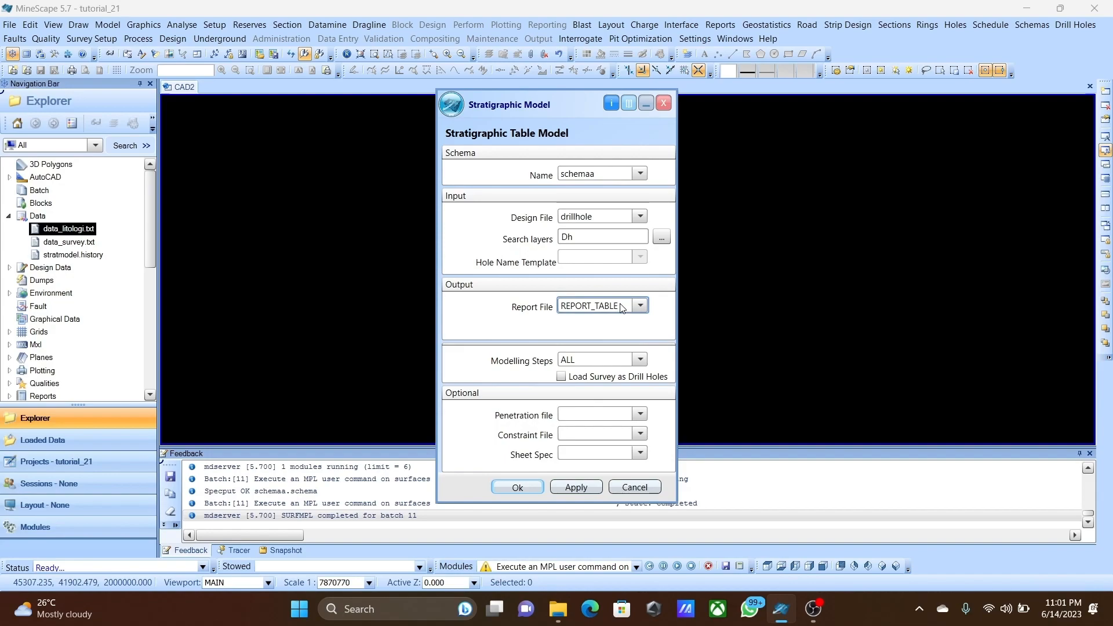
{"action": "left_click", "coordinate": [640, 453]}
{"action": "left_click", "coordinate": [614, 487]}
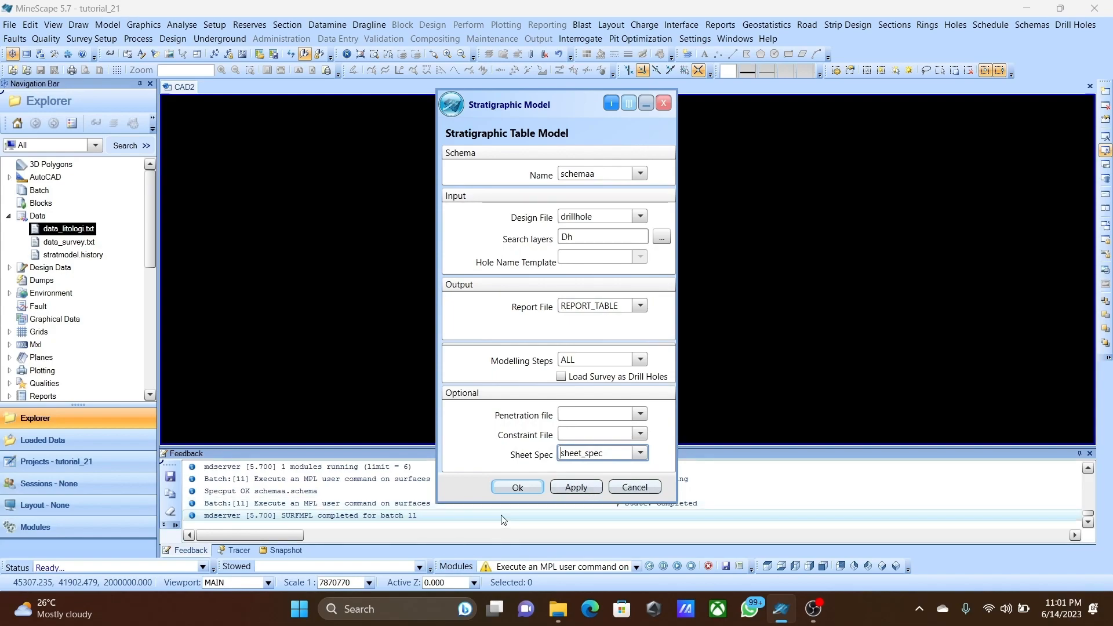
{"action": "left_click", "coordinate": [517, 488]}
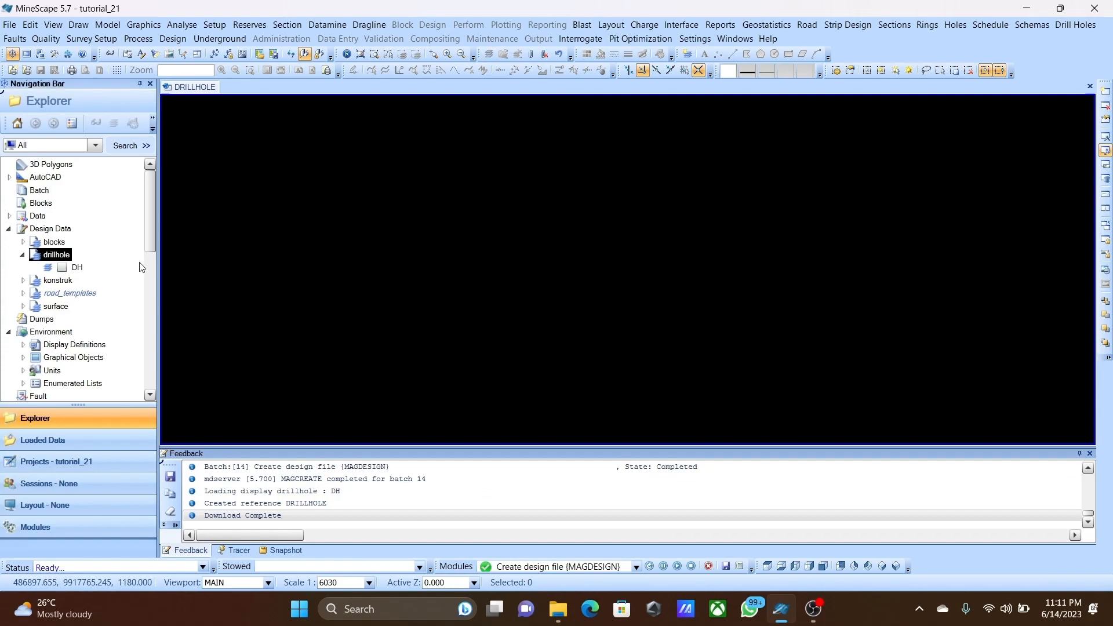
Start a Stratmodel multi contour of schemaa and add the intervals B and A.
{"action": "left_click", "coordinate": [145, 24]}
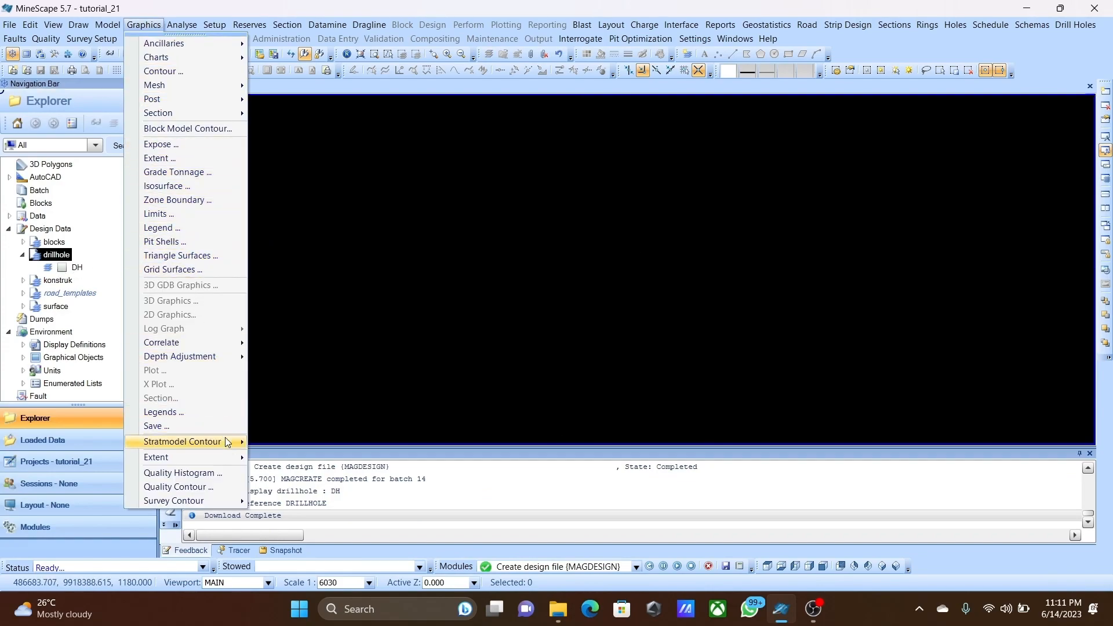
{"action": "mouse_move", "coordinate": [236, 446]}
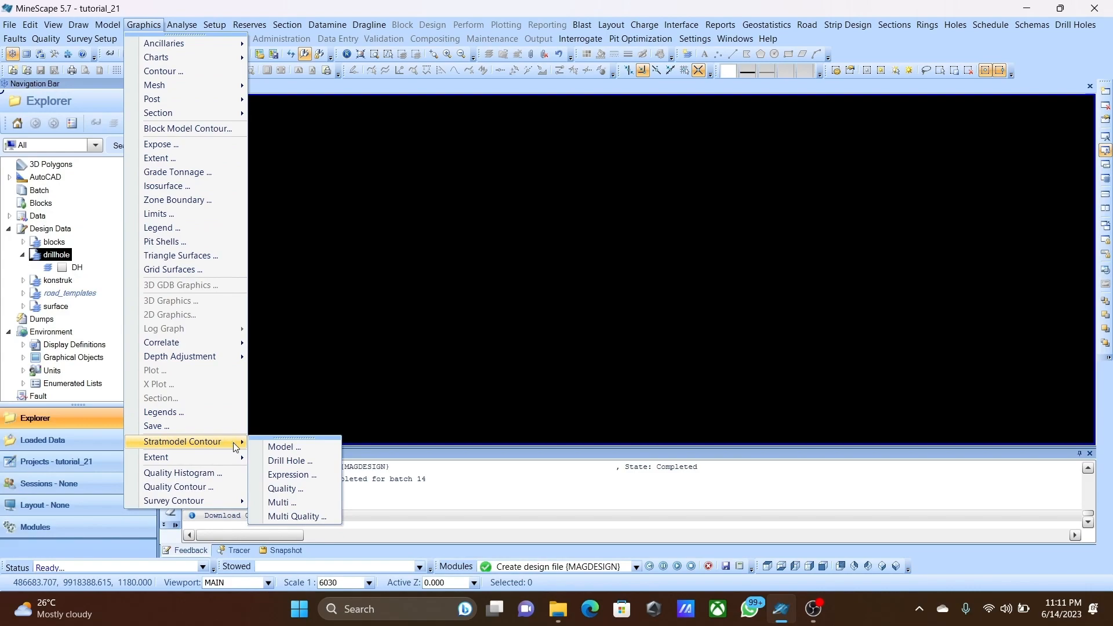
{"action": "left_click", "coordinate": [293, 502]}
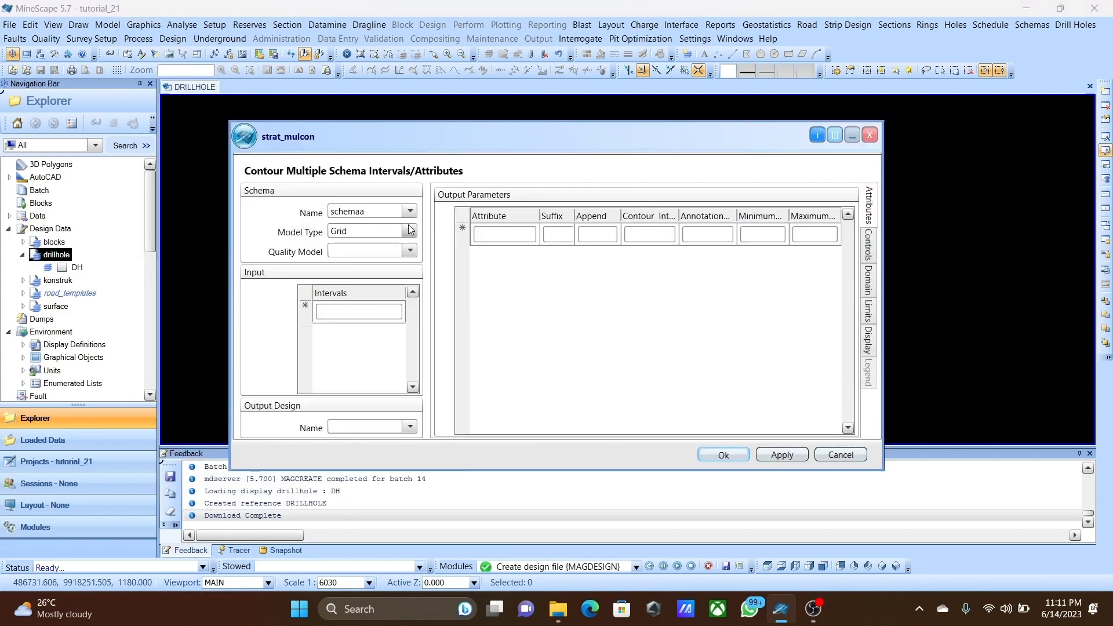
{"action": "left_click", "coordinate": [362, 312]}
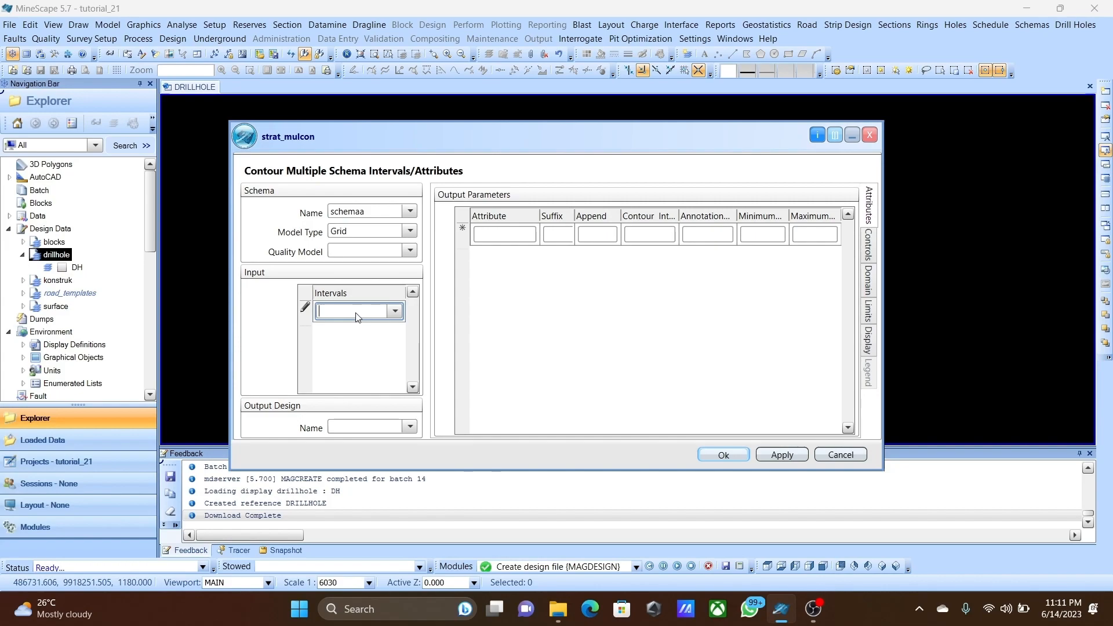
{"action": "type", "text": "B"}
{"action": "key", "text": "Return"}
{"action": "left_click", "coordinate": [340, 336]}
{"action": "type", "text": "A"}
{"action": "key", "text": "Return"}
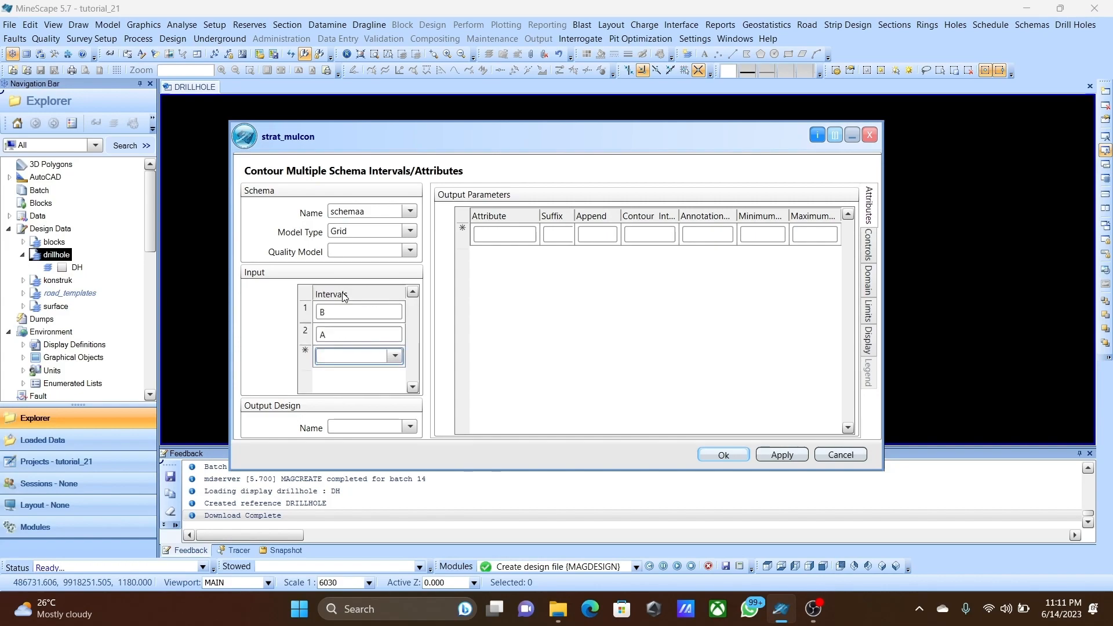
{"action": "right_click", "coordinate": [367, 428]}
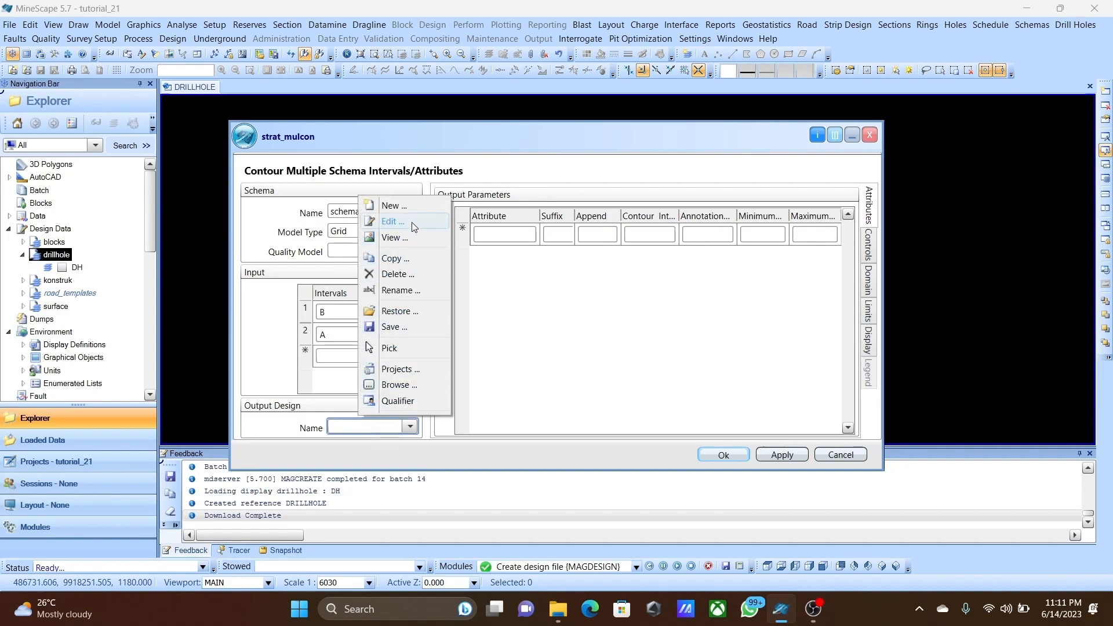
{"action": "left_click", "coordinate": [376, 427]}
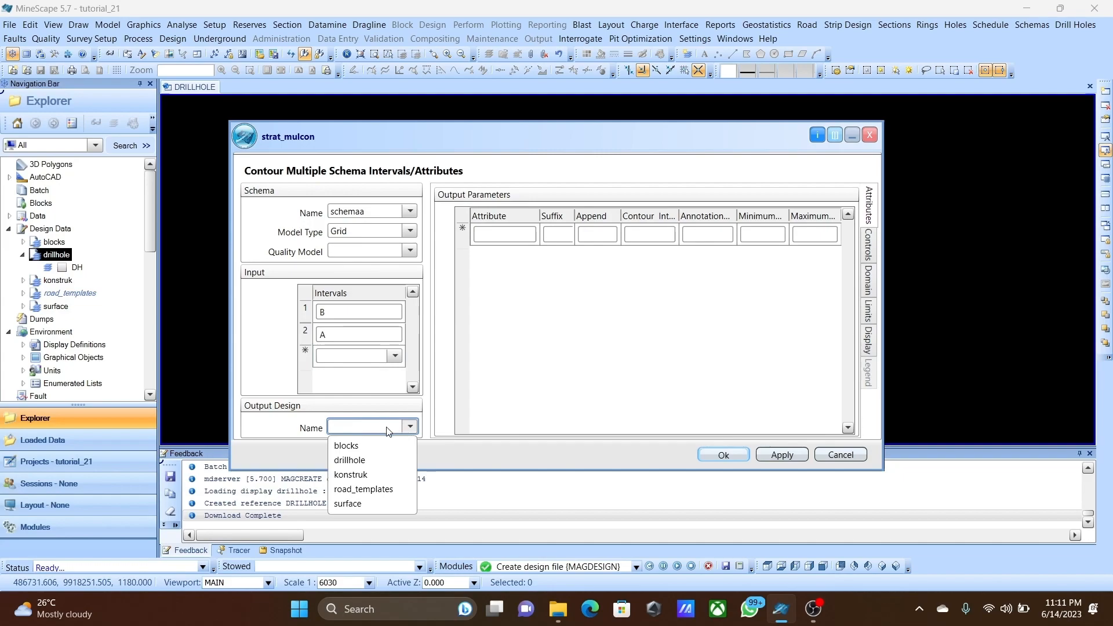
{"action": "right_click", "coordinate": [383, 423]}
{"action": "left_click", "coordinate": [431, 217]}
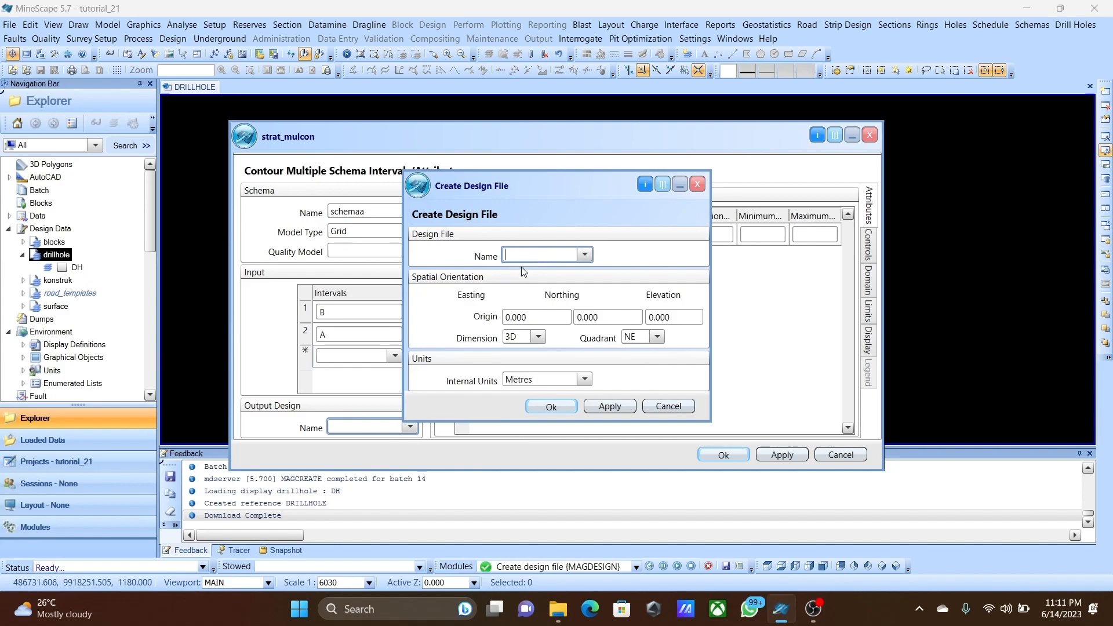
{"action": "type", "text": "KONSTRUK"}
{"action": "left_click", "coordinate": [693, 186]}
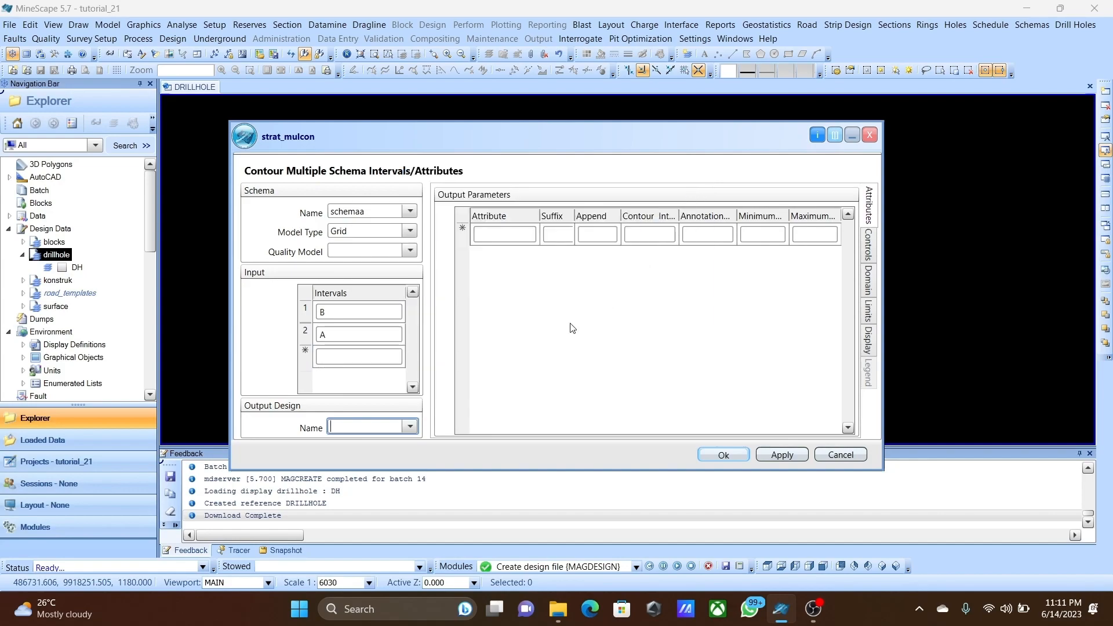
Set the contour's output design file to konstruk.
{"action": "left_click", "coordinate": [418, 427]}
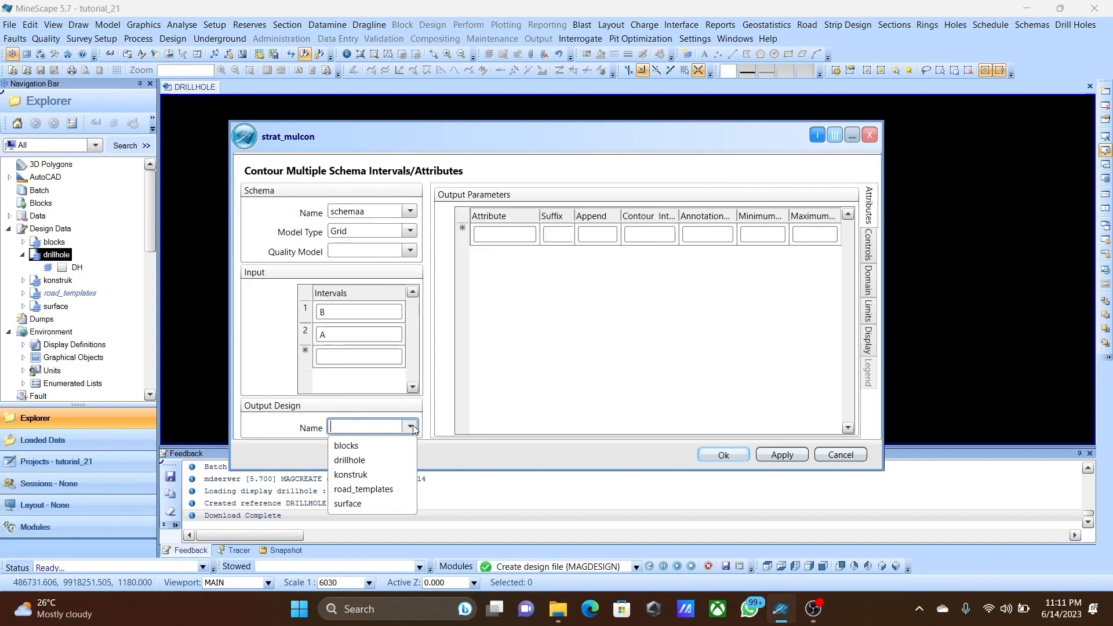
{"action": "left_click", "coordinate": [403, 474]}
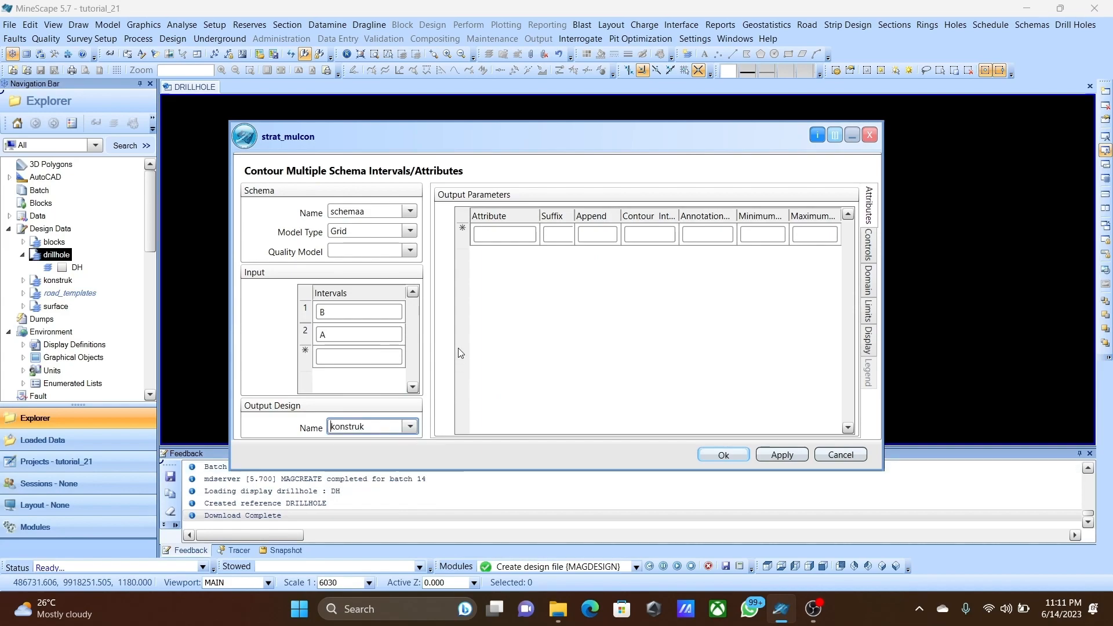
Add Roof and Floor as the output attributes of the multiple interval contour.
{"action": "left_click", "coordinate": [508, 236]}
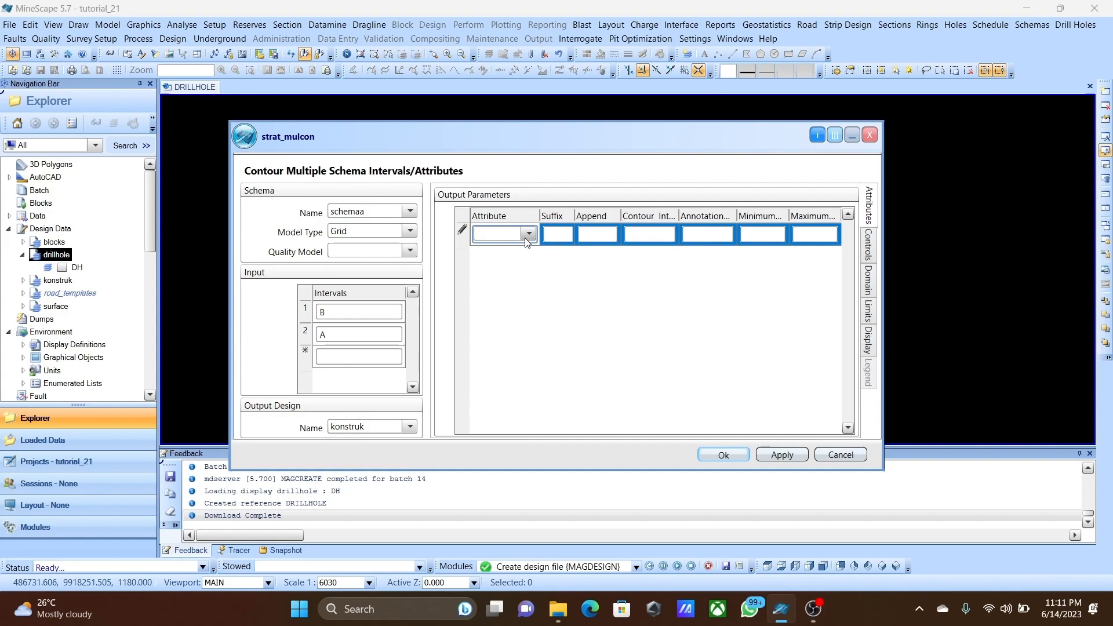
{"action": "left_click", "coordinate": [529, 234]}
{"action": "left_click", "coordinate": [520, 274]}
{"action": "left_click", "coordinate": [530, 233]}
{"action": "left_click", "coordinate": [510, 281]}
{"action": "left_click", "coordinate": [530, 235]}
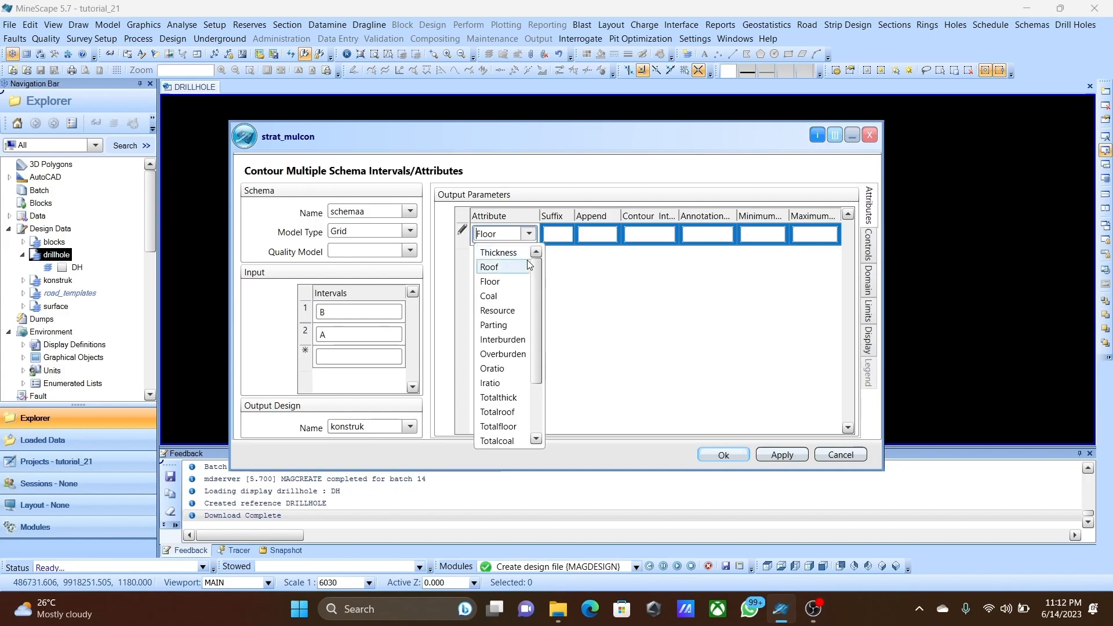
{"action": "left_click", "coordinate": [524, 275]}
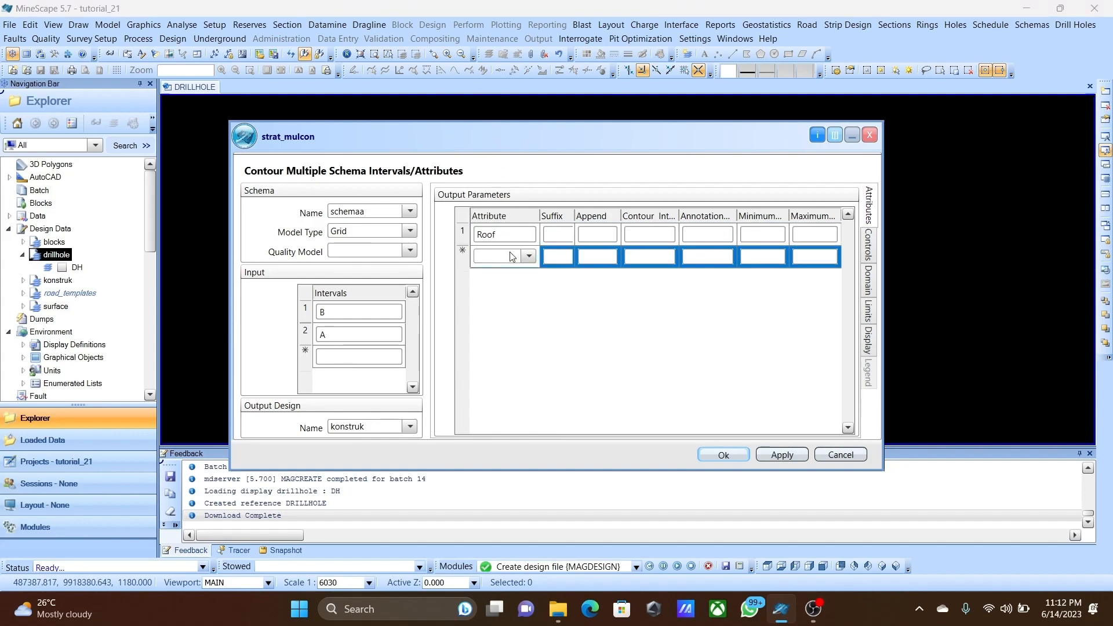
{"action": "left_click", "coordinate": [527, 257]}
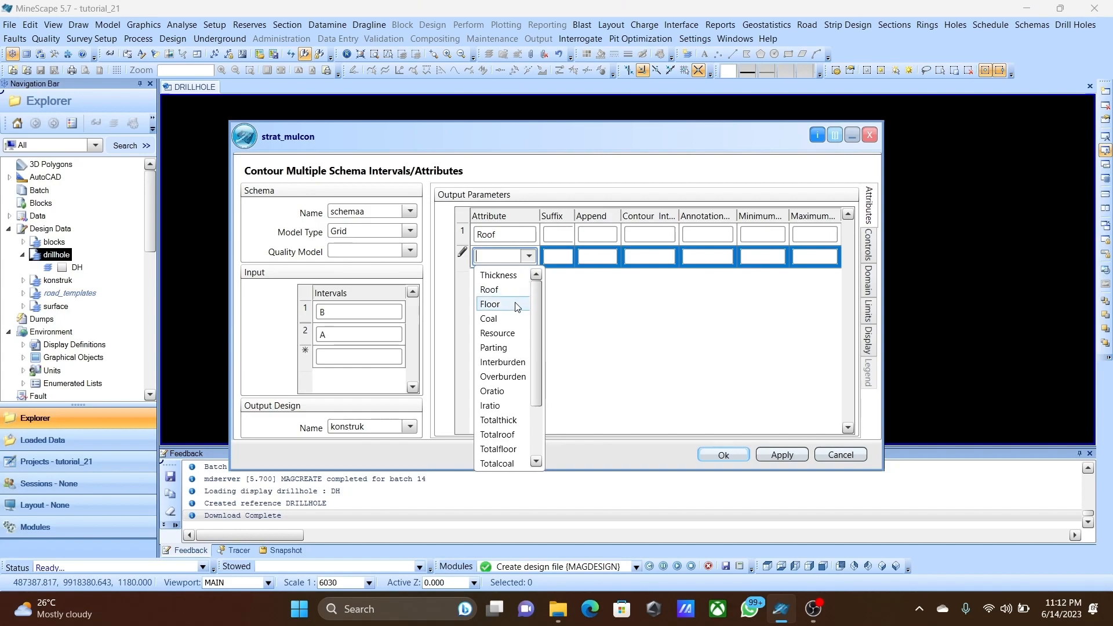
{"action": "left_click", "coordinate": [518, 306]}
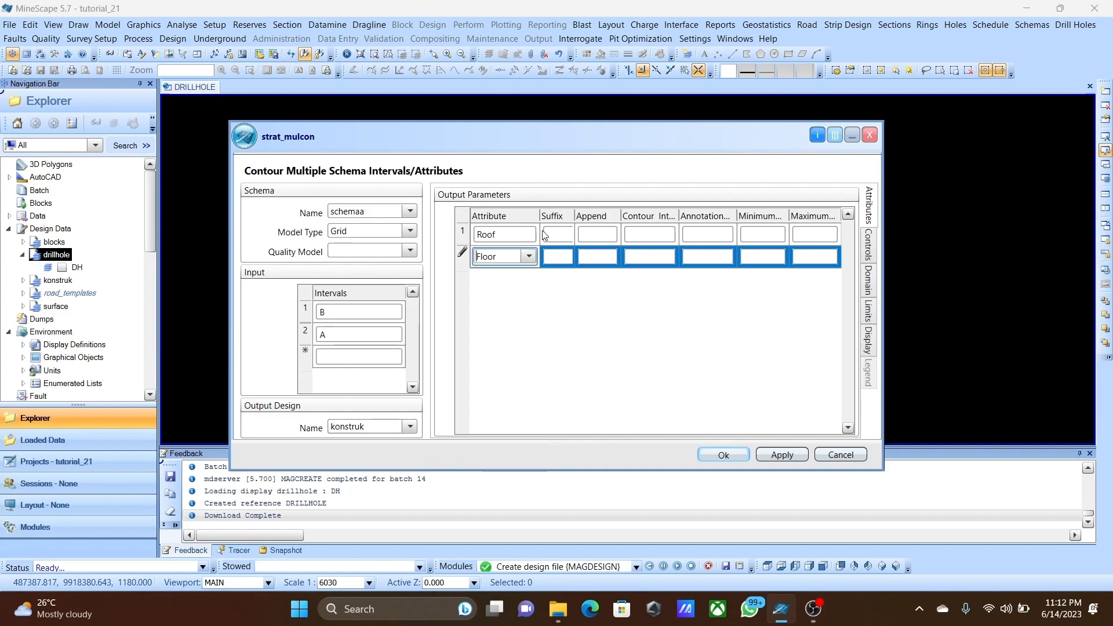
Set the contour interval to 1 and the annotation value to 5 for both the Roof and Floor attributes.
{"action": "left_click", "coordinate": [566, 233]}
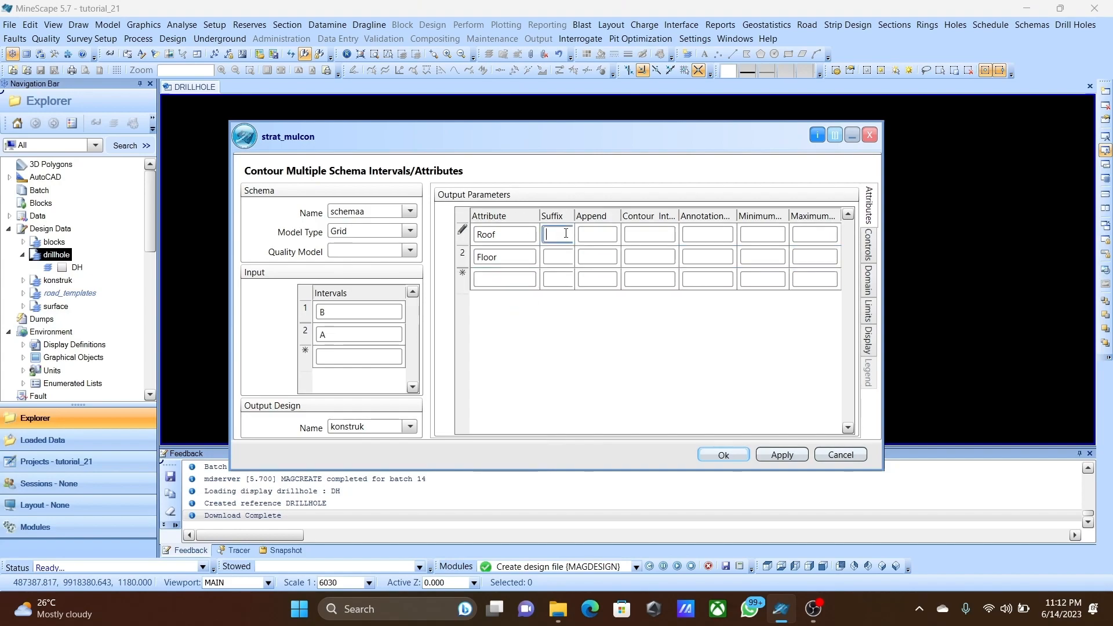
{"action": "left_click", "coordinate": [644, 235]}
{"action": "left_click", "coordinate": [657, 255]}
{"action": "type", "text": "1"}
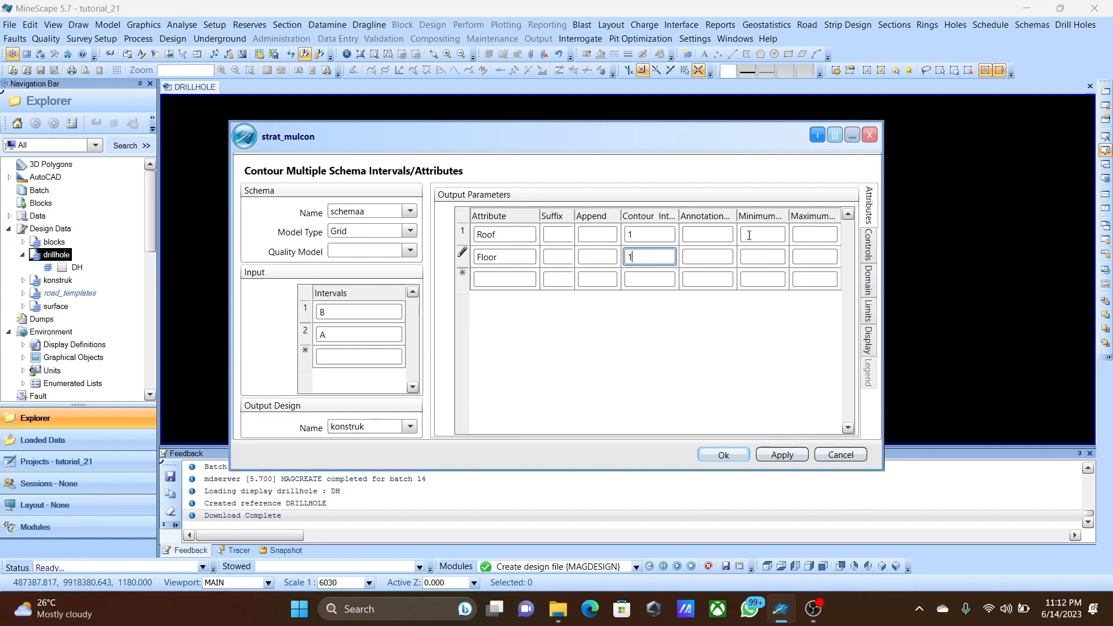
{"action": "left_click", "coordinate": [699, 236]}
{"action": "type", "text": "5"}
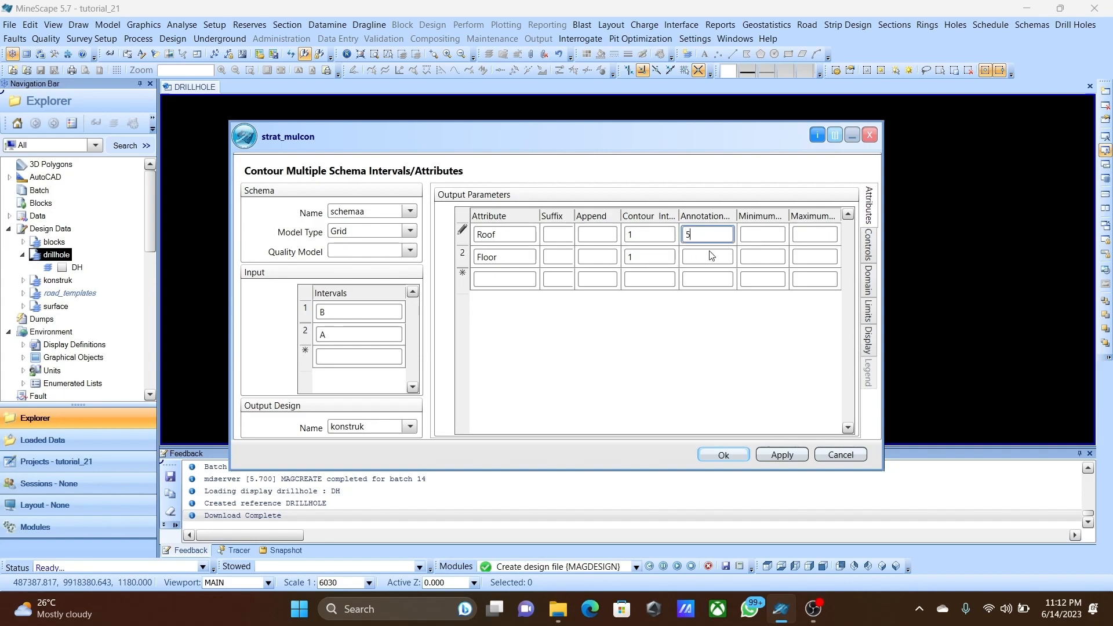
{"action": "left_click", "coordinate": [704, 257]}
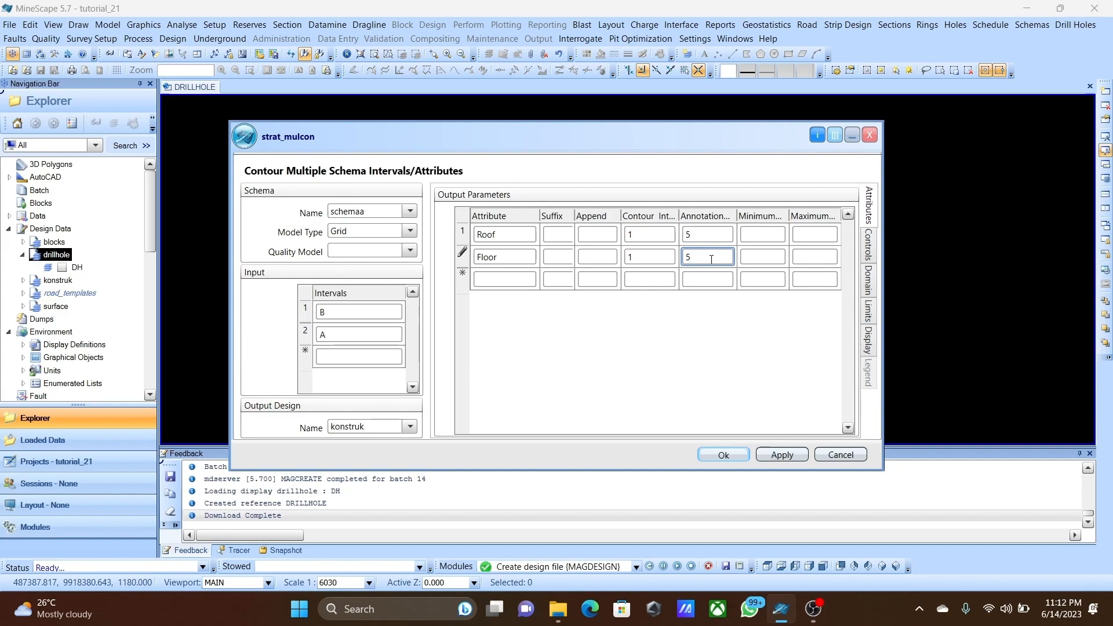
Set the contour smoothing to Low and generate the contours.
{"action": "left_click", "coordinate": [865, 207]}
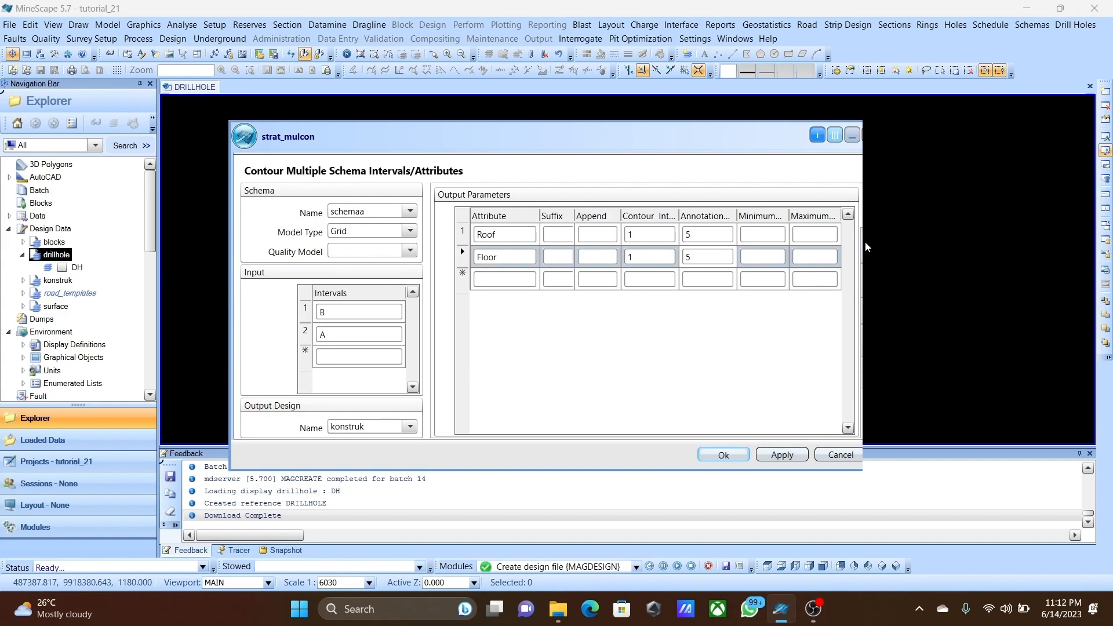
{"action": "left_click", "coordinate": [865, 241]}
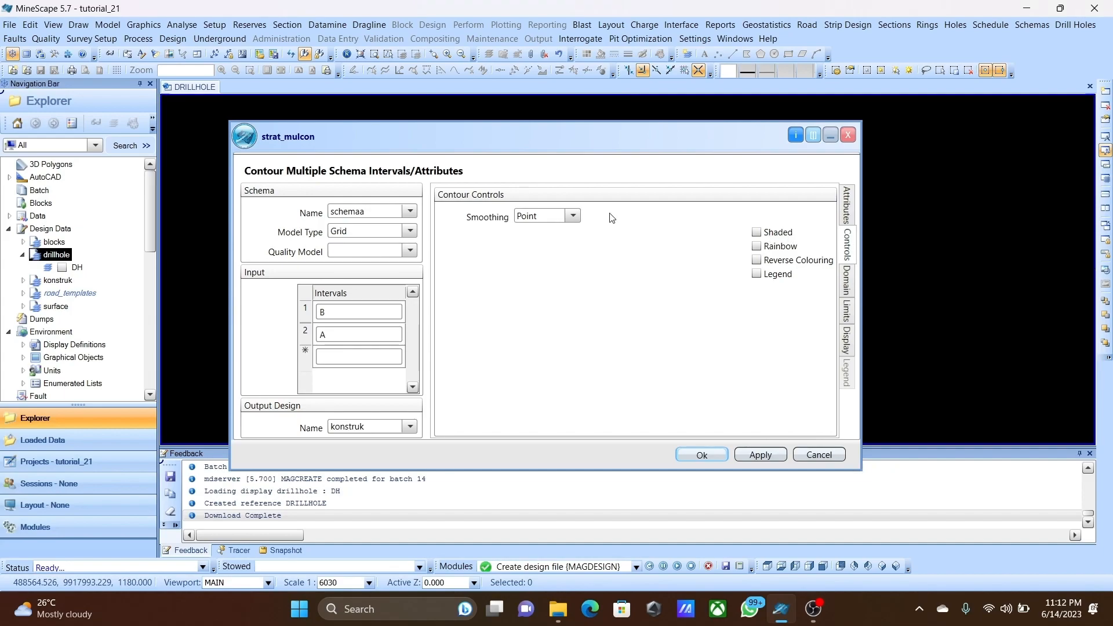
{"action": "left_click", "coordinate": [565, 217]}
{"action": "left_click", "coordinate": [576, 216]}
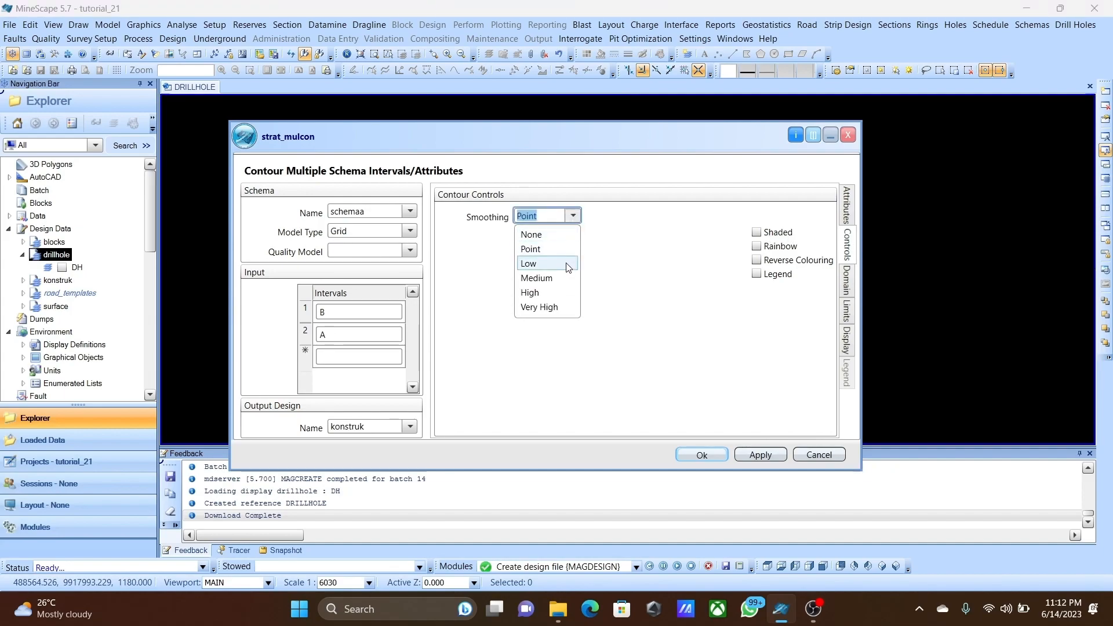
{"action": "left_click", "coordinate": [548, 259]}
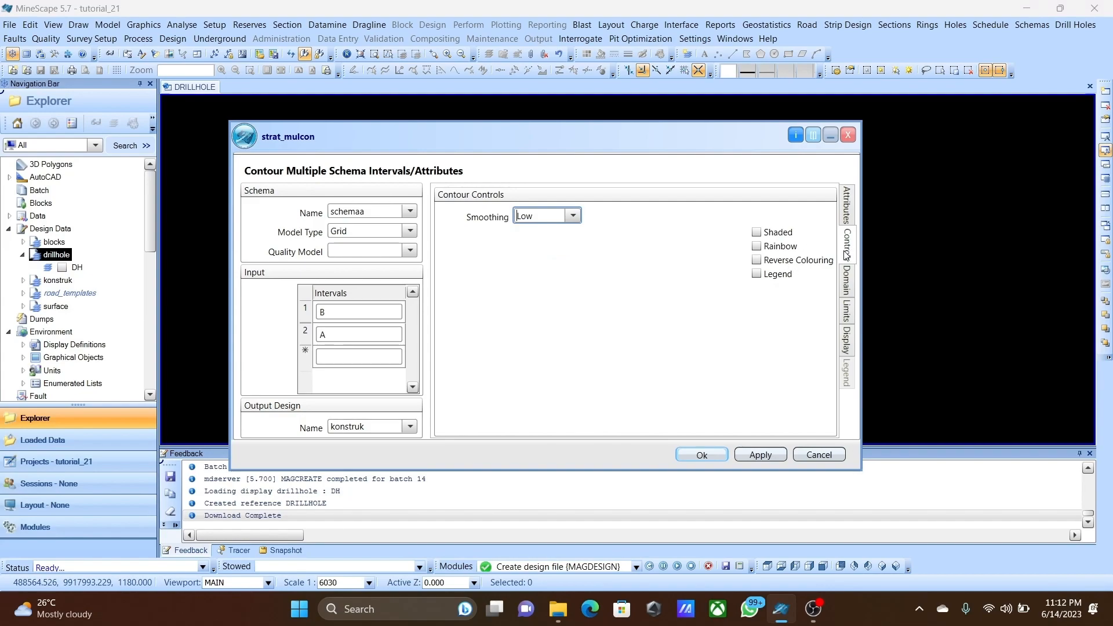
{"action": "left_click", "coordinate": [848, 287]}
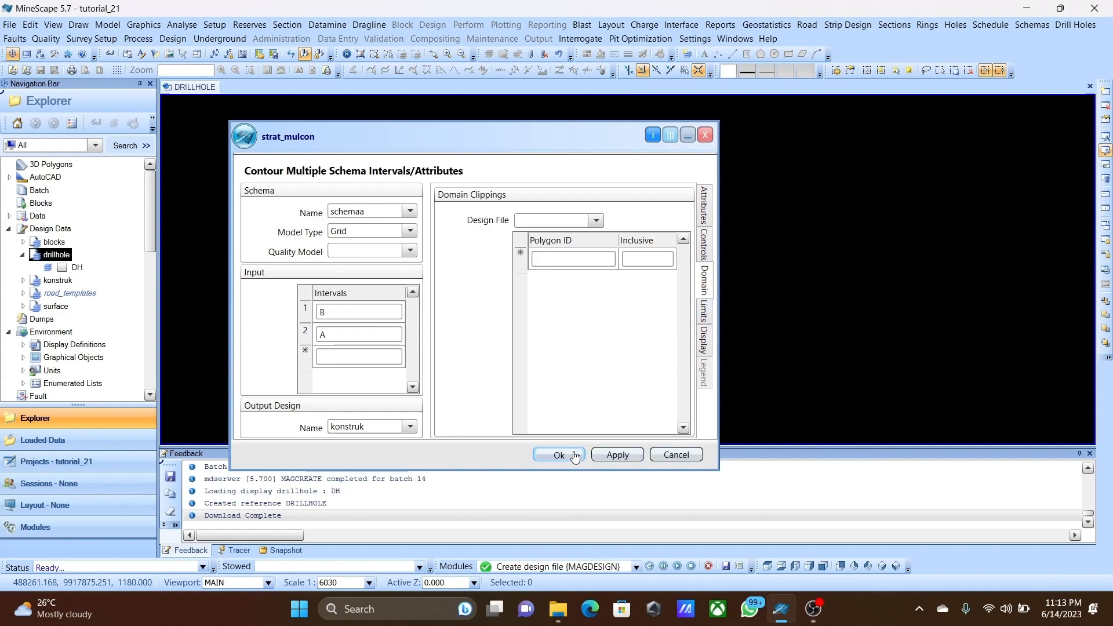
{"action": "left_click", "coordinate": [708, 206]}
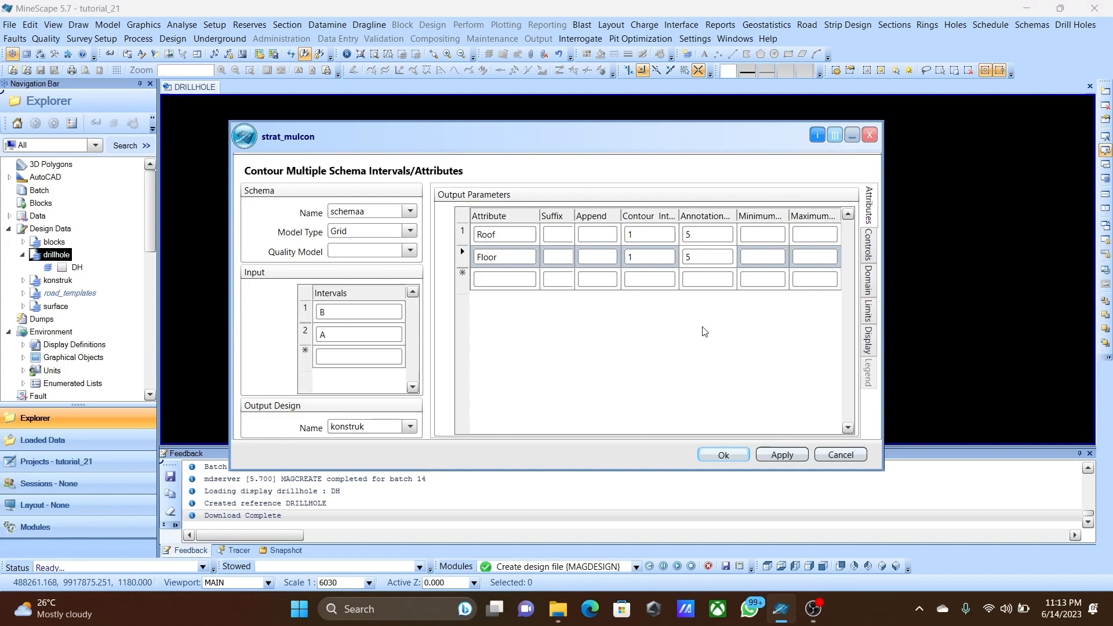
{"action": "left_click", "coordinate": [730, 457]}
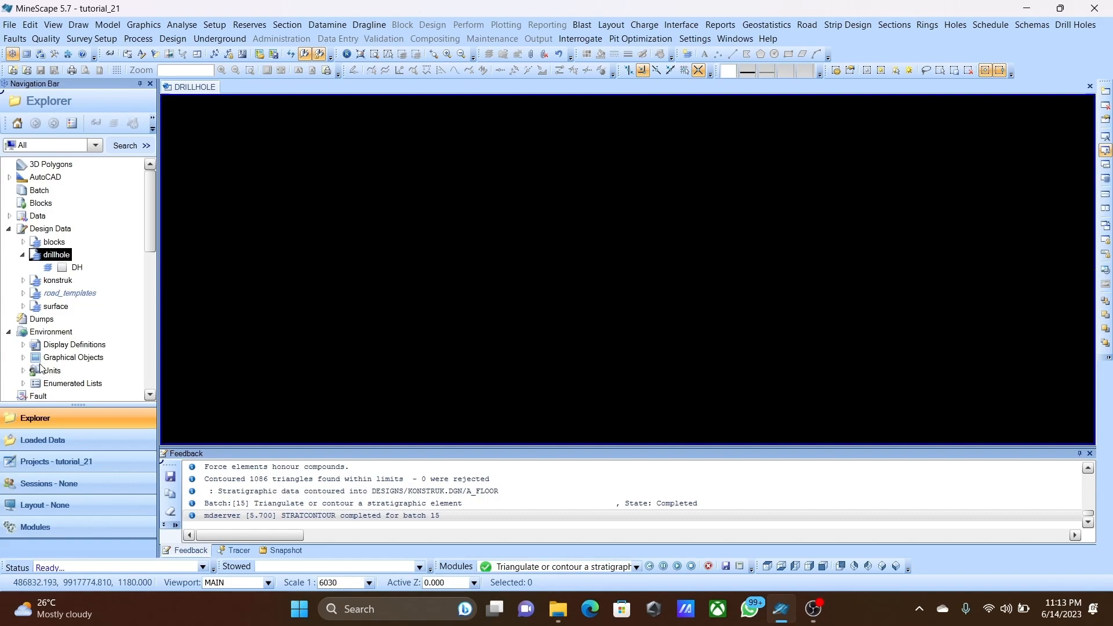
Display the konstruk layers A_FLOOR, A_ROOF, B_FLOOR and B_ROOF one at a time to inspect their contours.
{"action": "left_click", "coordinate": [23, 280]}
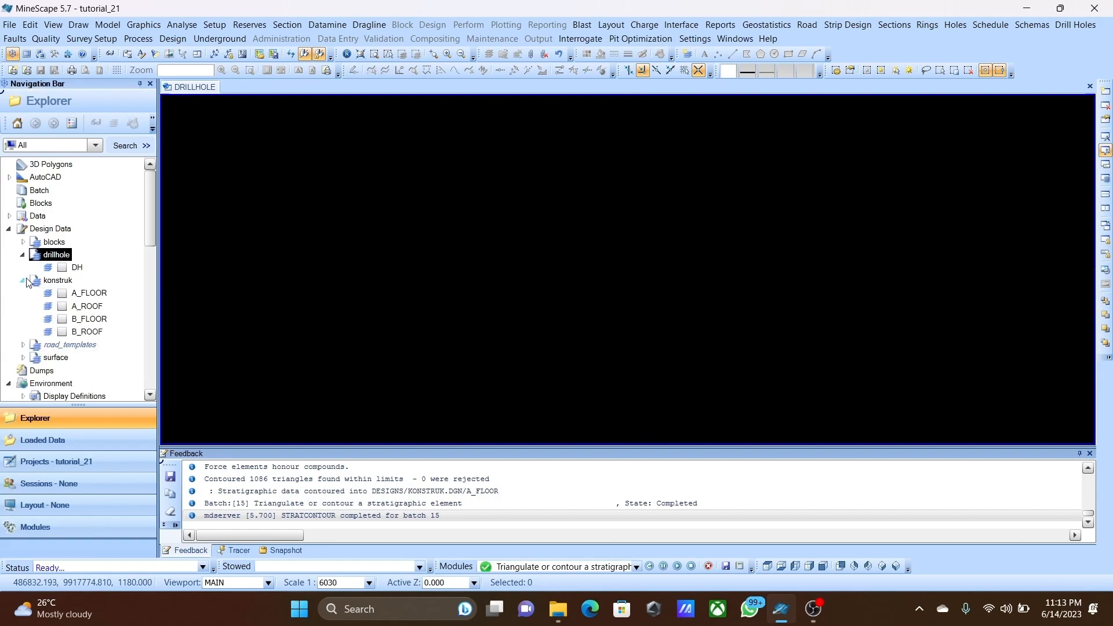
{"action": "left_click", "coordinate": [62, 293]}
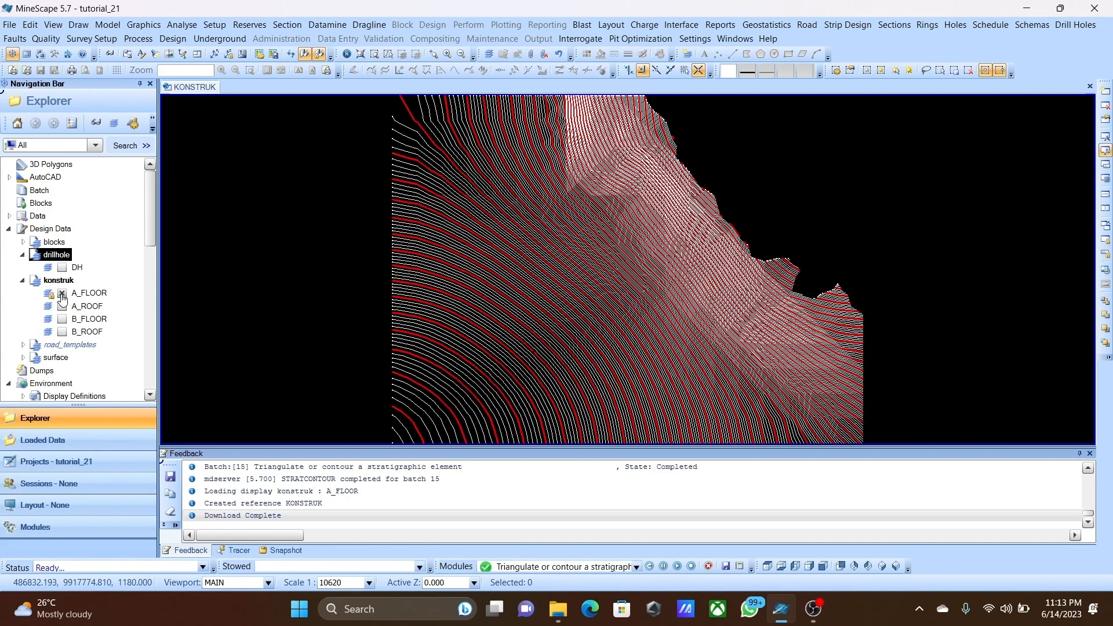
{"action": "left_click", "coordinate": [62, 293]}
{"action": "left_click", "coordinate": [63, 307]}
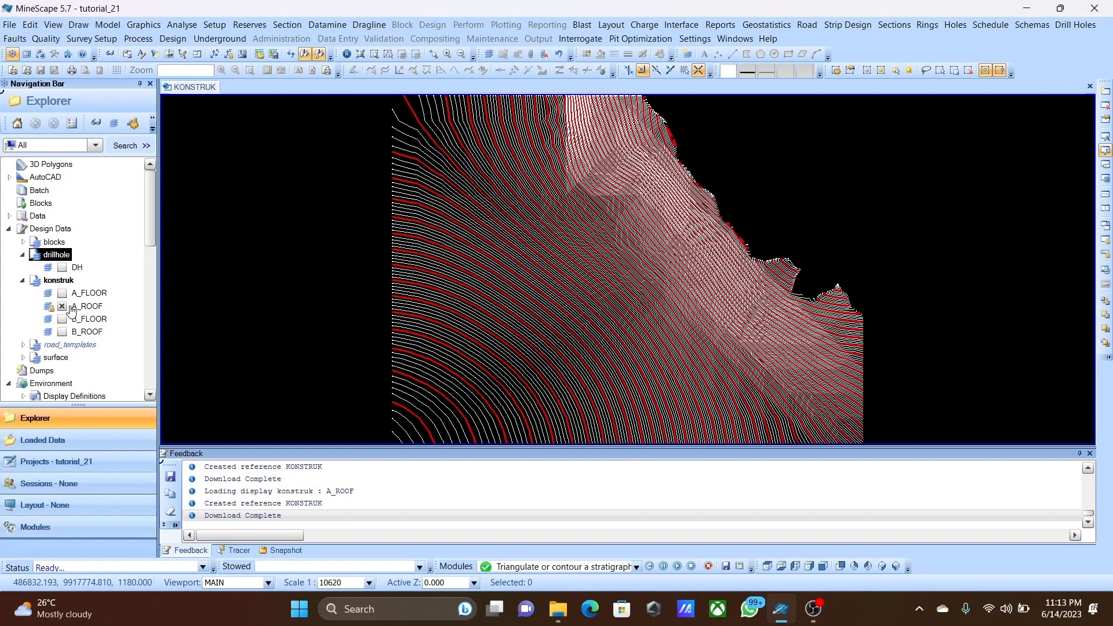
{"action": "left_click", "coordinate": [62, 307]}
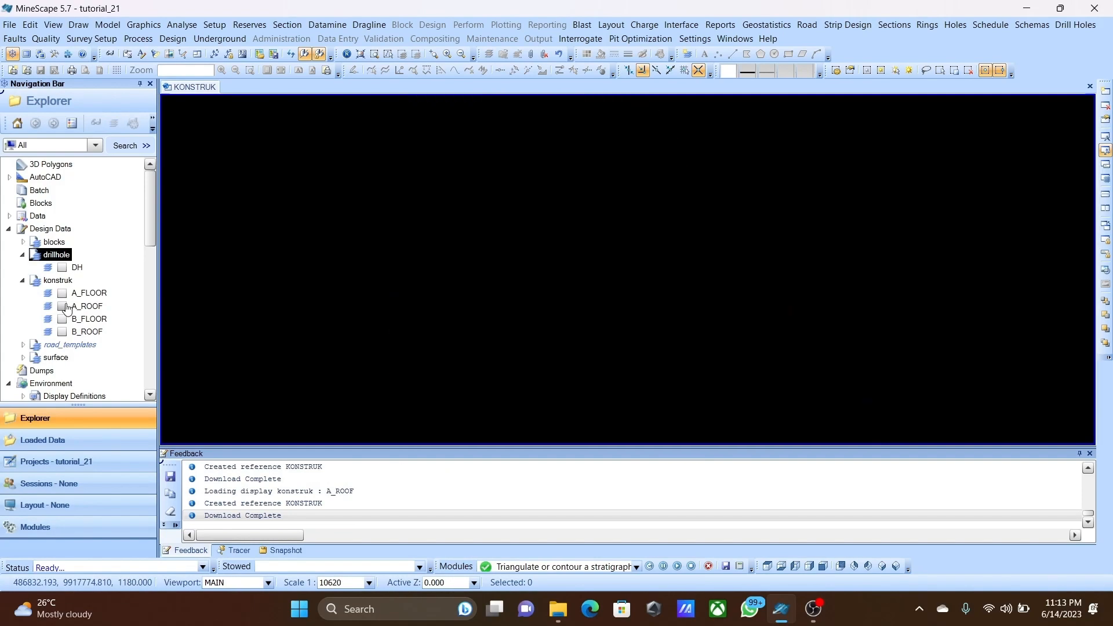
{"action": "left_click", "coordinate": [65, 320]}
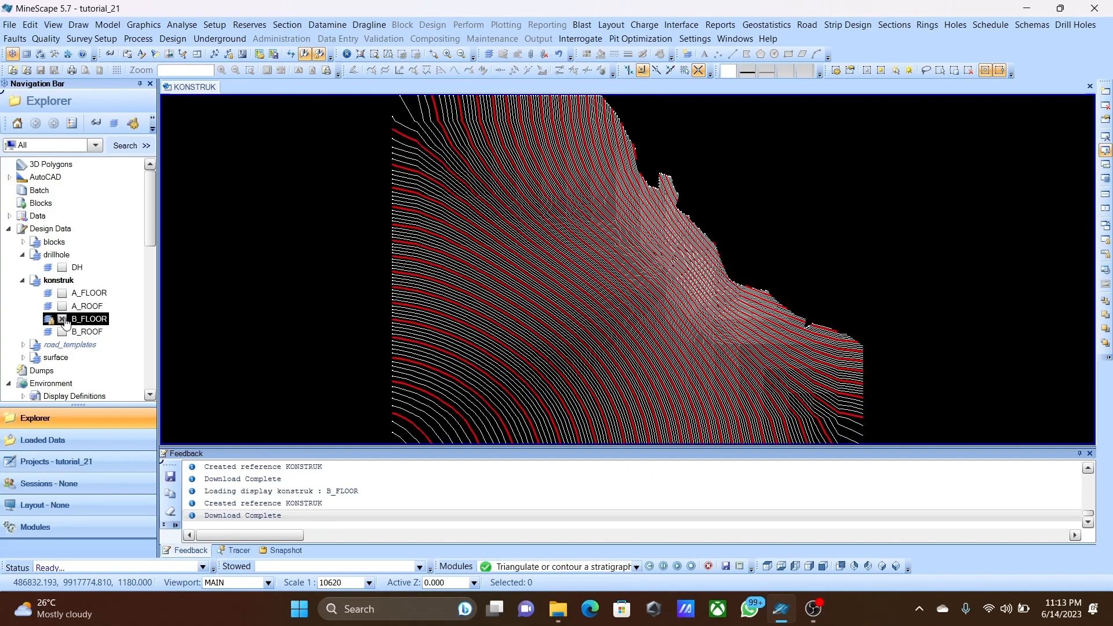
{"action": "left_click", "coordinate": [63, 319]}
{"action": "left_click", "coordinate": [63, 333]}
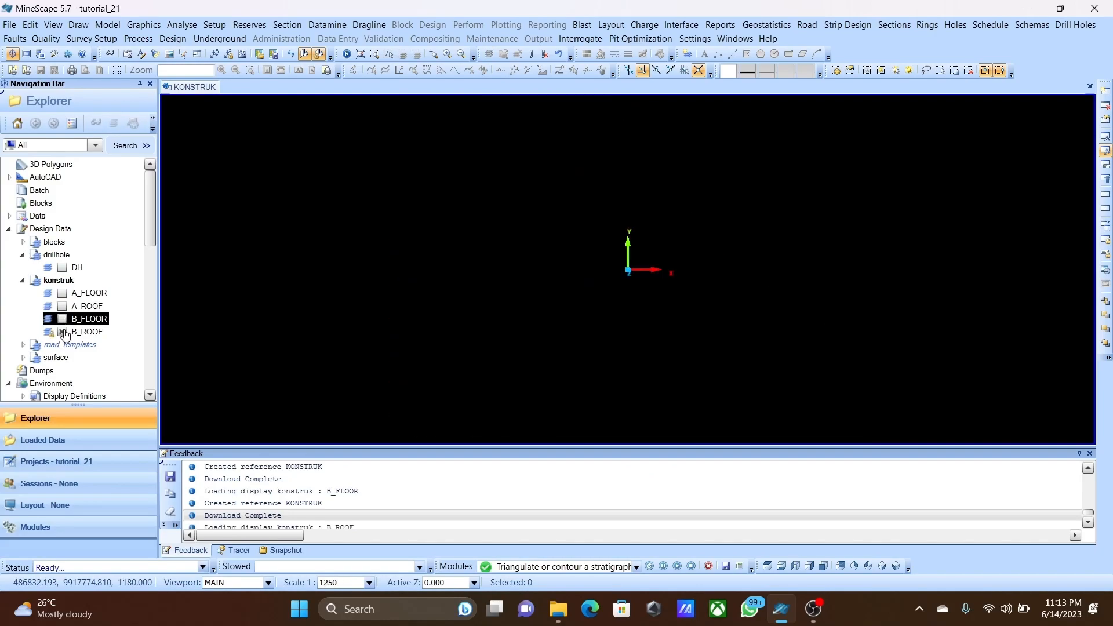
{"action": "left_click", "coordinate": [63, 333]}
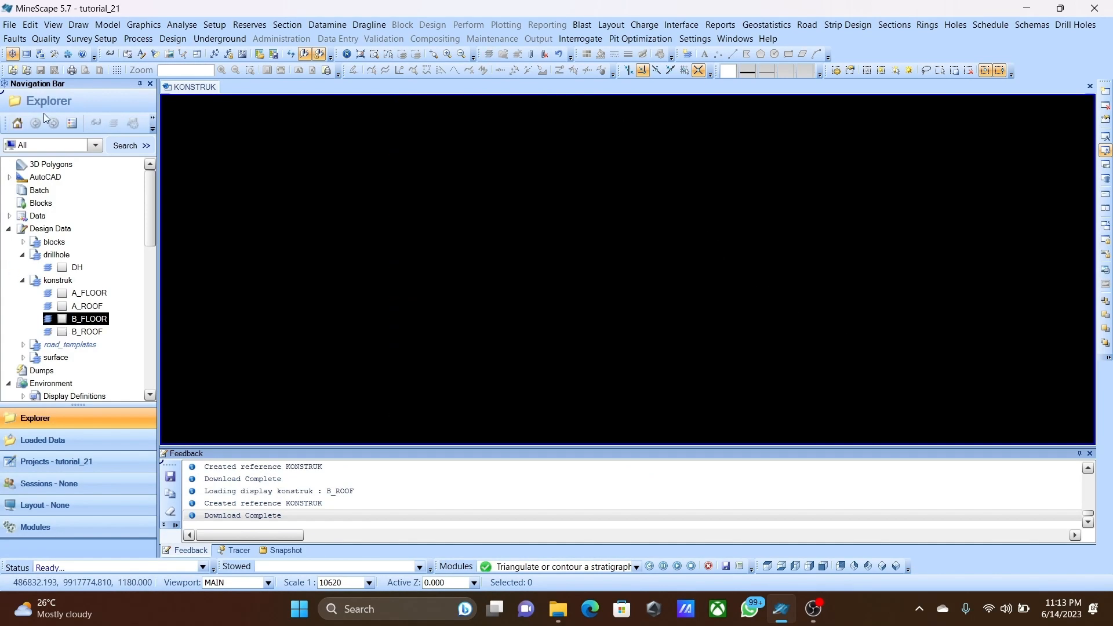
Start a multiple interval extent of schemaa and add the intervals B and A.
{"action": "left_click", "coordinate": [148, 22]}
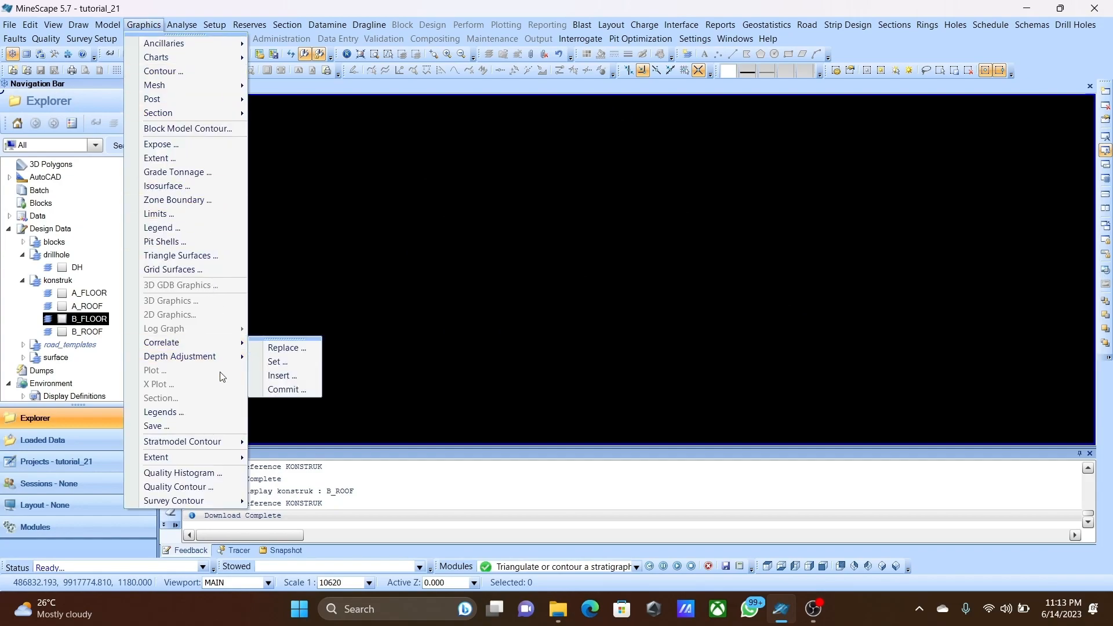
{"action": "mouse_move", "coordinate": [208, 459]}
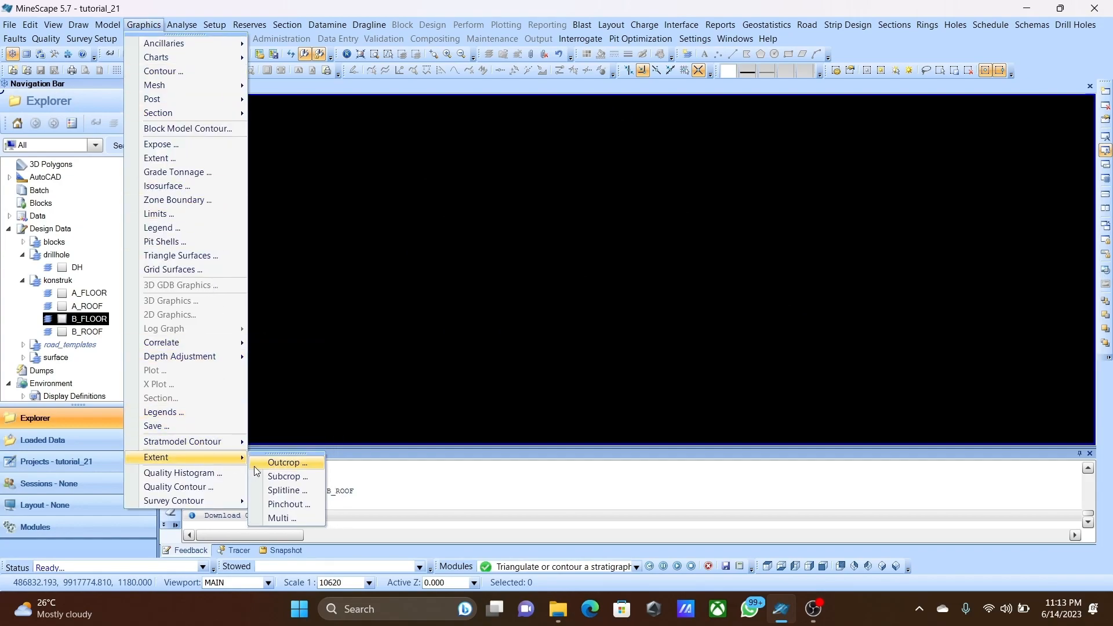
{"action": "left_click", "coordinate": [298, 520]}
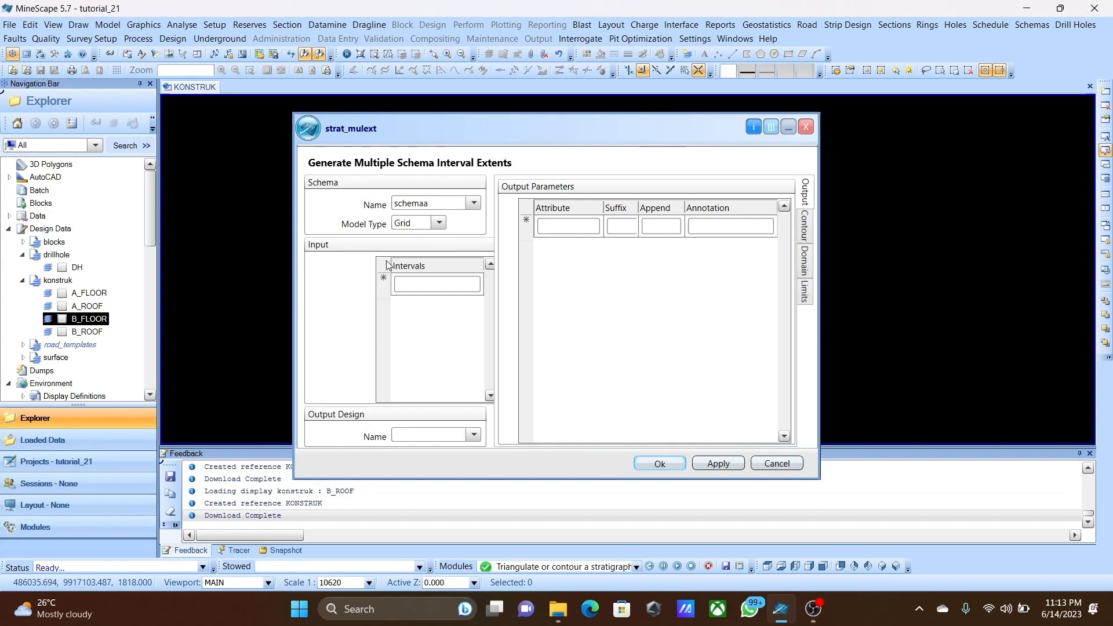
{"action": "left_click", "coordinate": [433, 291]}
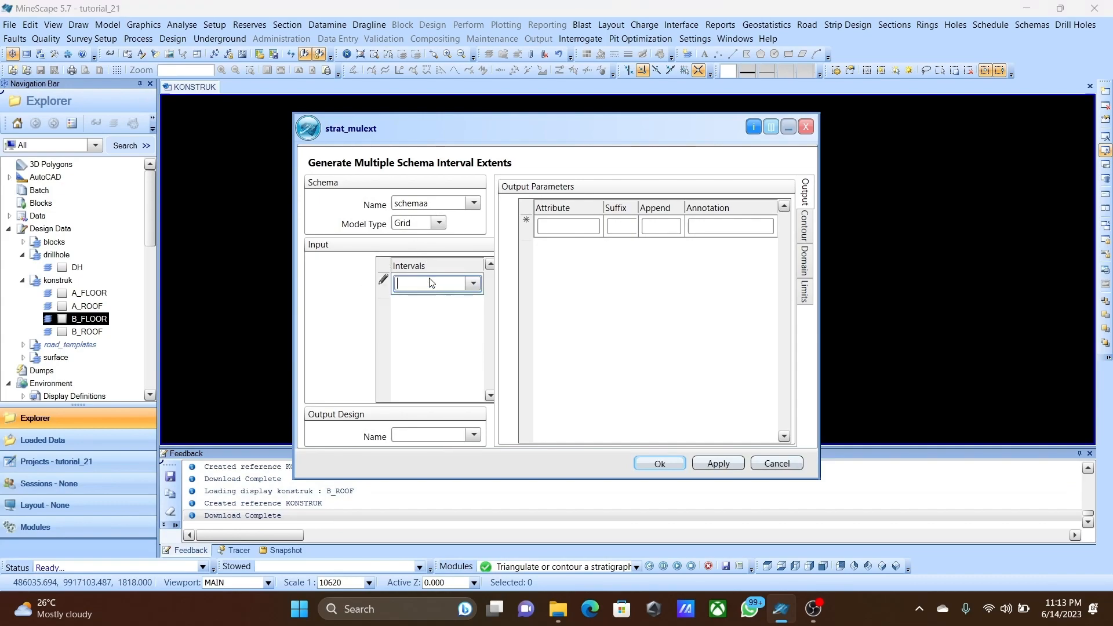
{"action": "type", "text": "B"}
{"action": "key", "text": "Return"}
{"action": "type", "text": "A"}
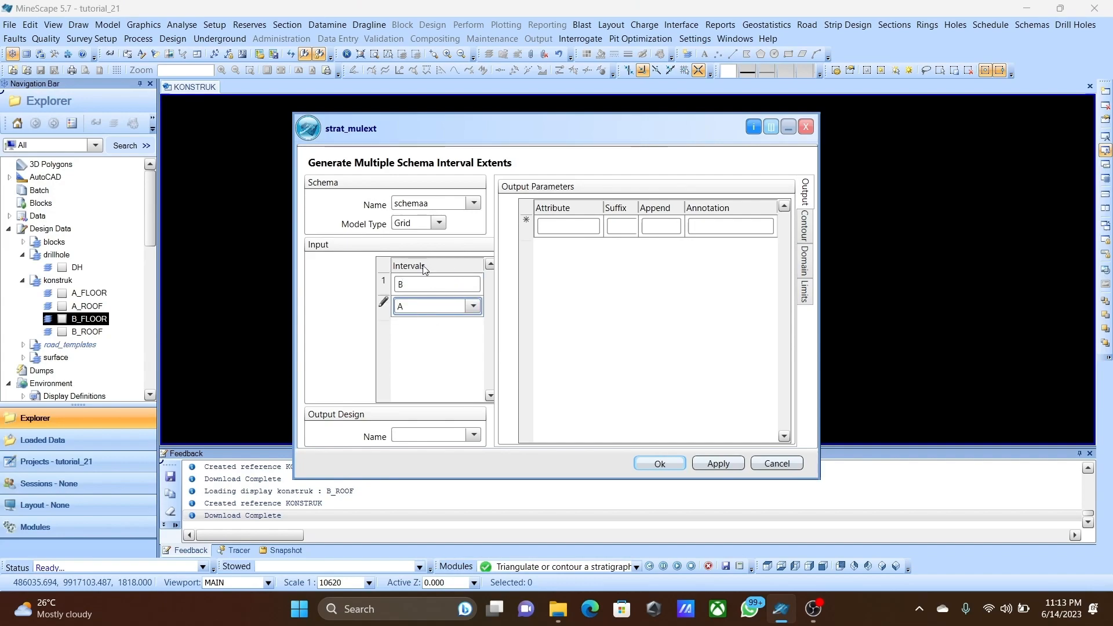
{"action": "key", "text": "Return"}
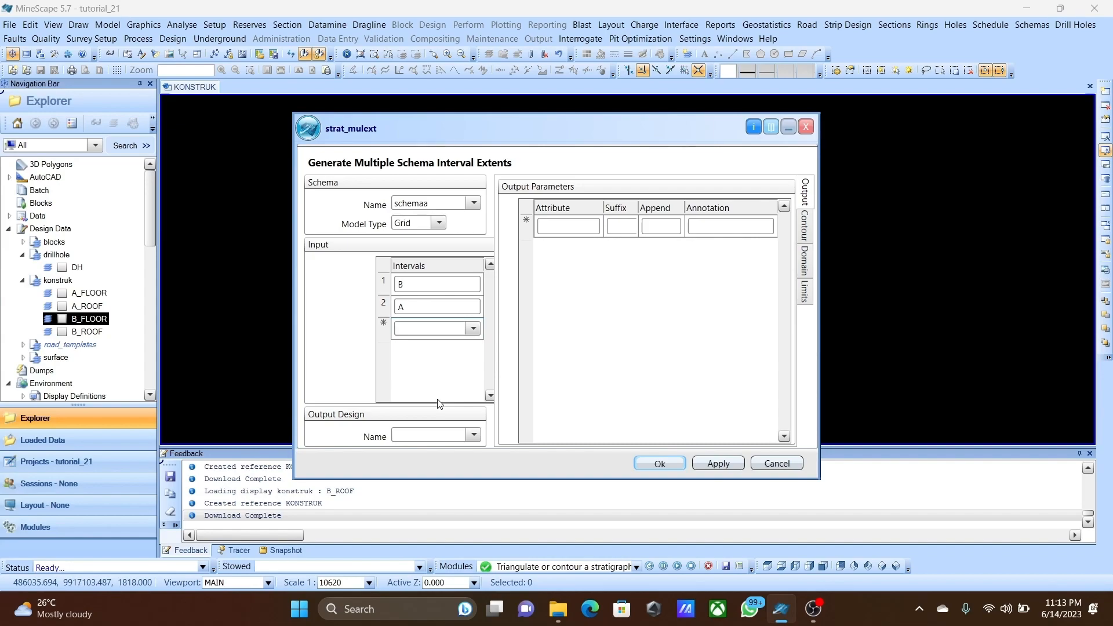
Create a design file named CROPLINE and set it as the extent's output design.
{"action": "right_click", "coordinate": [436, 438]}
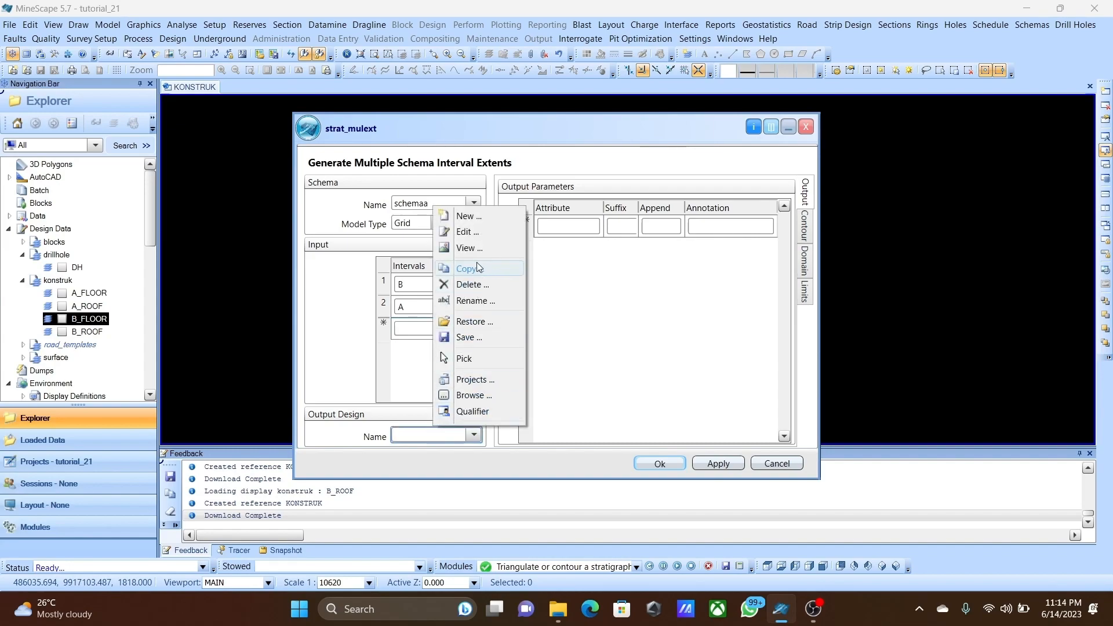
{"action": "left_click", "coordinate": [479, 221]}
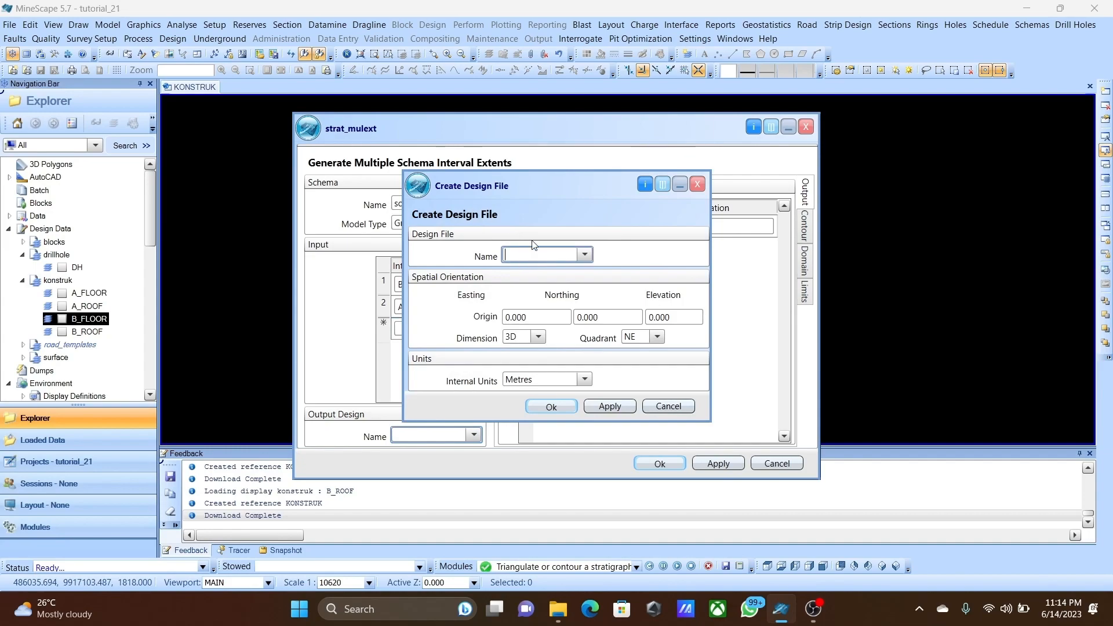
{"action": "type", "text": "CROPLINE"}
{"action": "left_click", "coordinate": [552, 407]}
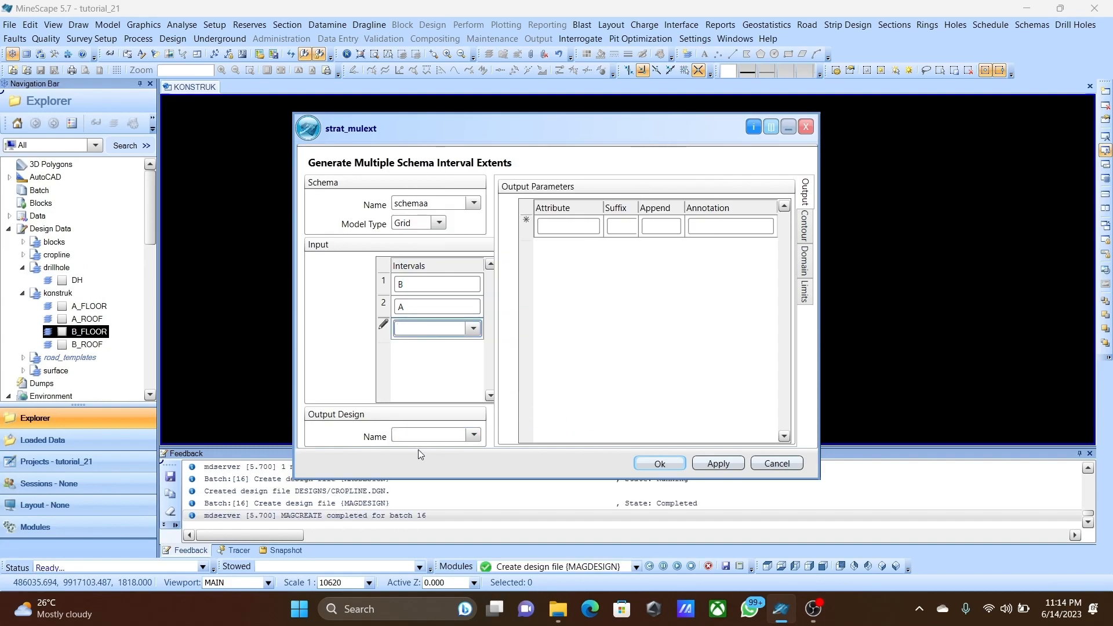
{"action": "left_click", "coordinate": [475, 436]}
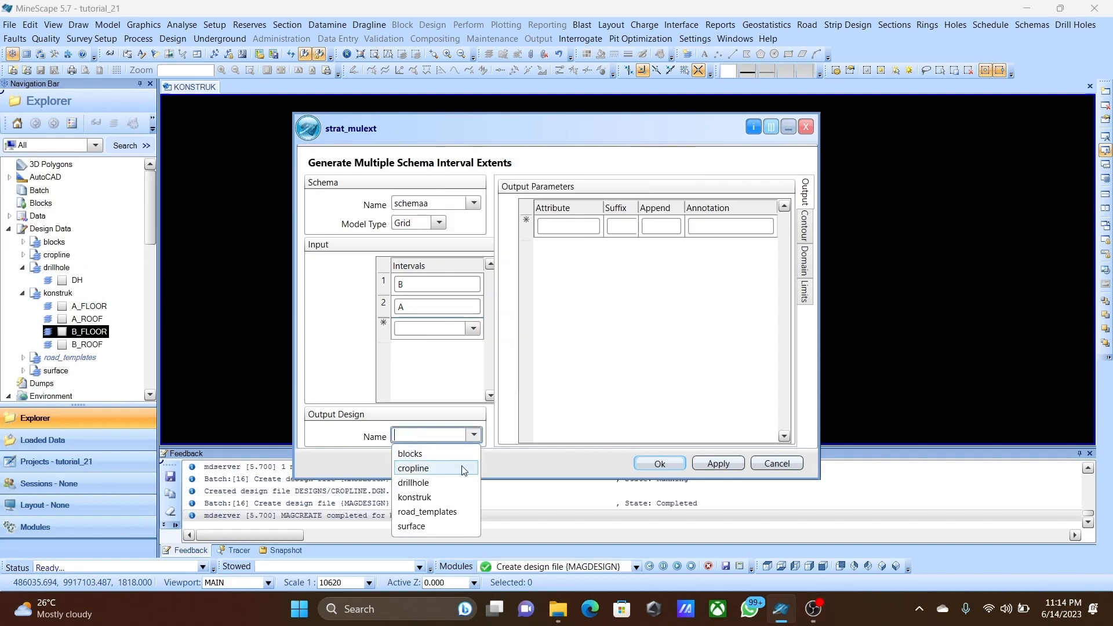
{"action": "left_click", "coordinate": [429, 468]}
Add Roof_subcrop and Floor_outcrop as output attributes of the multiple interval extent for the cropline design.
{"action": "left_click", "coordinate": [563, 223]}
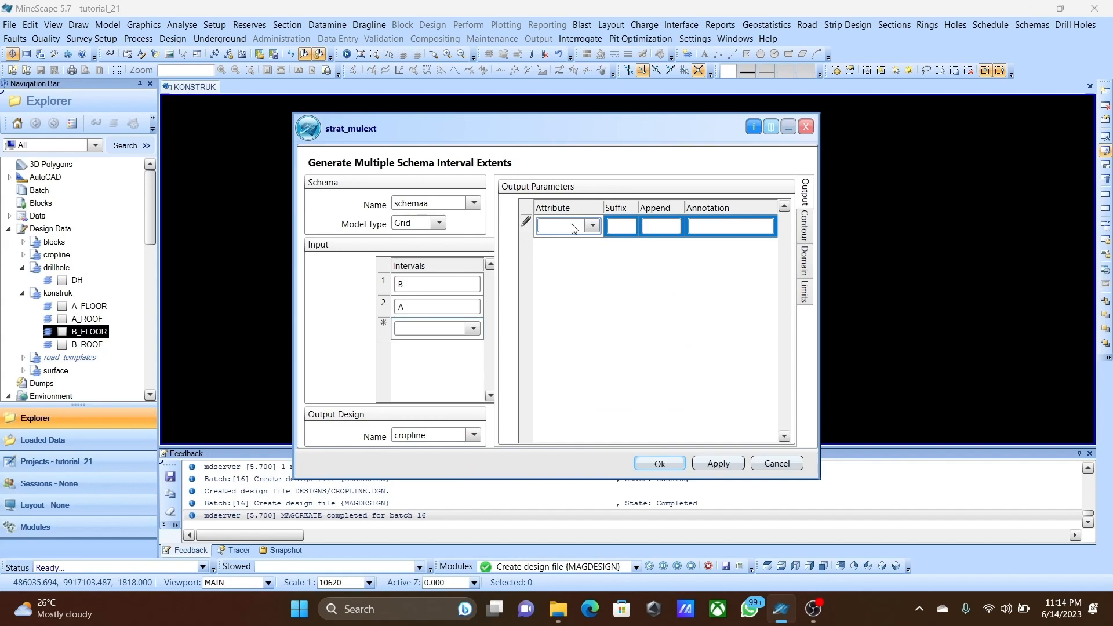
{"action": "left_click", "coordinate": [588, 226]}
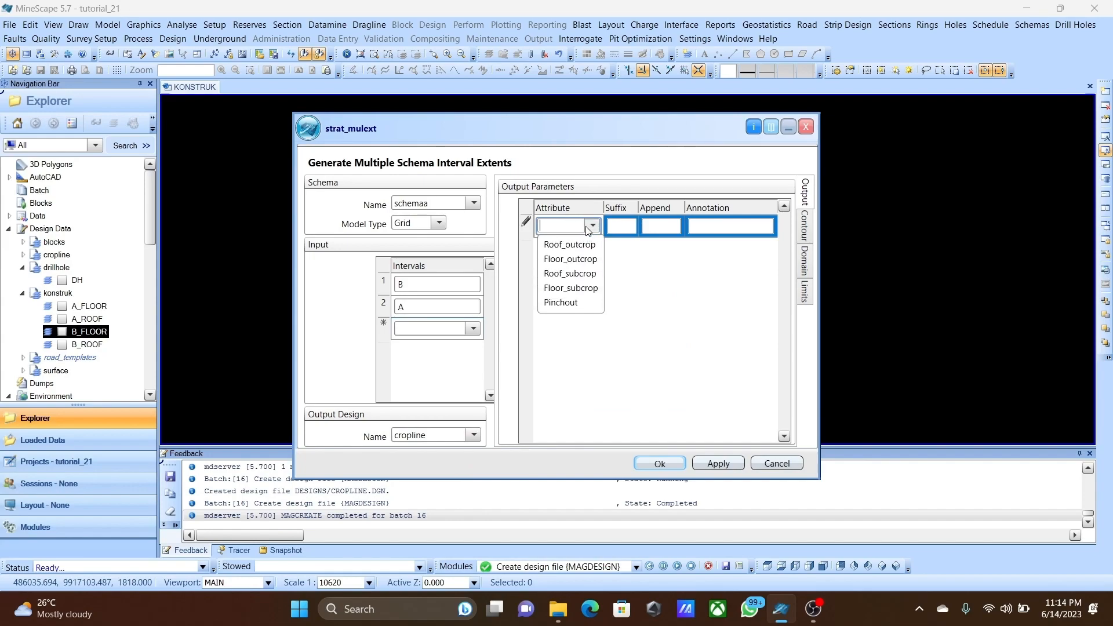
{"action": "left_click", "coordinate": [574, 274]}
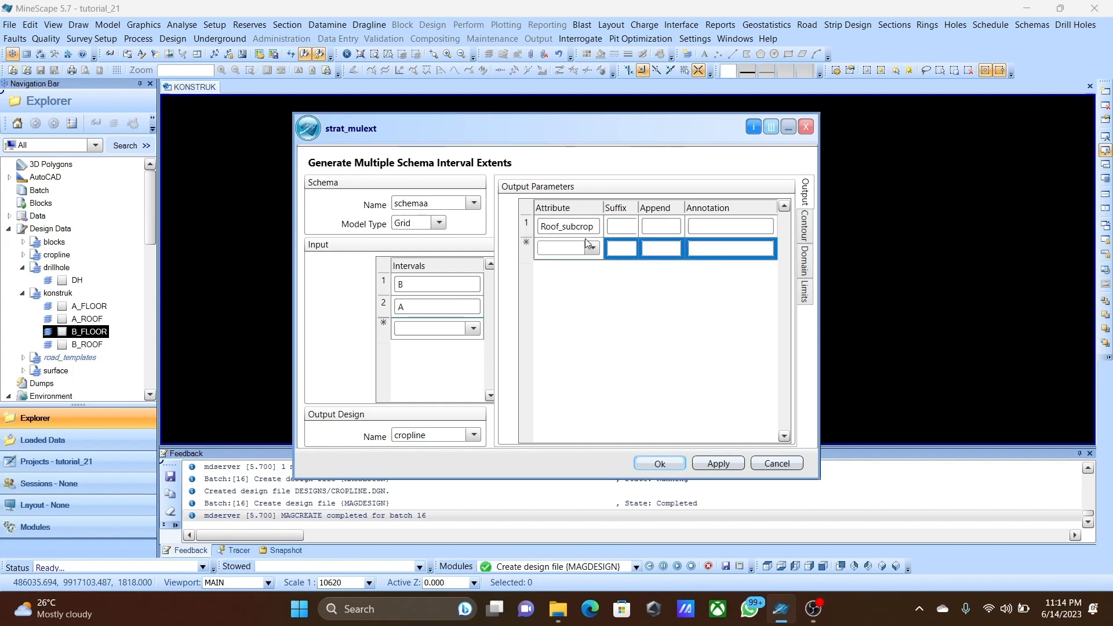
{"action": "left_click", "coordinate": [595, 227]}
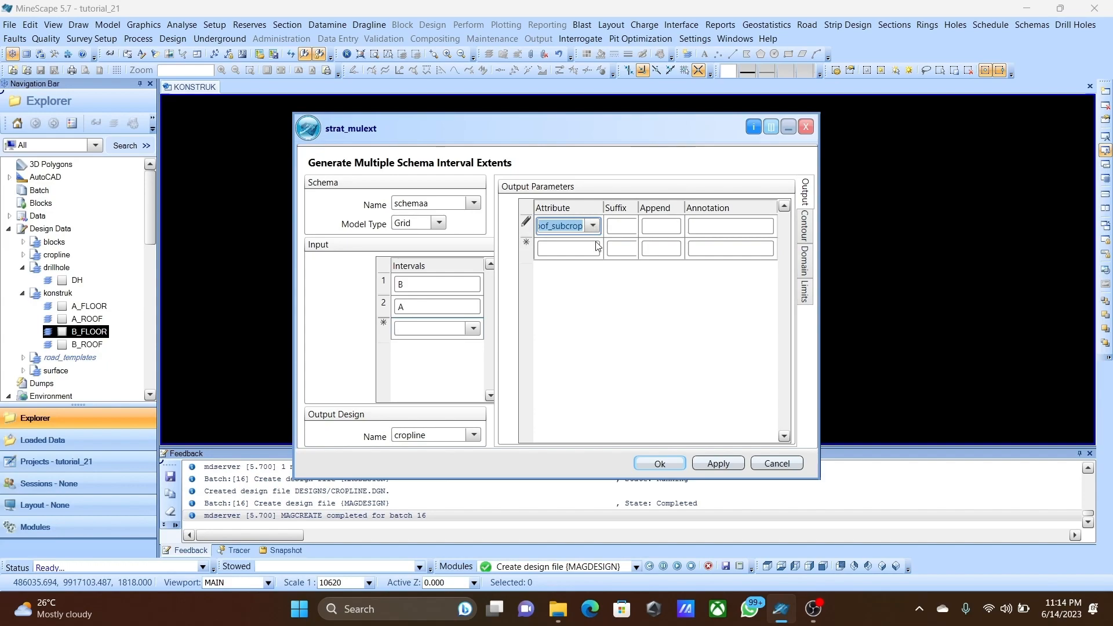
{"action": "left_click", "coordinate": [597, 247]}
{"action": "left_click", "coordinate": [594, 245]}
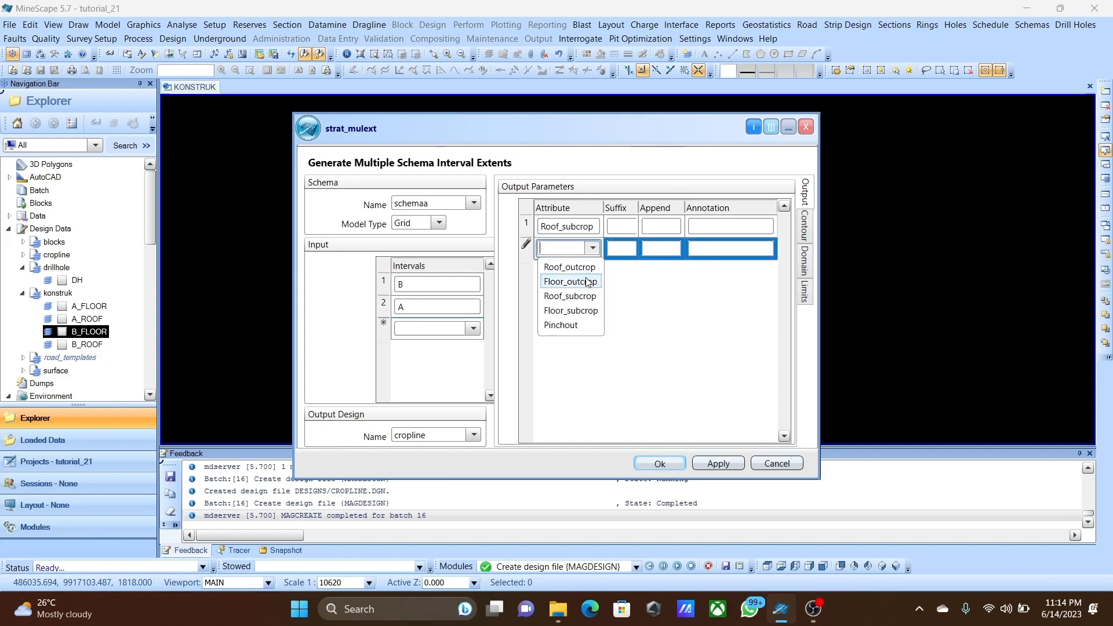
{"action": "left_click", "coordinate": [587, 282]}
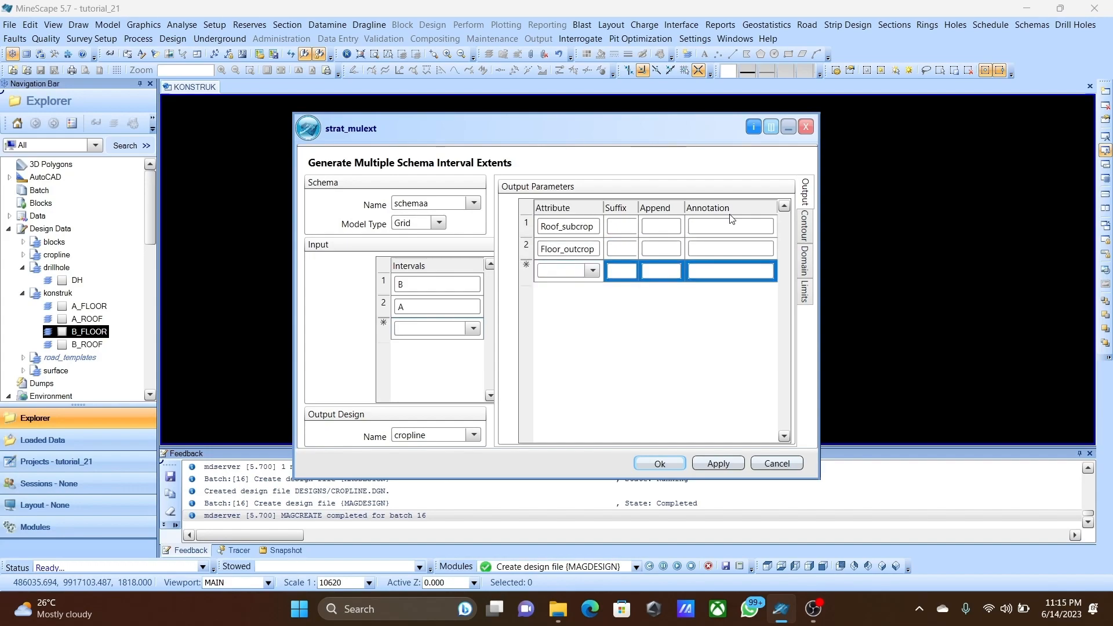
Set the extent's contour smoothing to Low, choose a sheet spec as its limits and generate the croplines.
{"action": "left_click", "coordinate": [804, 224]}
{"action": "left_click", "coordinate": [638, 208]}
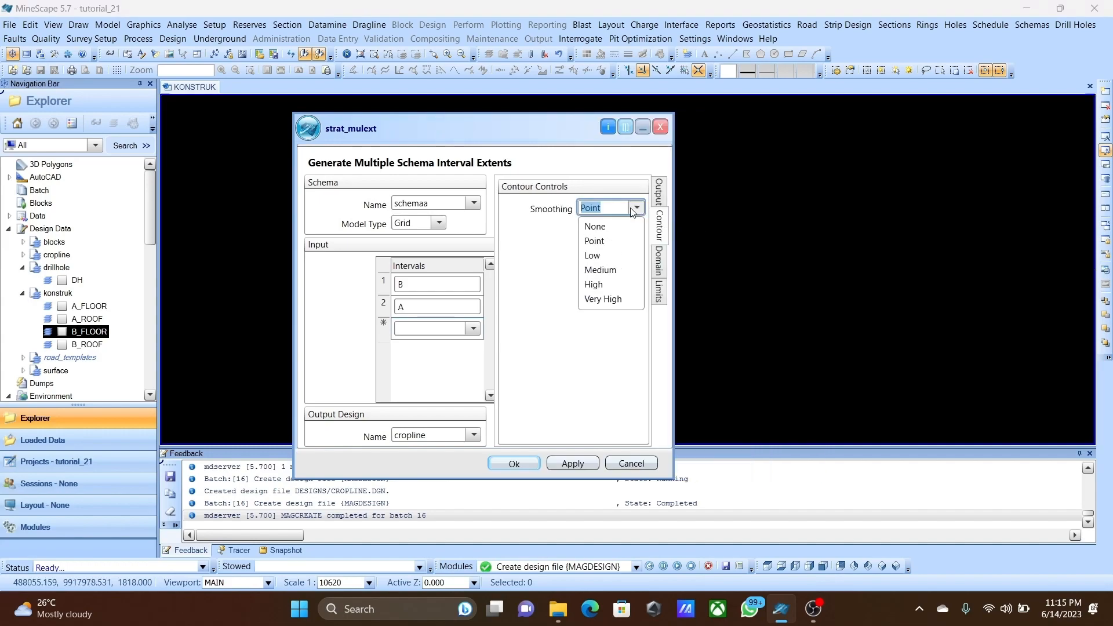
{"action": "left_click", "coordinate": [615, 240]}
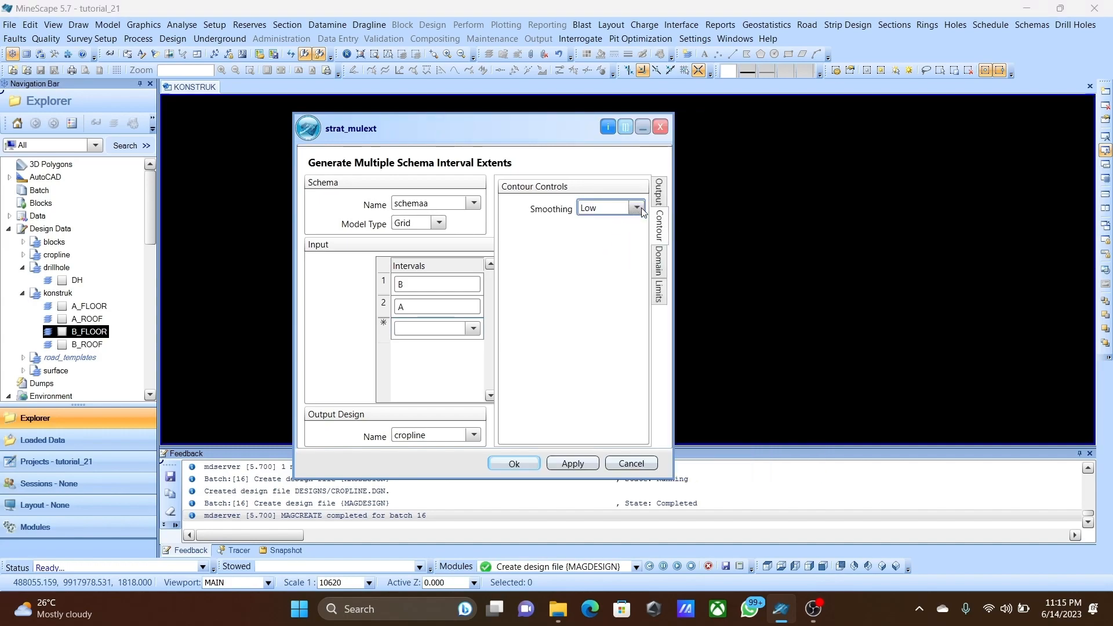
{"action": "left_click", "coordinate": [659, 293]}
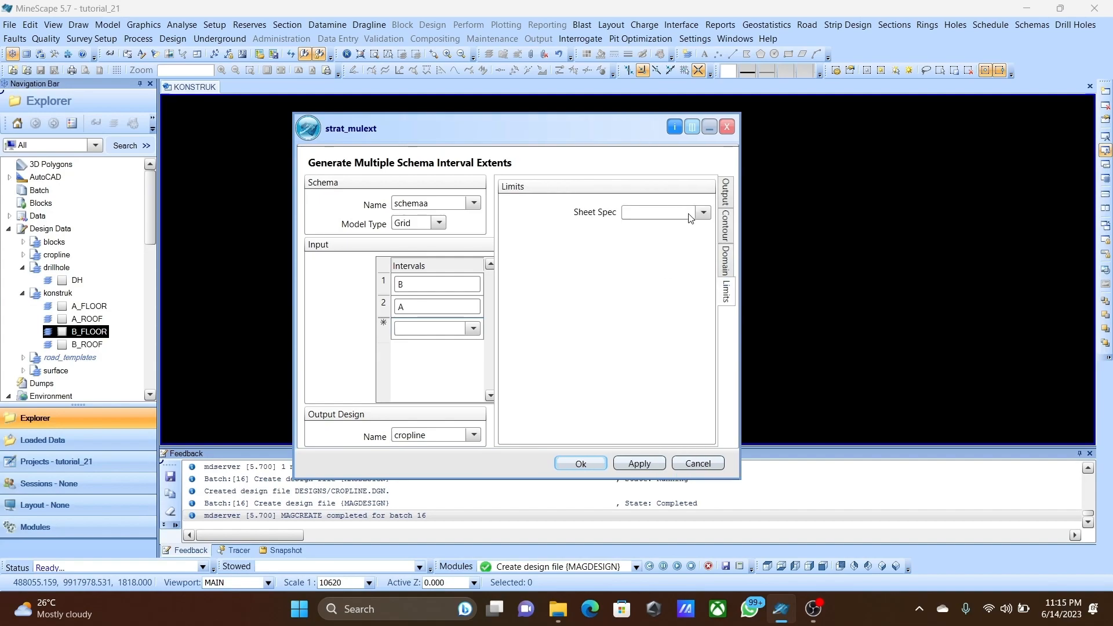
{"action": "left_click", "coordinate": [691, 214]}
{"action": "left_click", "coordinate": [686, 246]}
{"action": "left_click", "coordinate": [588, 464]}
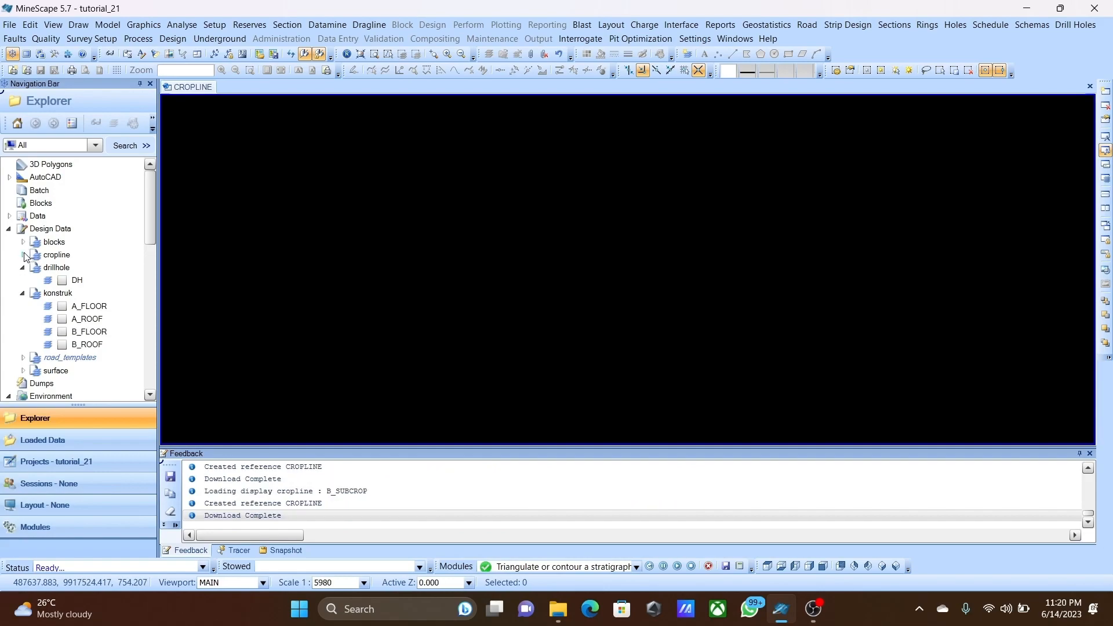
Display the cropline layers A_SUBCROP and B_SUBCROP one at a time to inspect the croplines.
{"action": "left_click", "coordinate": [23, 255]}
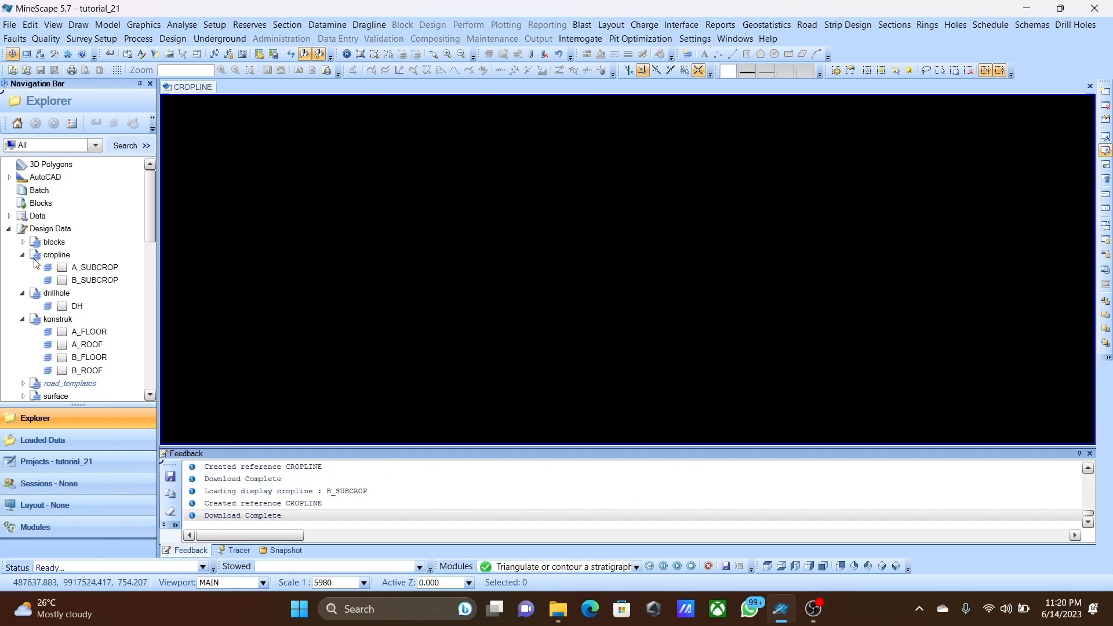
{"action": "left_click", "coordinate": [61, 268]}
{"action": "left_click", "coordinate": [62, 268]}
{"action": "left_click", "coordinate": [62, 281]}
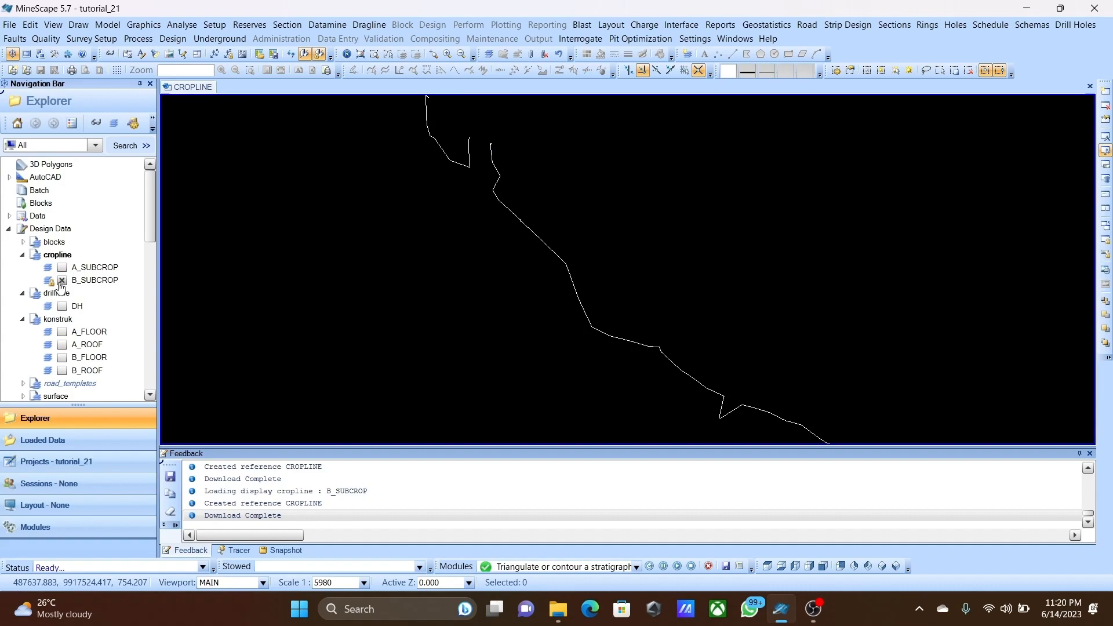
{"action": "left_click", "coordinate": [62, 281]}
{"action": "double_click", "coordinate": [28, 258]}
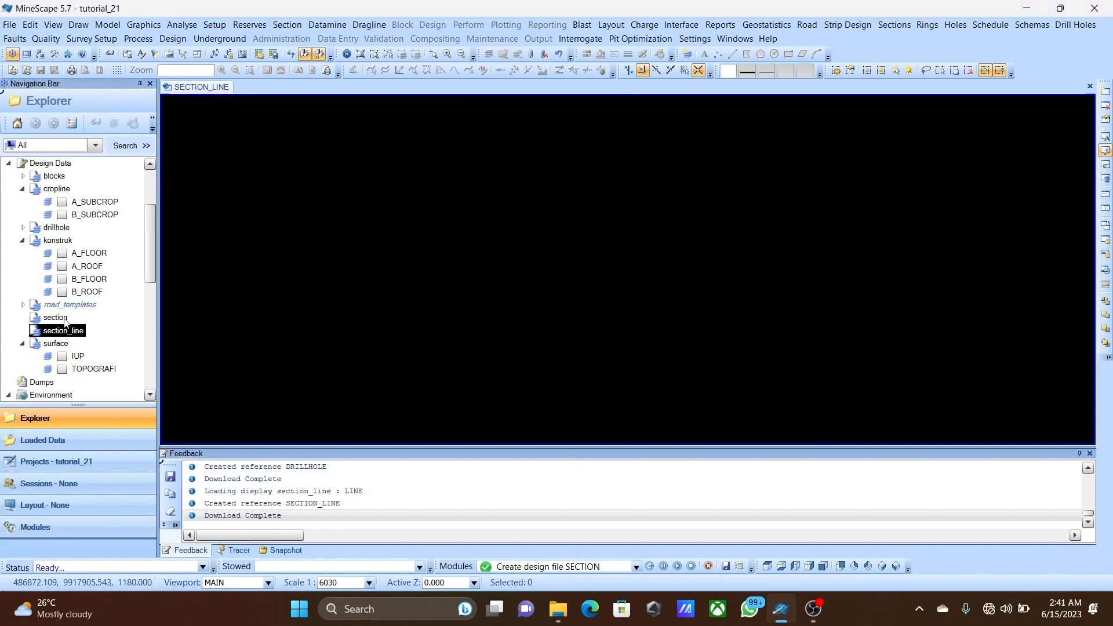
Display the DH layer of the drillhole design and collapse the cropline design's layer list.
{"action": "left_click", "coordinate": [24, 228]}
{"action": "left_click", "coordinate": [62, 240]}
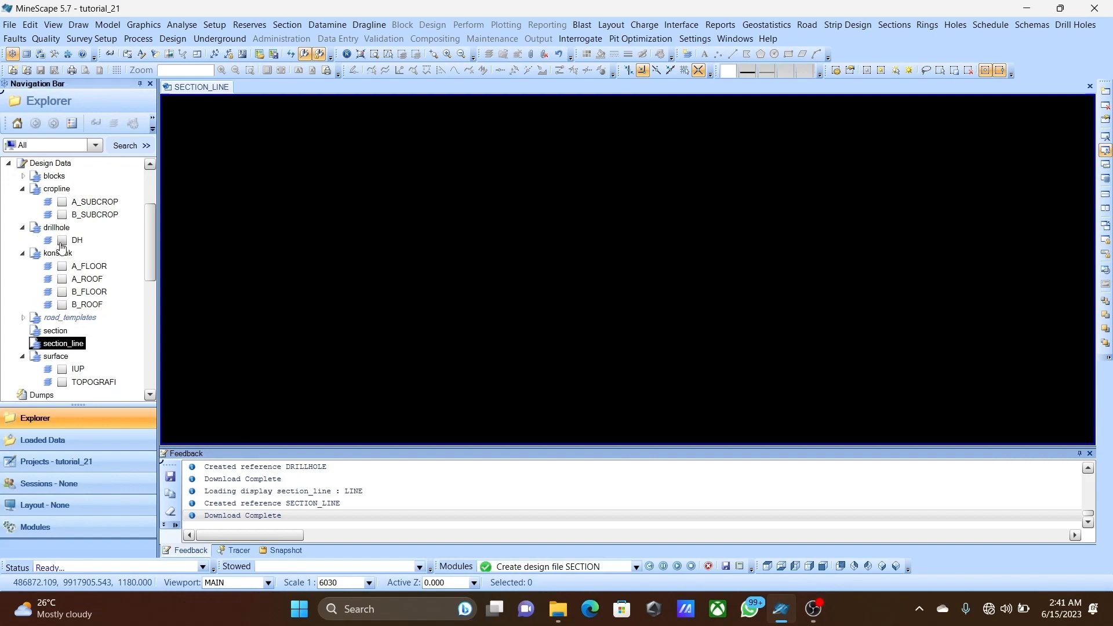
{"action": "left_click", "coordinate": [27, 189]}
{"action": "left_click", "coordinate": [23, 189]}
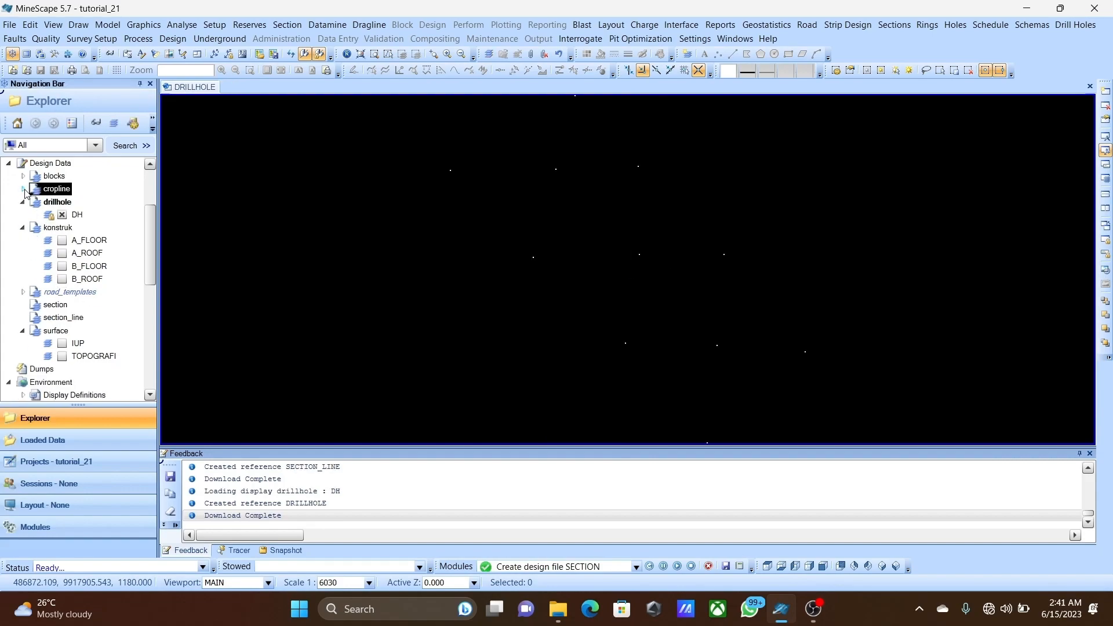
{"action": "left_click", "coordinate": [39, 307]}
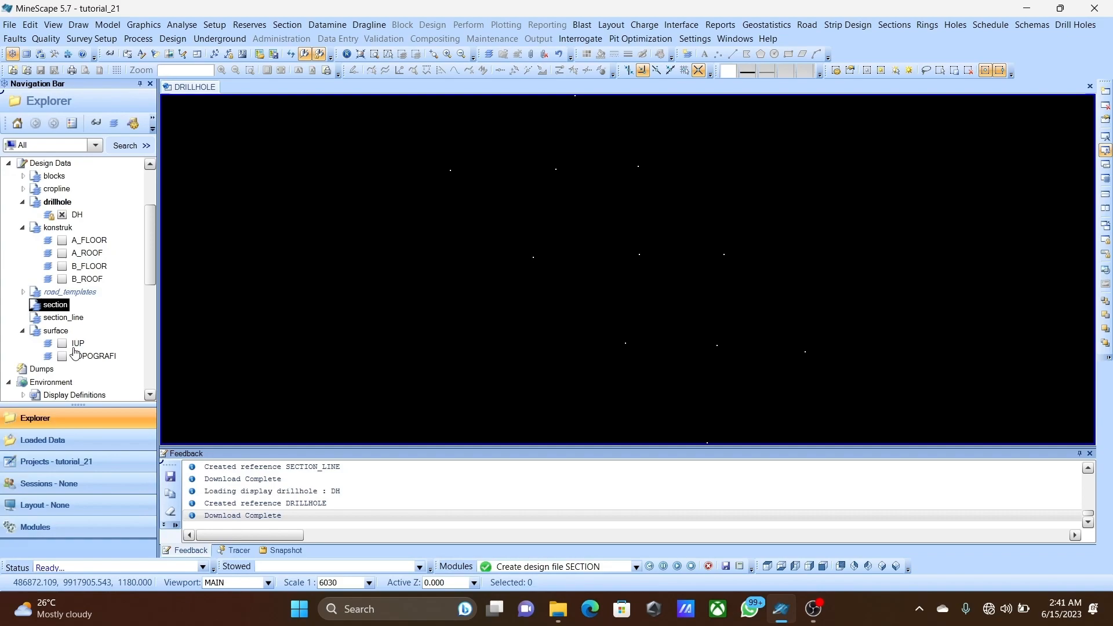
Create a new layer named LINE in the section_line design file.
{"action": "left_click", "coordinate": [64, 320]}
{"action": "right_click", "coordinate": [64, 321]}
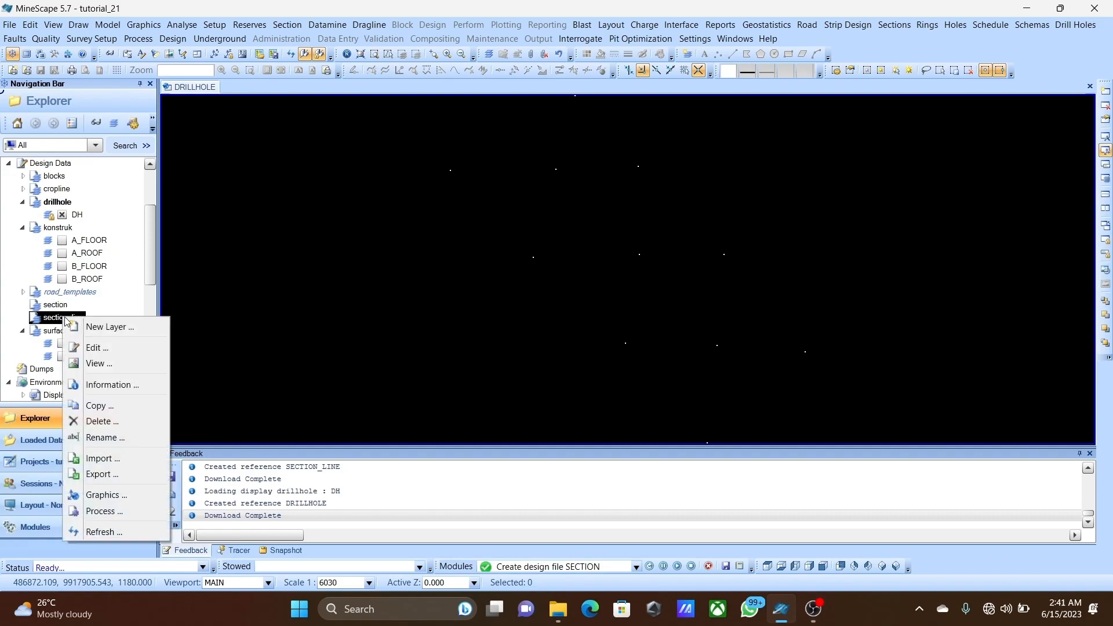
{"action": "left_click", "coordinate": [57, 320]}
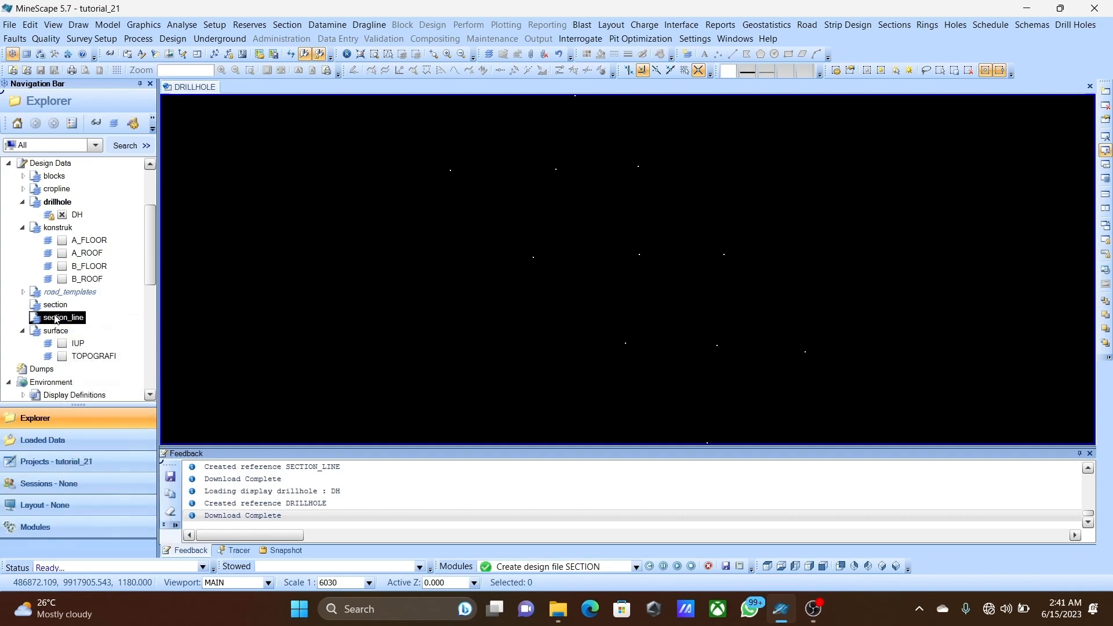
{"action": "right_click", "coordinate": [56, 320]}
{"action": "left_click", "coordinate": [74, 325]}
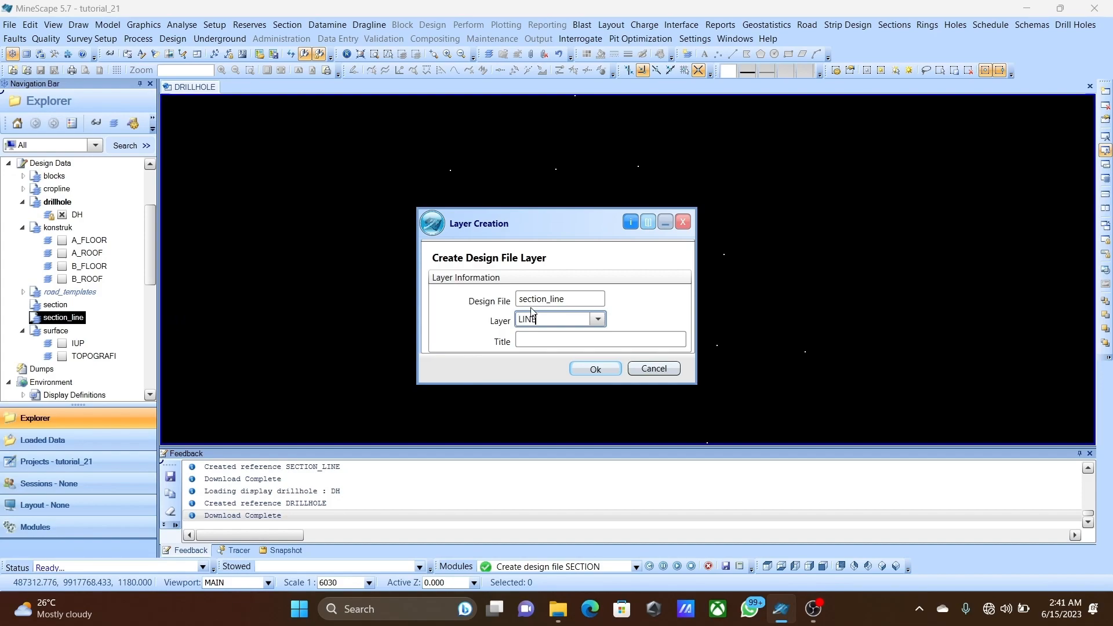
{"action": "left_click", "coordinate": [606, 370]}
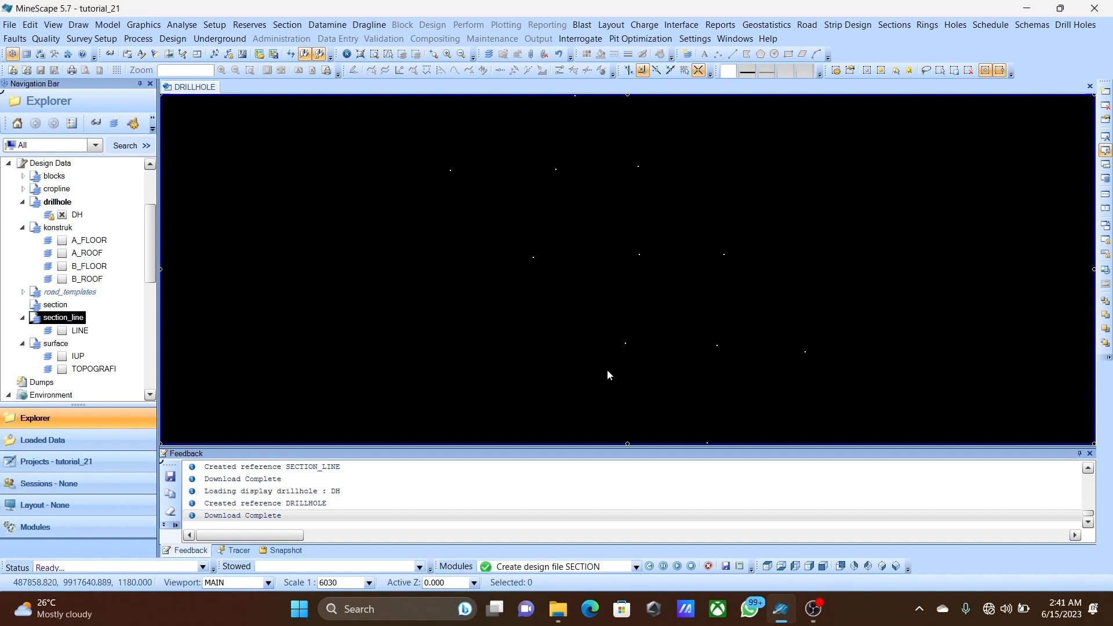
Display the LINE layer of section_line together with the drill holes and open it for editing.
{"action": "left_click", "coordinate": [63, 331]}
{"action": "right_click", "coordinate": [75, 333]}
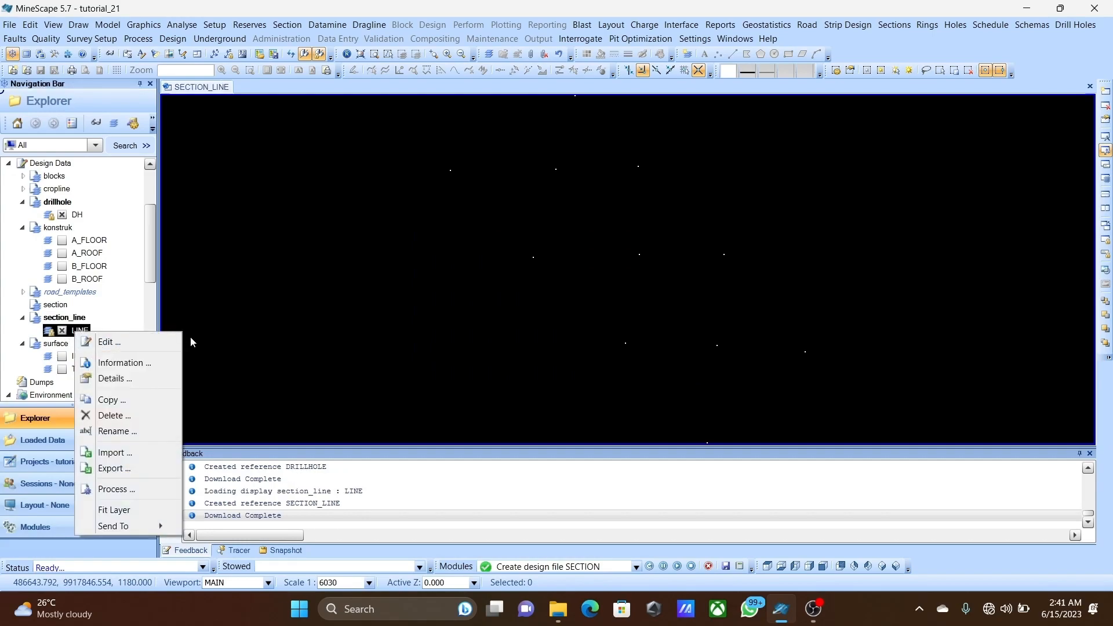
{"action": "left_click", "coordinate": [110, 342]}
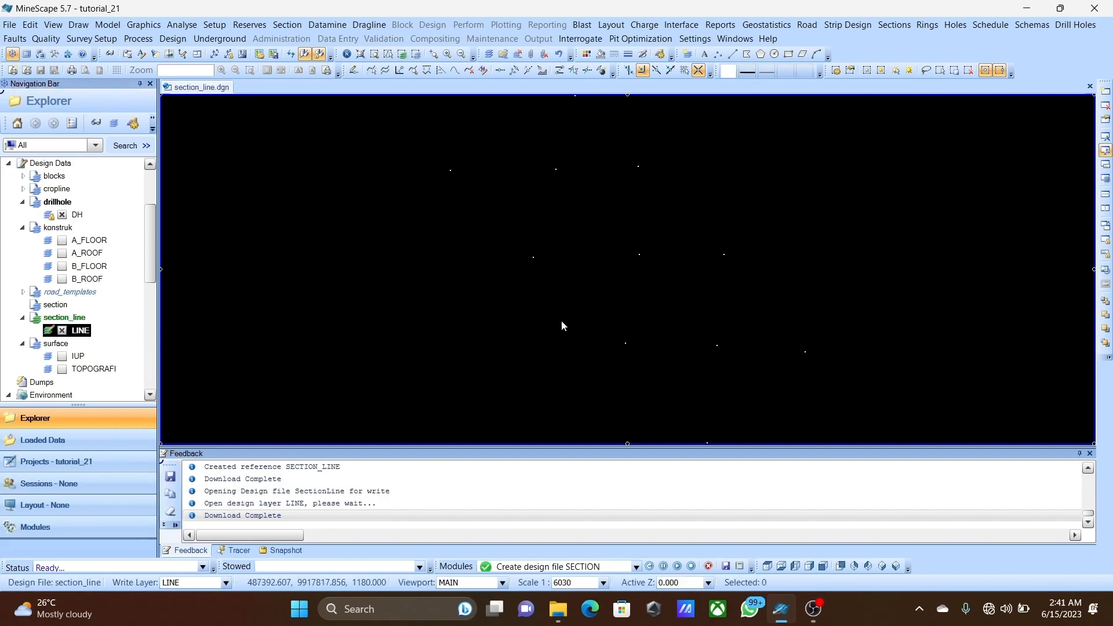
Draw the first section line from north to south through the three drill holes of the western slanted row.
{"action": "scroll", "coordinate": [571, 318], "scroll_direction": "up", "scroll_amount": 3}
{"action": "left_click", "coordinate": [733, 55]}
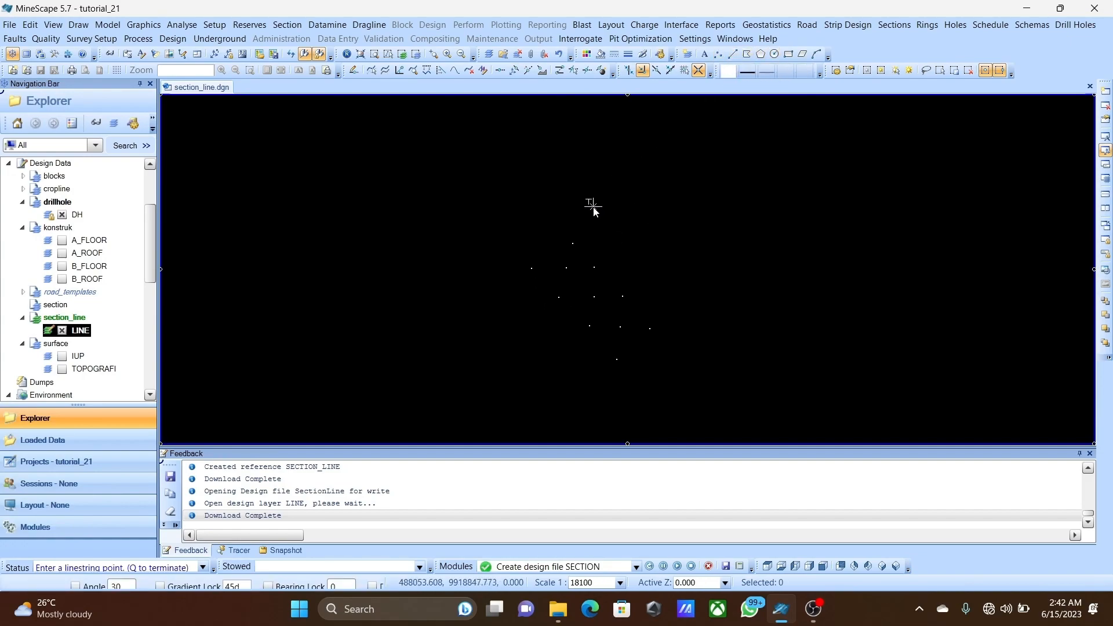
{"action": "left_click", "coordinate": [564, 186]}
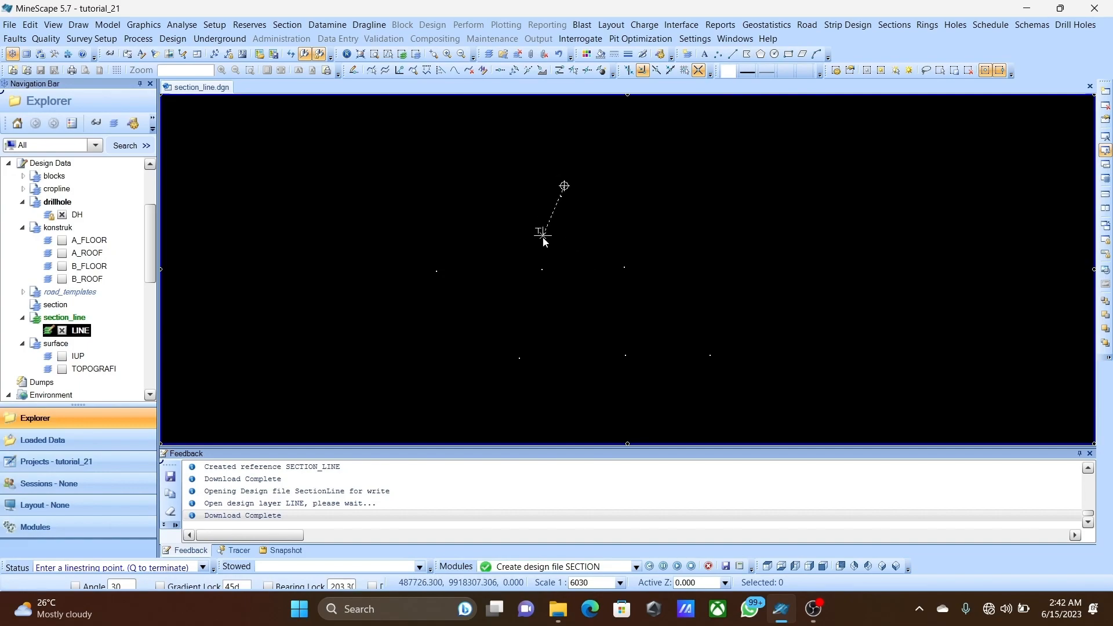
{"action": "left_click", "coordinate": [513, 382]}
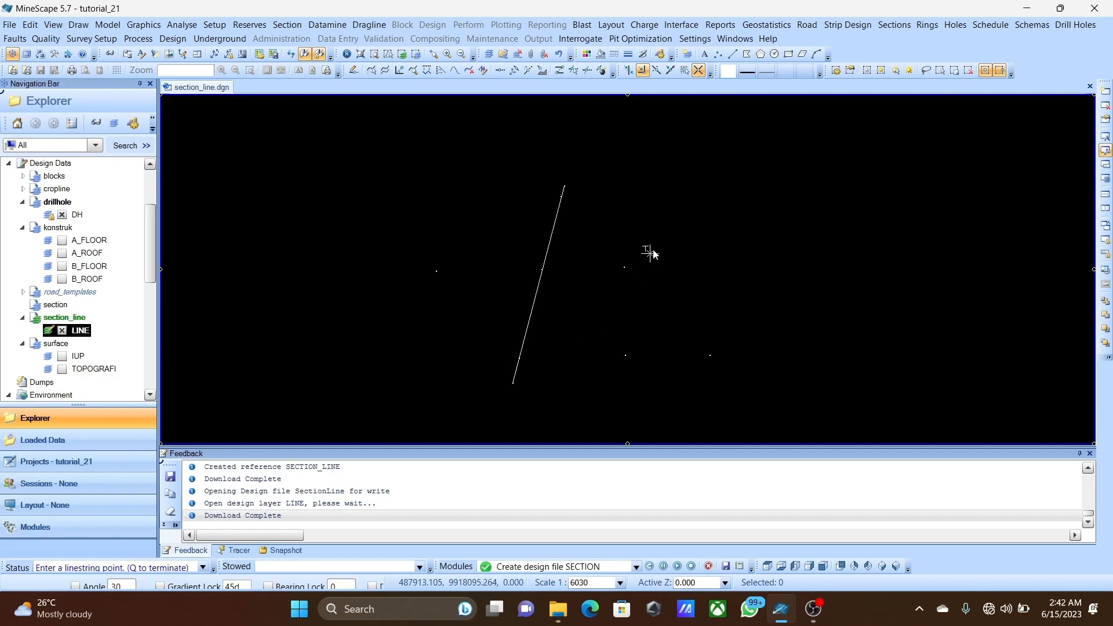
Draw a second north-south section line east of the first, through the middle row of drill holes.
{"action": "left_click", "coordinate": [732, 54]}
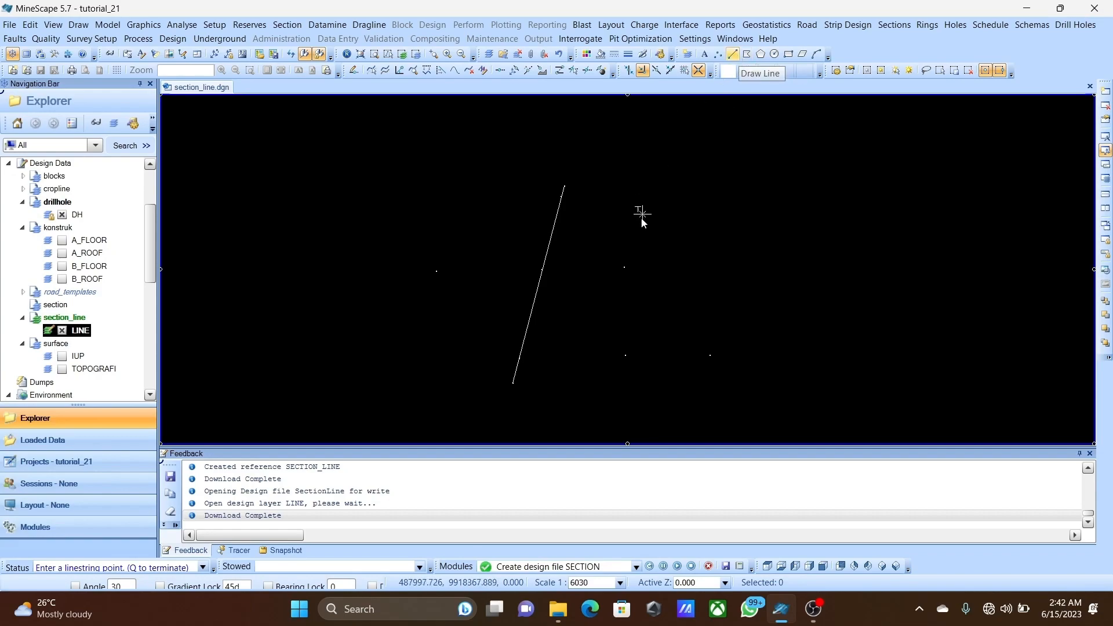
{"action": "left_click", "coordinate": [626, 240]}
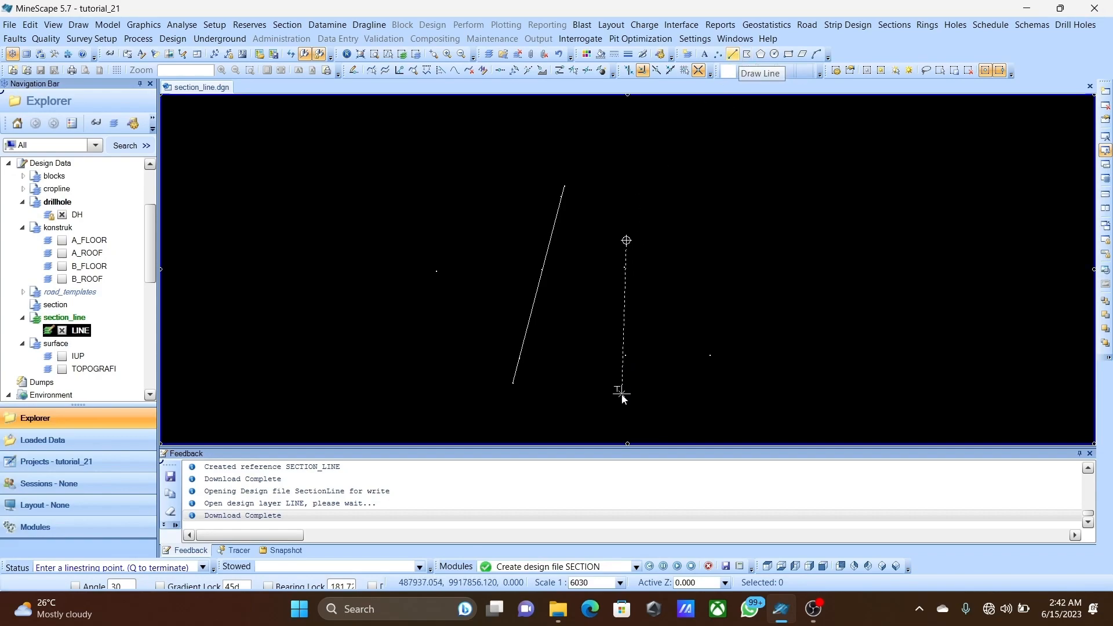
{"action": "scroll", "coordinate": [622, 395], "scroll_direction": "up", "scroll_amount": 1}
{"action": "scroll", "coordinate": [621, 387], "scroll_direction": "down", "scroll_amount": 1}
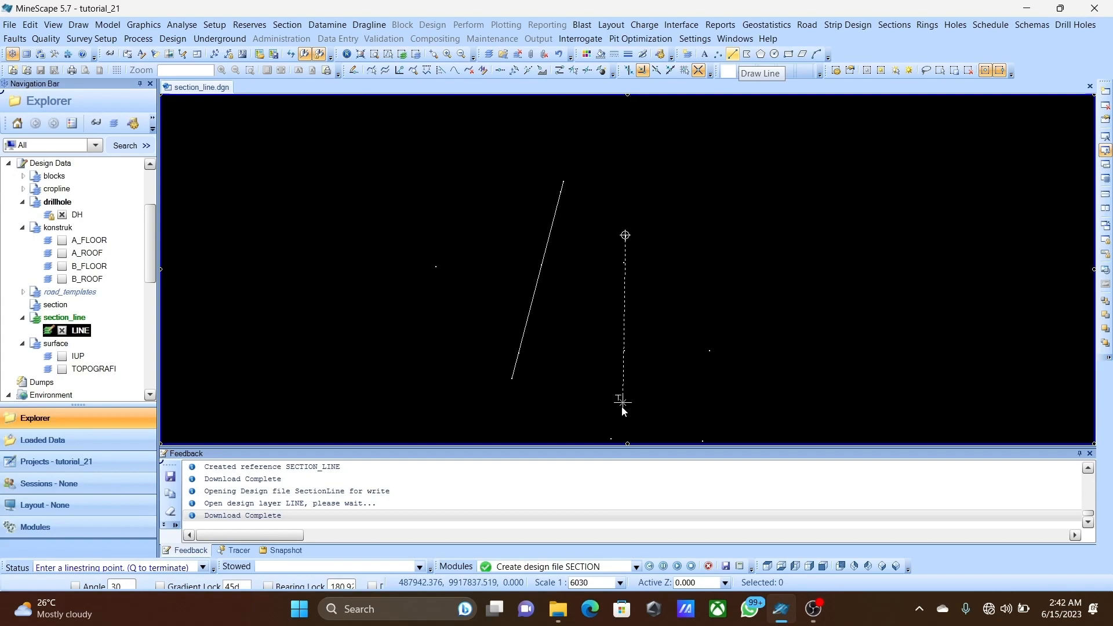
{"action": "scroll", "coordinate": [616, 421], "scroll_direction": "down", "scroll_amount": 2}
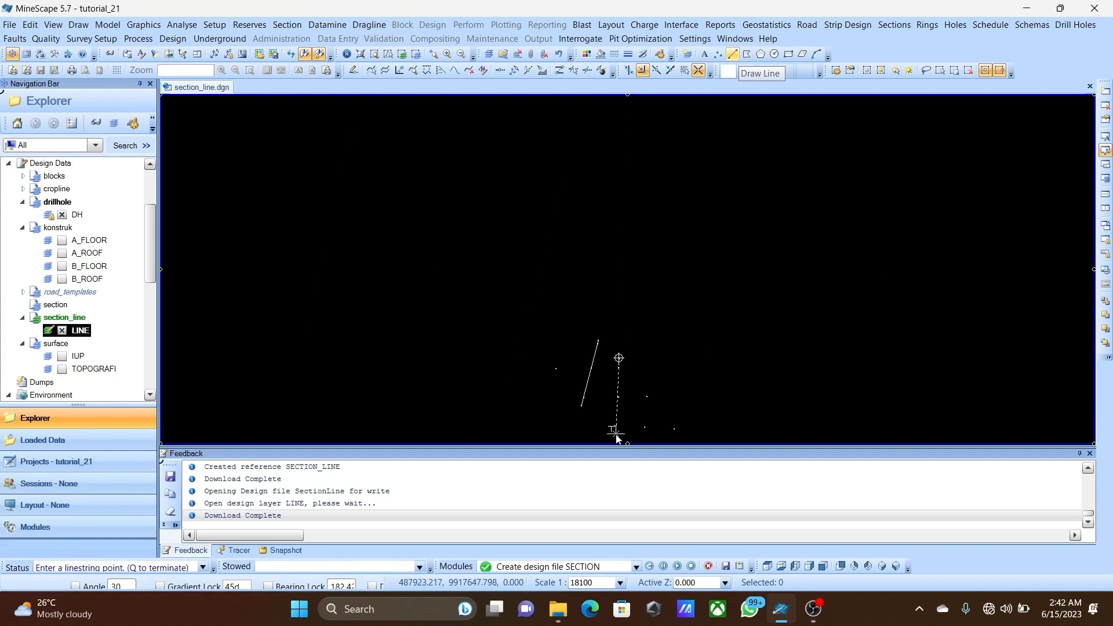
{"action": "left_click", "coordinate": [614, 433]}
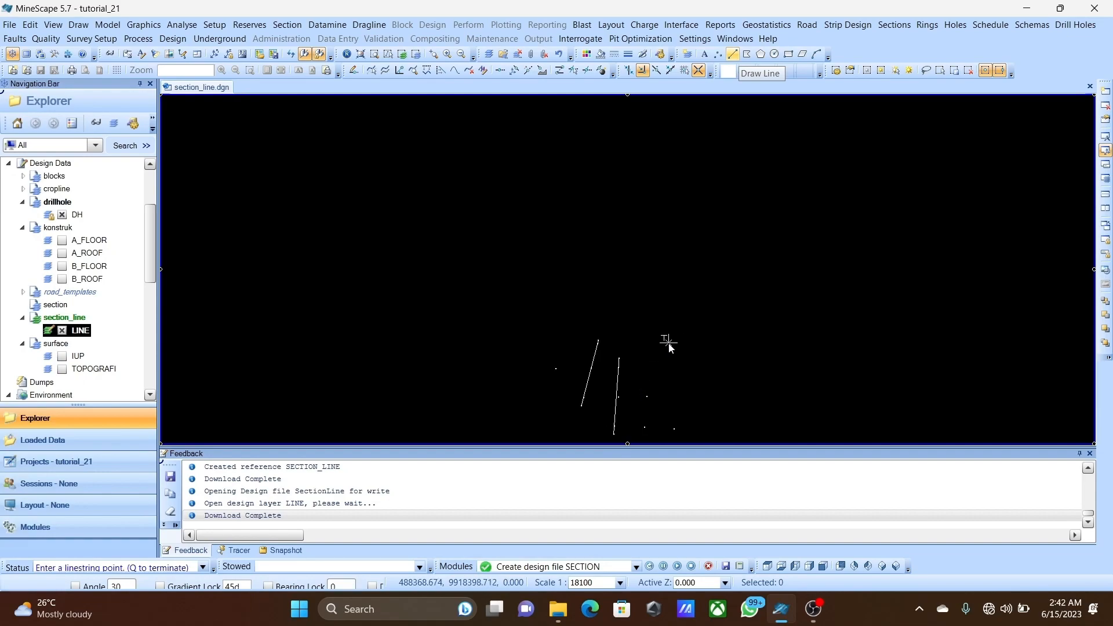
Draw a third north-south section line east of the second, through the next row of drill holes.
{"action": "left_click", "coordinate": [732, 55]}
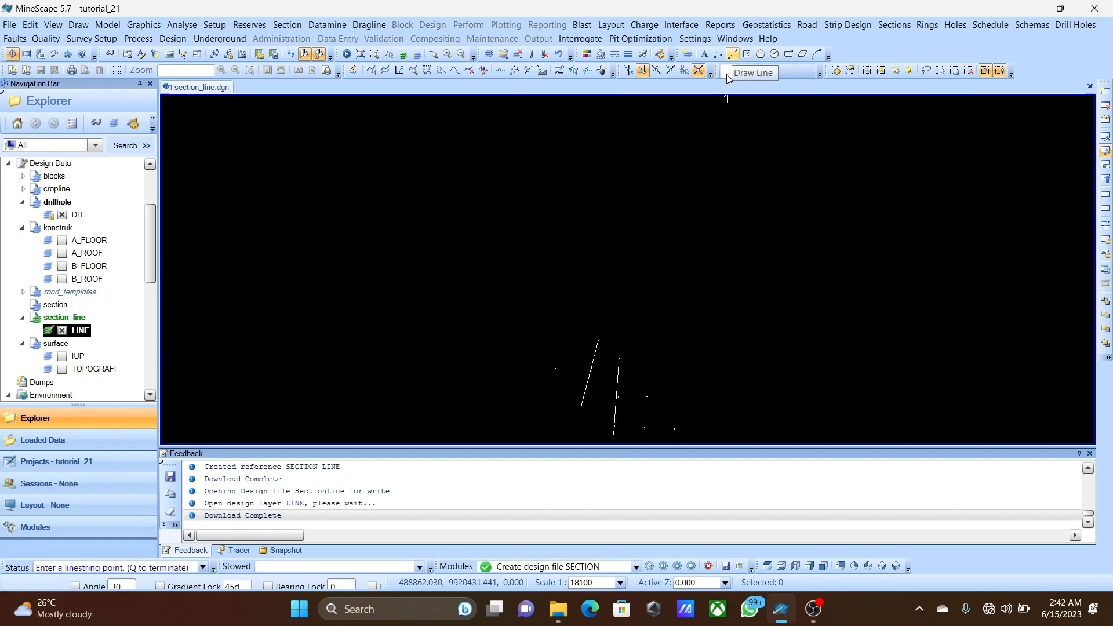
{"action": "left_click", "coordinate": [647, 383]}
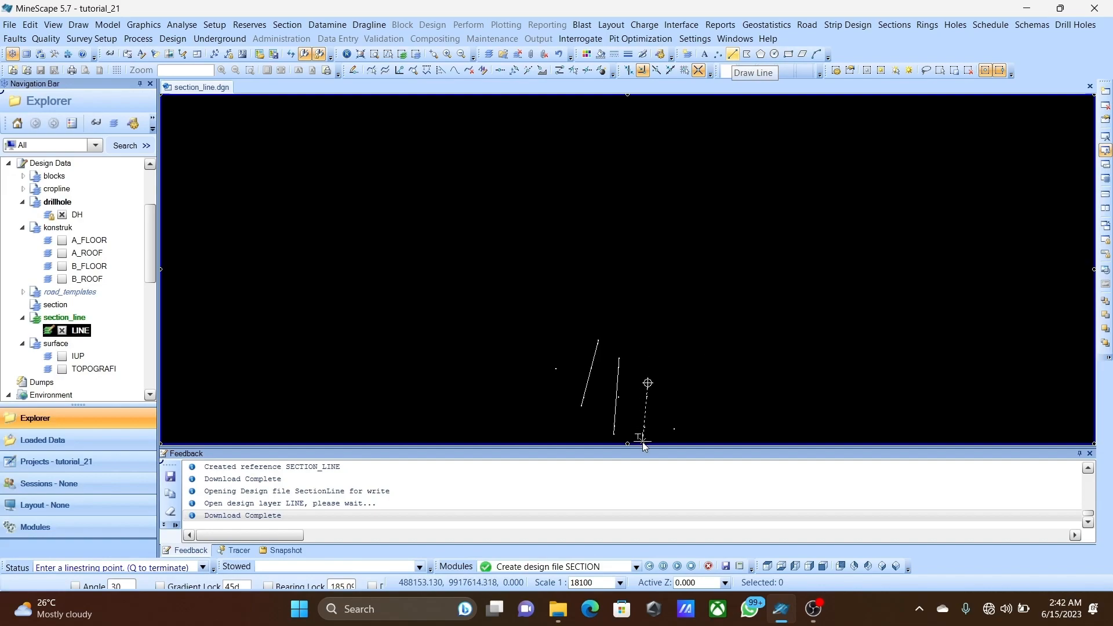
{"action": "scroll", "coordinate": [642, 444], "scroll_direction": "down", "scroll_amount": 3}
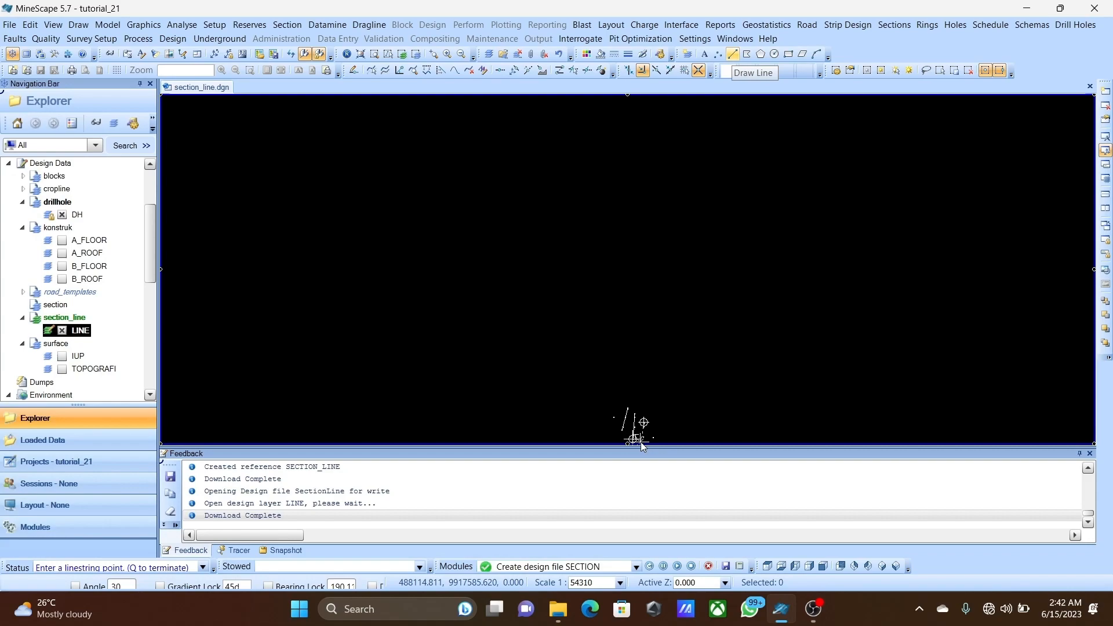
{"action": "scroll", "coordinate": [642, 442], "scroll_direction": "up", "scroll_amount": 6}
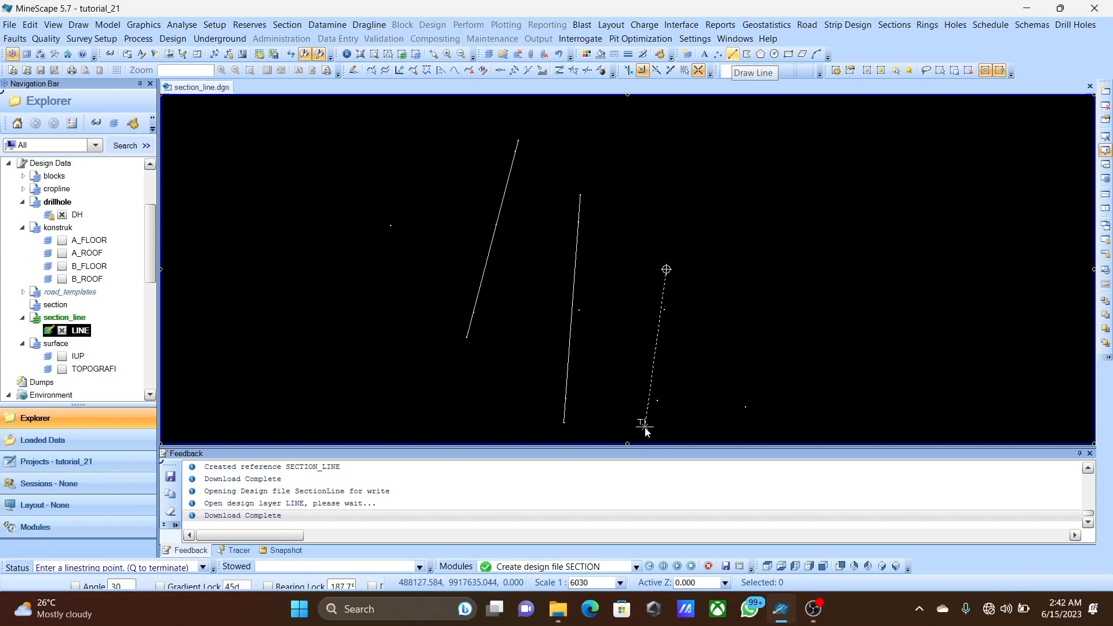
{"action": "middle_click_drag", "start_coordinate": [645, 428], "coordinate": [654, 385]}
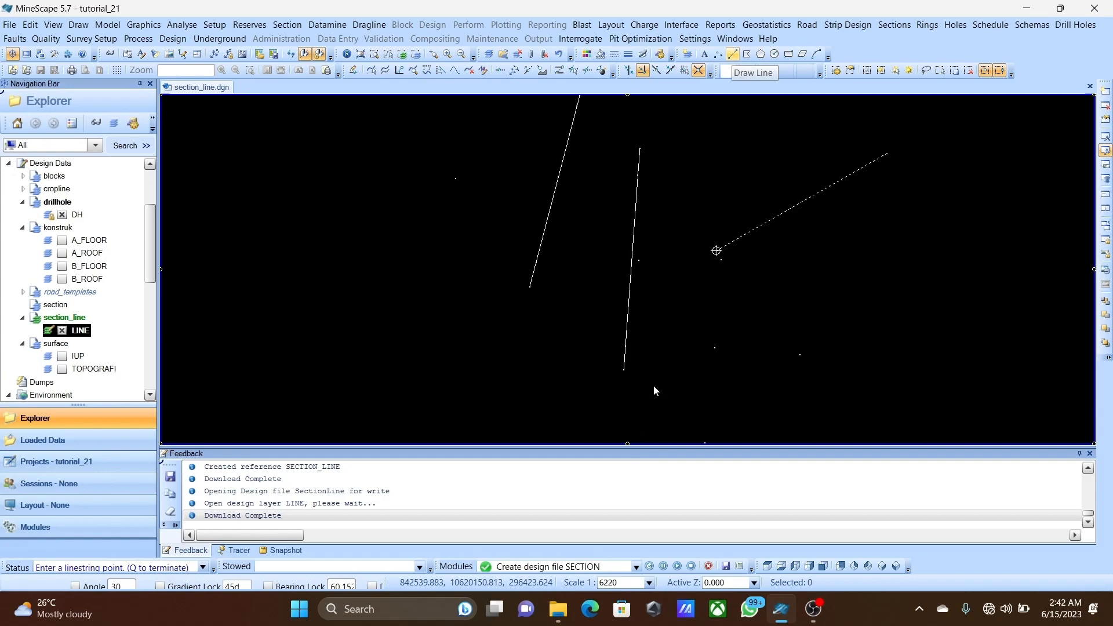
{"action": "scroll", "coordinate": [704, 422], "scroll_direction": "down", "scroll_amount": 3}
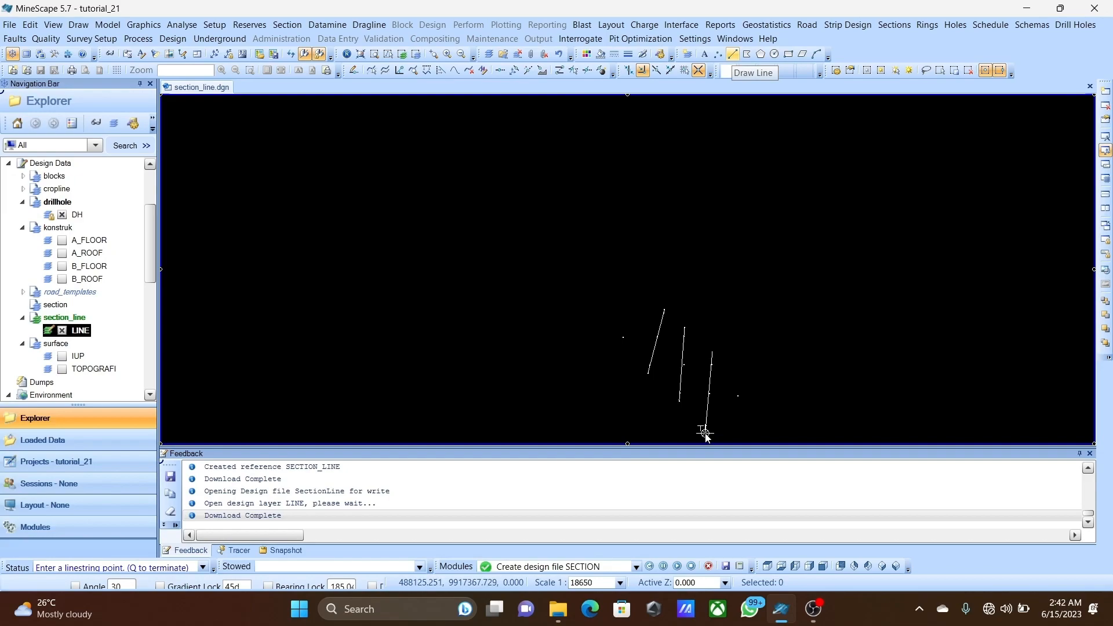
{"action": "left_click", "coordinate": [704, 433]}
{"action": "key", "text": "q"}
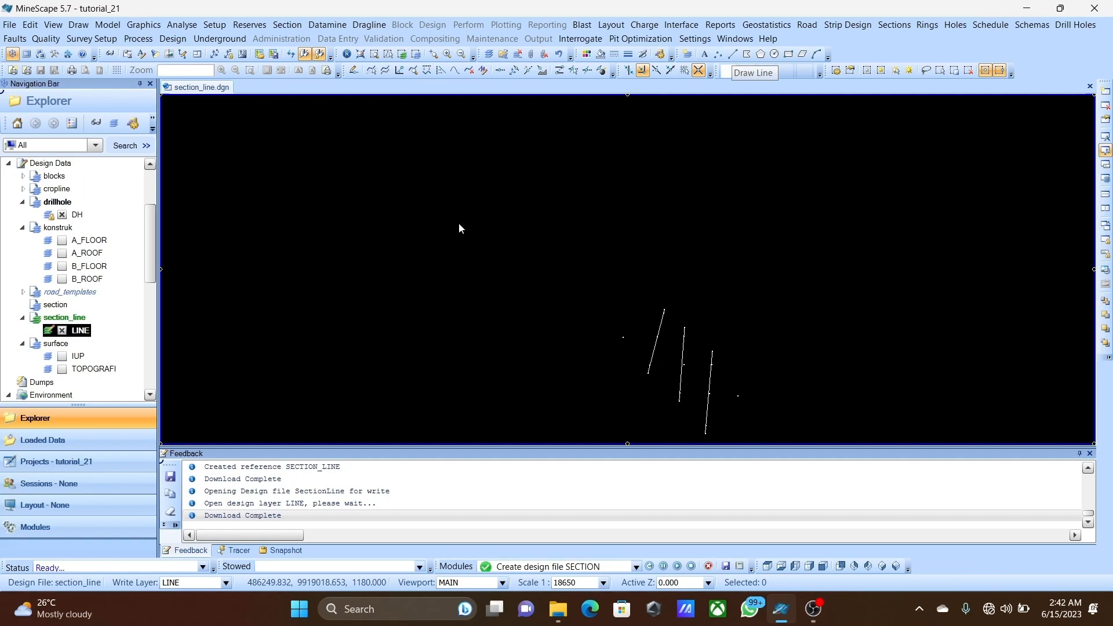
Start a stratigraphic model section and choose schemaa as its schema, leaving the quality model empty.
{"action": "left_click", "coordinate": [145, 26]}
{"action": "mouse_move", "coordinate": [211, 113]}
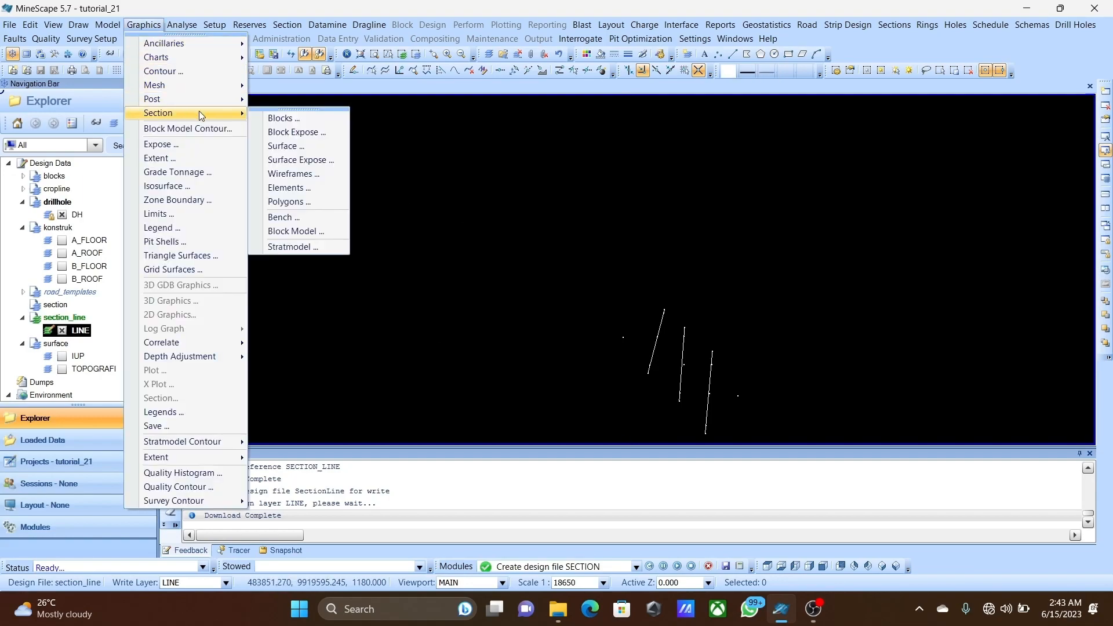
{"action": "left_click", "coordinate": [340, 247]}
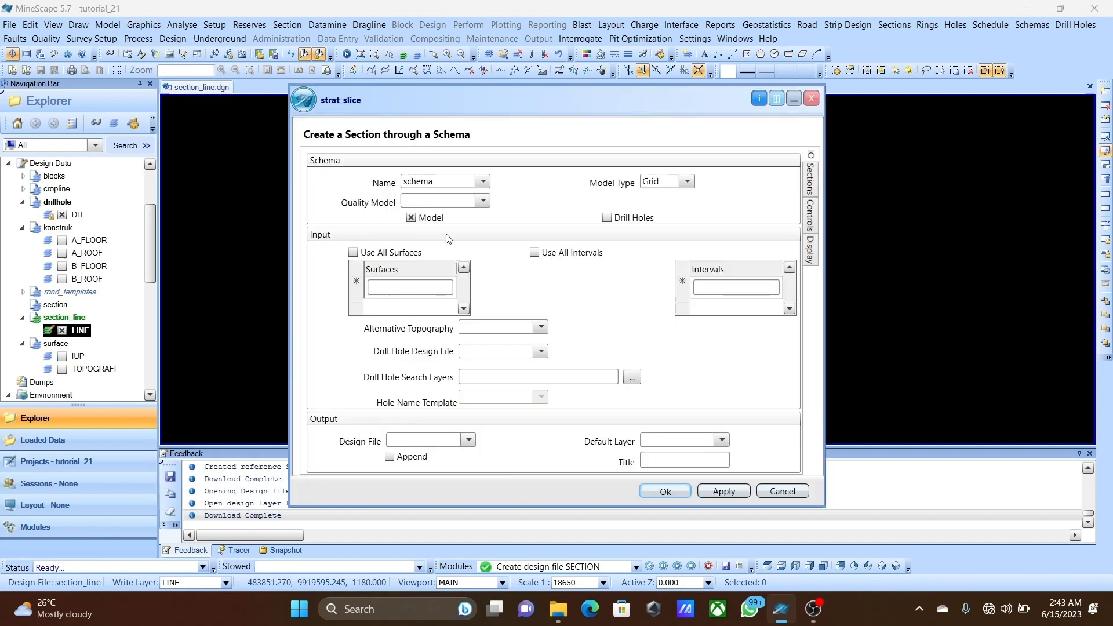
{"action": "left_click", "coordinate": [482, 182]}
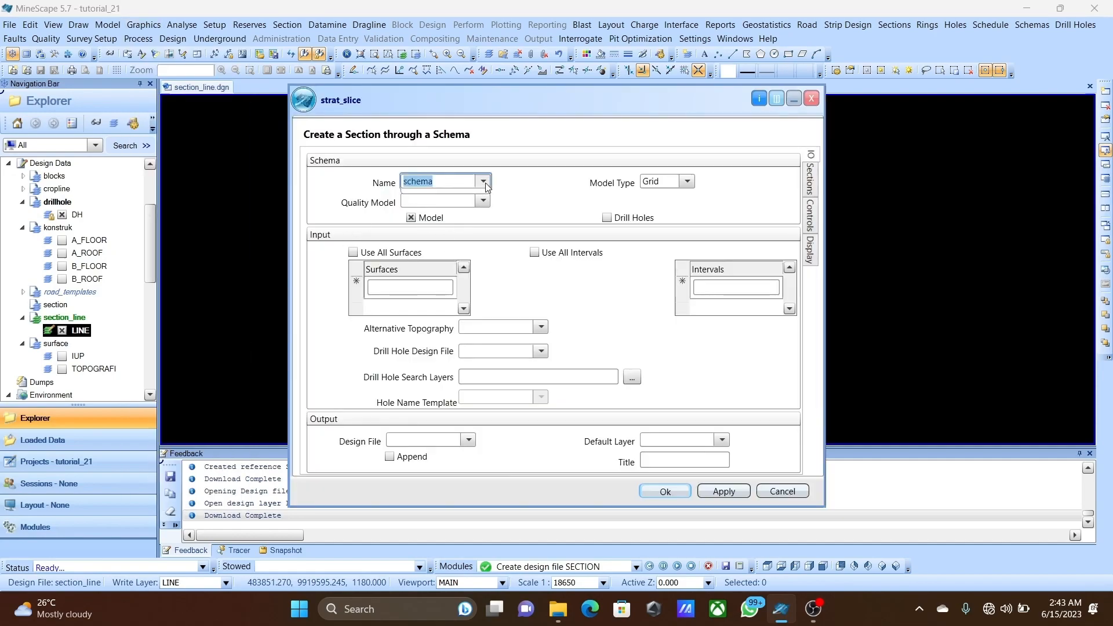
{"action": "left_click", "coordinate": [473, 200]}
{"action": "left_click", "coordinate": [483, 202]}
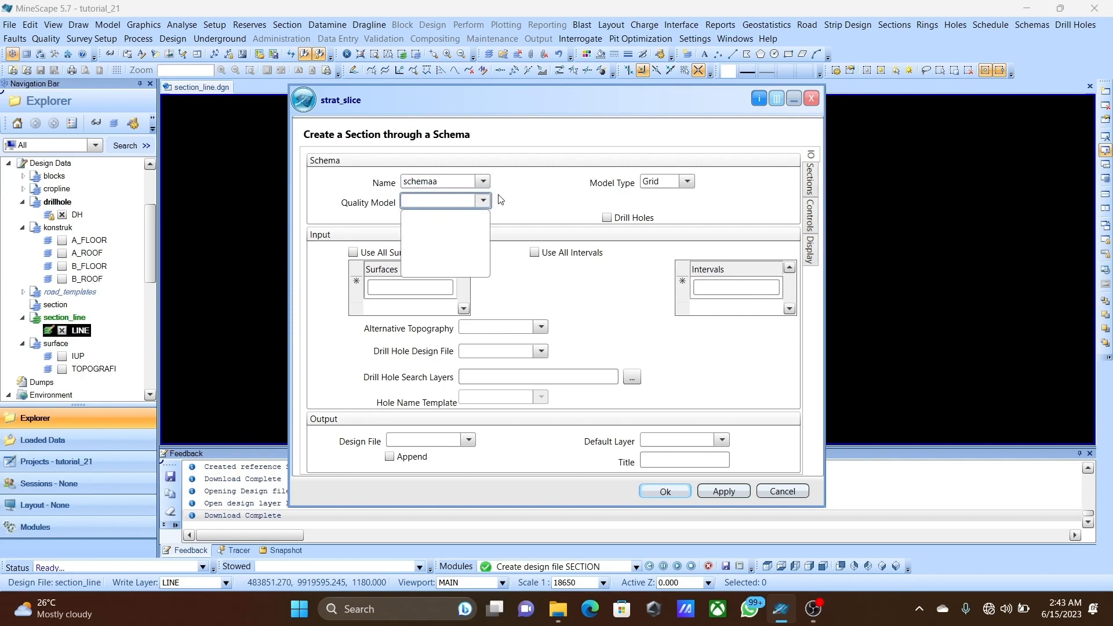
{"action": "left_click", "coordinate": [515, 210]}
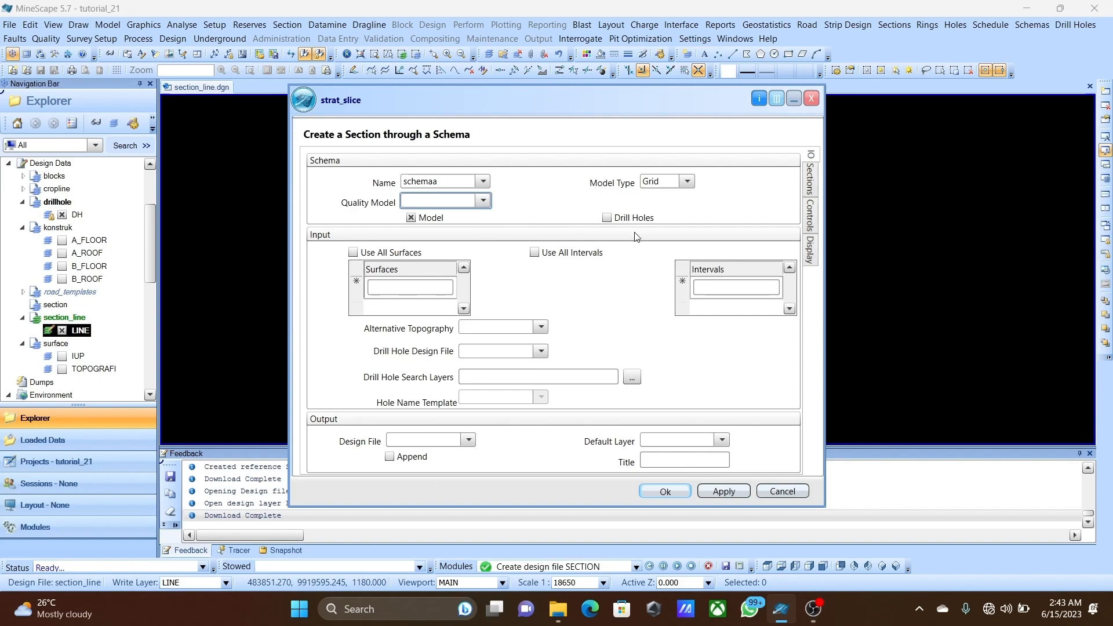
Include all intervals, all surfaces and the drill holes in the section, with TOPO as the alternative topography.
{"action": "left_click", "coordinate": [544, 249]}
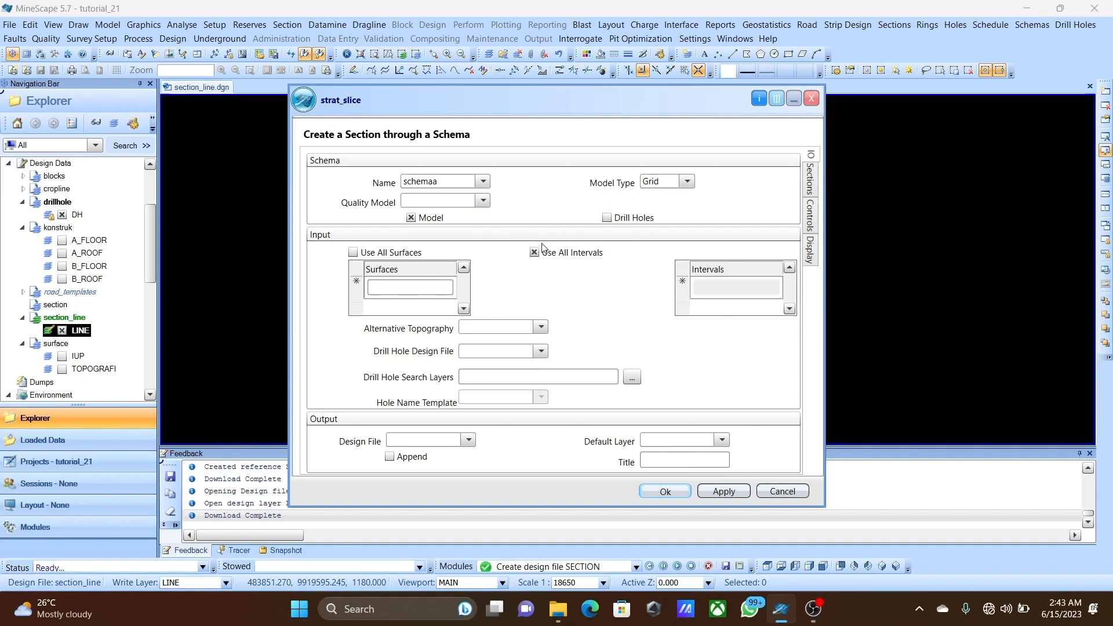
{"action": "left_click", "coordinate": [383, 252]}
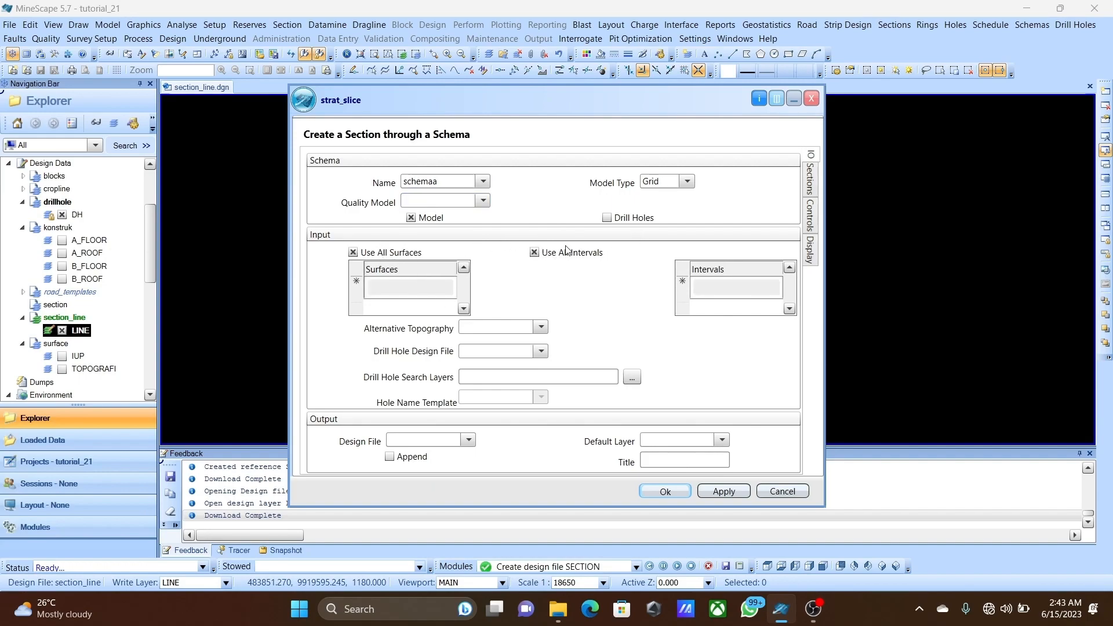
{"action": "left_click", "coordinate": [607, 218]}
{"action": "left_click", "coordinate": [536, 328]}
{"action": "left_click", "coordinate": [482, 347]}
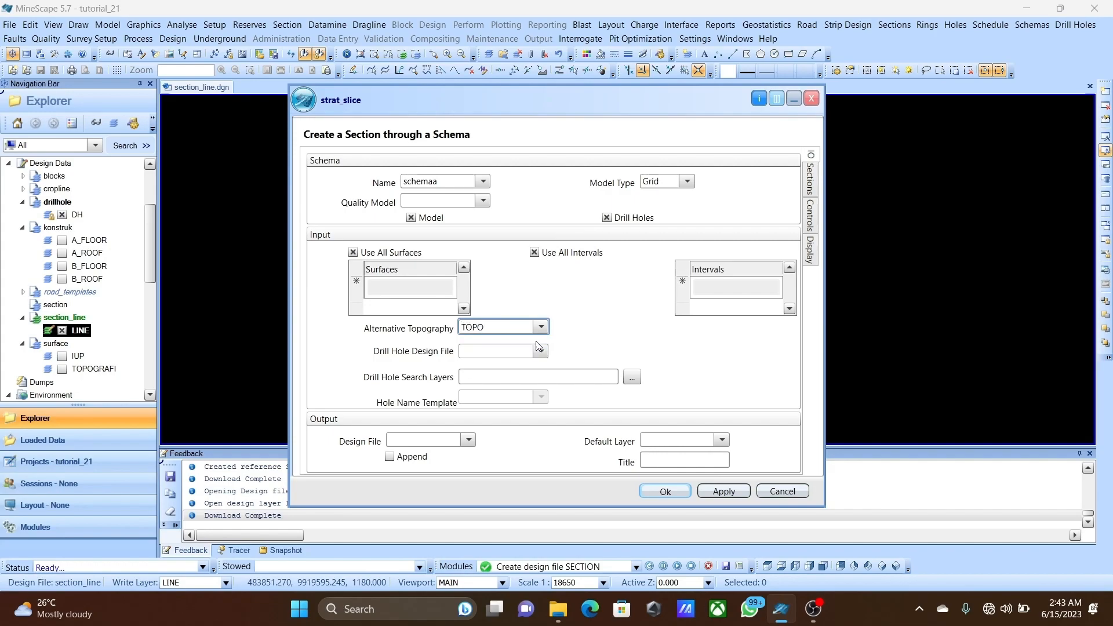
Set the drill hole source to the drillhole design file with Dh as the search layer.
{"action": "left_click", "coordinate": [541, 351]}
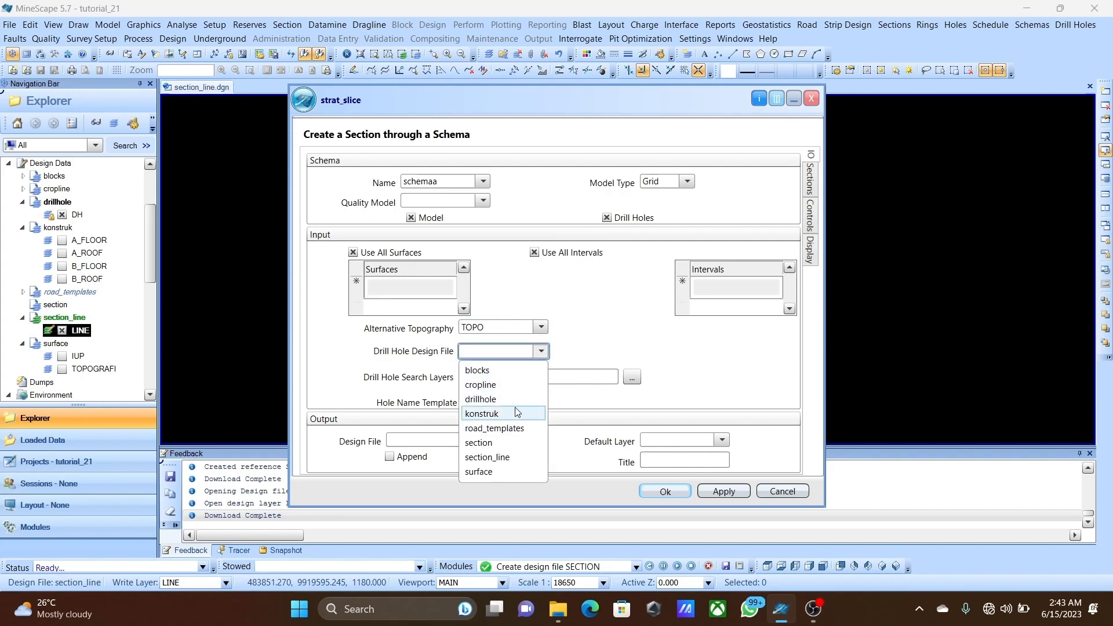
{"action": "left_click", "coordinate": [514, 401]}
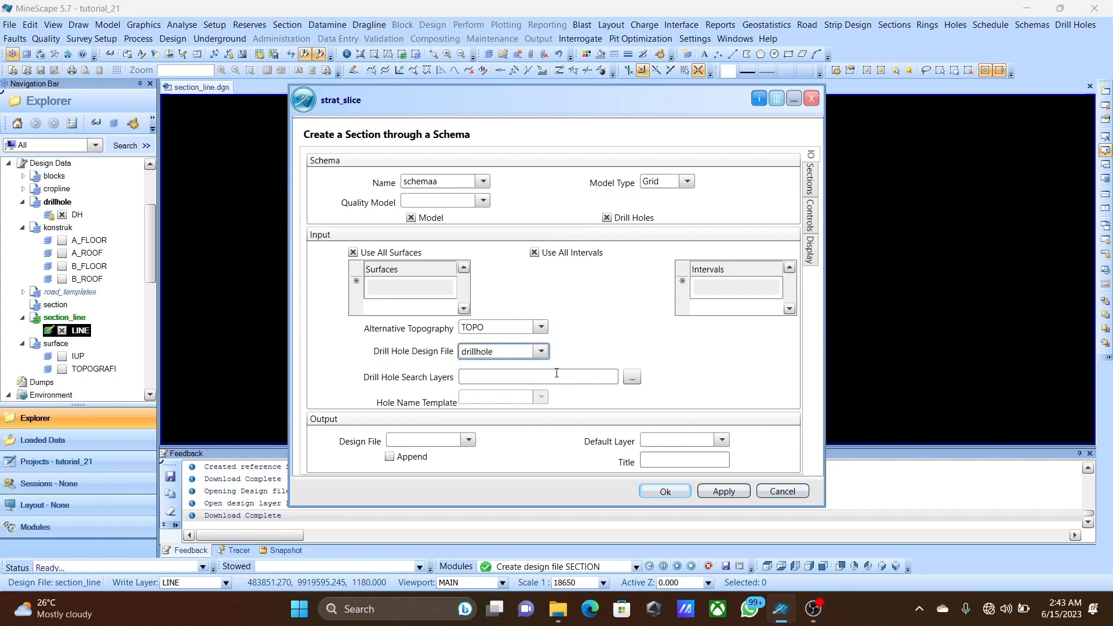
{"action": "left_click", "coordinate": [632, 378]}
{"action": "left_click", "coordinate": [600, 406]}
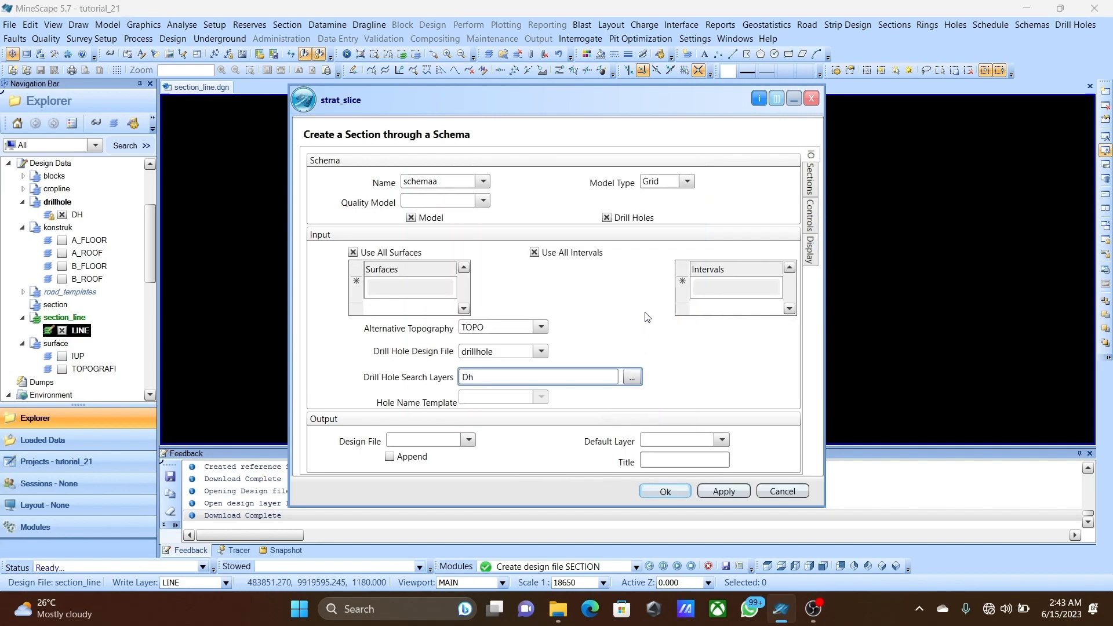
Set the output design file of the section to section.
{"action": "left_click", "coordinate": [455, 441]}
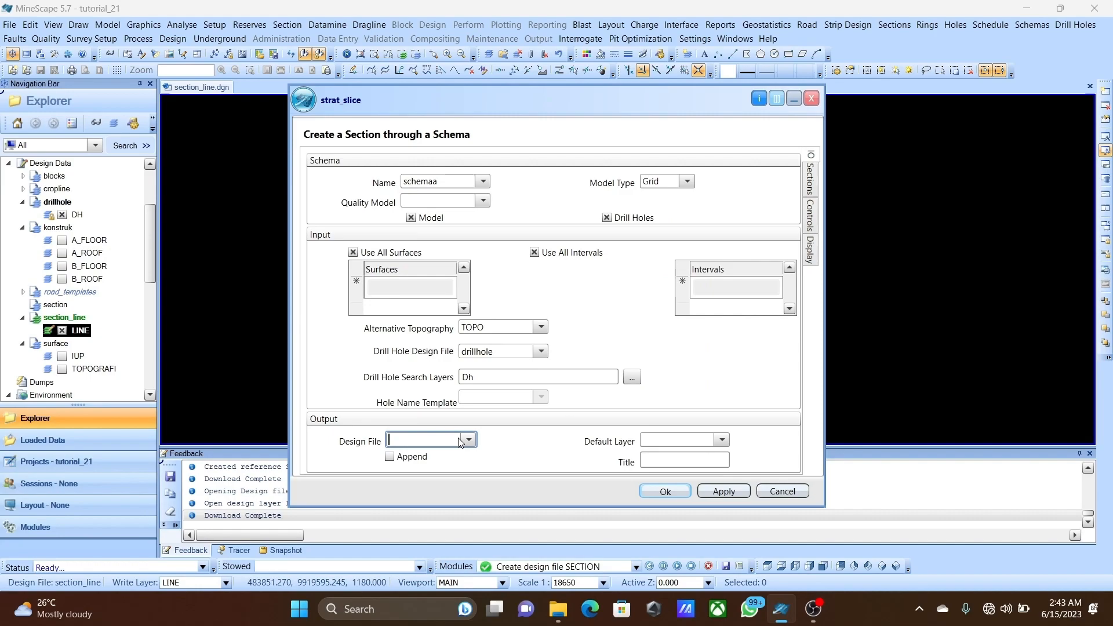
{"action": "left_click", "coordinate": [468, 441]}
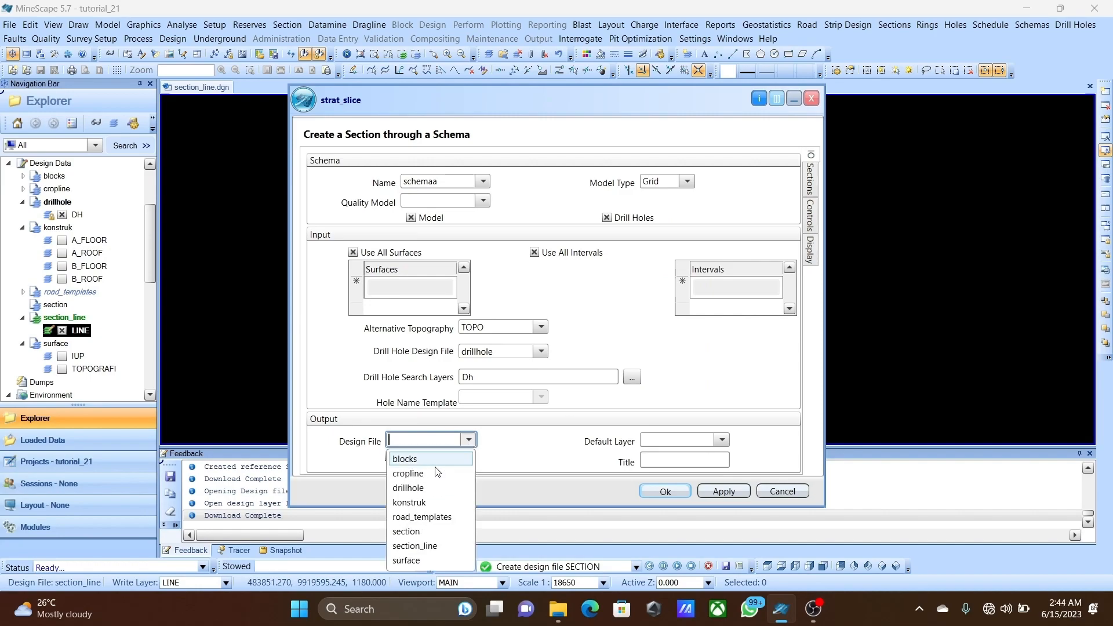
{"action": "left_click", "coordinate": [418, 532]}
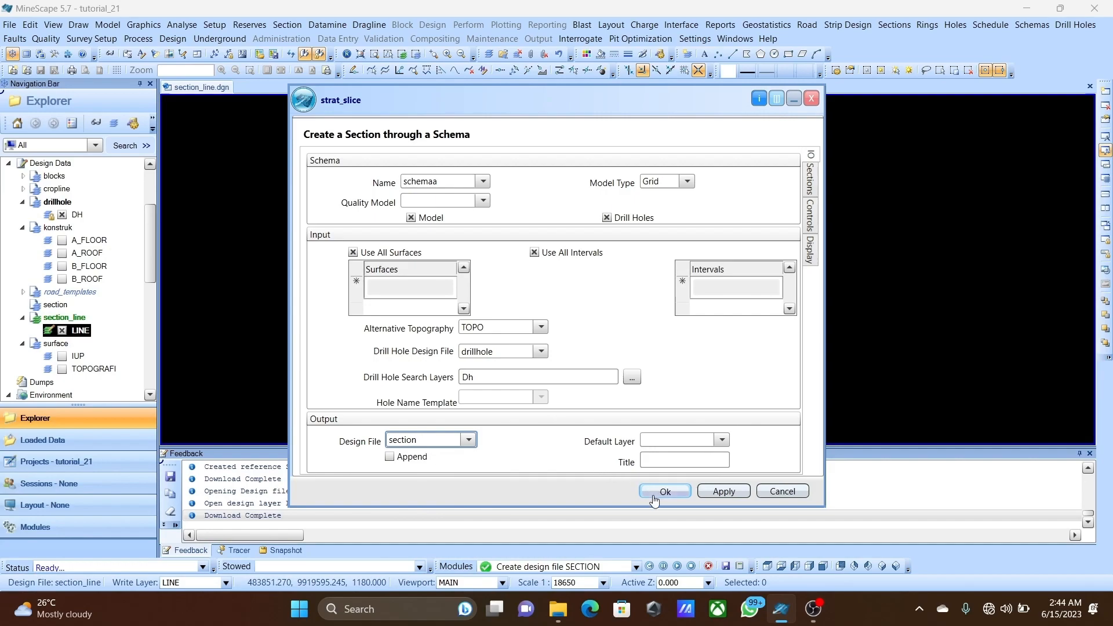
Choose section_line as the section line design file, keeping the form clear of the drawn lines.
{"action": "left_click", "coordinate": [813, 156]}
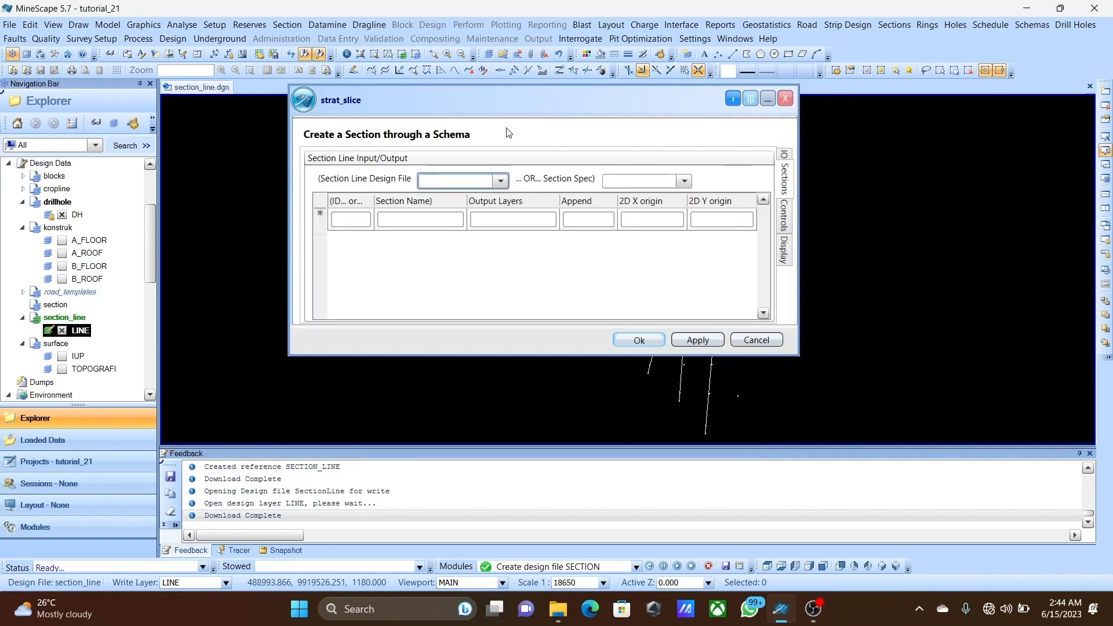
{"action": "left_click_drag", "start_coordinate": [516, 96], "coordinate": [290, 202]}
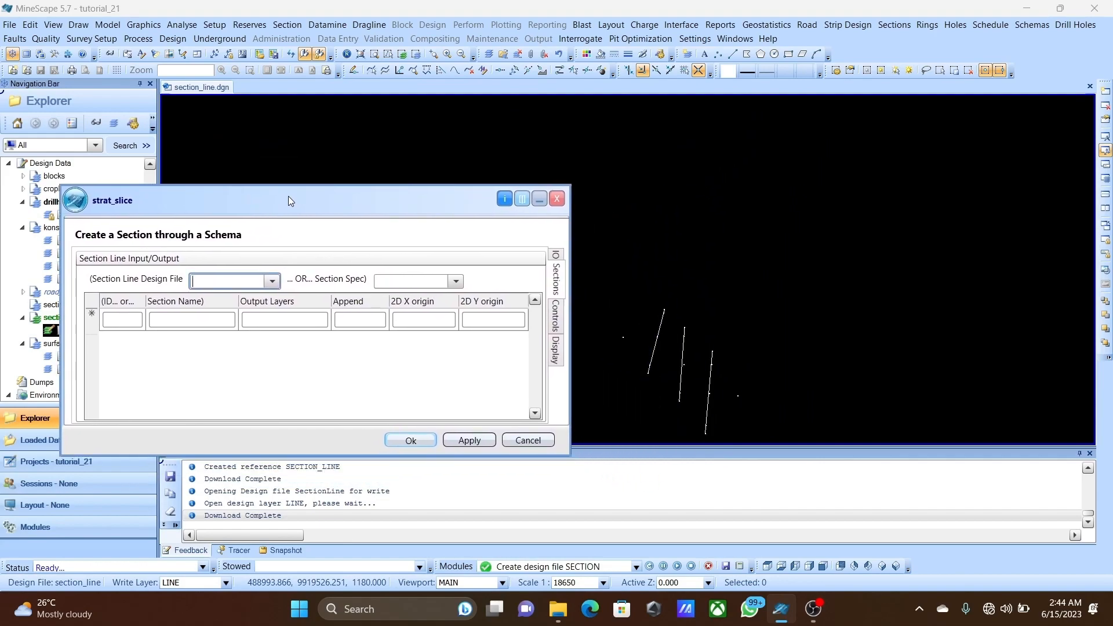
{"action": "left_click", "coordinate": [272, 282]}
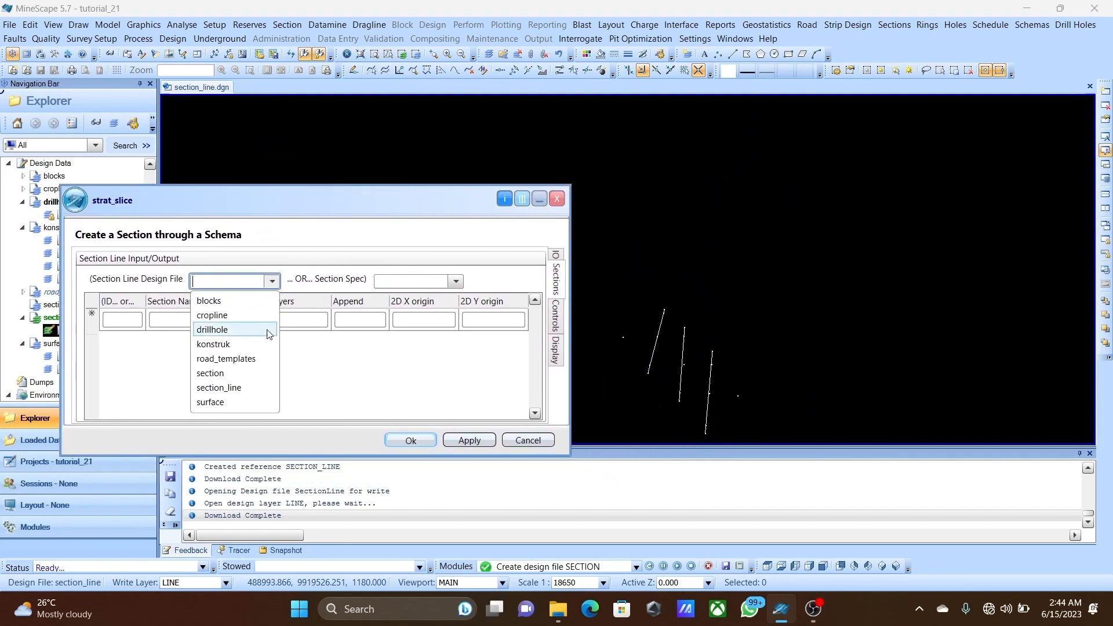
{"action": "left_click", "coordinate": [251, 388]}
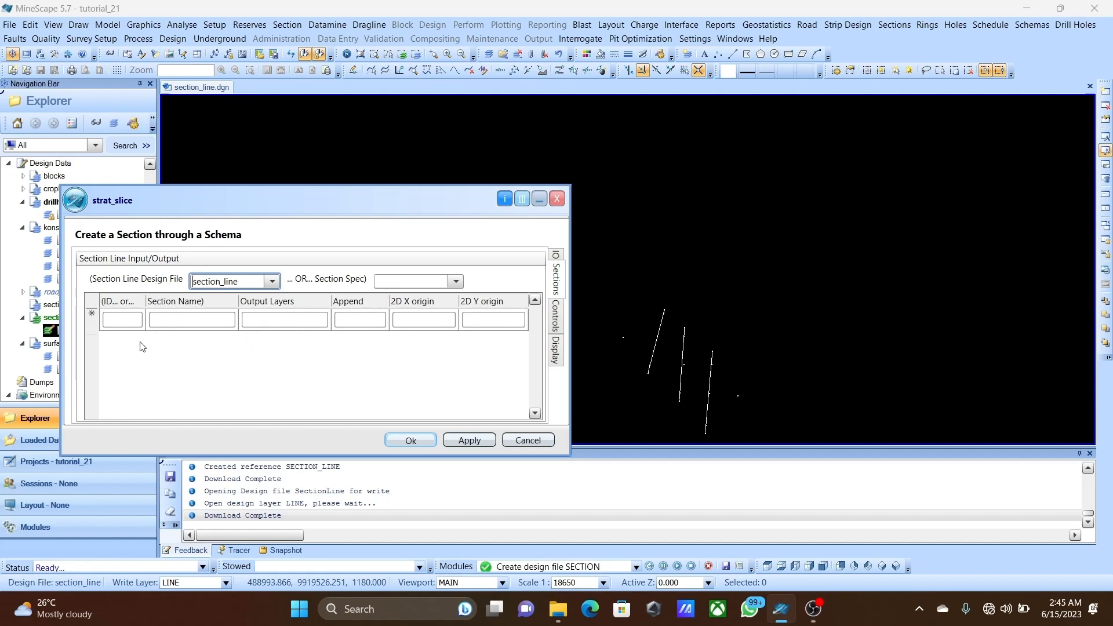
Assign the westernmost section line to the first row of the section list by picking it in the drawing.
{"action": "left_click", "coordinate": [133, 319]}
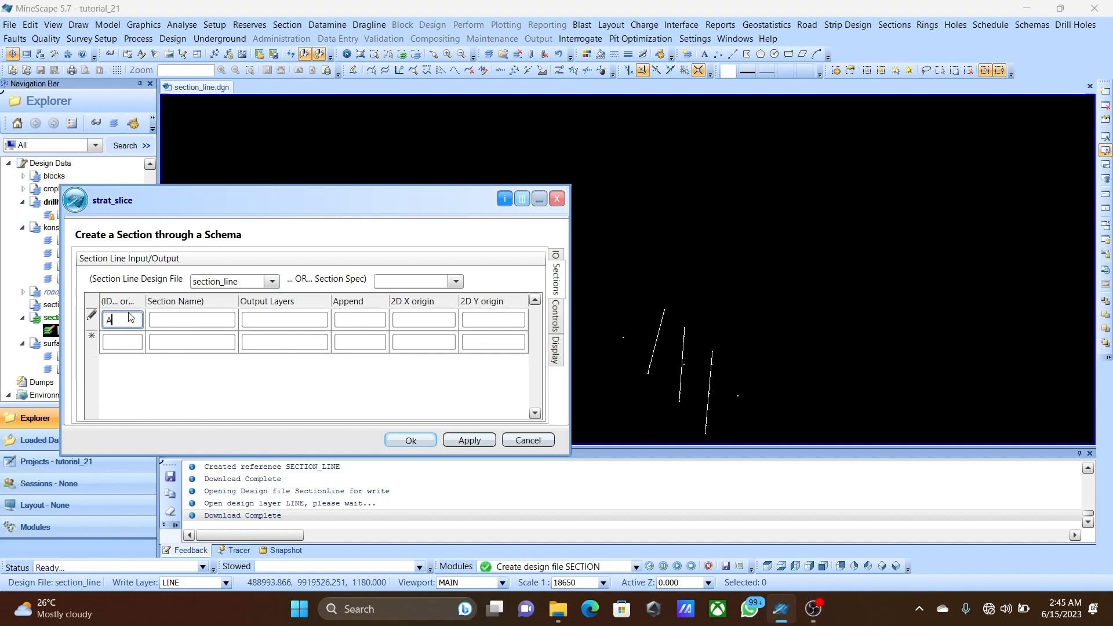
{"action": "key", "text": "BackSpace"}
{"action": "right_click", "coordinate": [113, 319]}
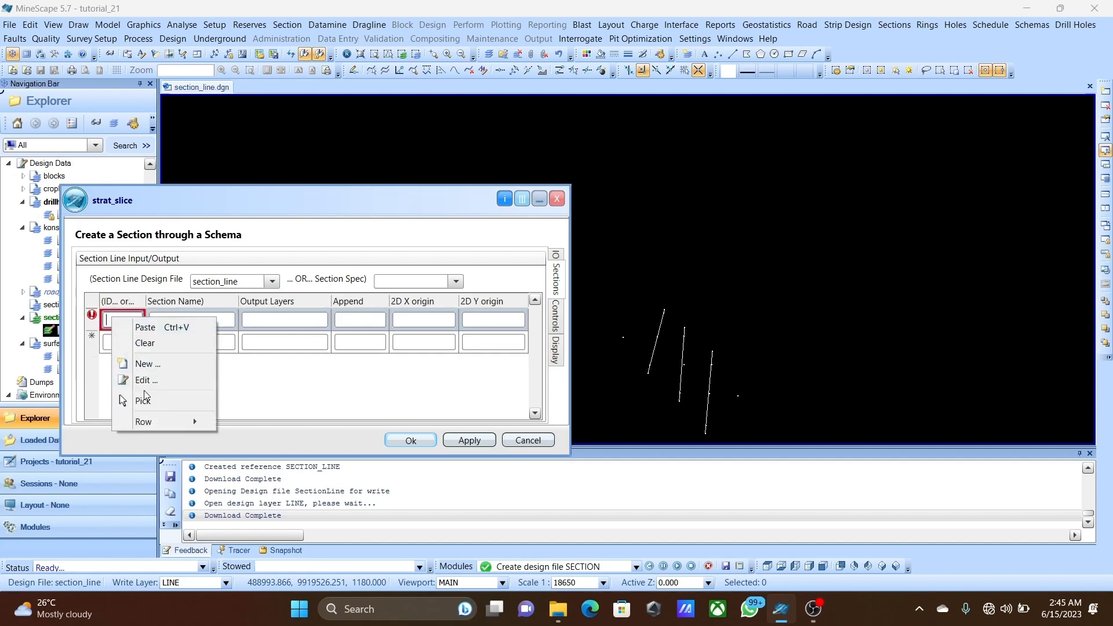
{"action": "left_click", "coordinate": [144, 400]}
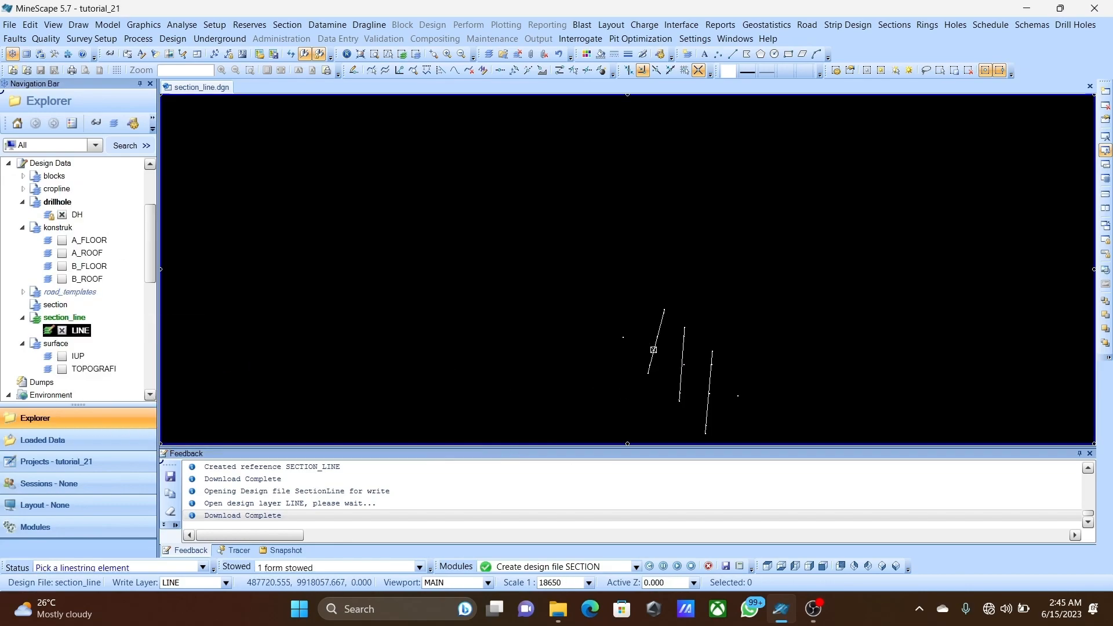
{"action": "left_click", "coordinate": [653, 349]}
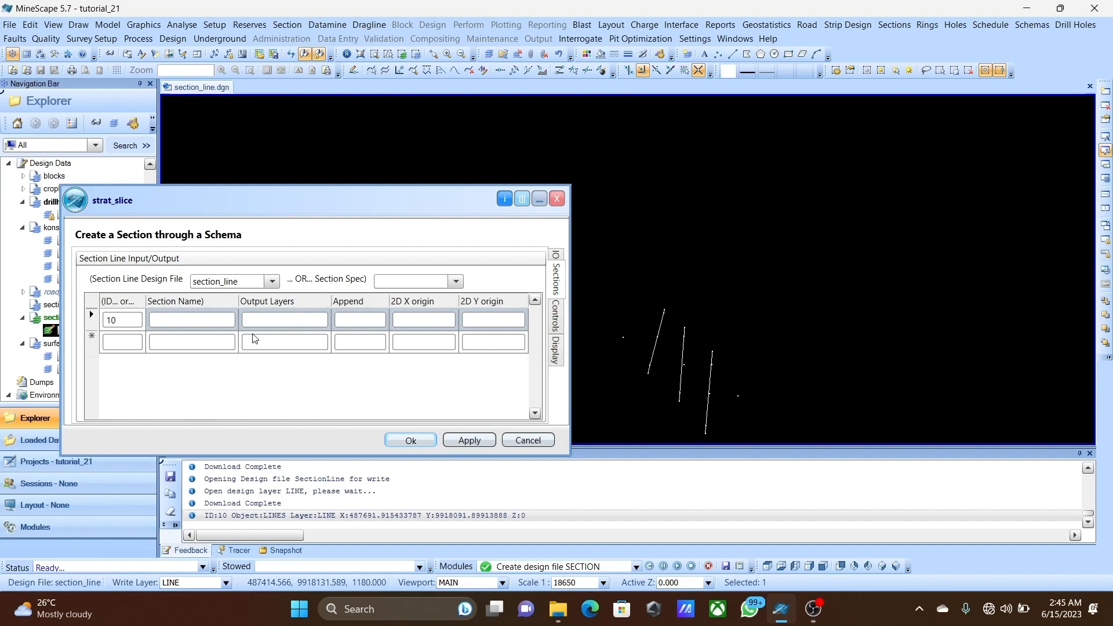
Add the middle section line as the second row of the section list by picking it in the drawing.
{"action": "left_click", "coordinate": [113, 348]}
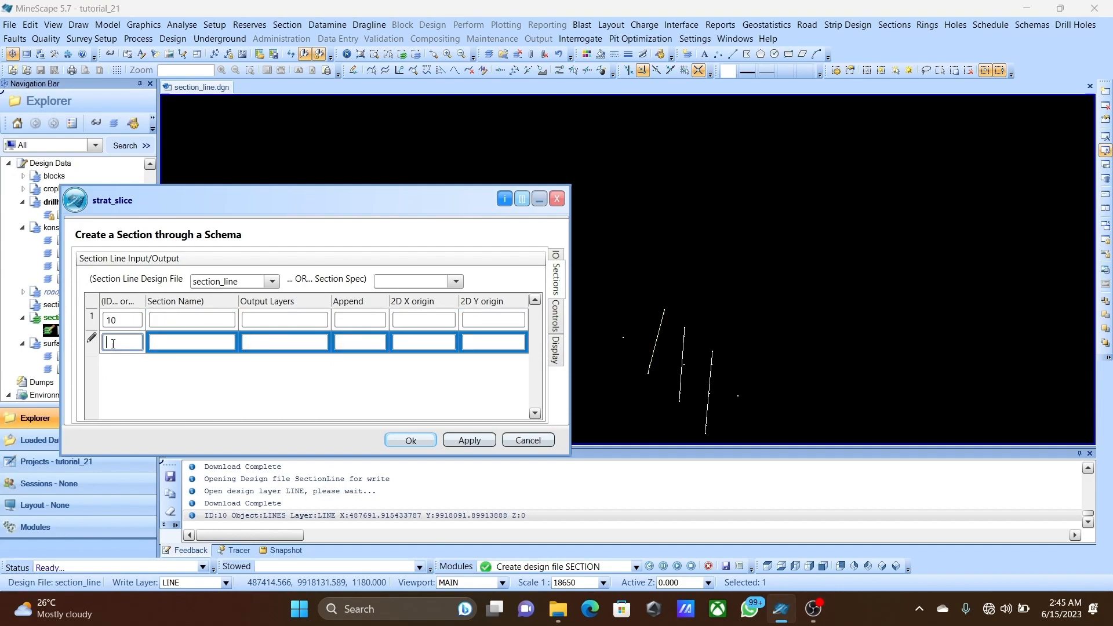
{"action": "right_click", "coordinate": [114, 343]}
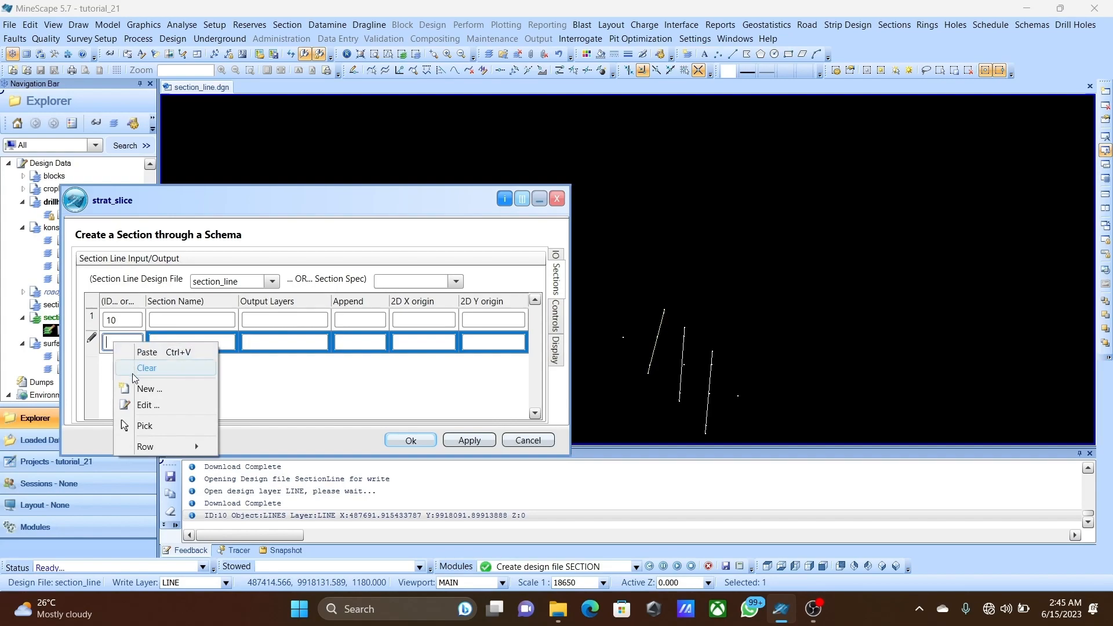
{"action": "left_click", "coordinate": [145, 426]}
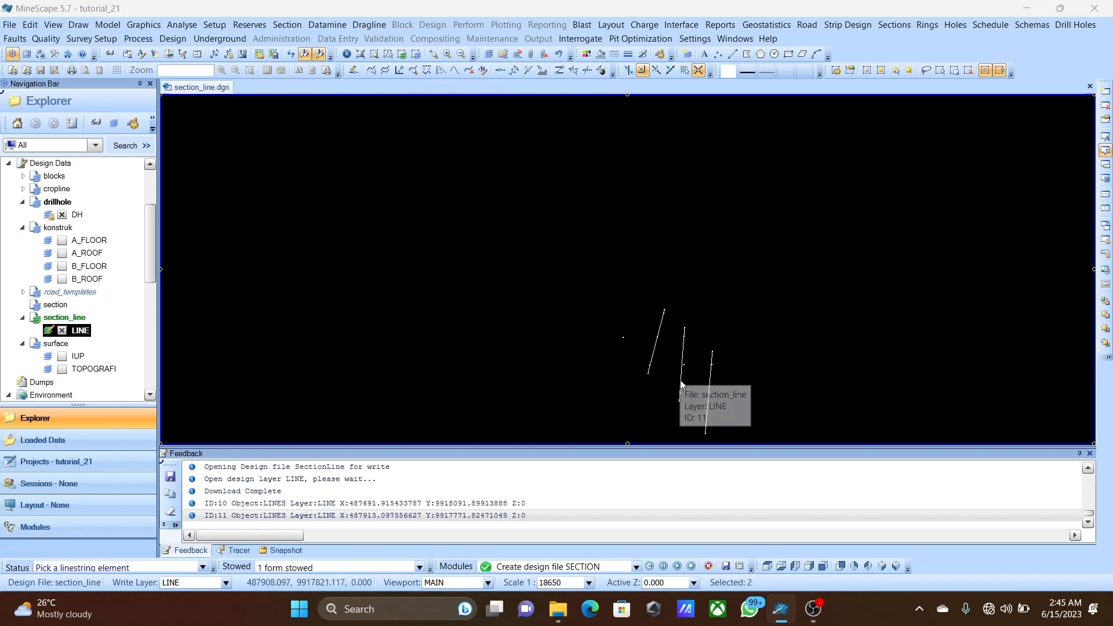
{"action": "left_click", "coordinate": [680, 381]}
Add the easternmost section line as the third row of the section list by picking it in the drawing.
{"action": "left_click", "coordinate": [111, 361]}
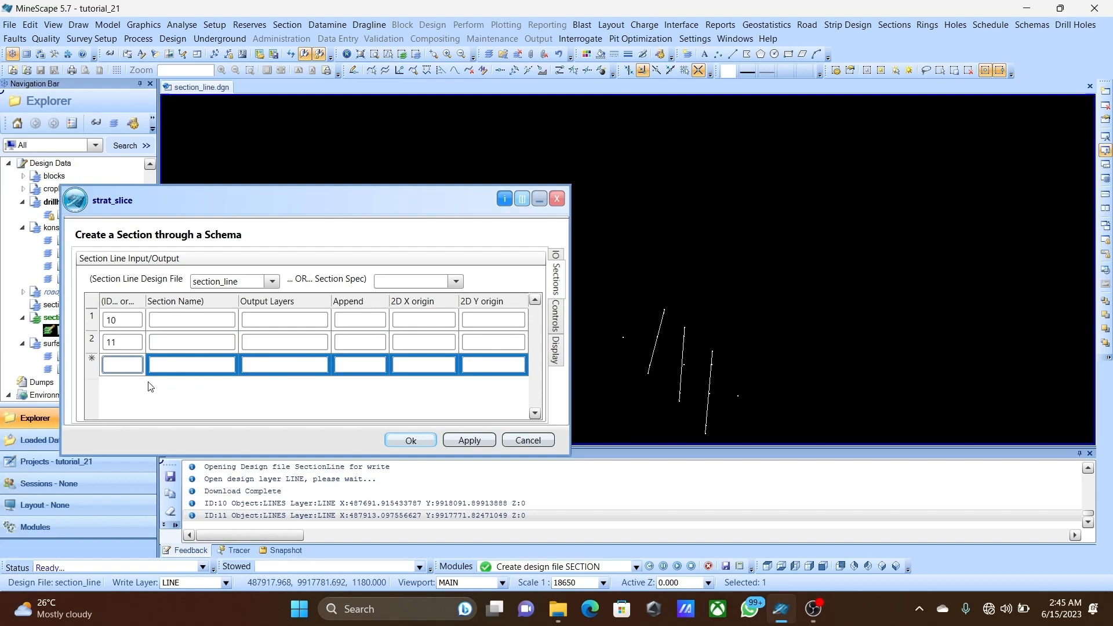
{"action": "right_click", "coordinate": [134, 365]}
{"action": "left_click", "coordinate": [172, 451]}
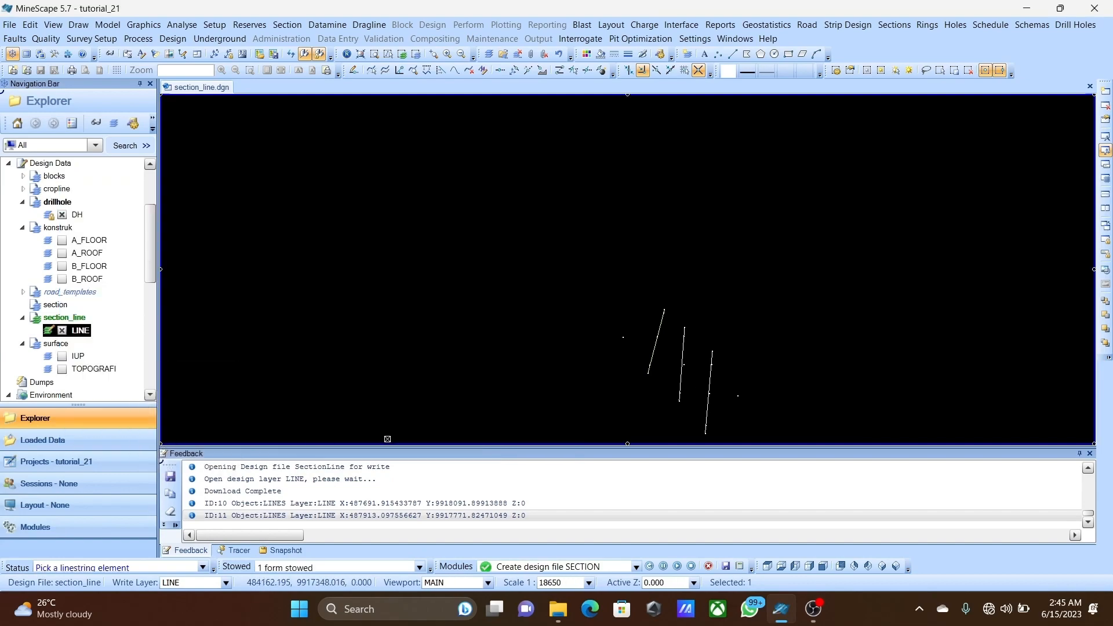
{"action": "left_click", "coordinate": [709, 399]}
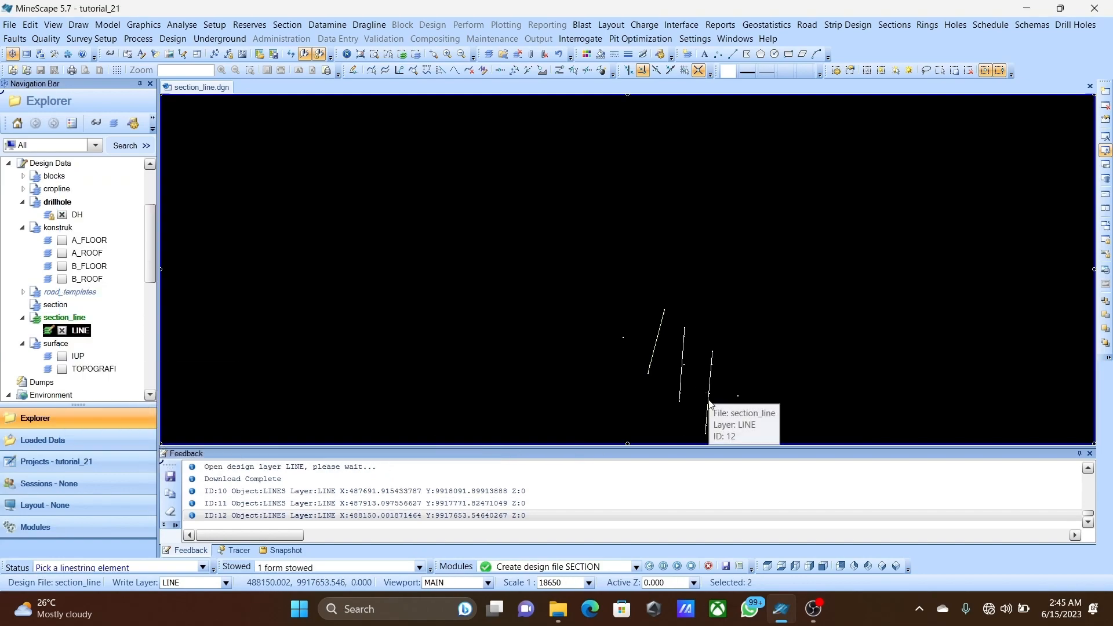
Create a SECTION_A layer in the section design file and set it as the first section row's output layer.
{"action": "left_click", "coordinate": [265, 324]}
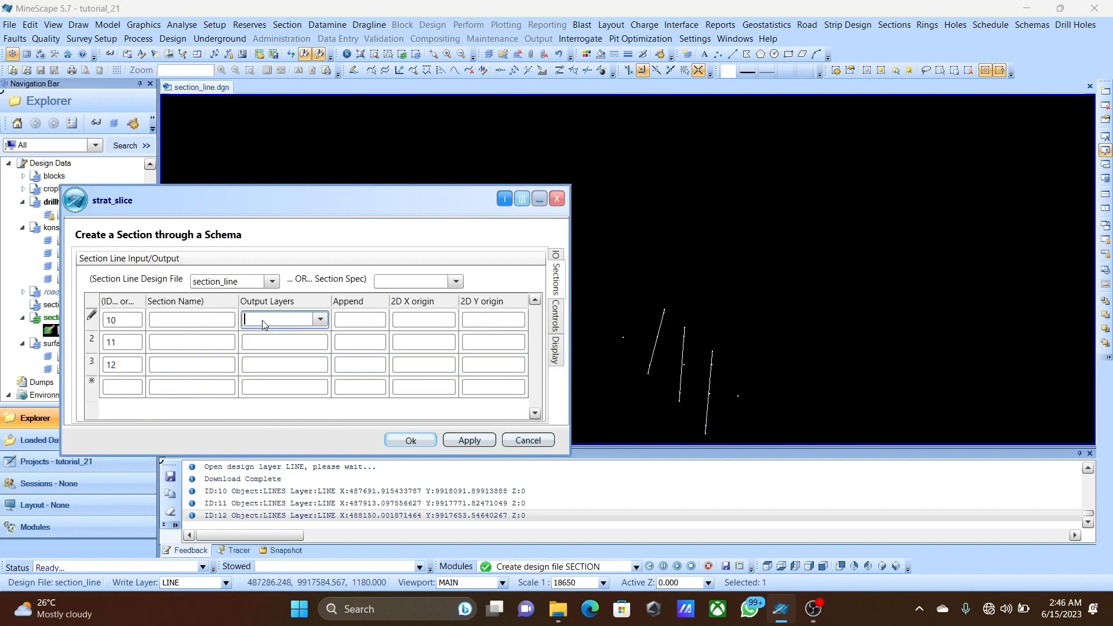
{"action": "right_click", "coordinate": [262, 323]}
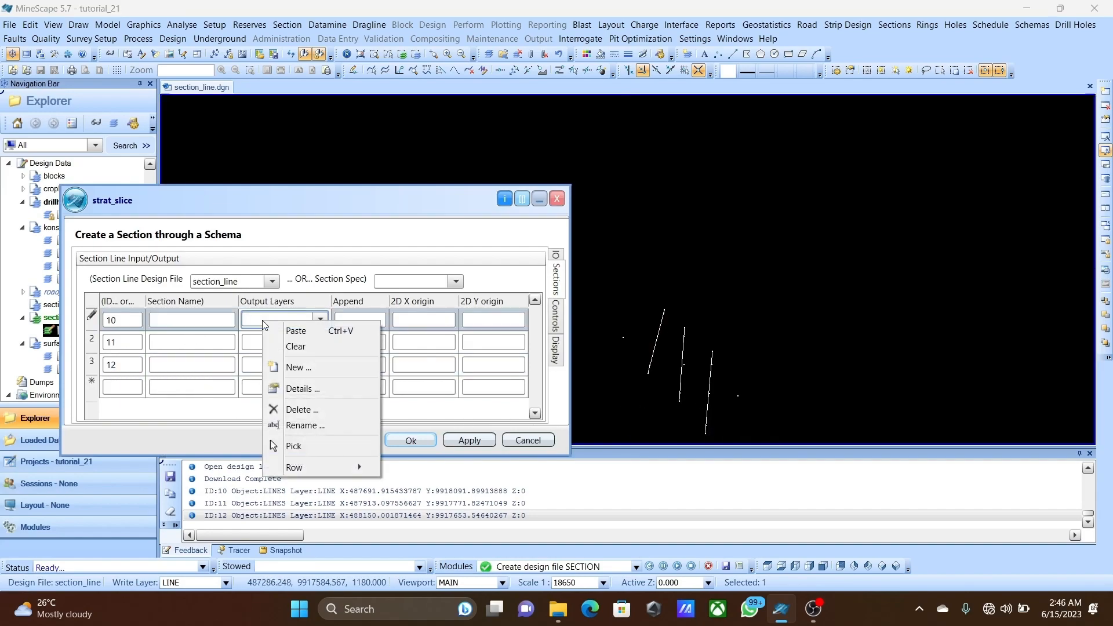
{"action": "left_click", "coordinate": [325, 364]}
{"action": "left_click", "coordinate": [554, 323]}
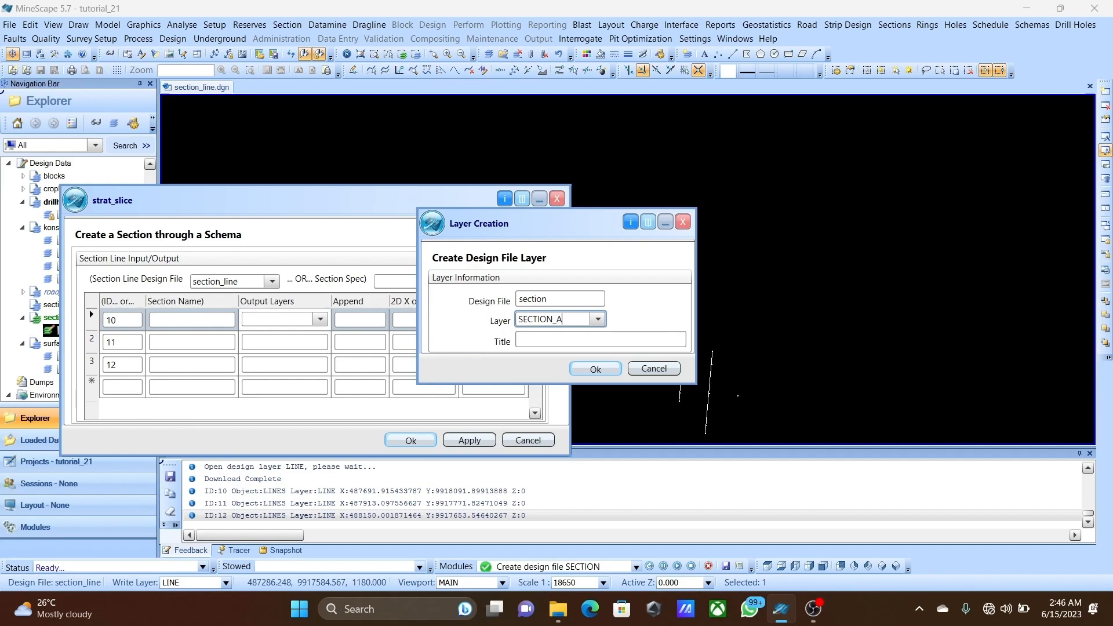
{"action": "left_click", "coordinate": [601, 374]}
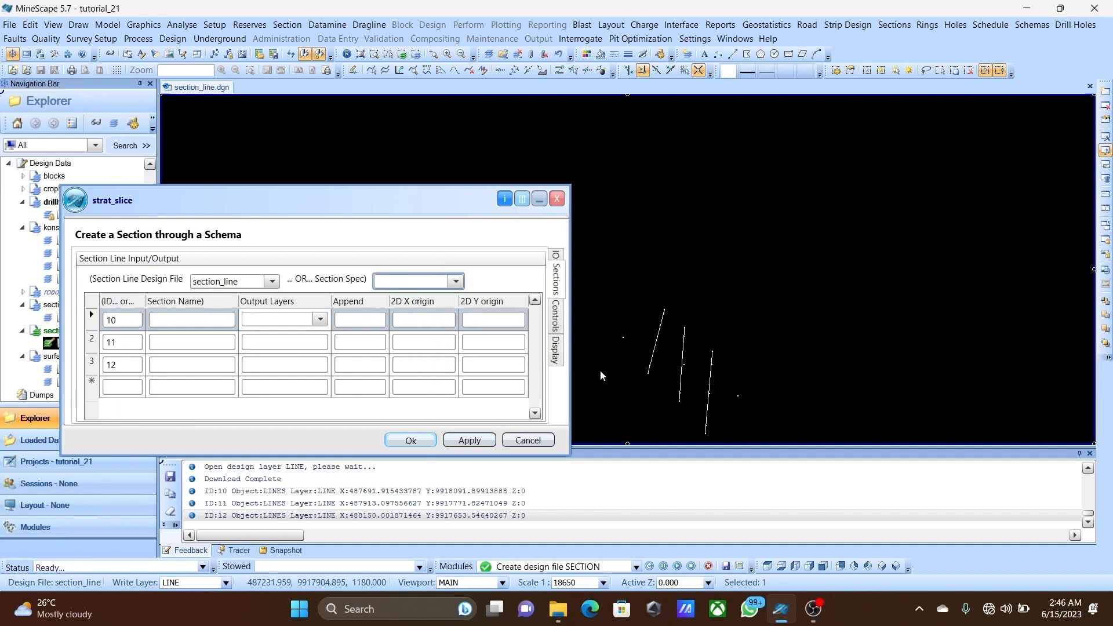
{"action": "left_click", "coordinate": [321, 321]}
{"action": "left_click", "coordinate": [311, 339]}
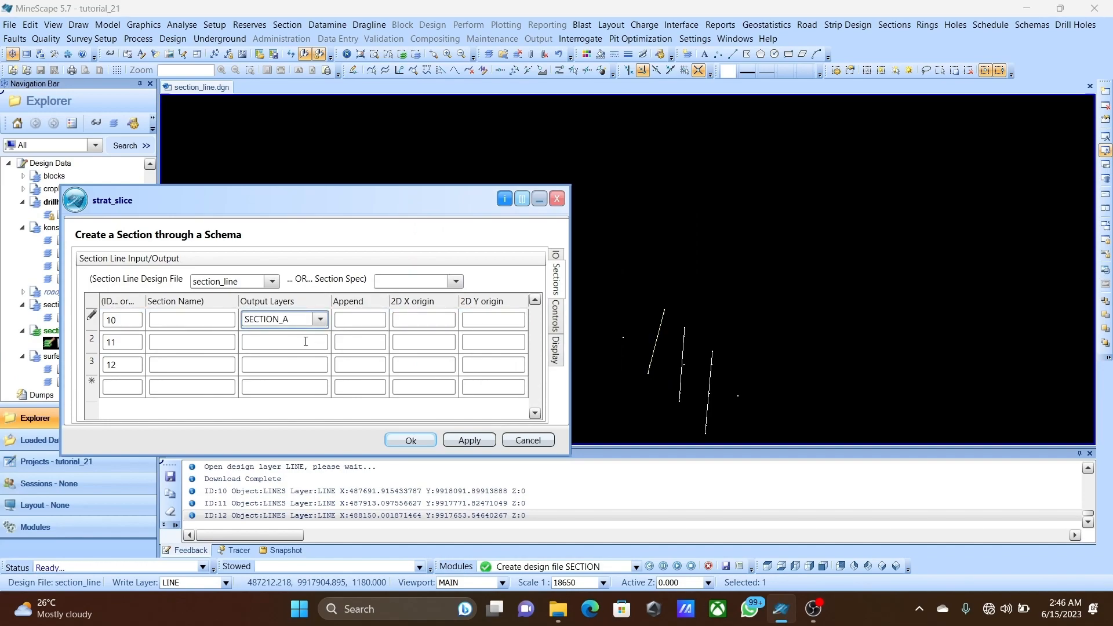
Create a SECTION_B layer in the section design file and set it as the second section row's output layer.
{"action": "left_click", "coordinate": [306, 342]}
{"action": "right_click", "coordinate": [305, 342]}
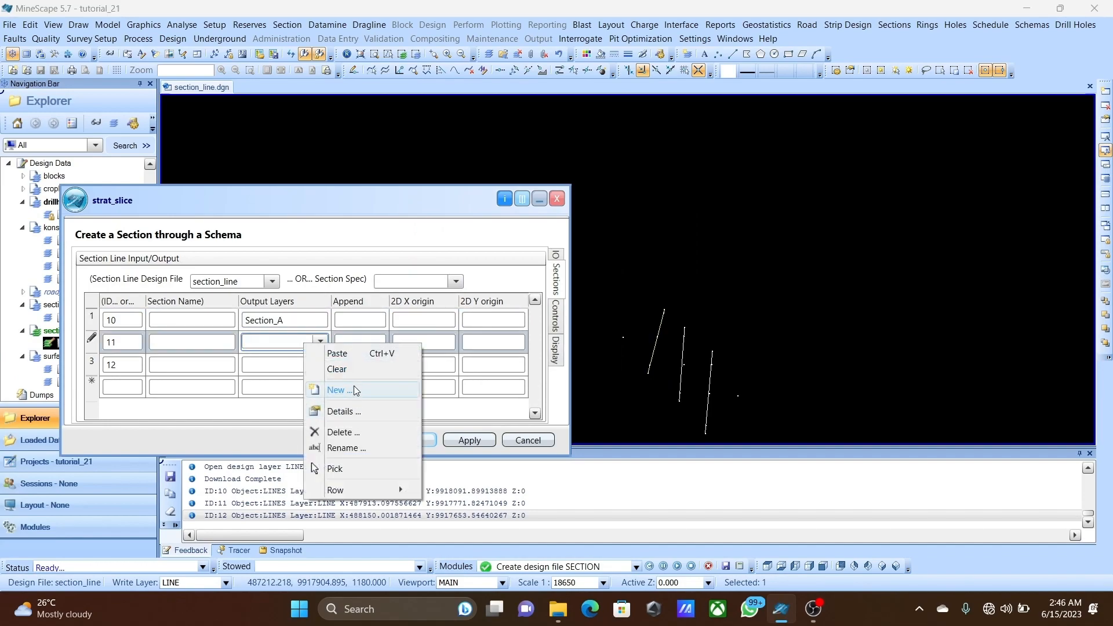
{"action": "left_click", "coordinate": [338, 390]}
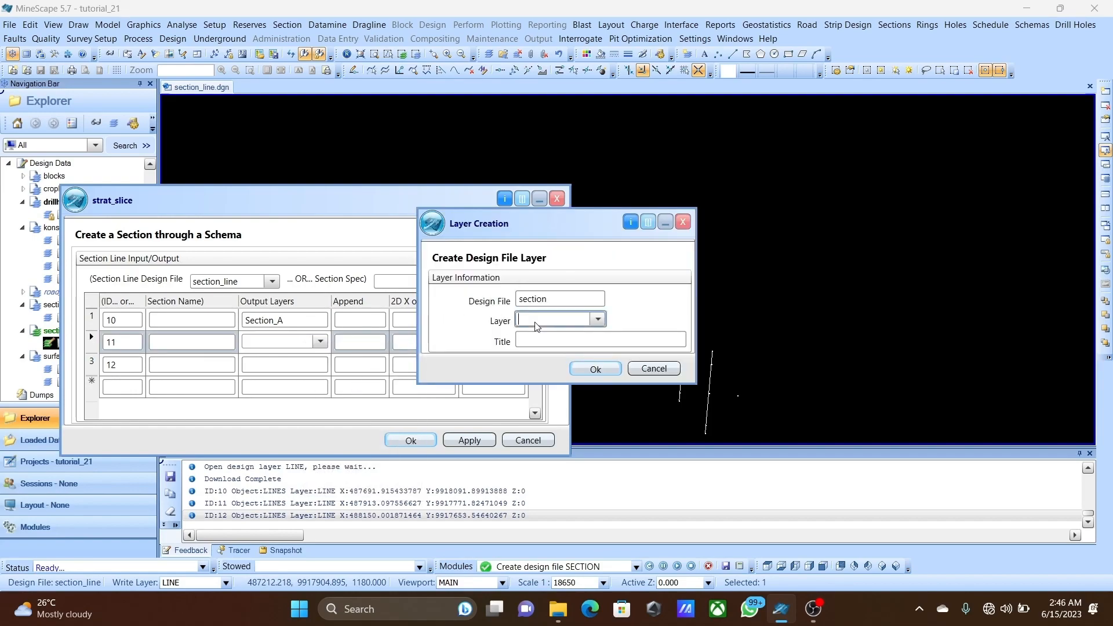
{"action": "type", "text": "SECTION_B"}
{"action": "left_click", "coordinate": [608, 369]}
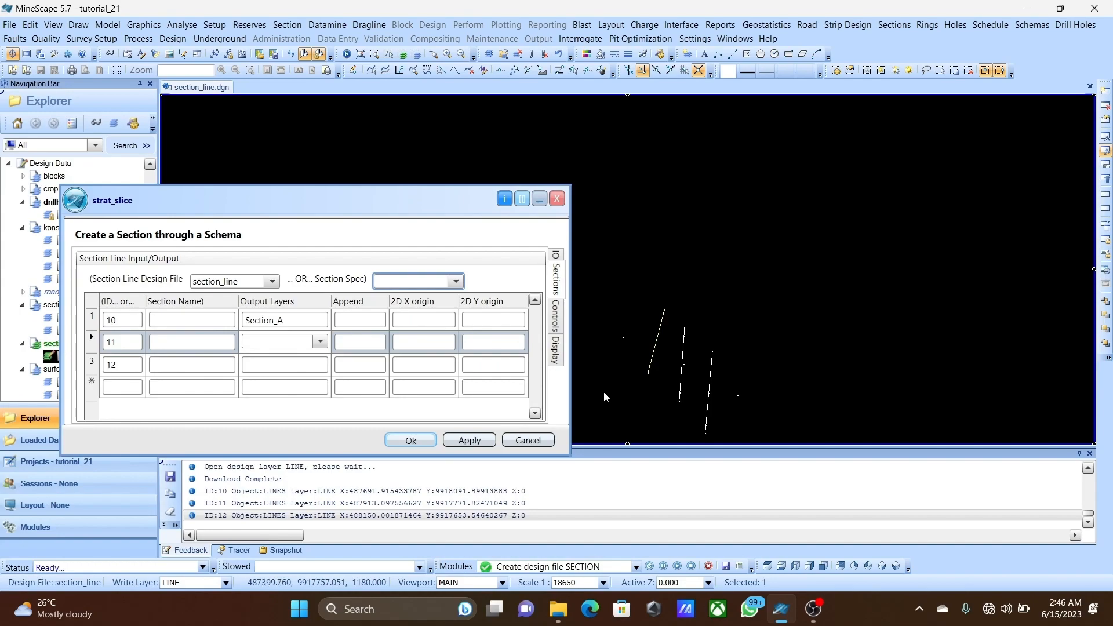
{"action": "left_click", "coordinate": [320, 342]}
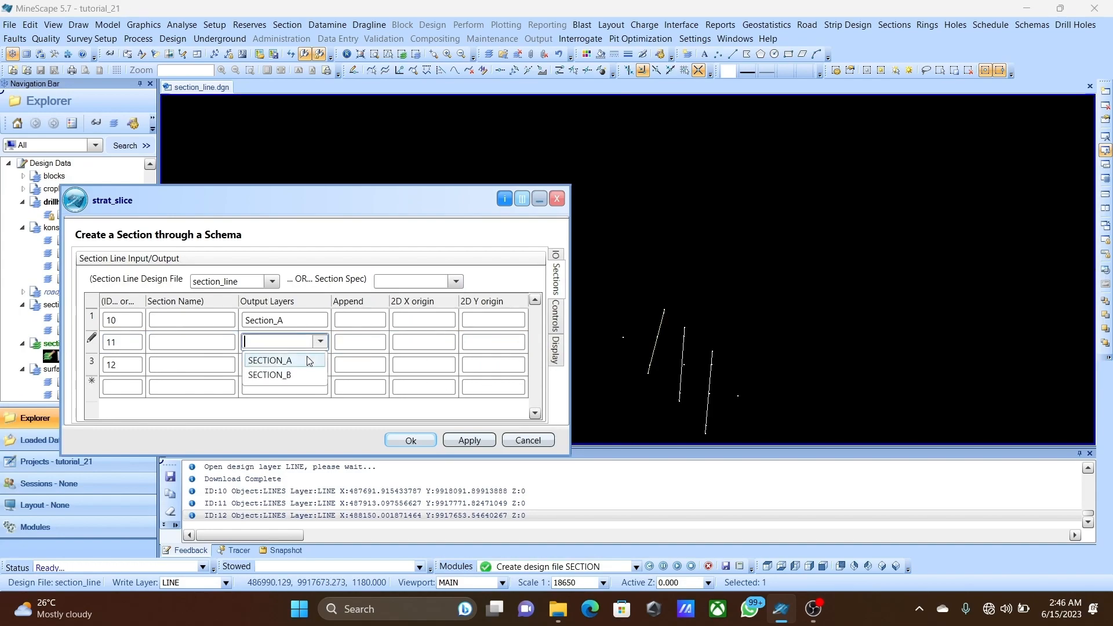
{"action": "left_click", "coordinate": [310, 374]}
Create a SECTION_C layer in the section design file and set it as the third section row's output layer.
{"action": "left_click", "coordinate": [308, 365]}
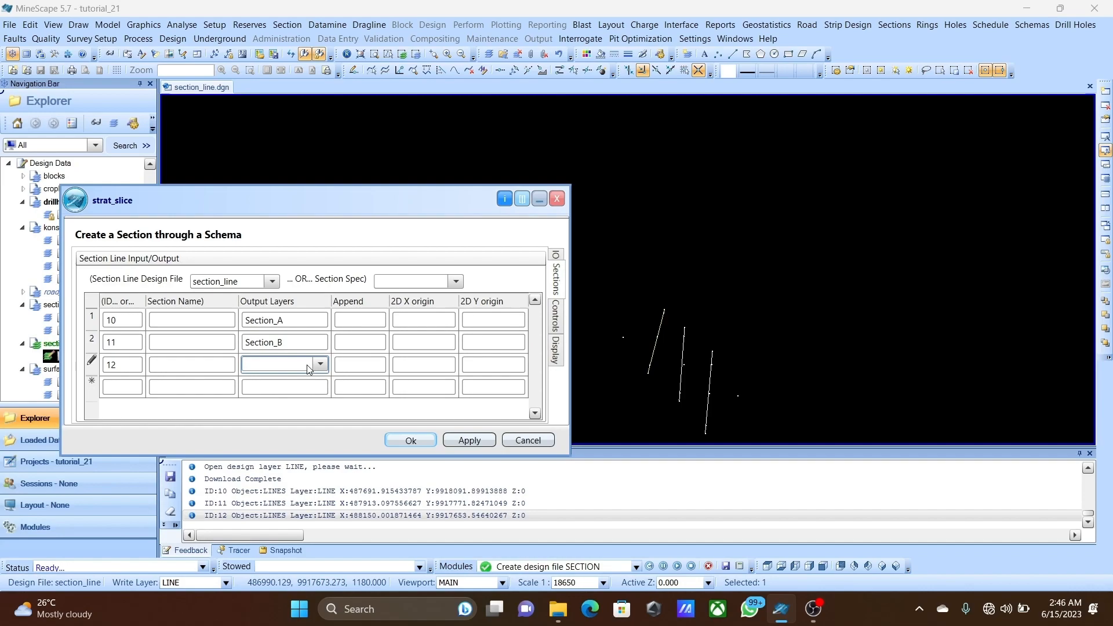
{"action": "right_click", "coordinate": [311, 363]}
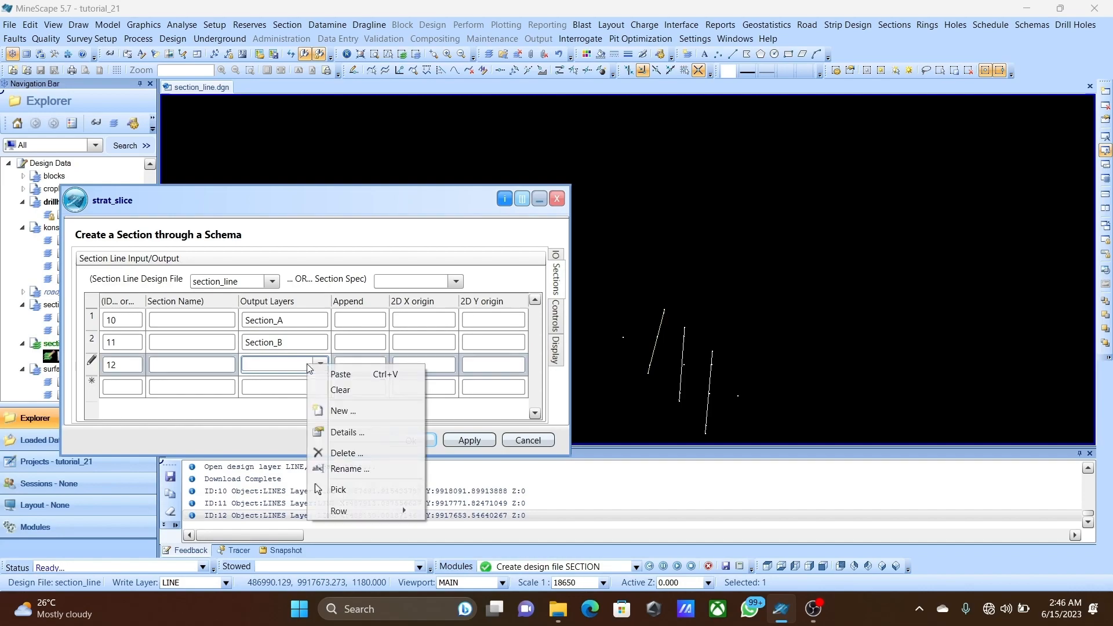
{"action": "left_click", "coordinate": [342, 411]}
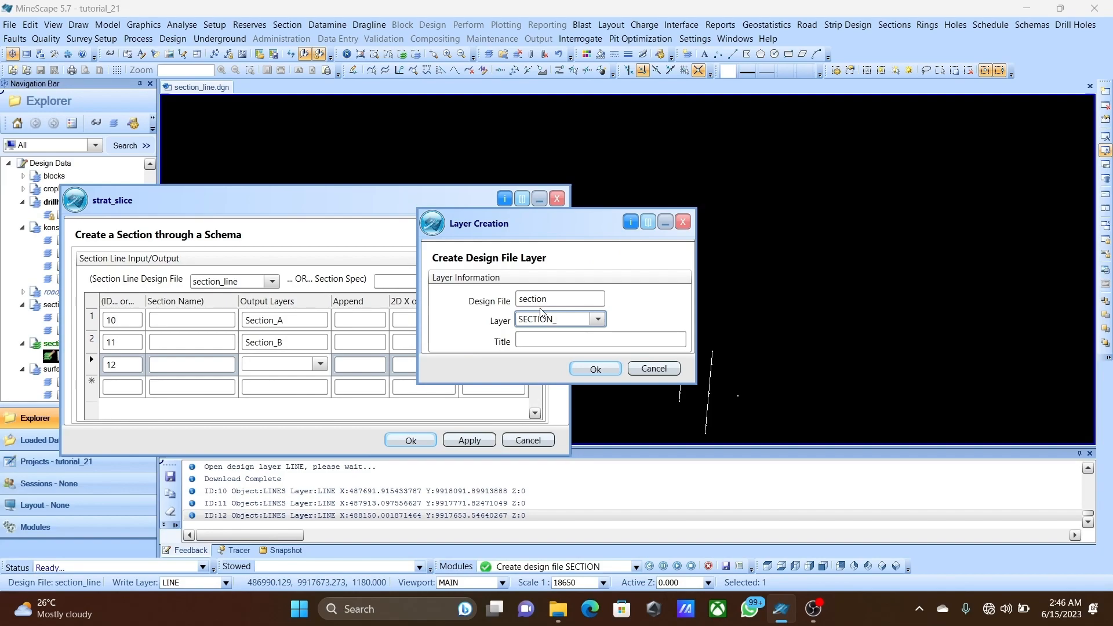
{"action": "left_click", "coordinate": [596, 369]}
{"action": "left_click", "coordinate": [320, 364]}
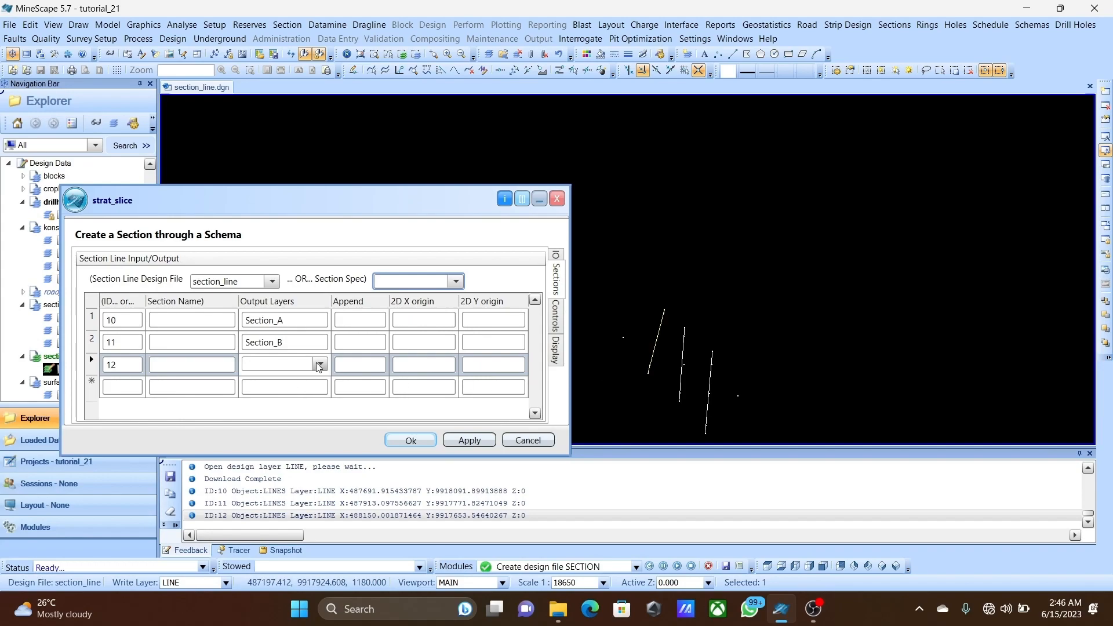
{"action": "left_click", "coordinate": [293, 413]}
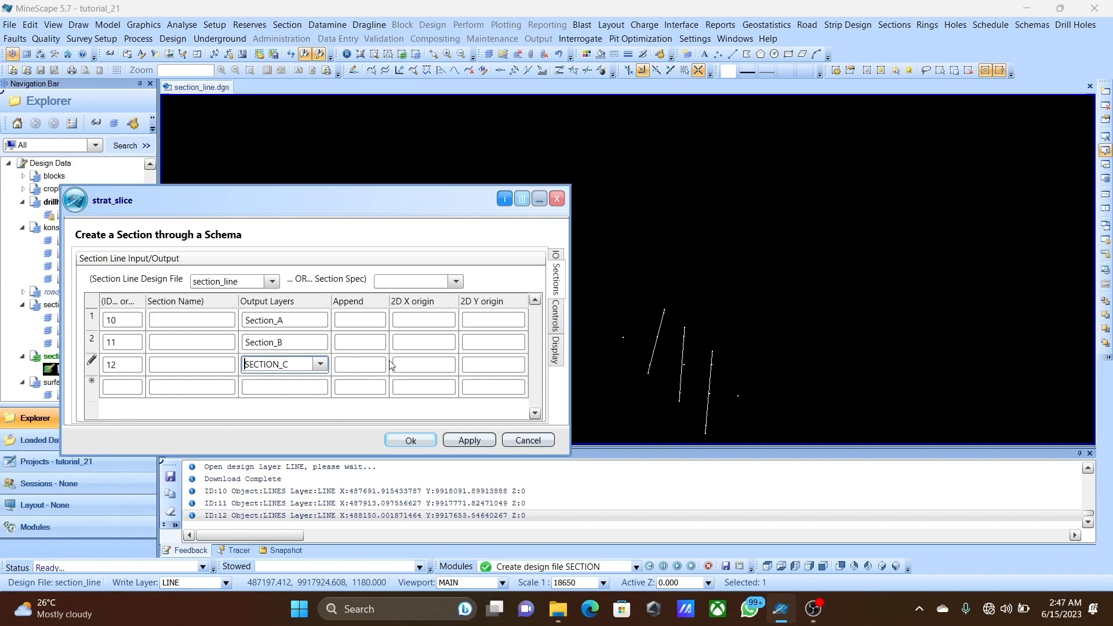
Enable orientation grids in the section controls with Grid Z Interval 20, minimum level -100 and maximum level 100.
{"action": "left_click", "coordinate": [554, 272]}
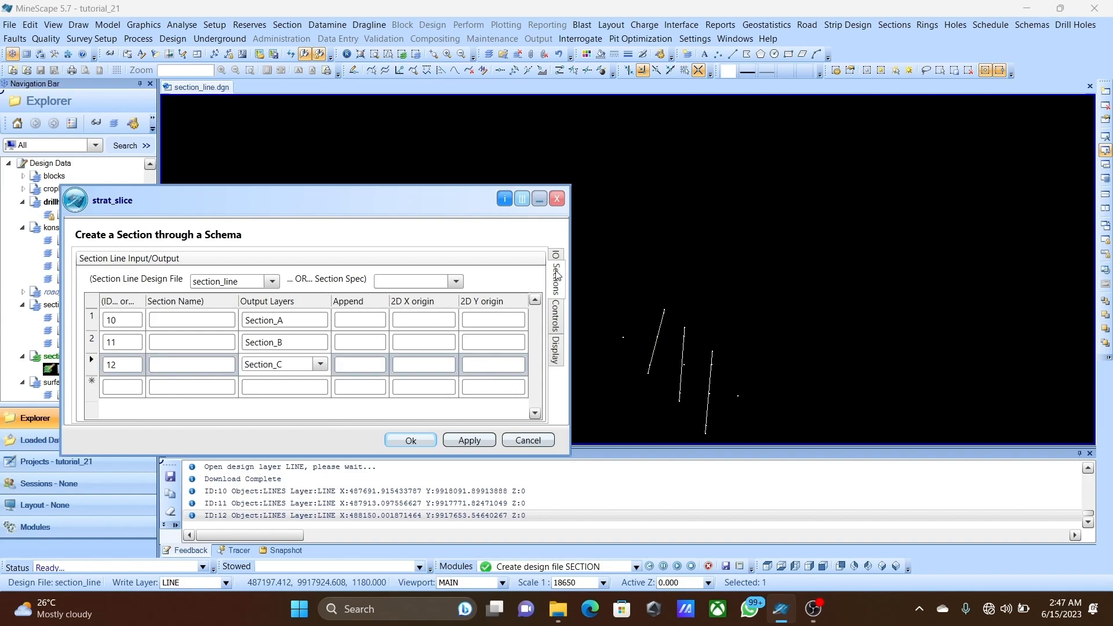
{"action": "left_click", "coordinate": [555, 326]}
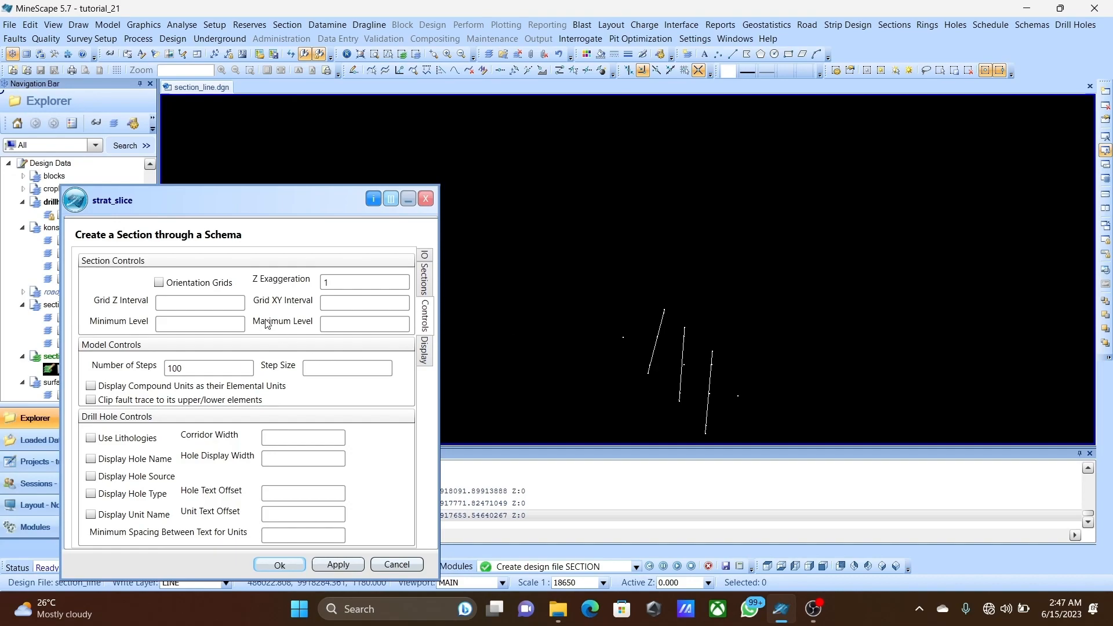
{"action": "left_click", "coordinate": [170, 285]}
{"action": "left_click", "coordinate": [198, 323]}
{"action": "left_click", "coordinate": [329, 328]}
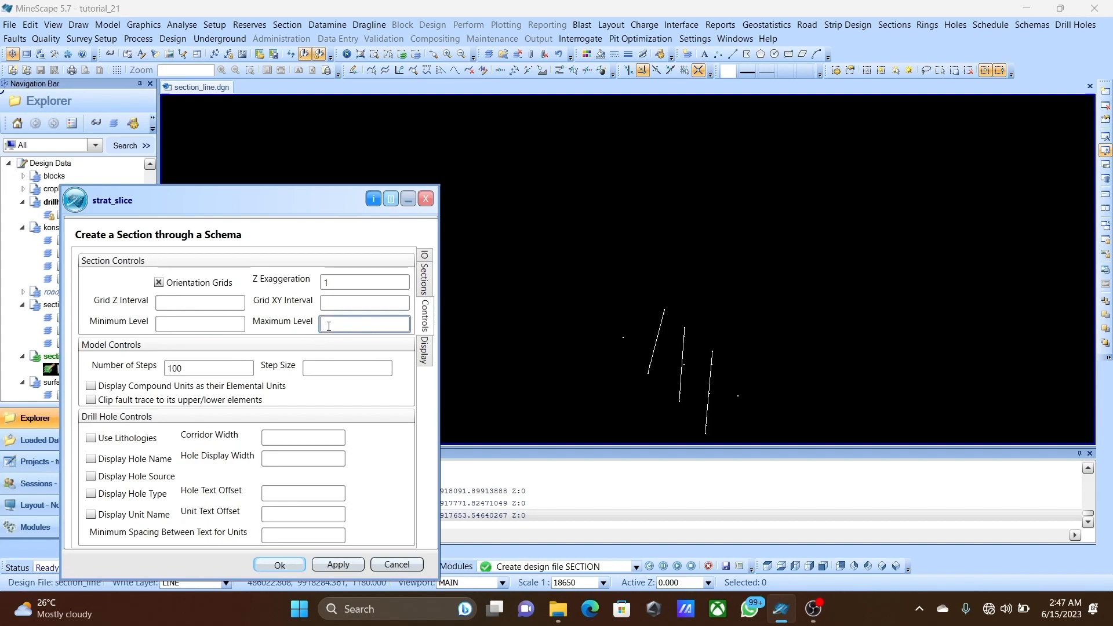
{"action": "left_click", "coordinate": [205, 299]}
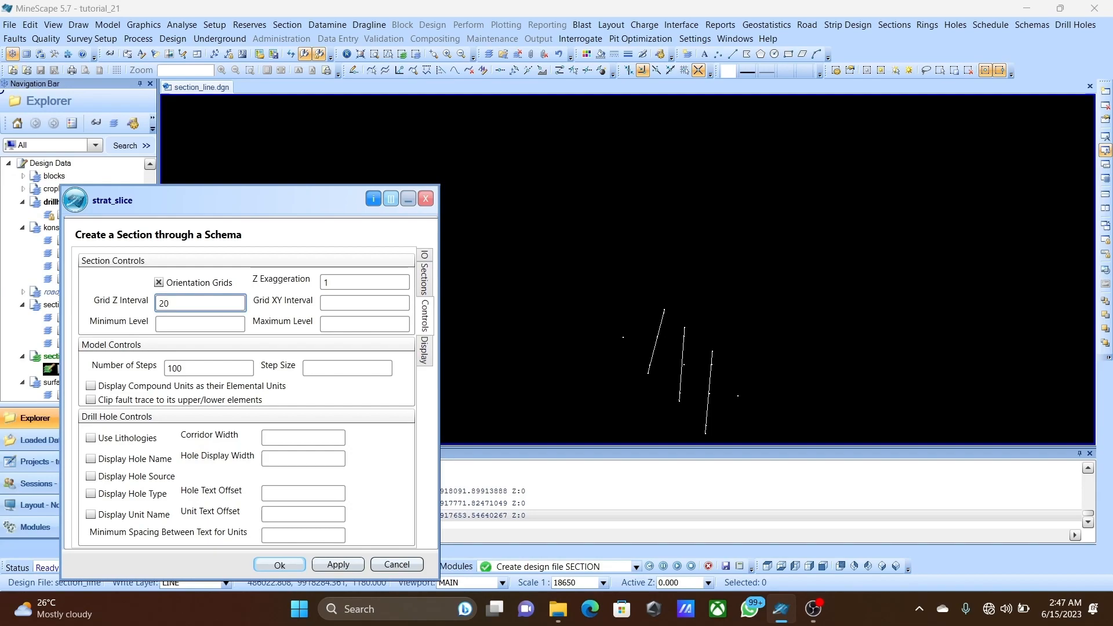
{"action": "left_click", "coordinate": [192, 324]}
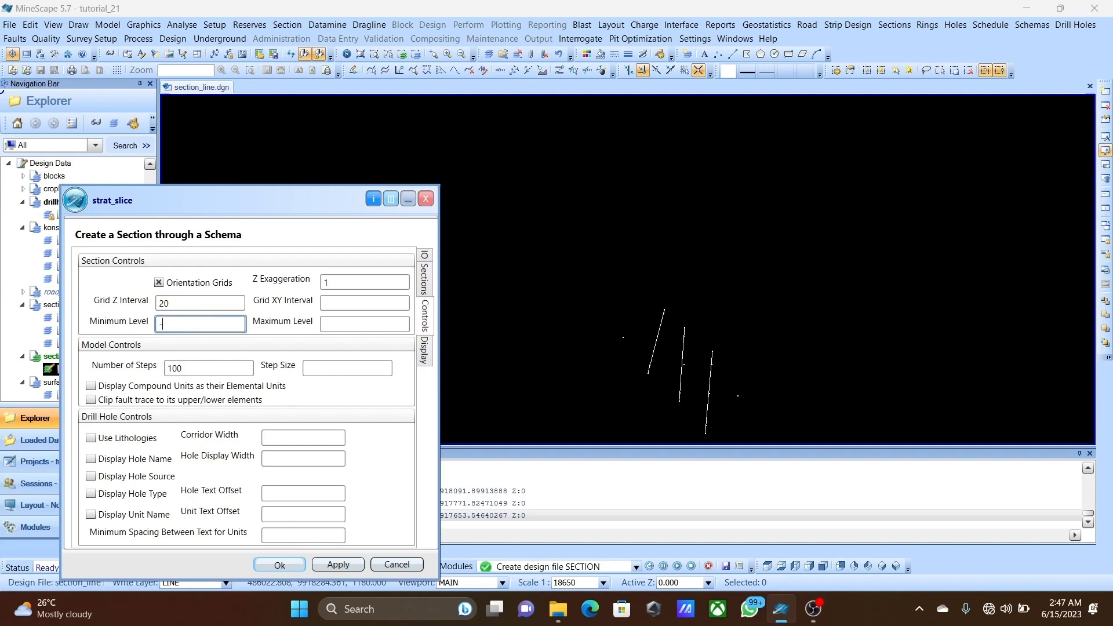
{"action": "type", "text": "-100"}
{"action": "left_click", "coordinate": [326, 323]}
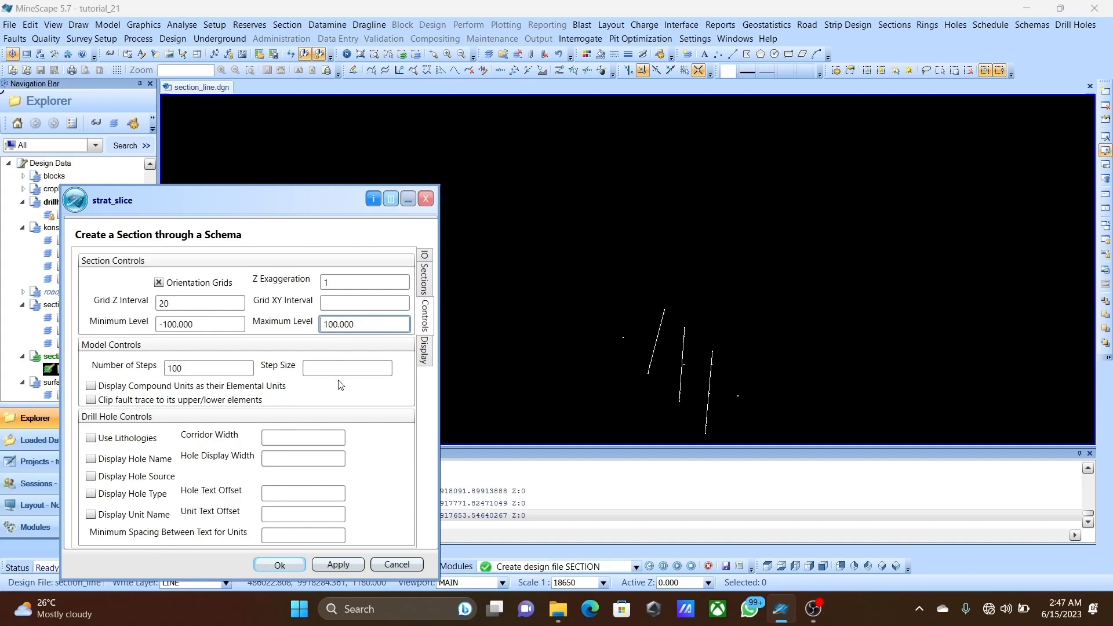
Set the drill hole corridor width to 100 and hole display width to 4, with hole names and unit names displayed.
{"action": "left_click", "coordinate": [266, 439]}
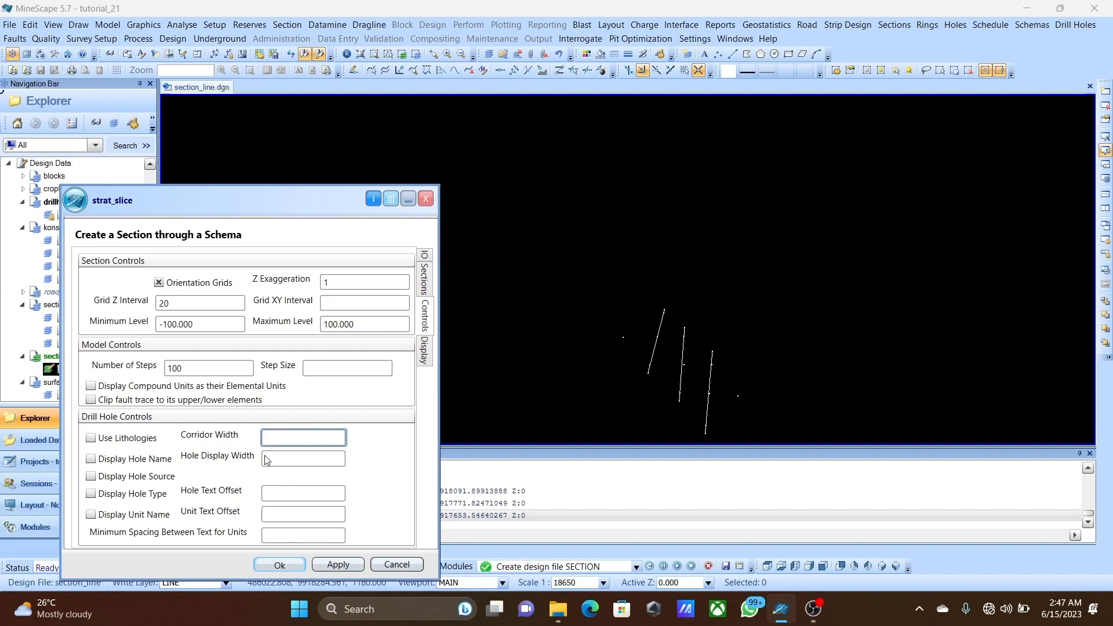
{"action": "type", "text": "100"}
{"action": "left_click", "coordinate": [137, 460]}
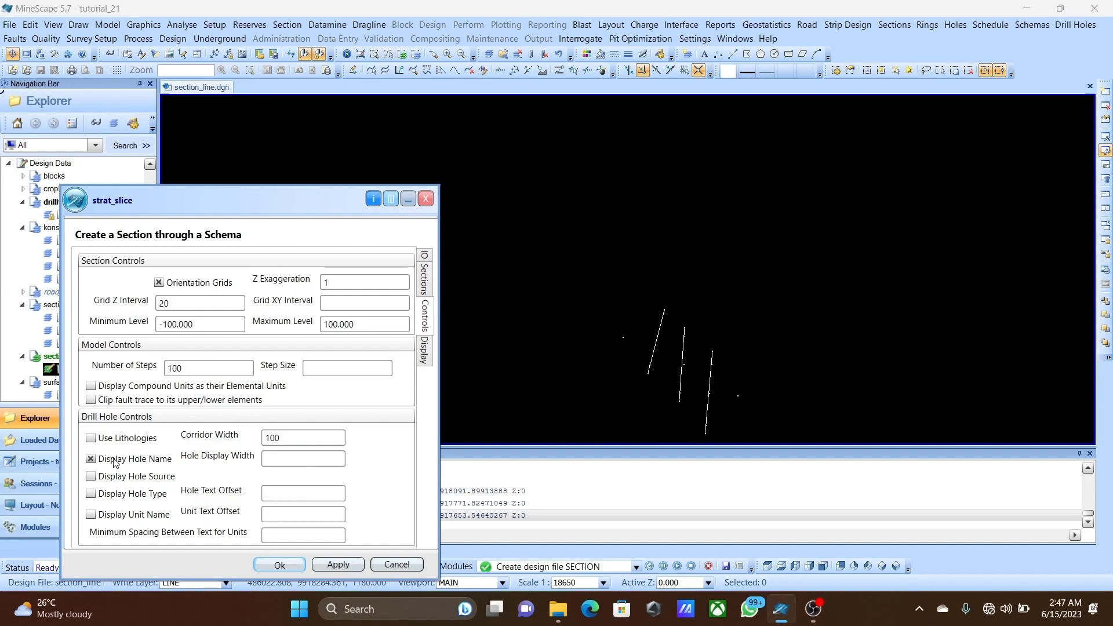
{"action": "left_click", "coordinate": [302, 458]}
{"action": "type", "text": "4"}
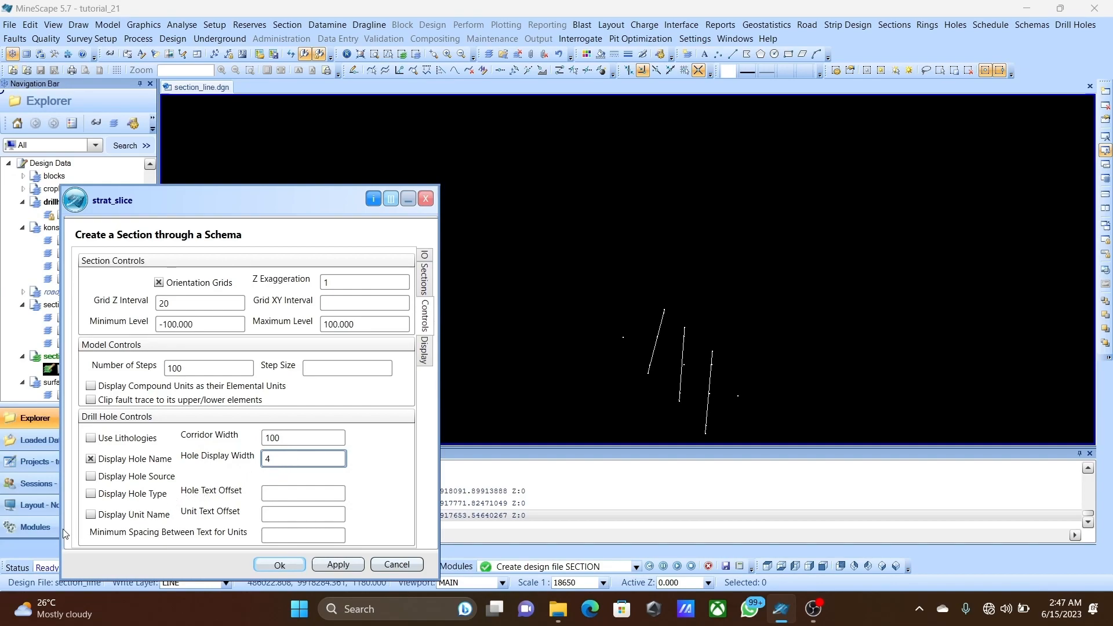
{"action": "left_click", "coordinate": [91, 515]}
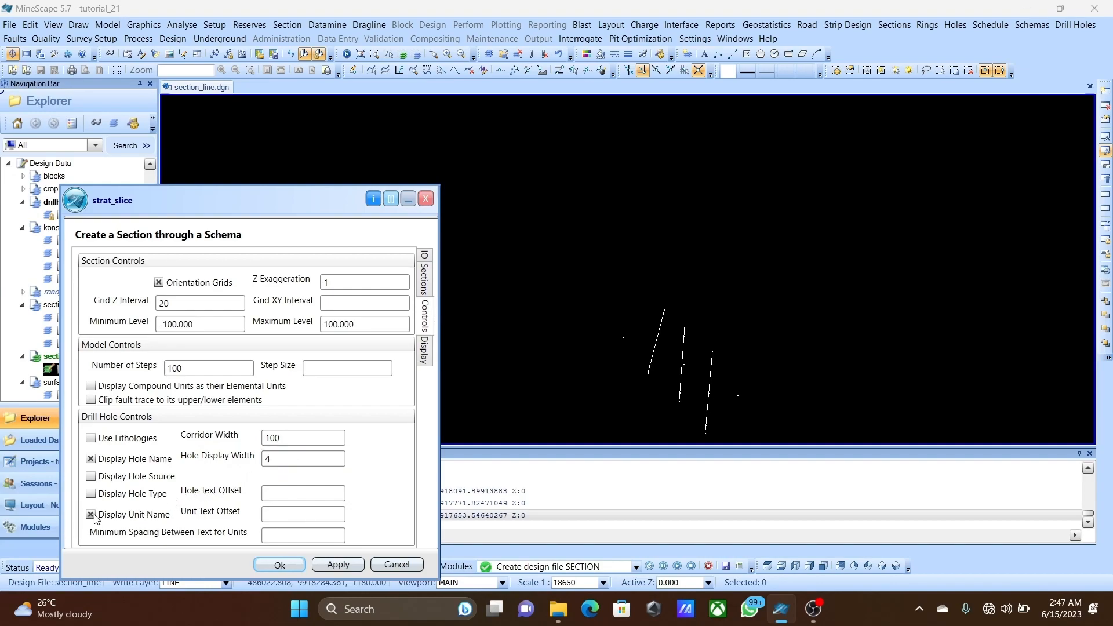
Review the control and display settings, keep the default display definitions, and run the section slice through the schema.
{"action": "left_click", "coordinate": [424, 353]}
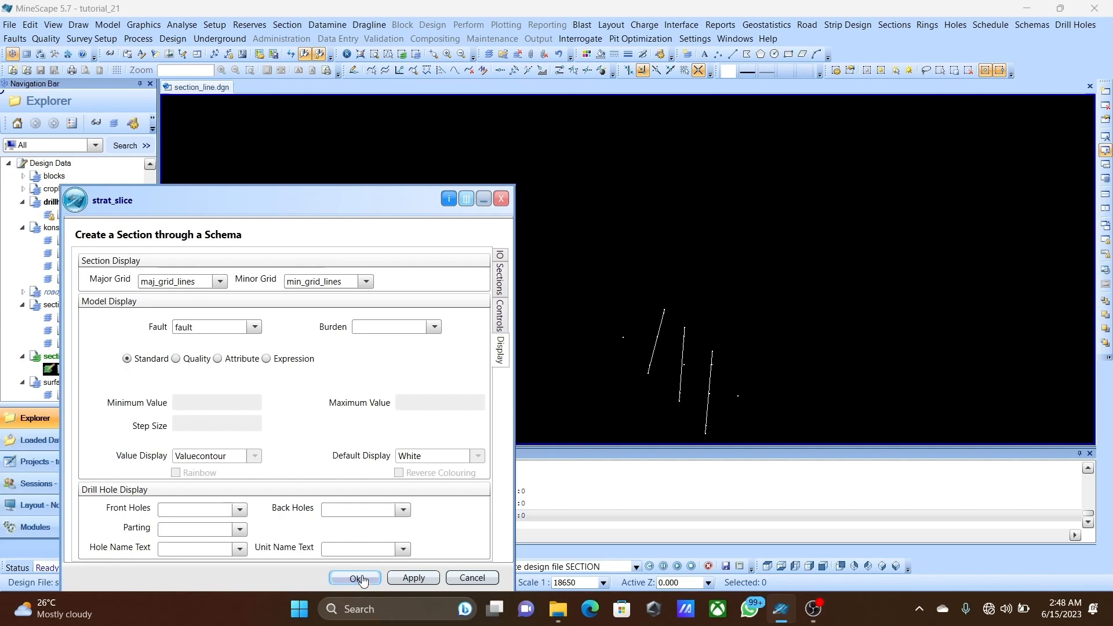
{"action": "left_click", "coordinate": [504, 313]}
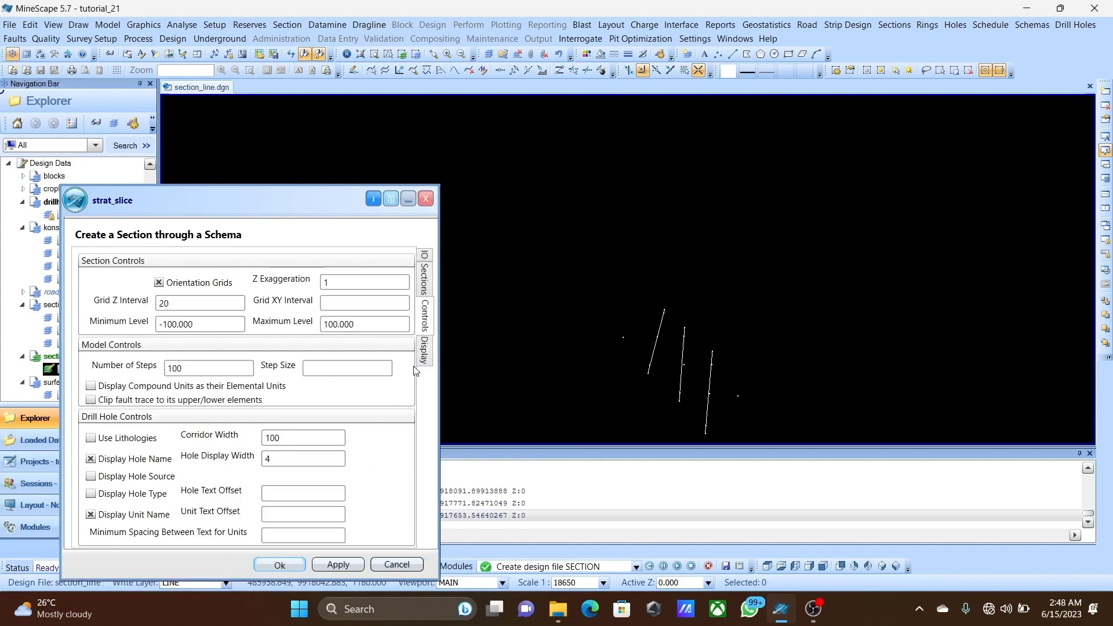
{"action": "left_click", "coordinate": [423, 352]}
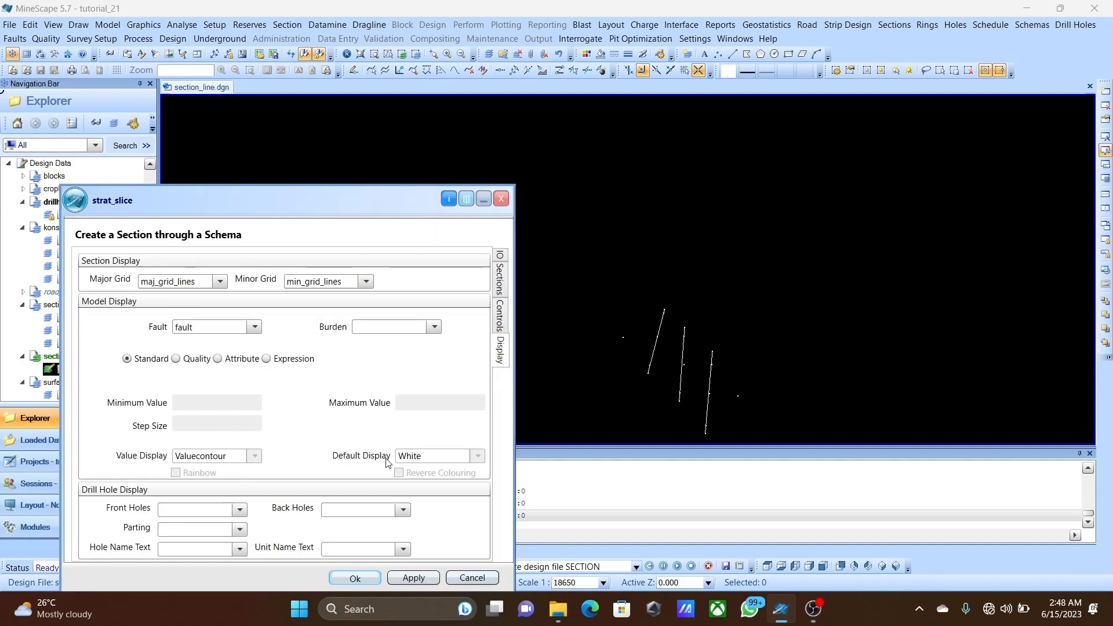
{"action": "left_click", "coordinate": [356, 579]}
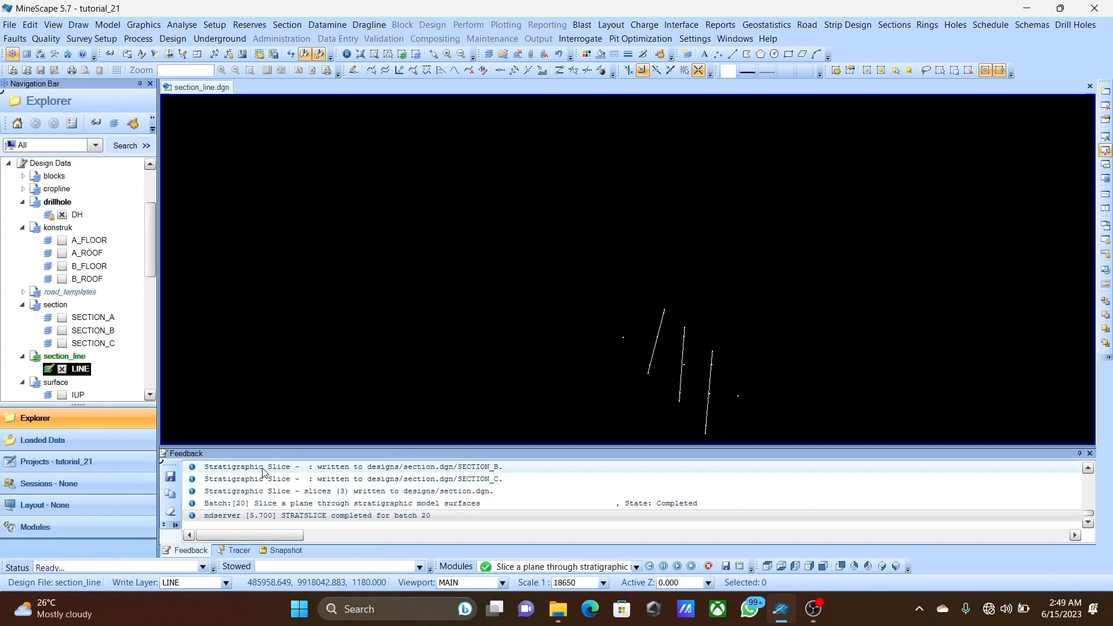
Unload the LINE layer of section_line and the DH layer of drillhole from the view.
{"action": "right_click", "coordinate": [82, 369]}
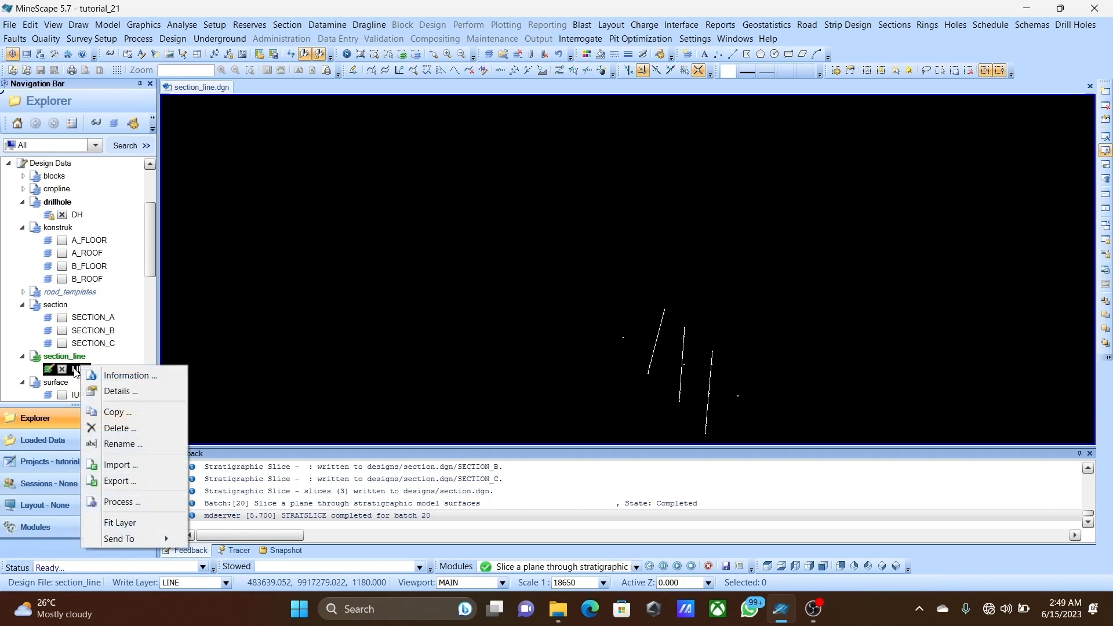
{"action": "left_click", "coordinate": [76, 372]}
{"action": "left_click", "coordinate": [84, 355]}
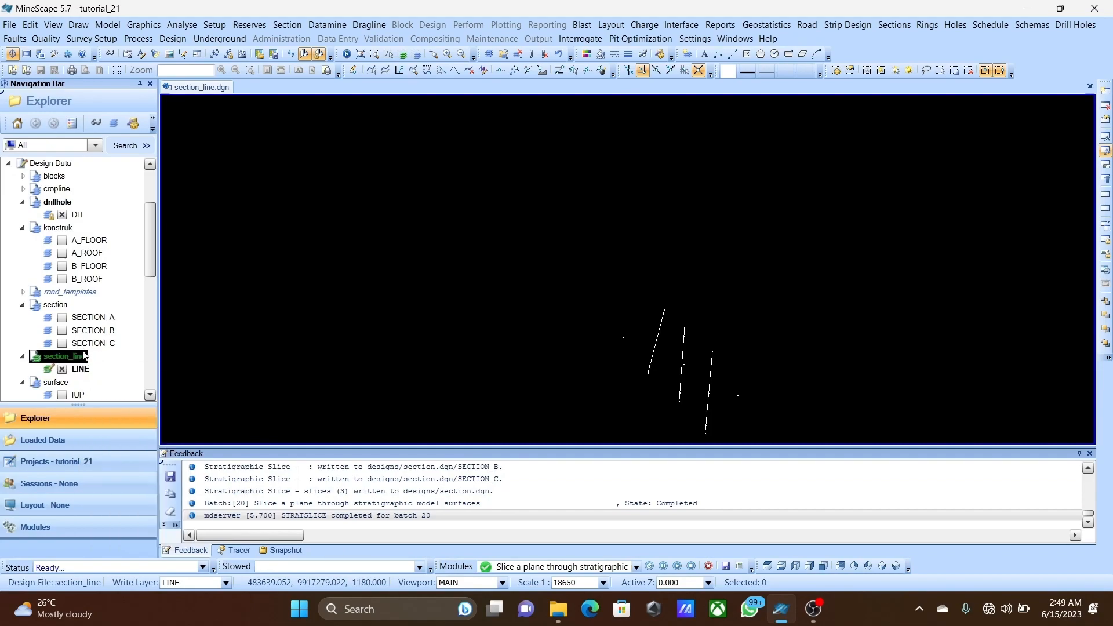
{"action": "left_click", "coordinate": [73, 372]}
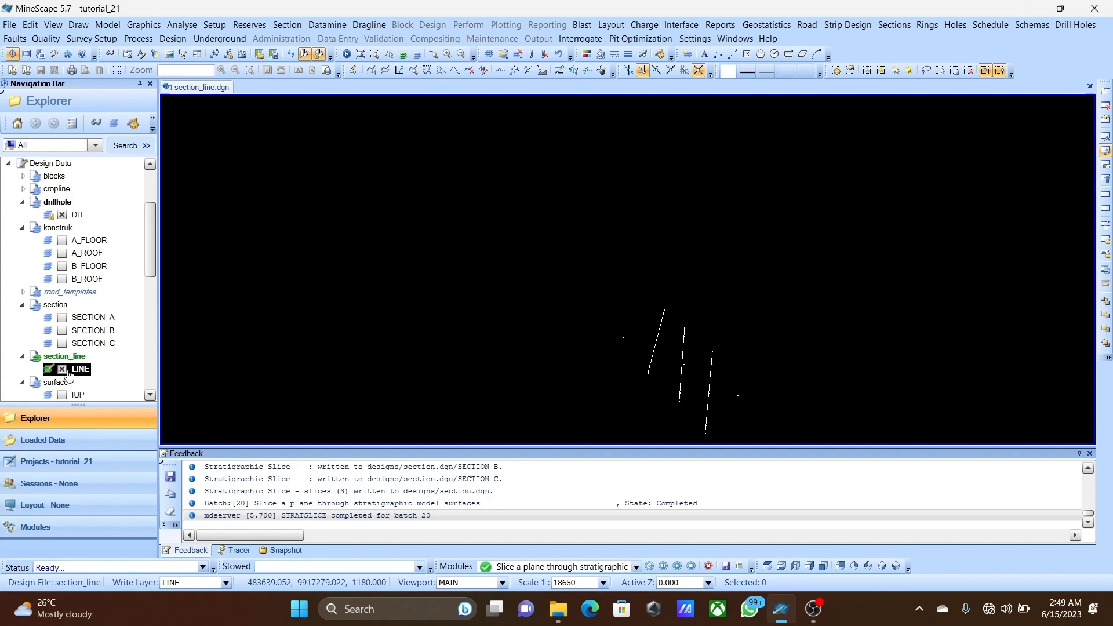
{"action": "left_click", "coordinate": [64, 372]}
{"action": "left_click", "coordinate": [64, 373]}
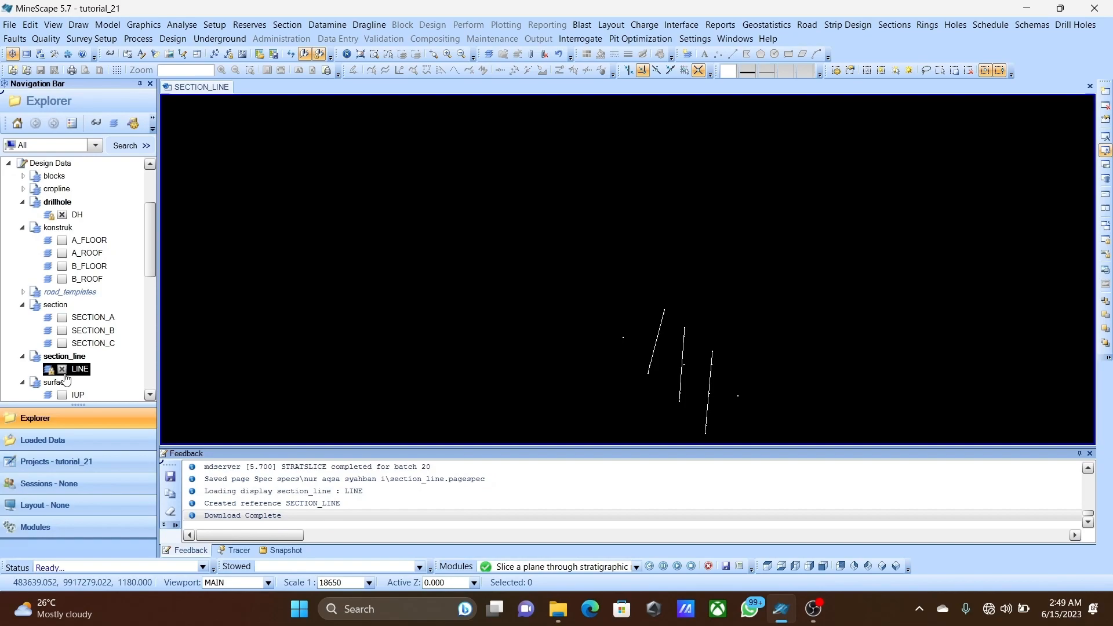
{"action": "left_click", "coordinate": [64, 372]}
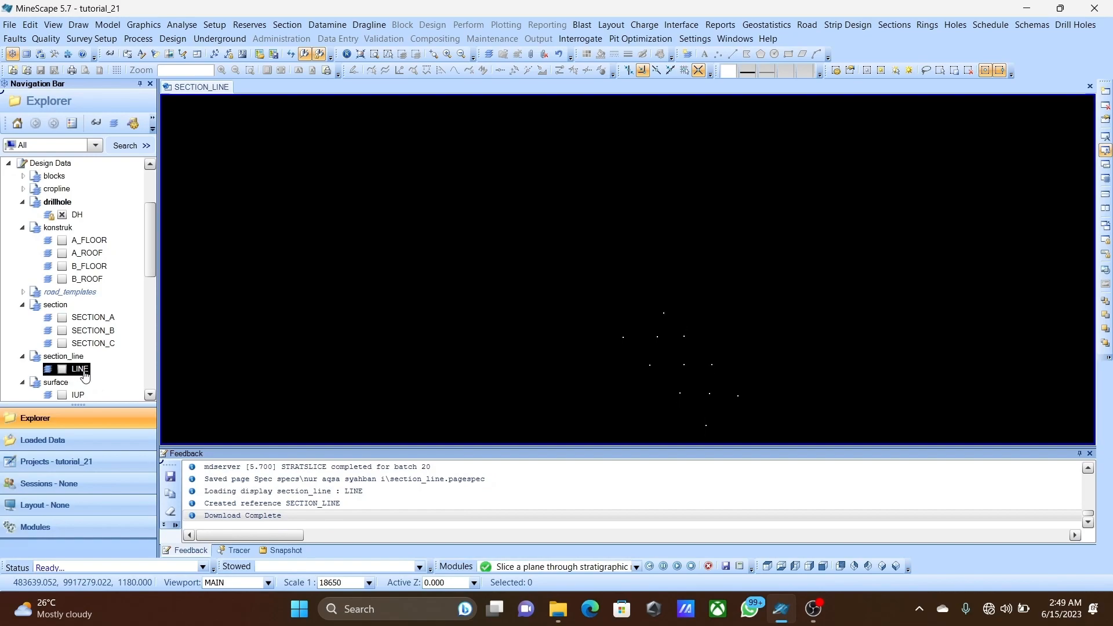
{"action": "left_click", "coordinate": [62, 215]}
Load the SECTION_A, SECTION_B and SECTION_C layers of the section design file and inspect the stacked cross-sections.
{"action": "left_click", "coordinate": [62, 318]}
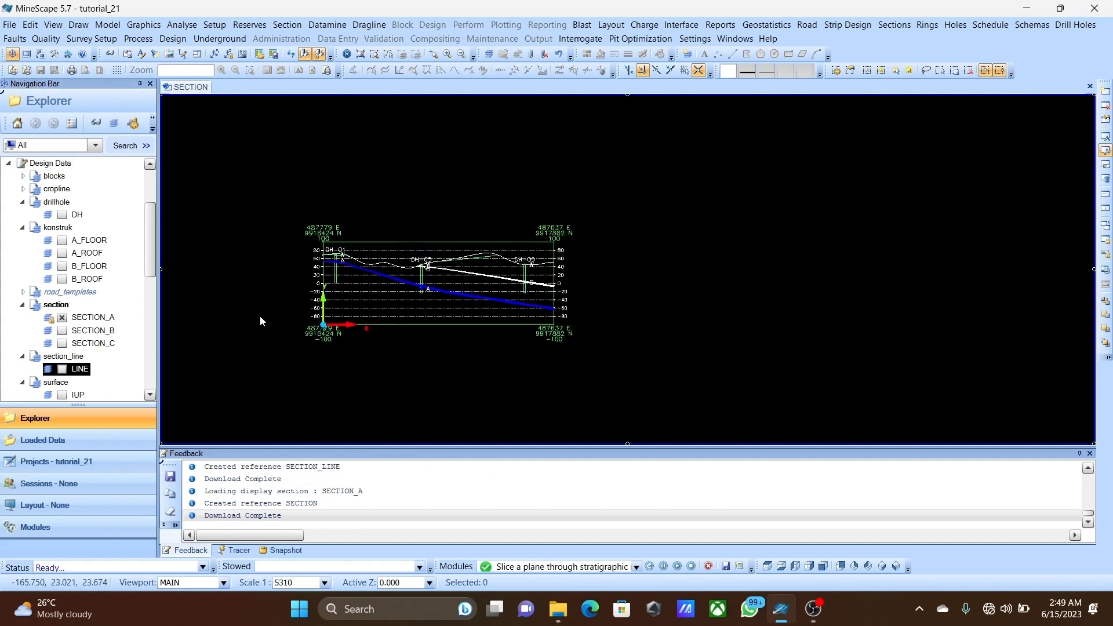
{"action": "left_click", "coordinate": [62, 331]}
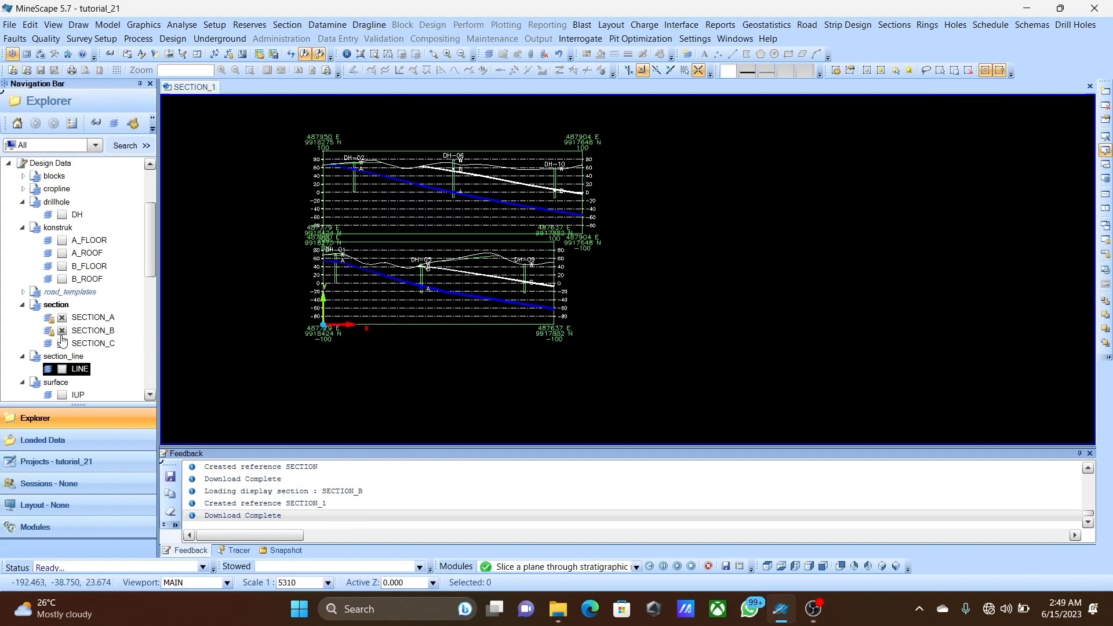
{"action": "left_click", "coordinate": [62, 344]}
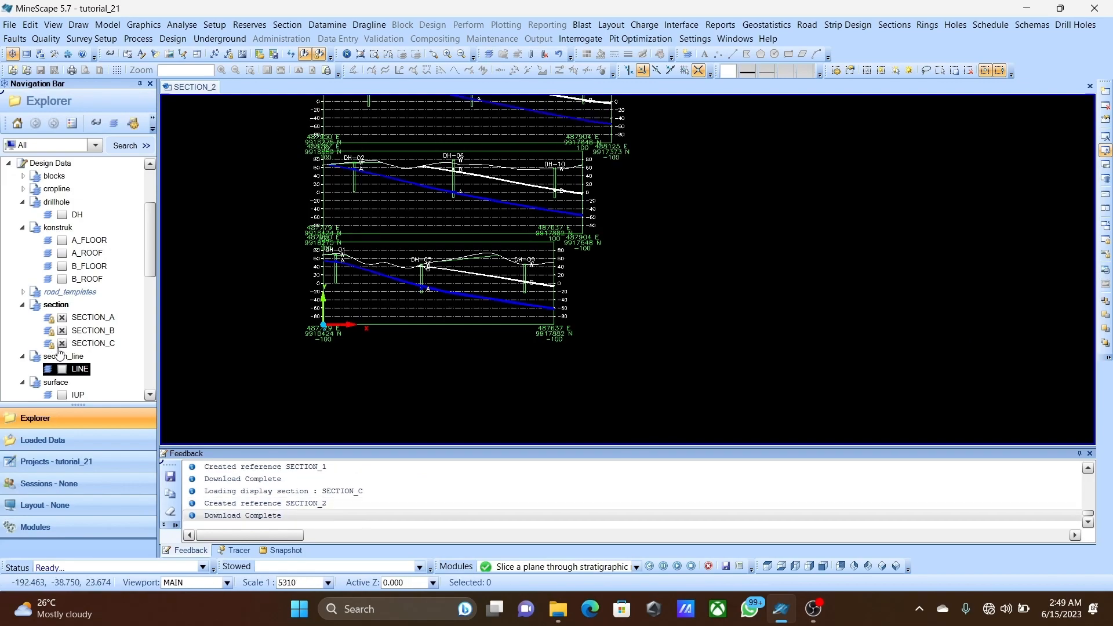
{"action": "scroll", "coordinate": [348, 323], "scroll_direction": "up", "scroll_amount": 2}
{"action": "scroll", "coordinate": [356, 322], "scroll_direction": "down", "scroll_amount": 2}
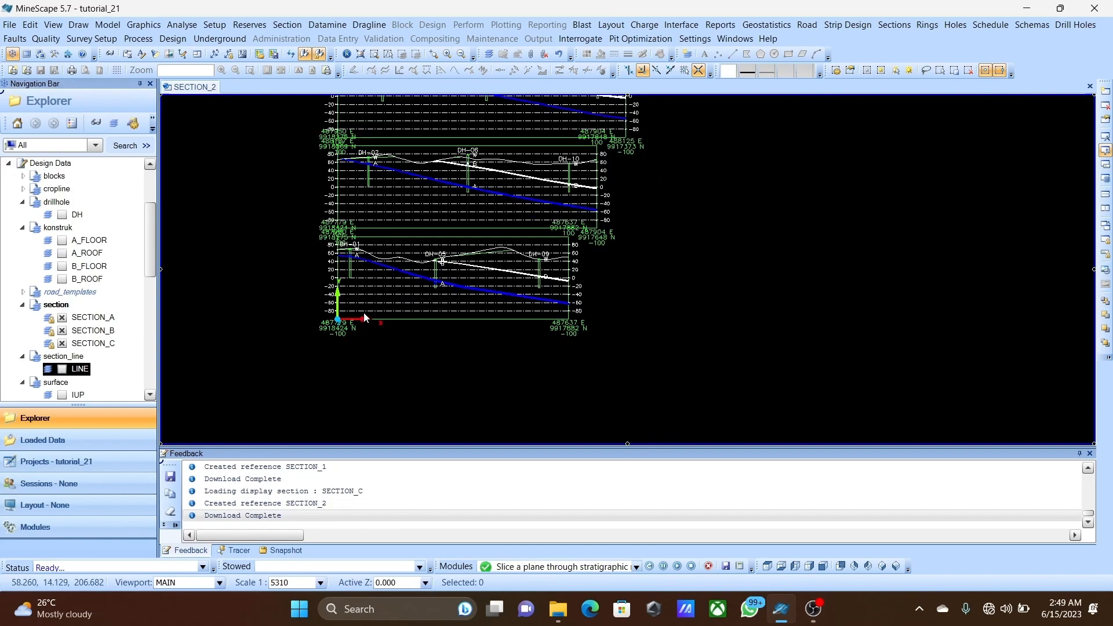
{"action": "scroll", "coordinate": [365, 317], "scroll_direction": "down", "scroll_amount": 3}
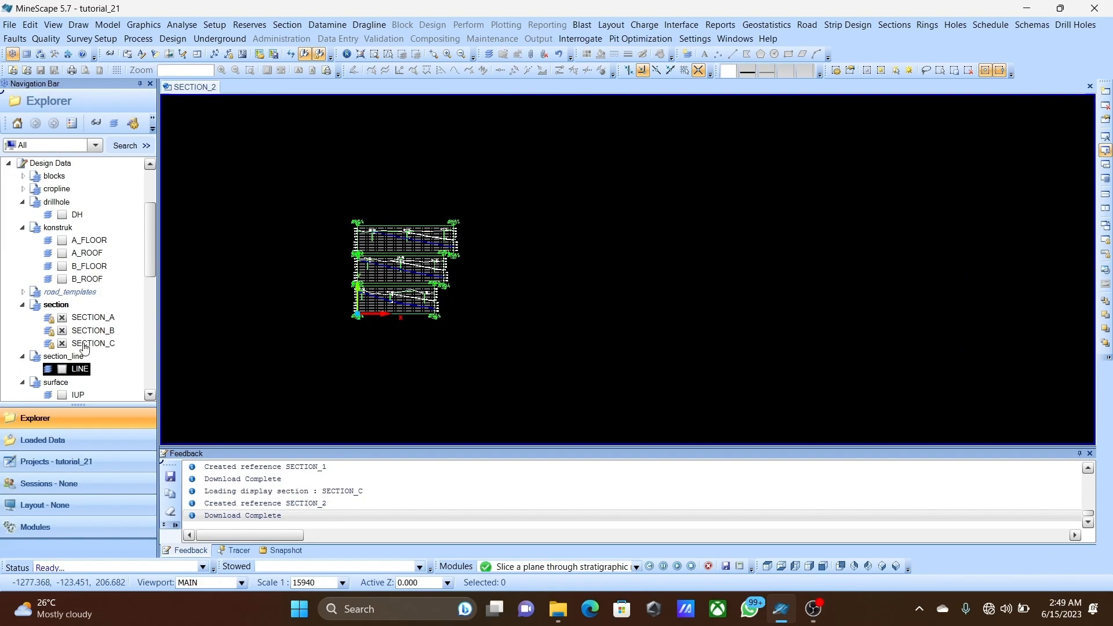
Unload the SECTION_C, SECTION_B and SECTION_A layers from the view.
{"action": "left_click", "coordinate": [62, 343]}
{"action": "left_click", "coordinate": [62, 330]}
{"action": "left_click", "coordinate": [62, 318]}
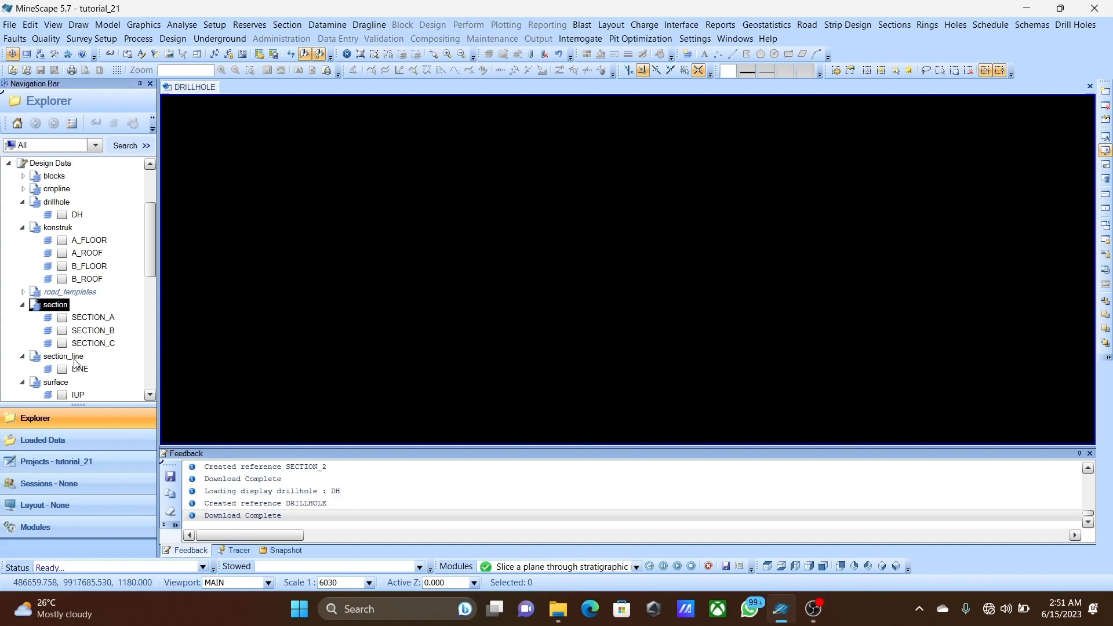
Create a new layer named SECTION_STRIKE in the section_line design file.
{"action": "left_click", "coordinate": [74, 360]}
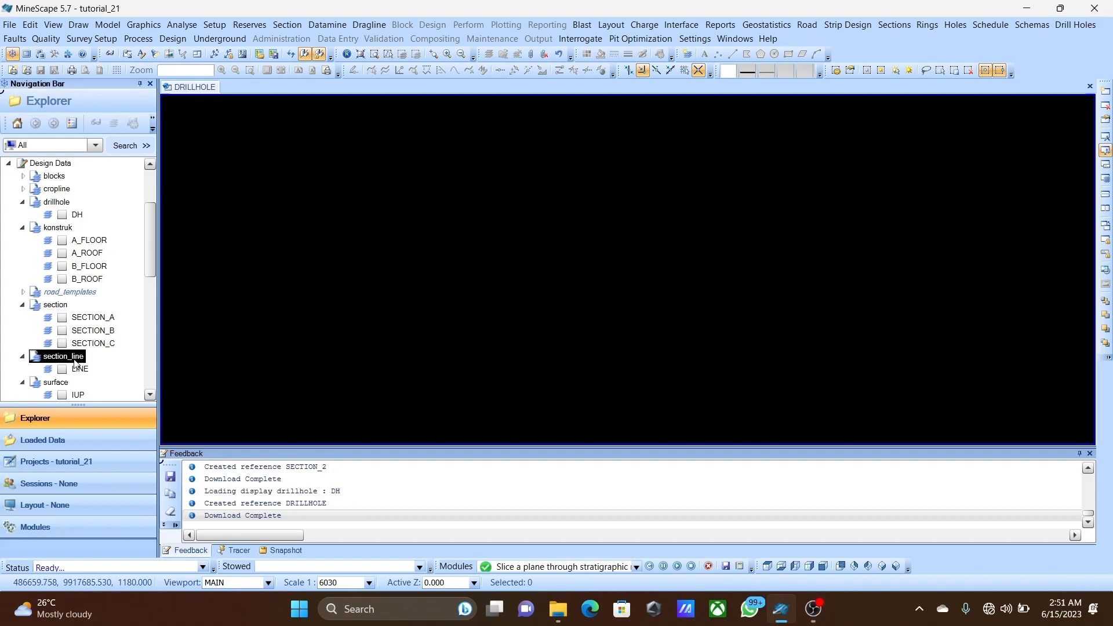
{"action": "right_click", "coordinate": [74, 363]}
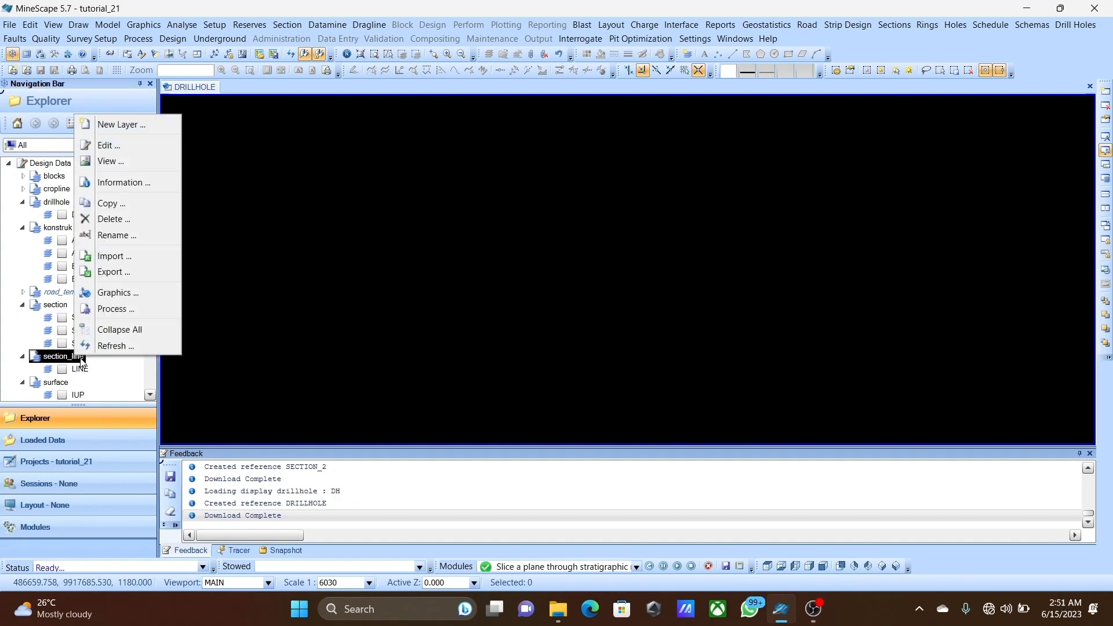
{"action": "left_click", "coordinate": [64, 360]}
{"action": "right_click", "coordinate": [63, 360]}
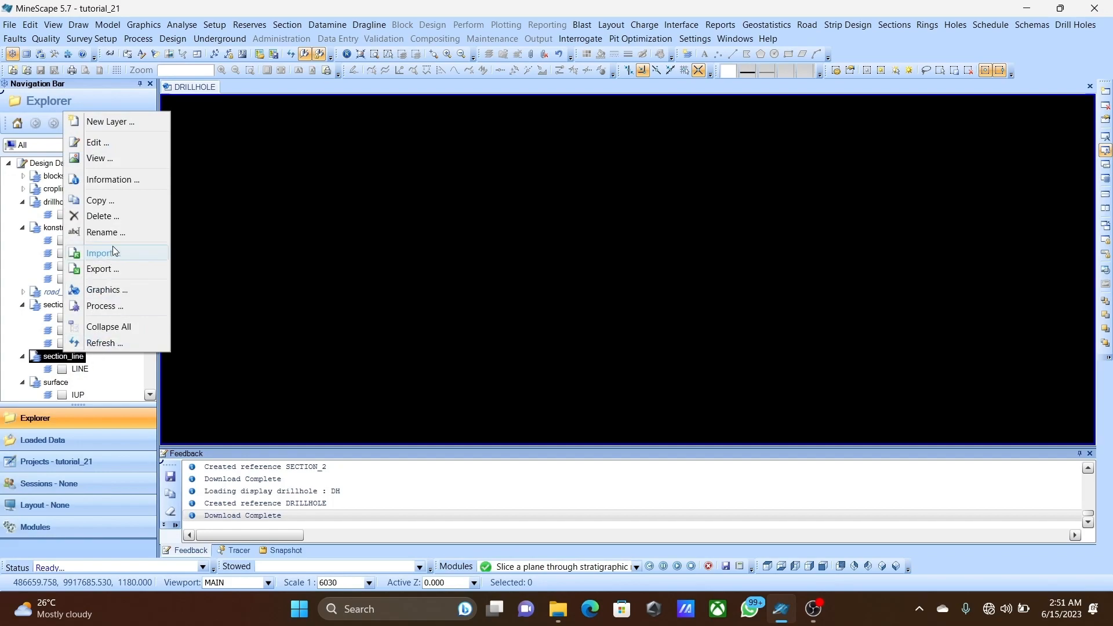
{"action": "left_click", "coordinate": [145, 126]}
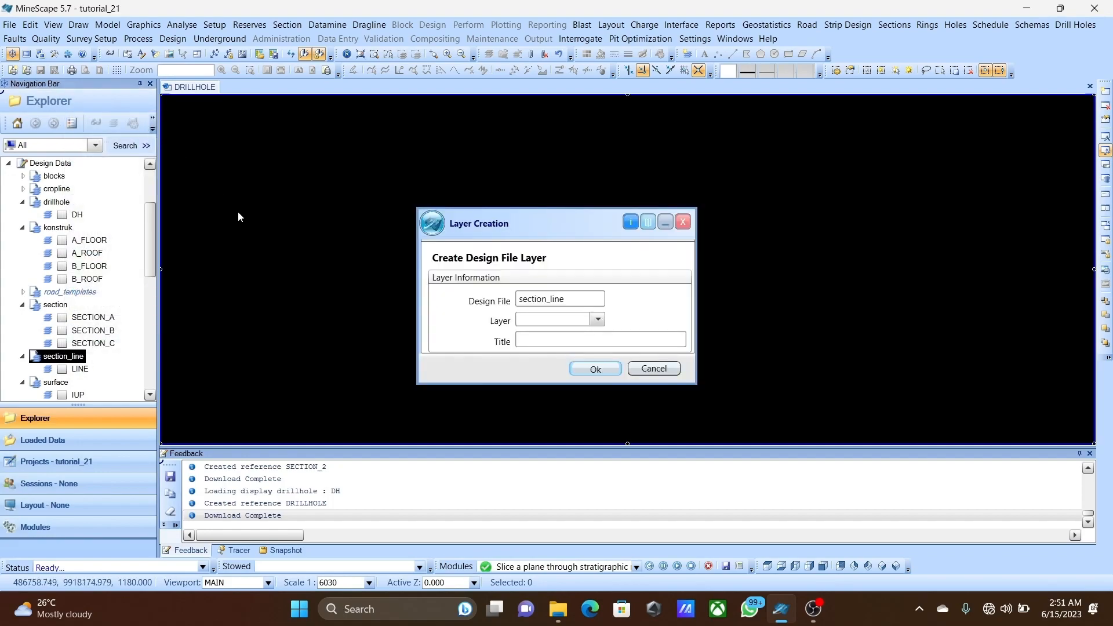
{"action": "left_click", "coordinate": [537, 320]}
{"action": "type", "text": "SEC"}
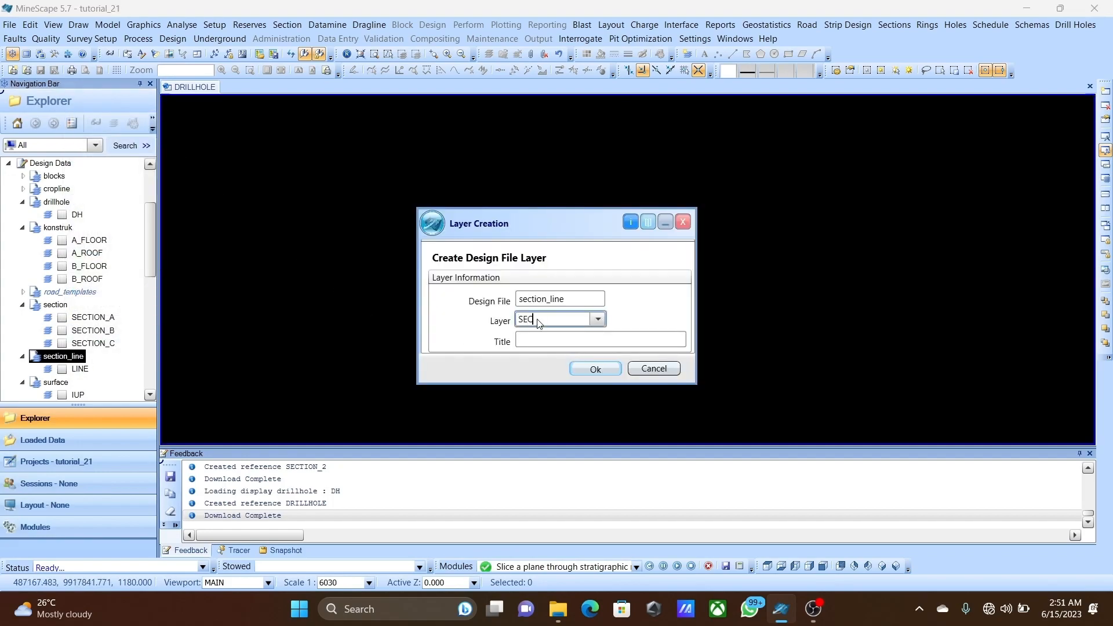
{"action": "type", "text": "TU"}
{"action": "type", "text": "STRIKE"}
{"action": "left_click", "coordinate": [596, 369]}
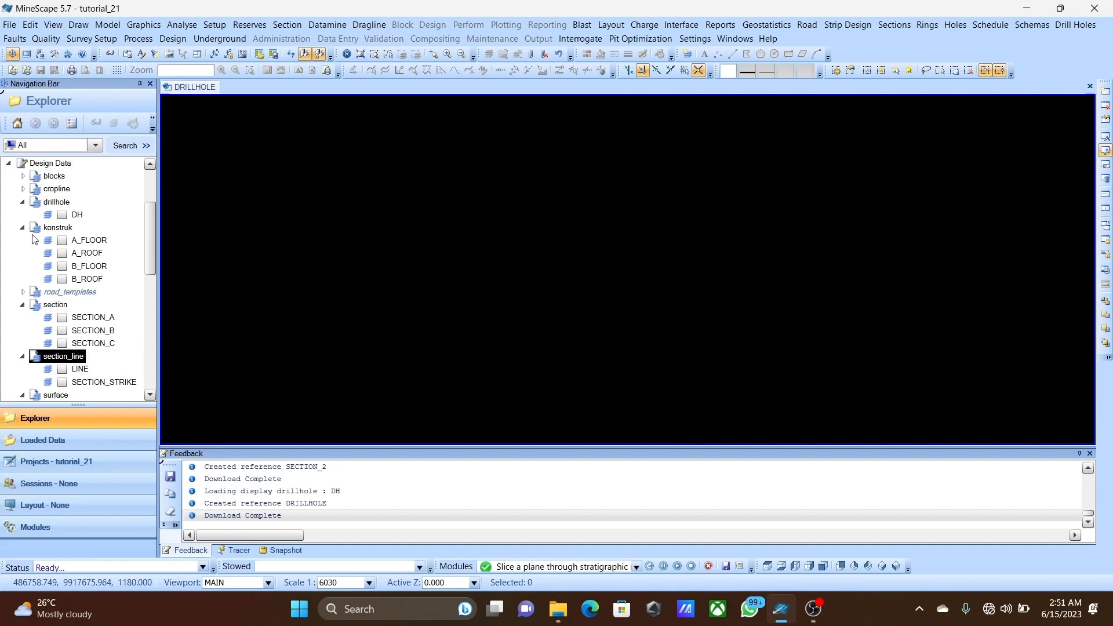
Load the DH layer of drillhole and the SECTION_STRIKE layer of section_line, and open SECTION_STRIKE for editing.
{"action": "left_click", "coordinate": [62, 214]}
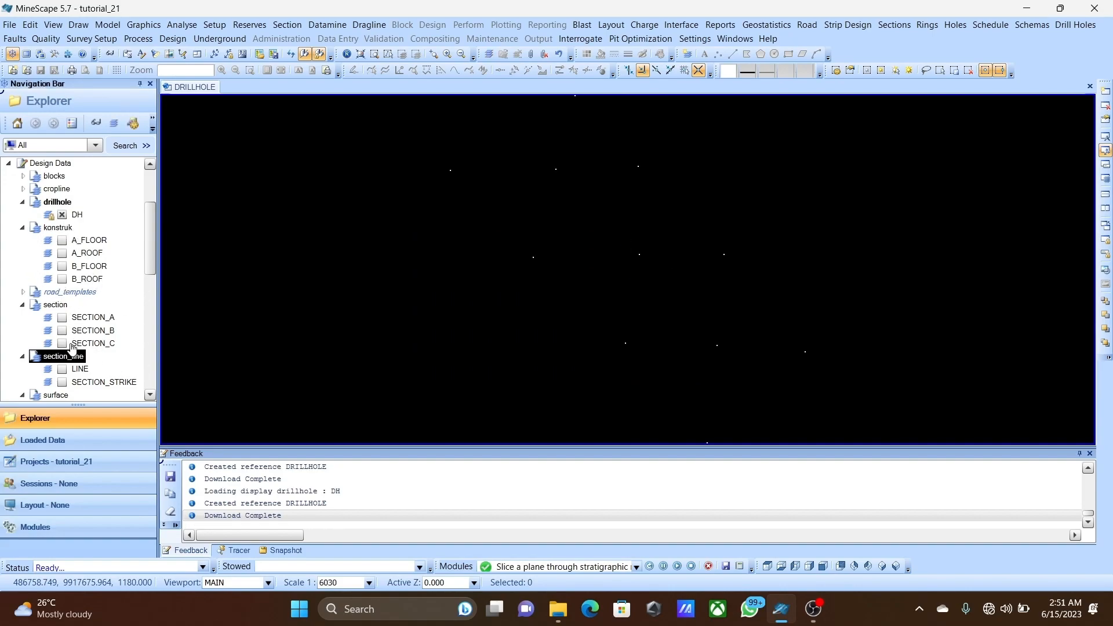
{"action": "left_click", "coordinate": [62, 383]}
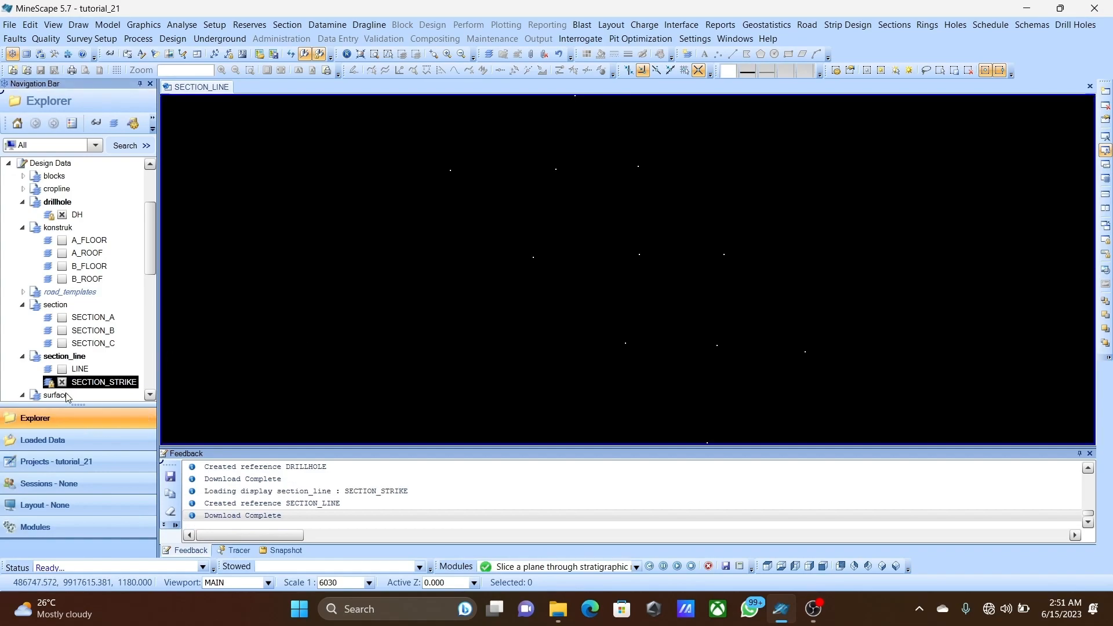
{"action": "right_click", "coordinate": [76, 382]}
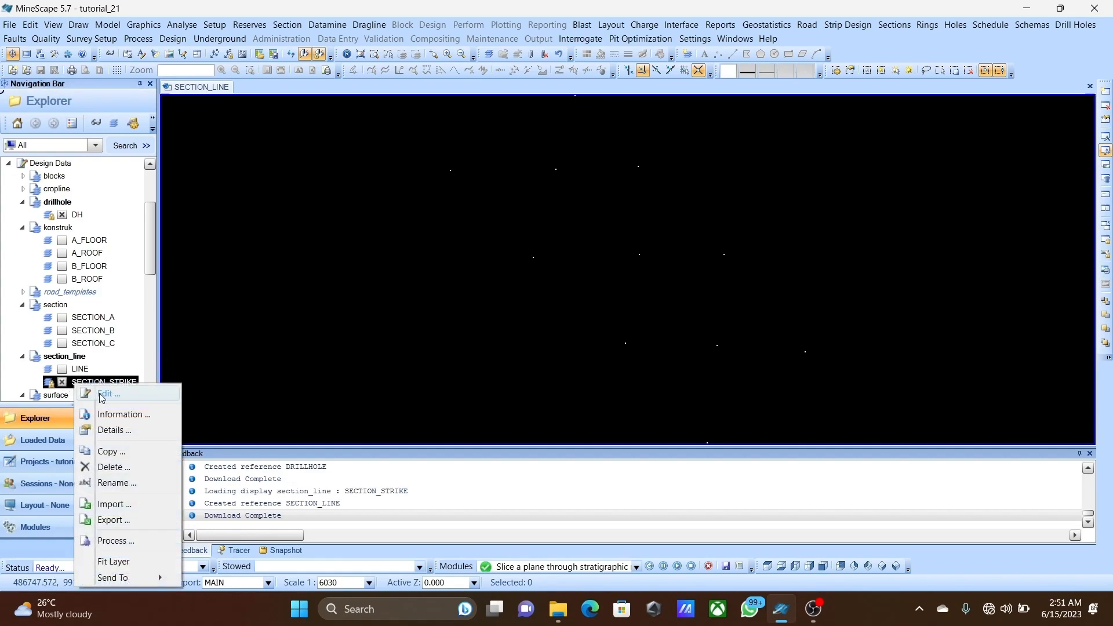
{"action": "left_click", "coordinate": [119, 394]}
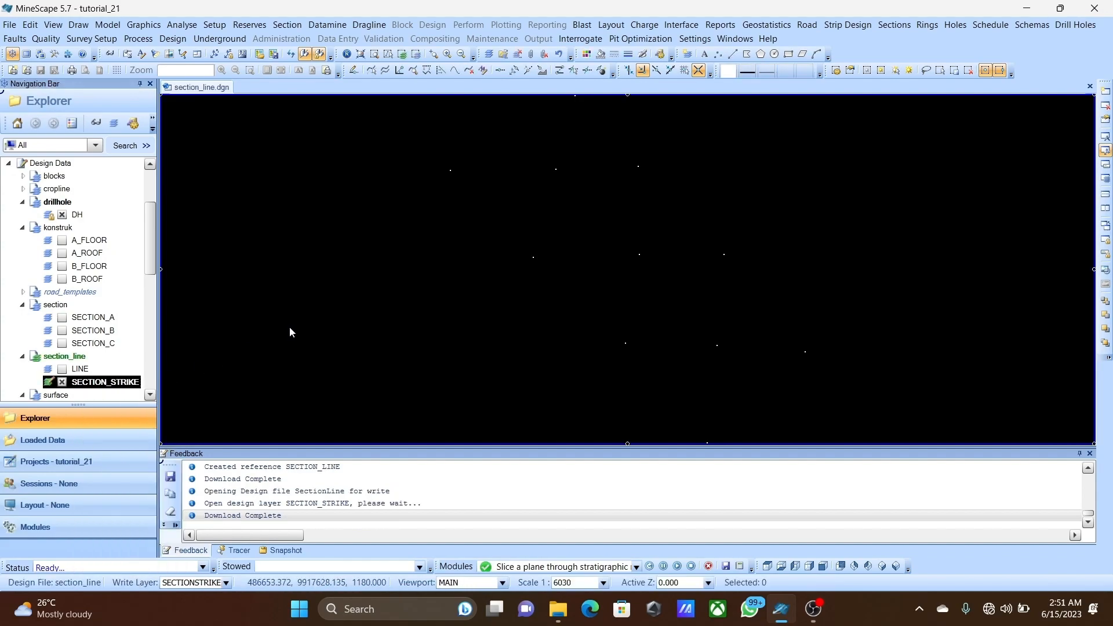
Draw a straight diagonal linestring through the middle row of drill holes, extending beyond both ends of the row.
{"action": "scroll", "coordinate": [362, 316], "scroll_direction": "down", "scroll_amount": 2}
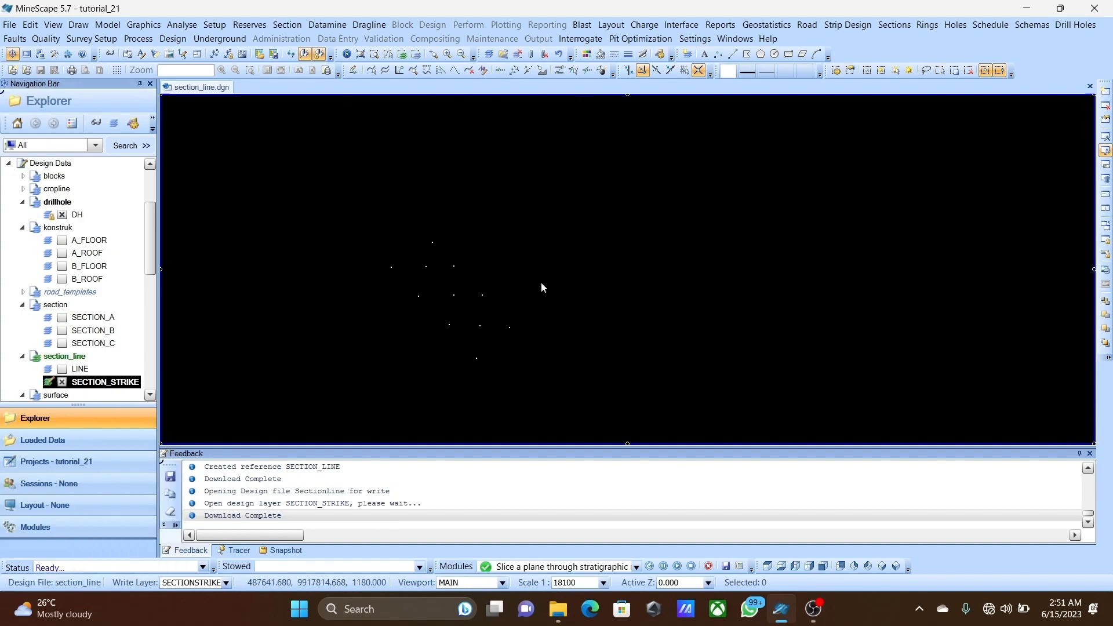
{"action": "left_click", "coordinate": [734, 54]}
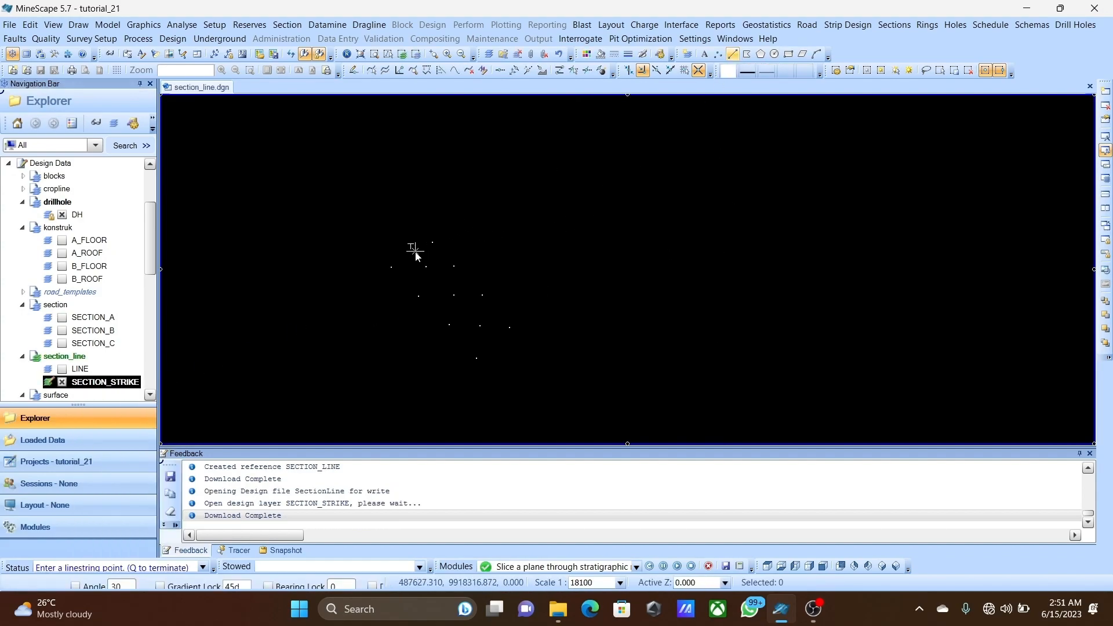
{"action": "left_click", "coordinate": [399, 232]}
{"action": "left_click", "coordinate": [512, 366]}
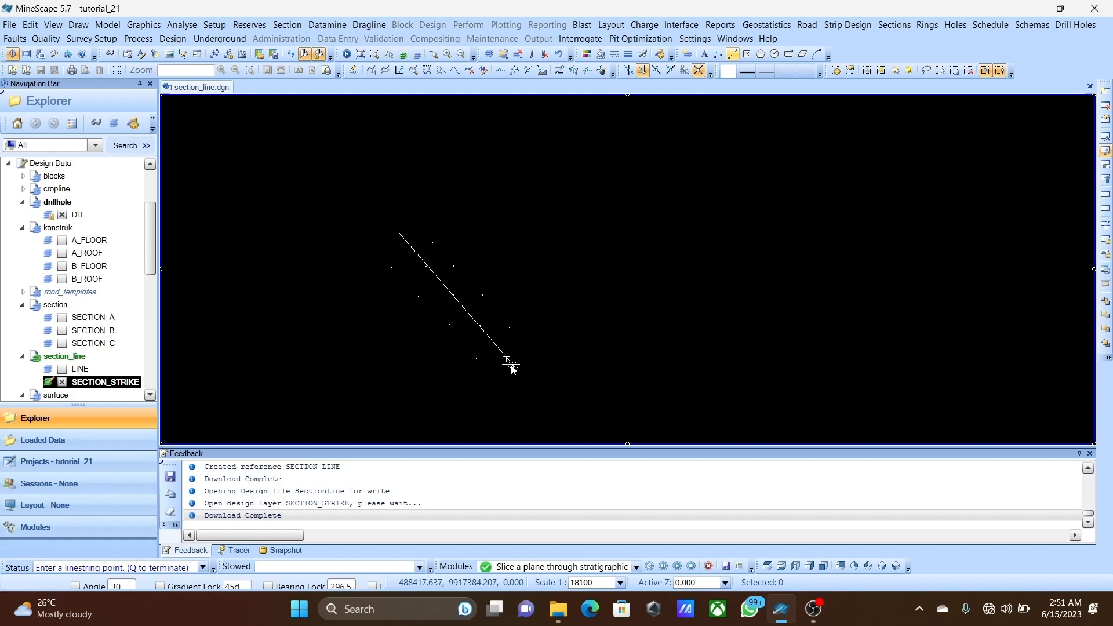
{"action": "key", "text": "q"}
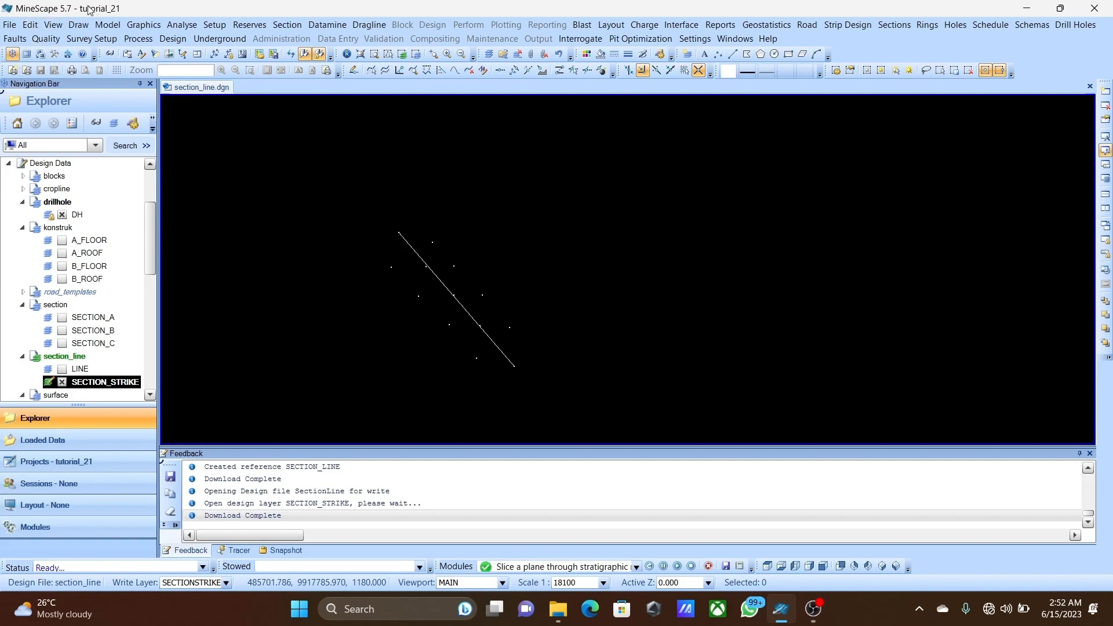
Open the Stratmodel section form and delete the section line rows 10, 11 and 12 from its sections table.
{"action": "left_click", "coordinate": [147, 25]}
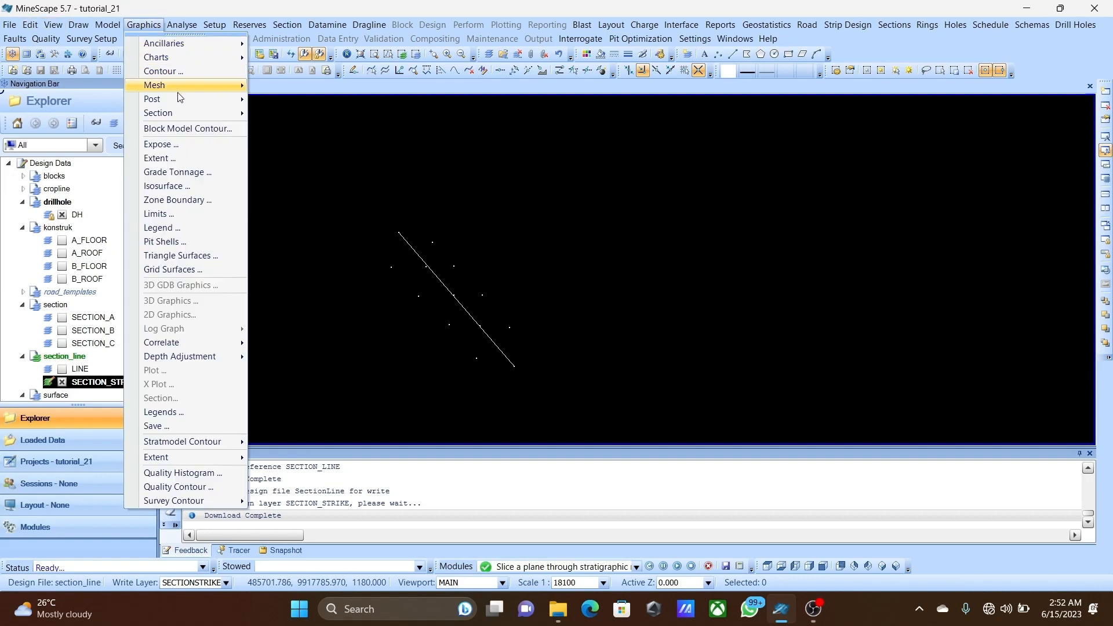
{"action": "mouse_move", "coordinate": [217, 111]}
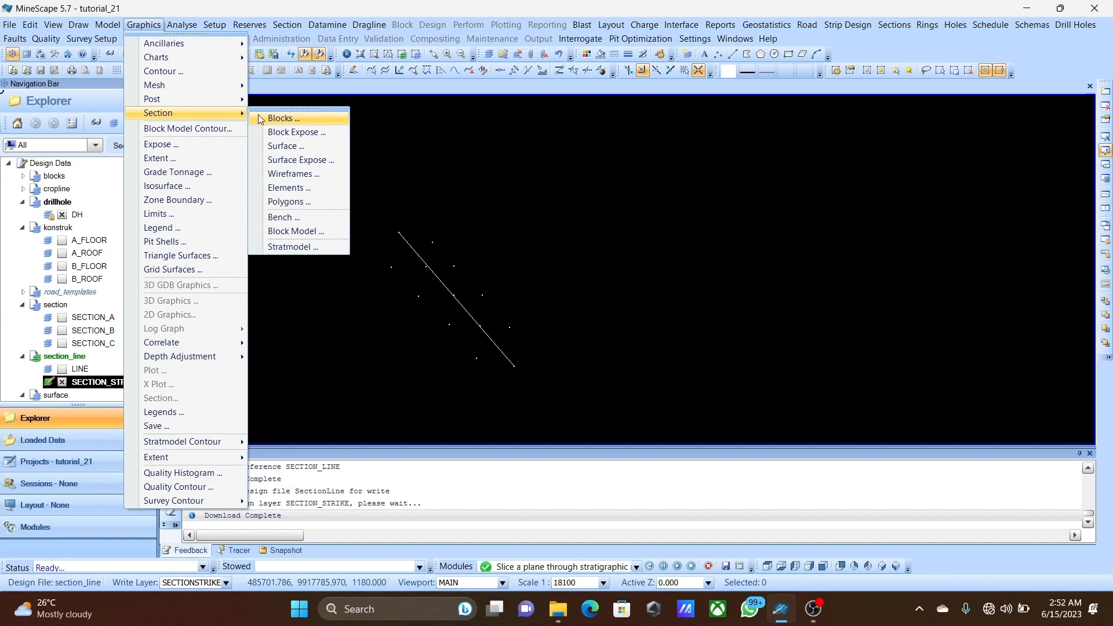
{"action": "left_click", "coordinate": [324, 246]}
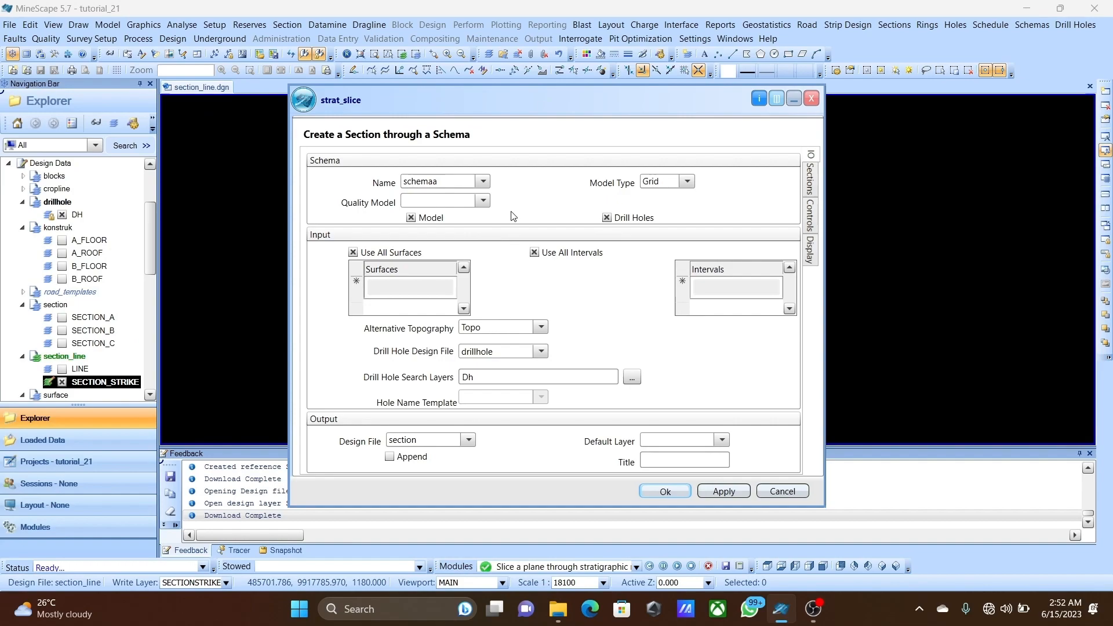
{"action": "left_click", "coordinate": [812, 175]}
{"action": "left_click", "coordinate": [355, 223]}
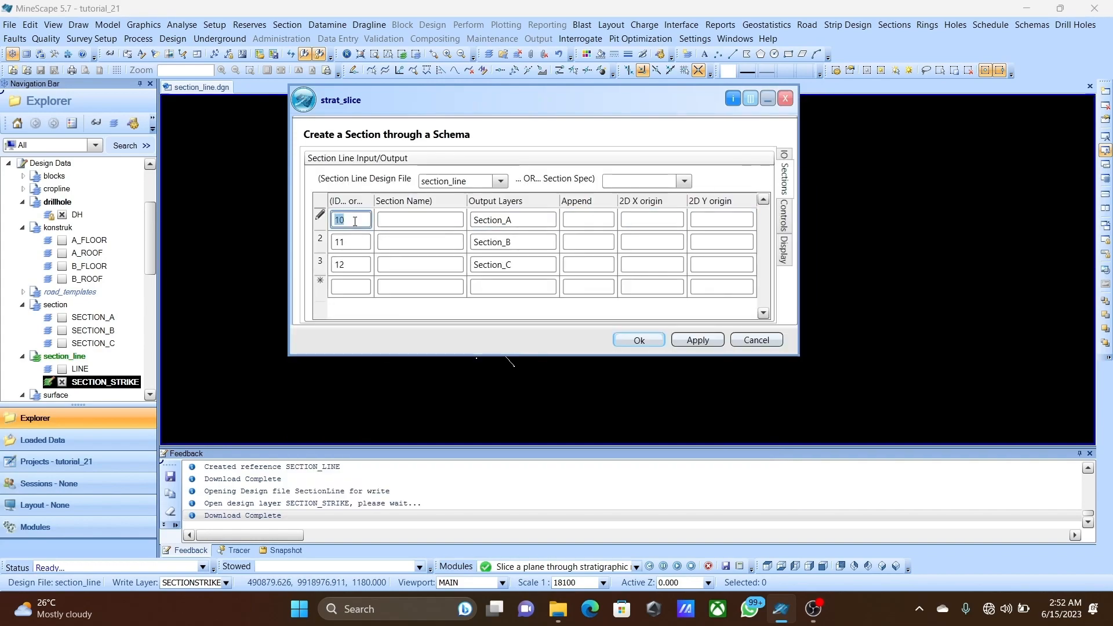
{"action": "key", "text": "ctrl+Delete"}
{"action": "key", "text": "ctrl+Delete"}
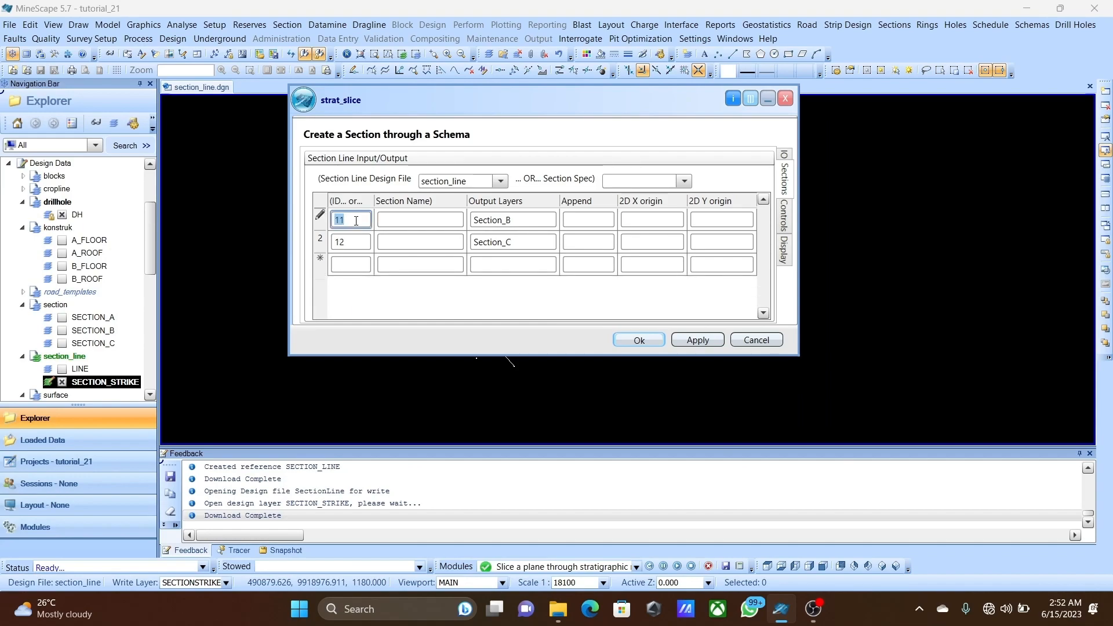
{"action": "key", "text": "ctrl+Delete"}
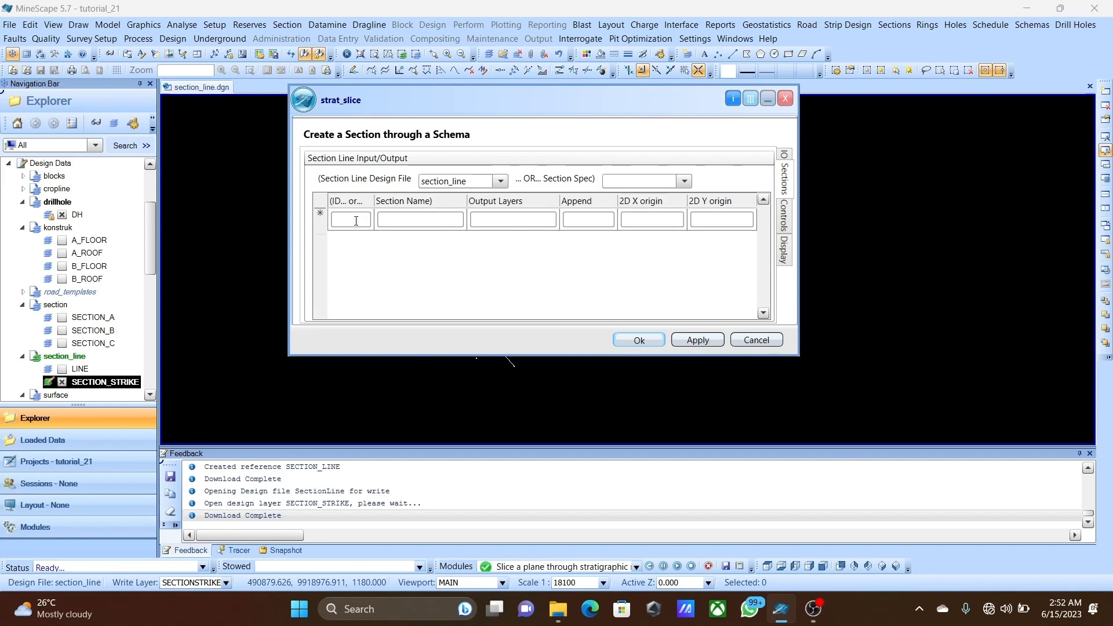
Pick the new strike line in the drawing as the ID of the first section row.
{"action": "left_click", "coordinate": [343, 217]}
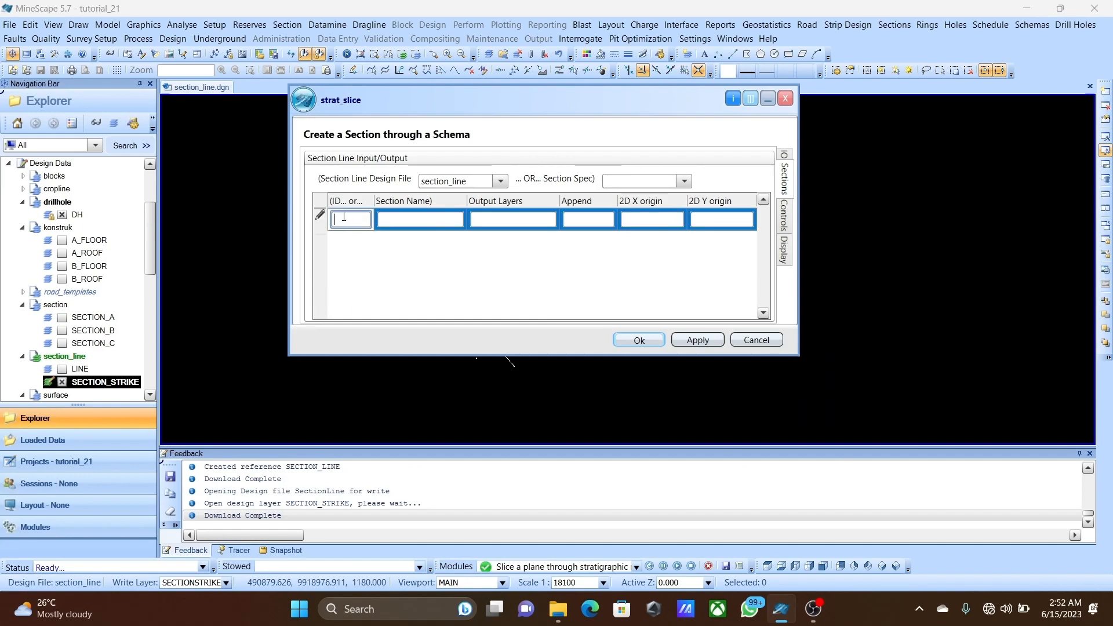
{"action": "right_click", "coordinate": [343, 218]}
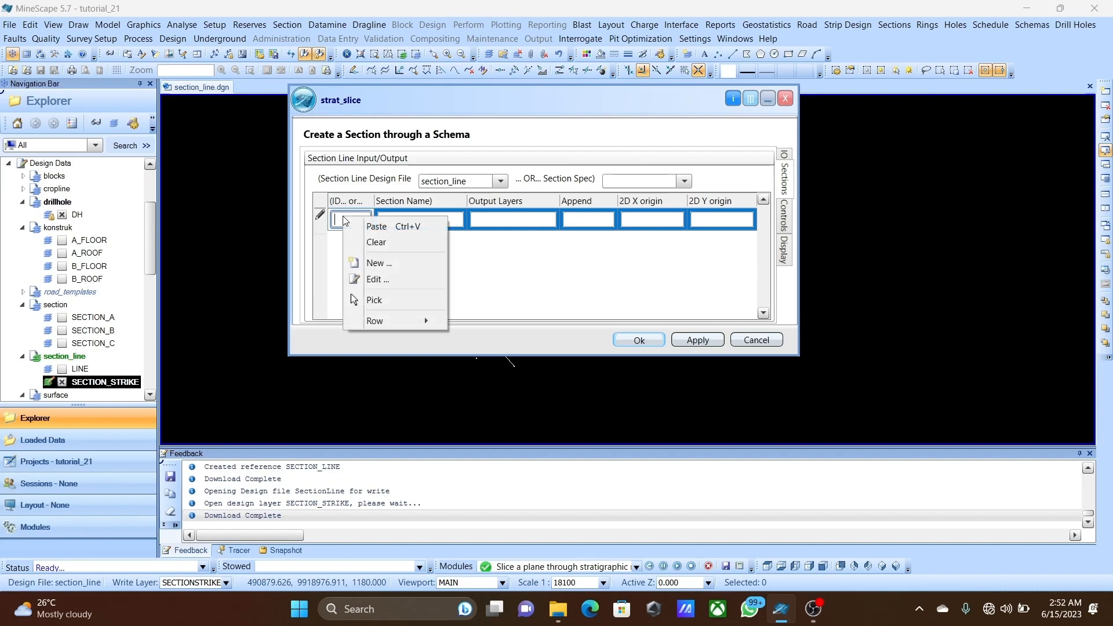
{"action": "left_click", "coordinate": [399, 298]}
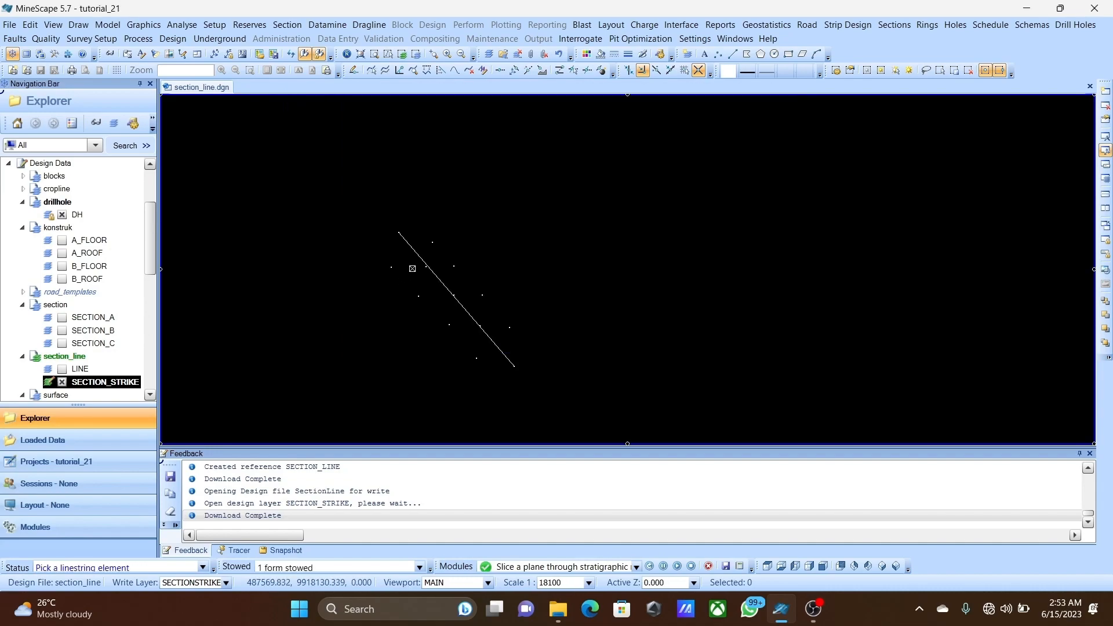
{"action": "left_click", "coordinate": [409, 245]}
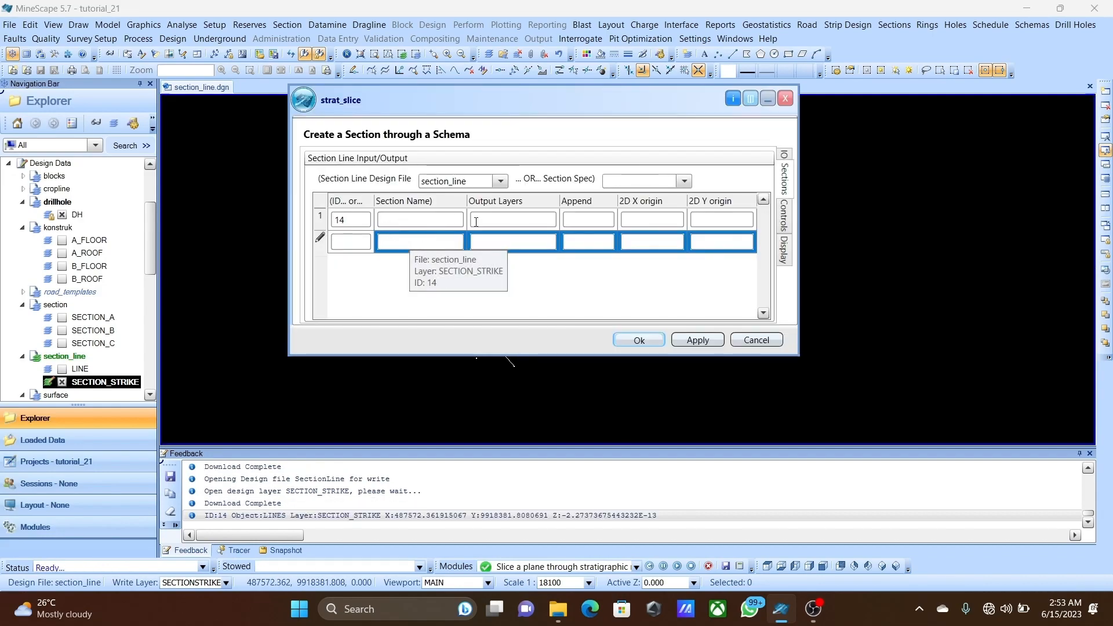
Create a SECTION_STRIKE layer in the section design file and assign it as the output layer of the strike line's row.
{"action": "left_click", "coordinate": [476, 221]}
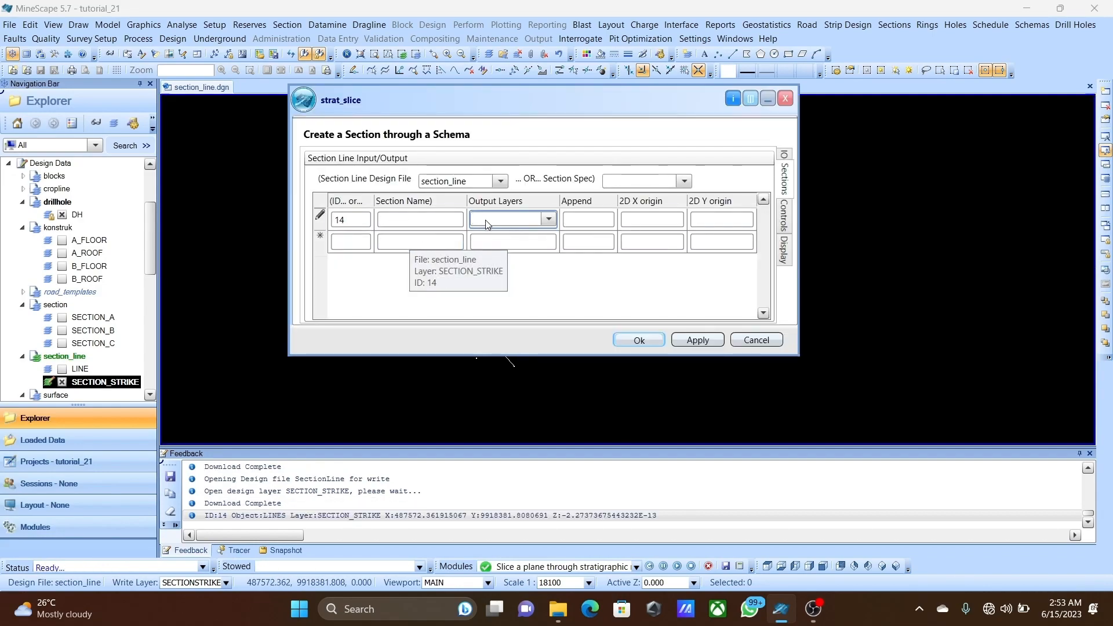
{"action": "right_click", "coordinate": [487, 225]}
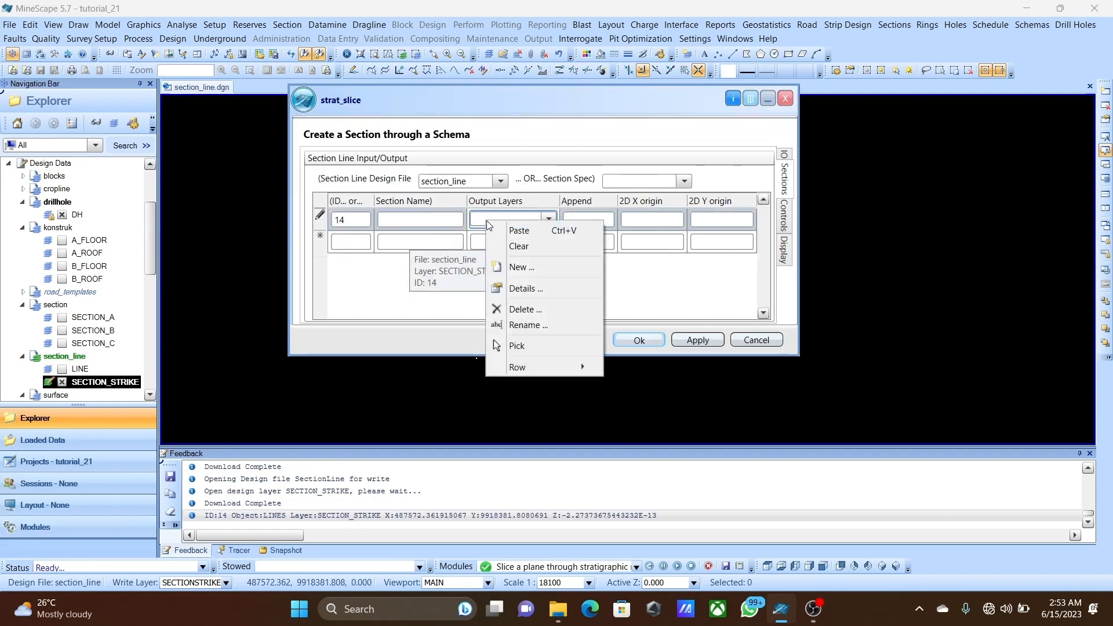
{"action": "left_click", "coordinate": [532, 268]}
{"action": "left_click", "coordinate": [545, 320]}
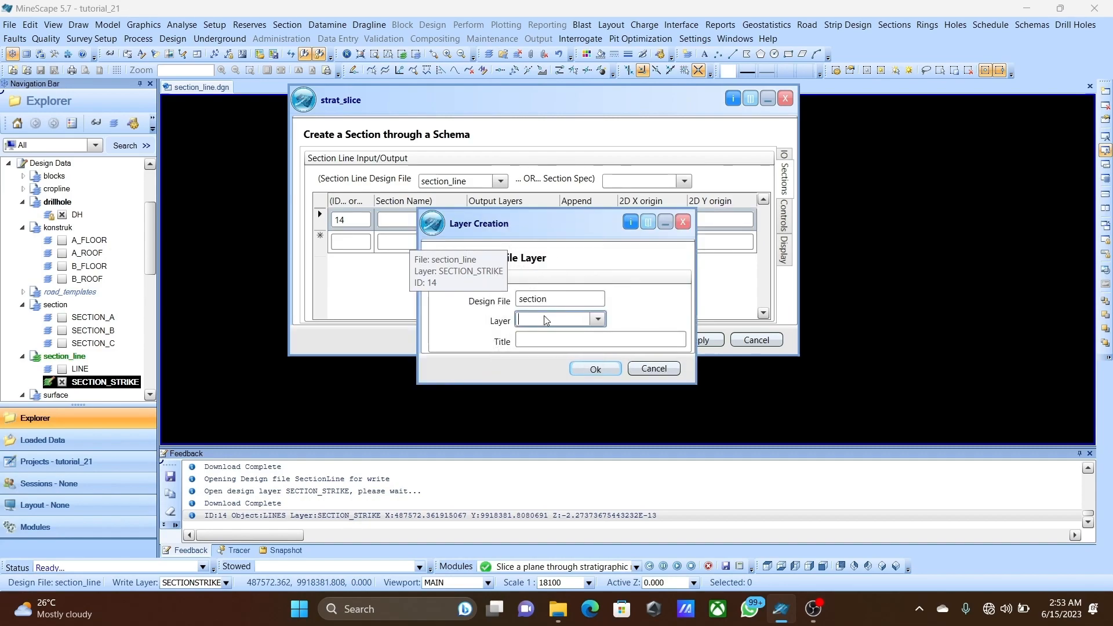
{"action": "type", "text": "SECTION_STRIKE"}
{"action": "left_click", "coordinate": [595, 369]}
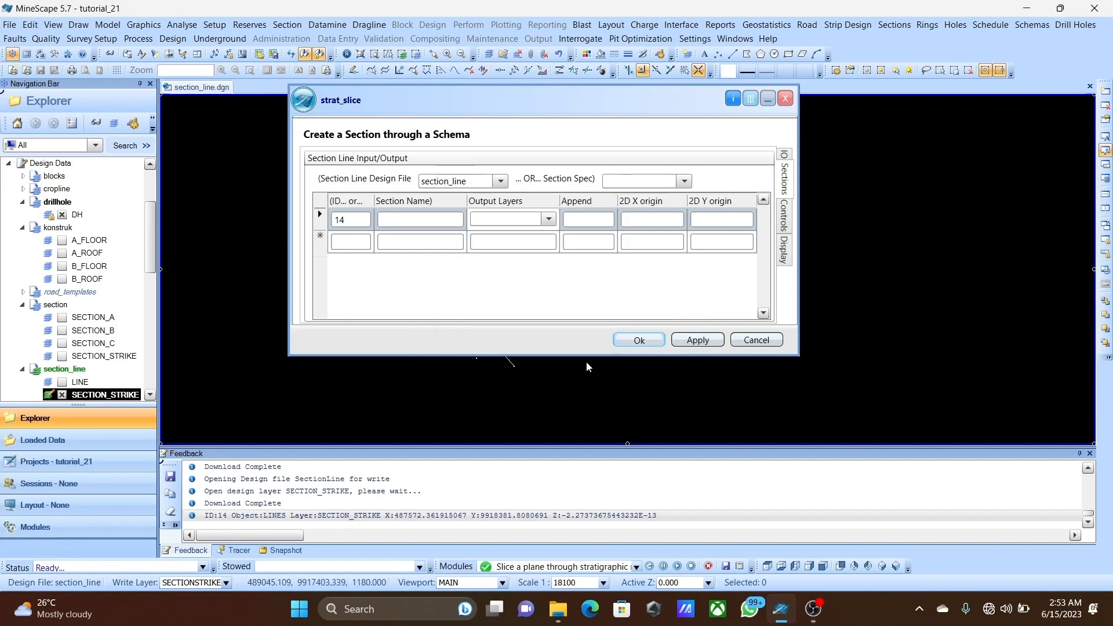
{"action": "left_click", "coordinate": [549, 220]}
{"action": "left_click", "coordinate": [533, 283]}
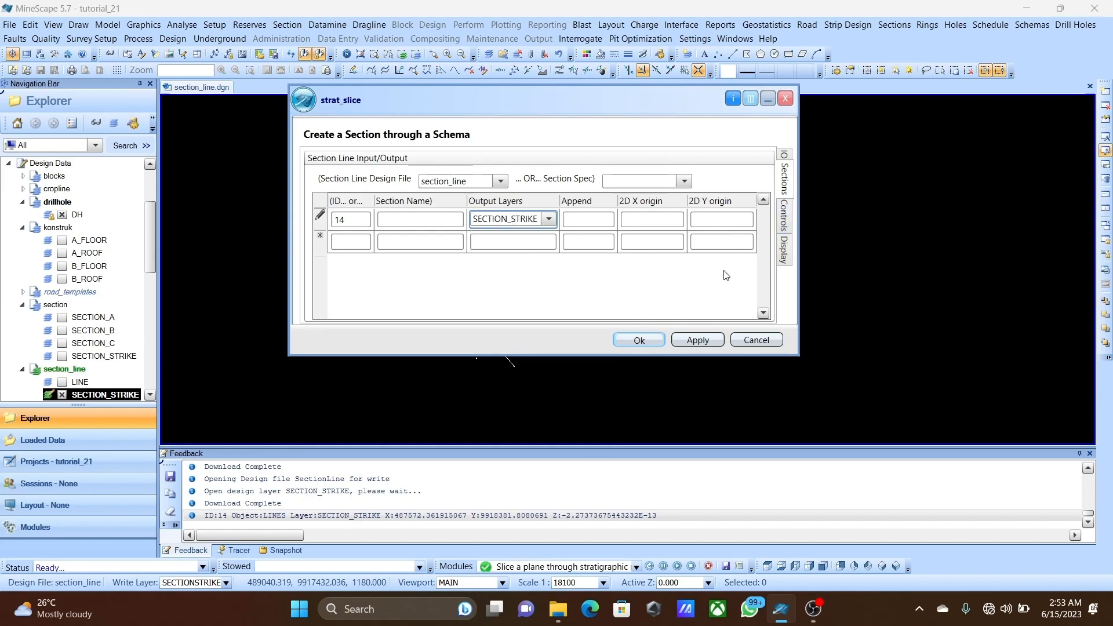
Check the section form's control and display settings and generate the section along the strike line into the SECTION_STRIKE layer.
{"action": "left_click", "coordinate": [786, 186]}
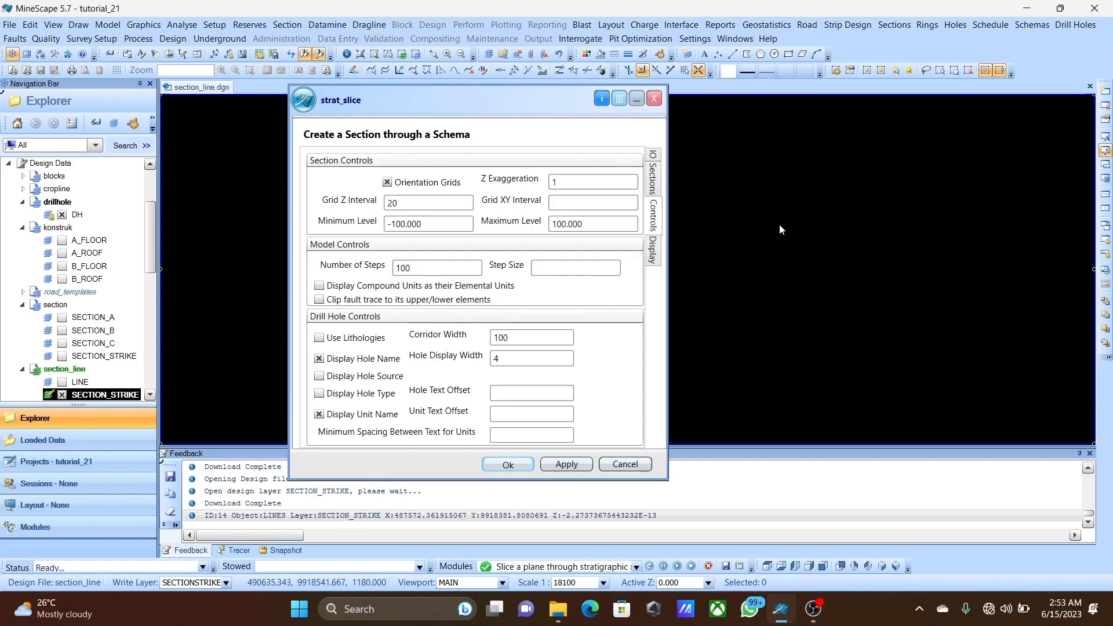
{"action": "left_click", "coordinate": [784, 224]}
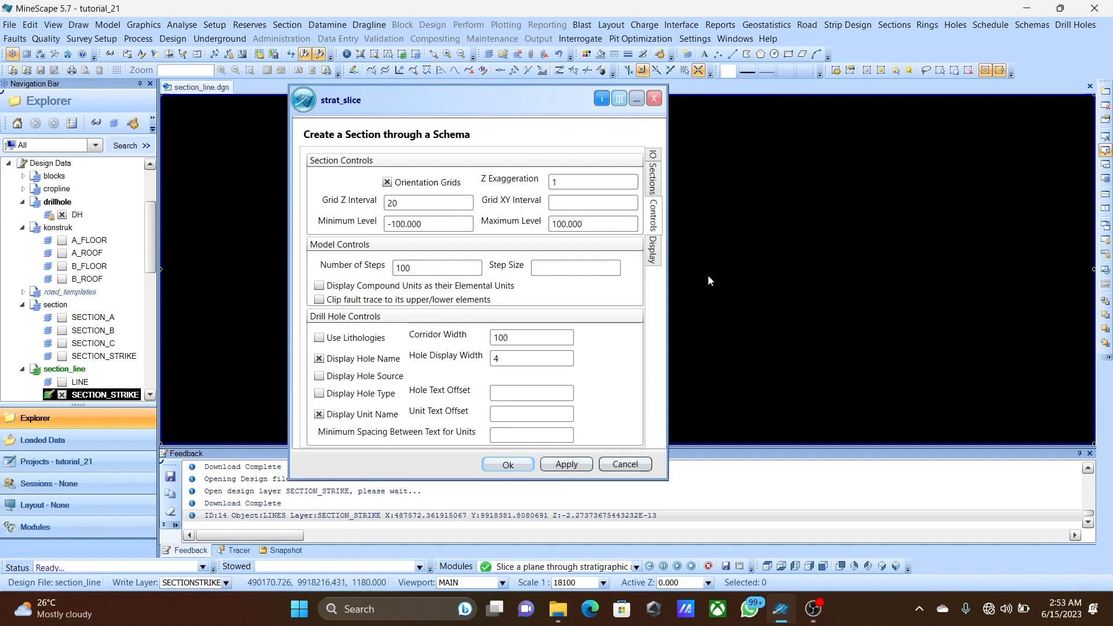
{"action": "left_click", "coordinate": [652, 260]}
{"action": "left_click", "coordinate": [725, 211]}
{"action": "left_click", "coordinate": [659, 186]}
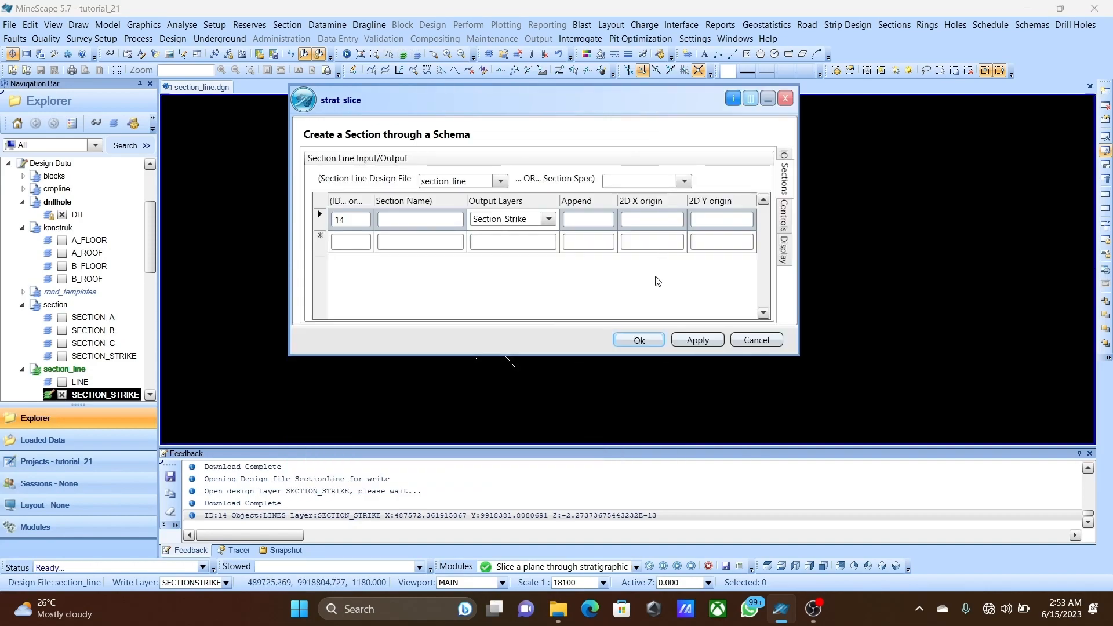
{"action": "left_click", "coordinate": [638, 342]}
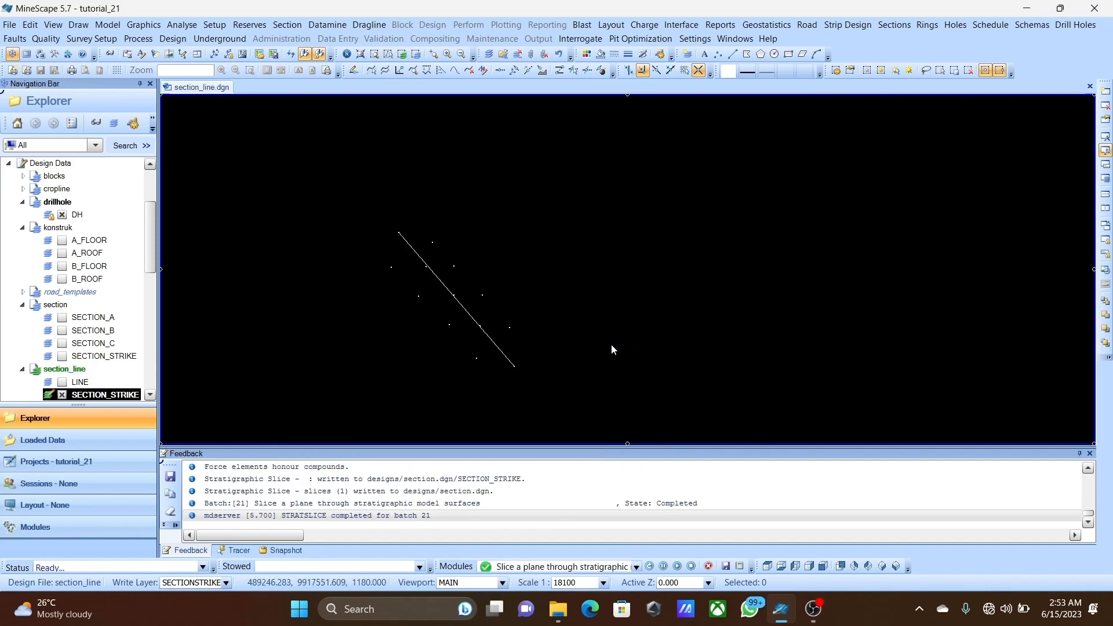
Unload the section_line SECTION_STRIKE and drill hole DH layers, and load the SECTION_STRIKE layer of the section design file.
{"action": "left_click", "coordinate": [60, 395]}
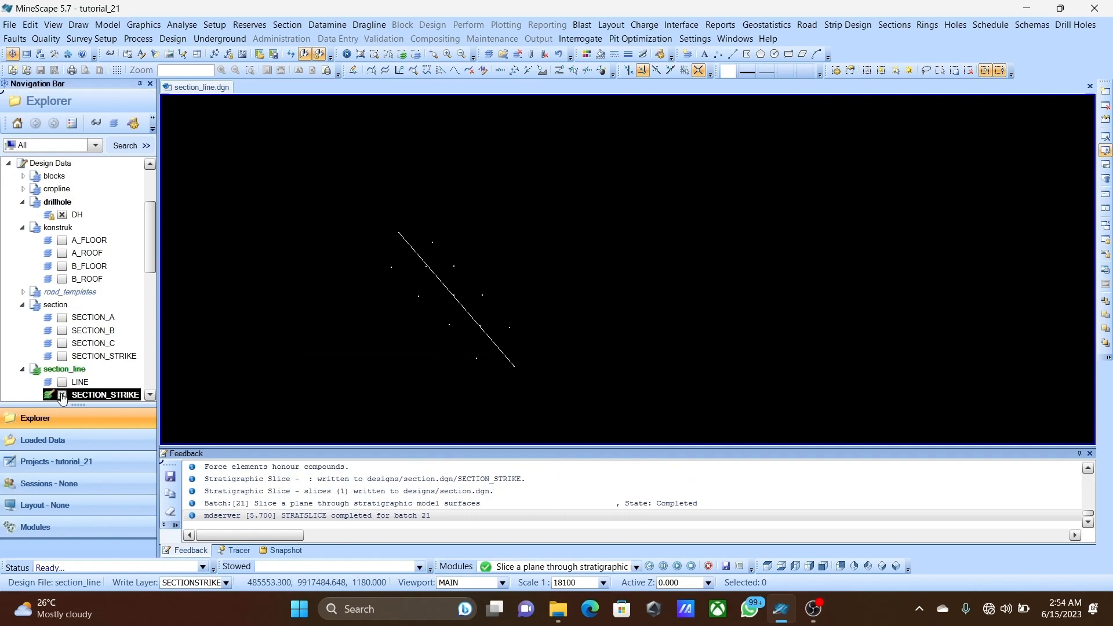
{"action": "left_click", "coordinate": [64, 215]}
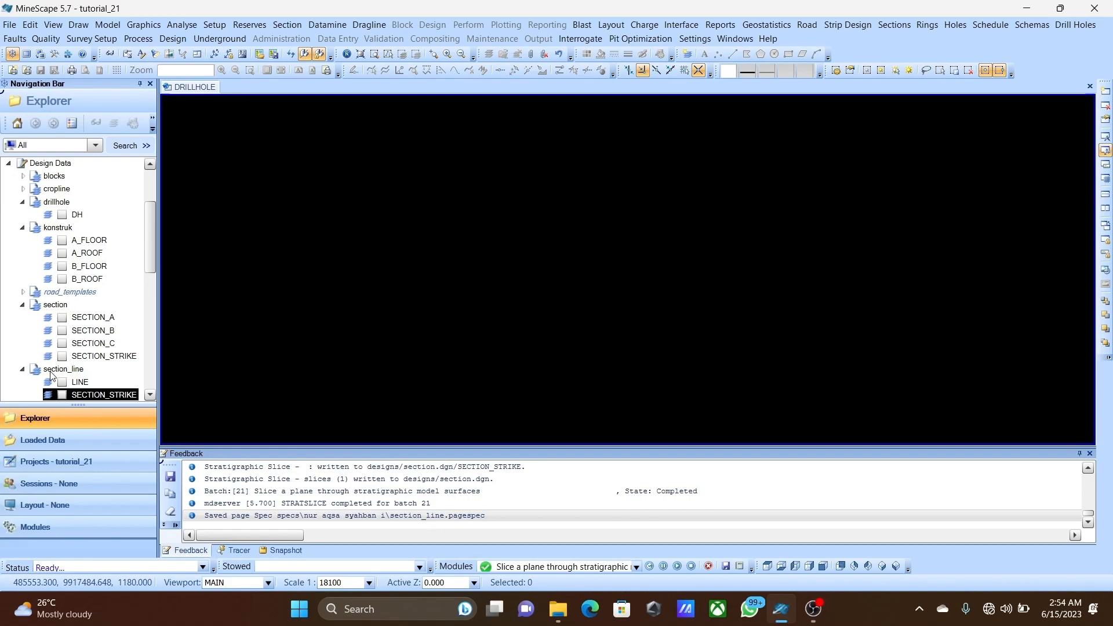
{"action": "left_click", "coordinate": [62, 356]}
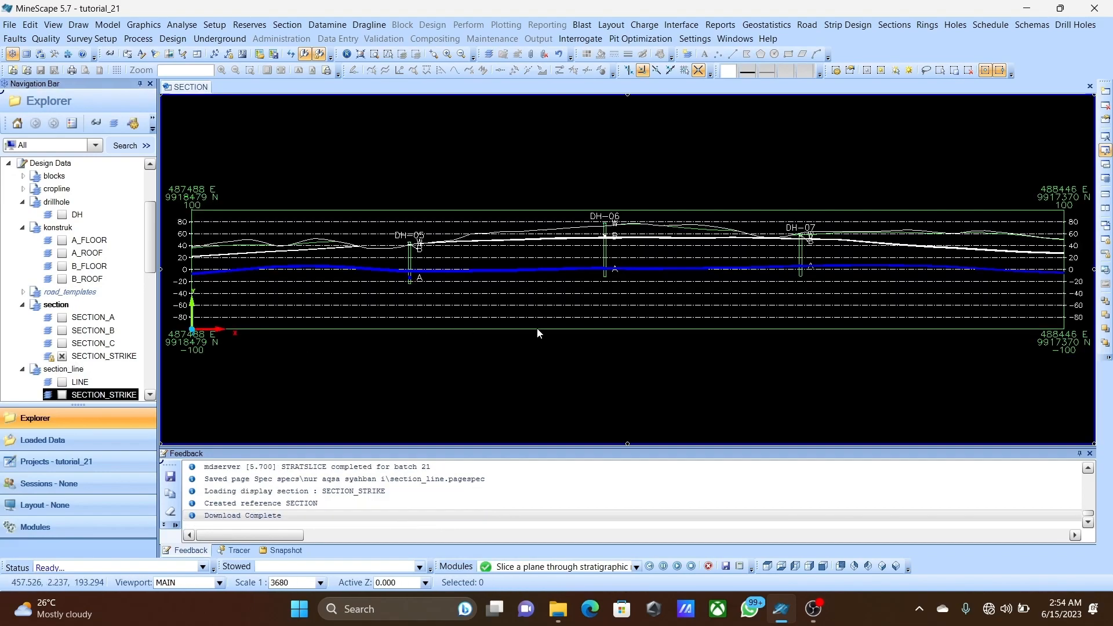
Examine the seams and drill holes along the strike cross-section, and unload its SECTION_STRIKE layer.
{"action": "scroll", "coordinate": [742, 380], "scroll_direction": "down", "scroll_amount": 3}
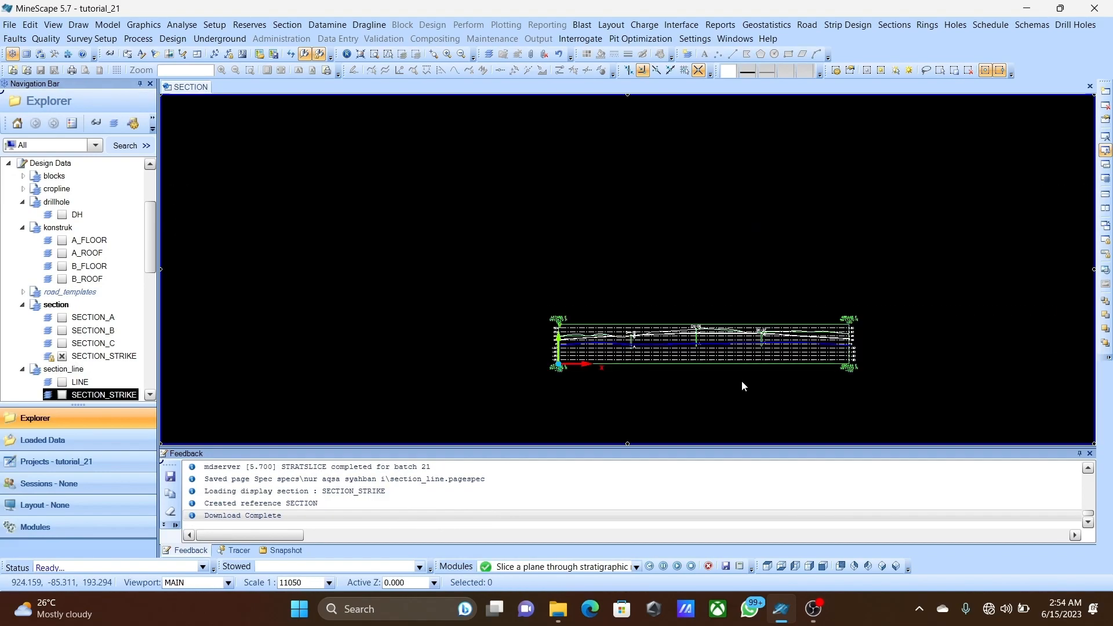
{"action": "scroll", "coordinate": [743, 382], "scroll_direction": "up", "scroll_amount": 3}
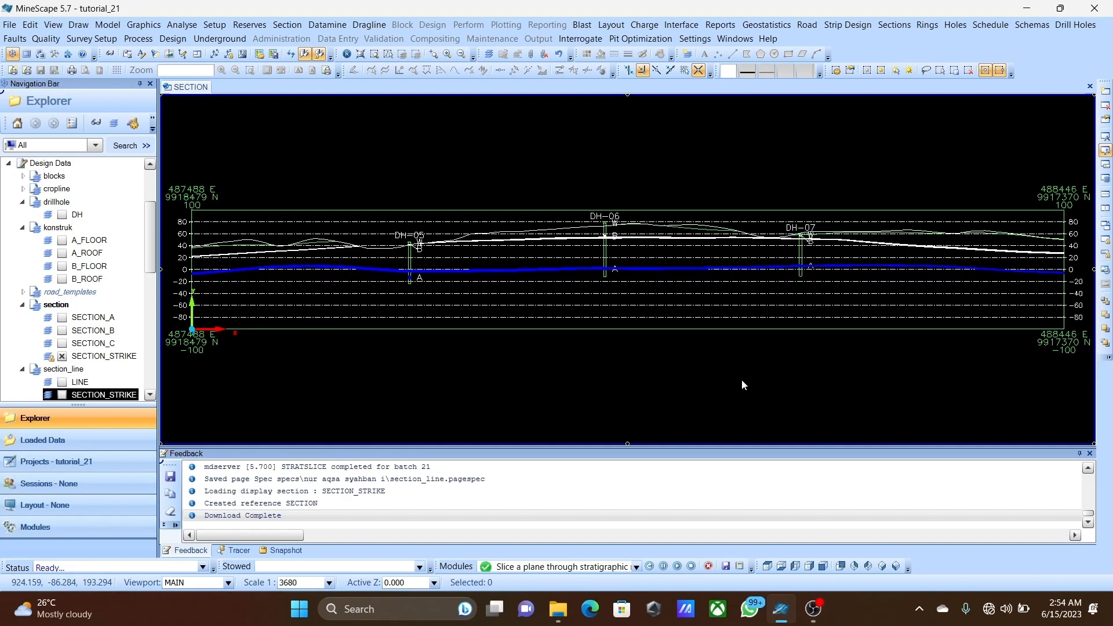
{"action": "scroll", "coordinate": [743, 380], "scroll_direction": "down", "scroll_amount": 3}
{"action": "scroll", "coordinate": [740, 378], "scroll_direction": "up", "scroll_amount": 3}
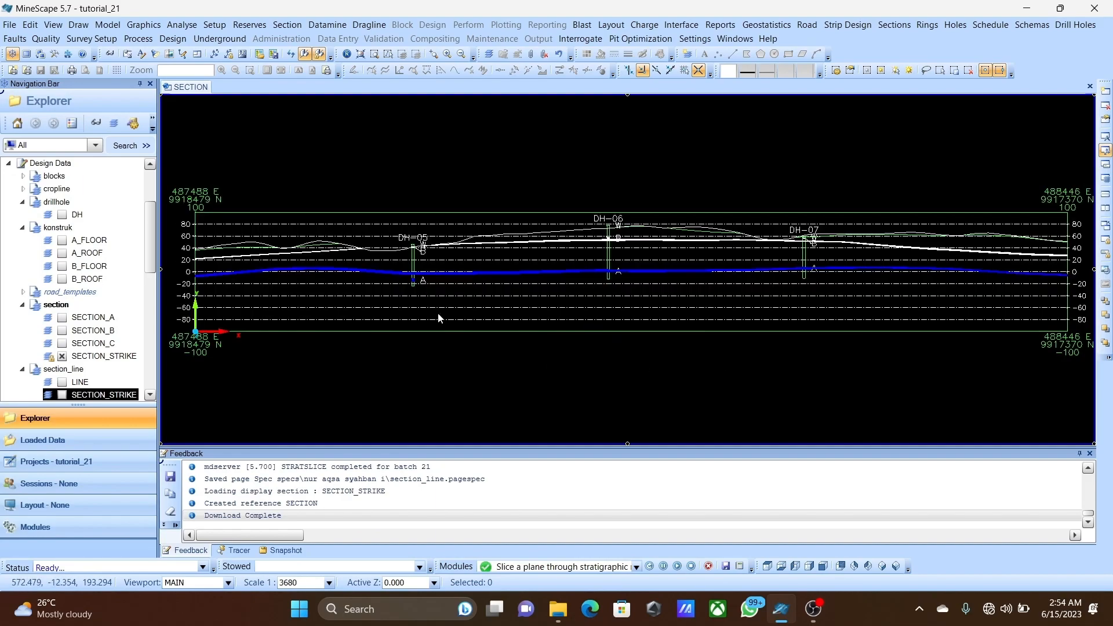
{"action": "left_click", "coordinate": [62, 356]}
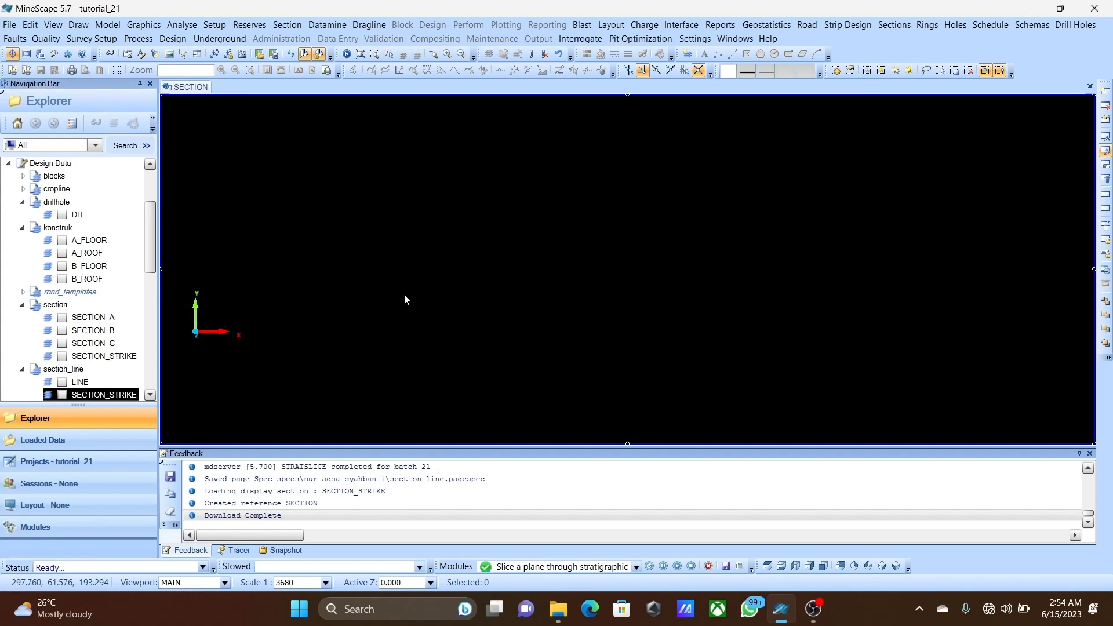
{"action": "scroll", "coordinate": [510, 300], "scroll_direction": "down", "scroll_amount": 5}
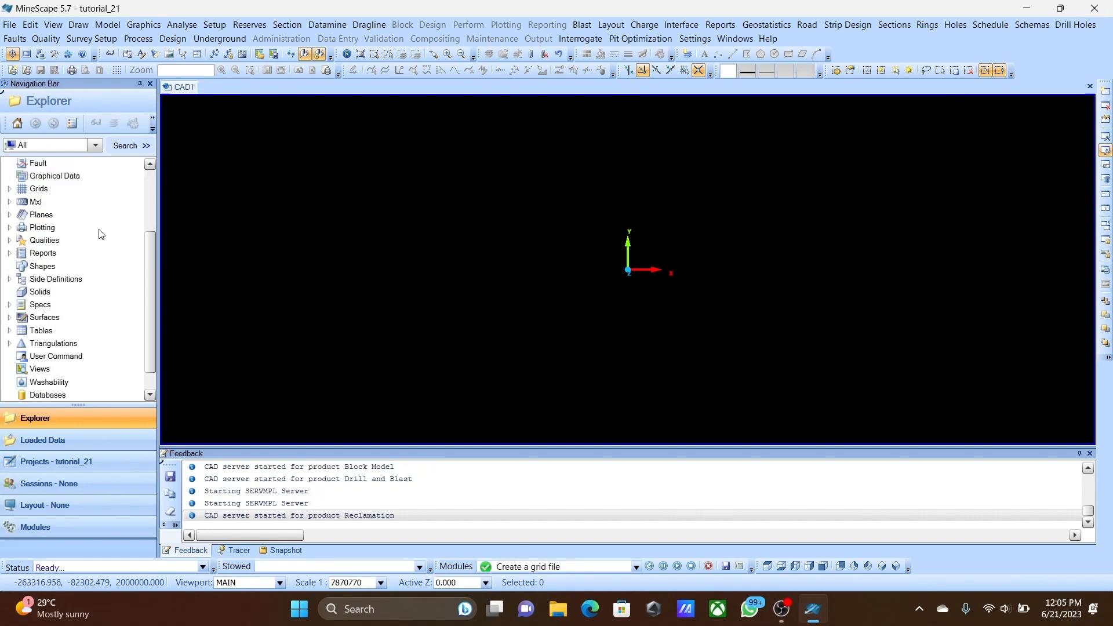
{"action": "scroll", "coordinate": [639, 265], "scroll_direction": "down", "scroll_amount": 3}
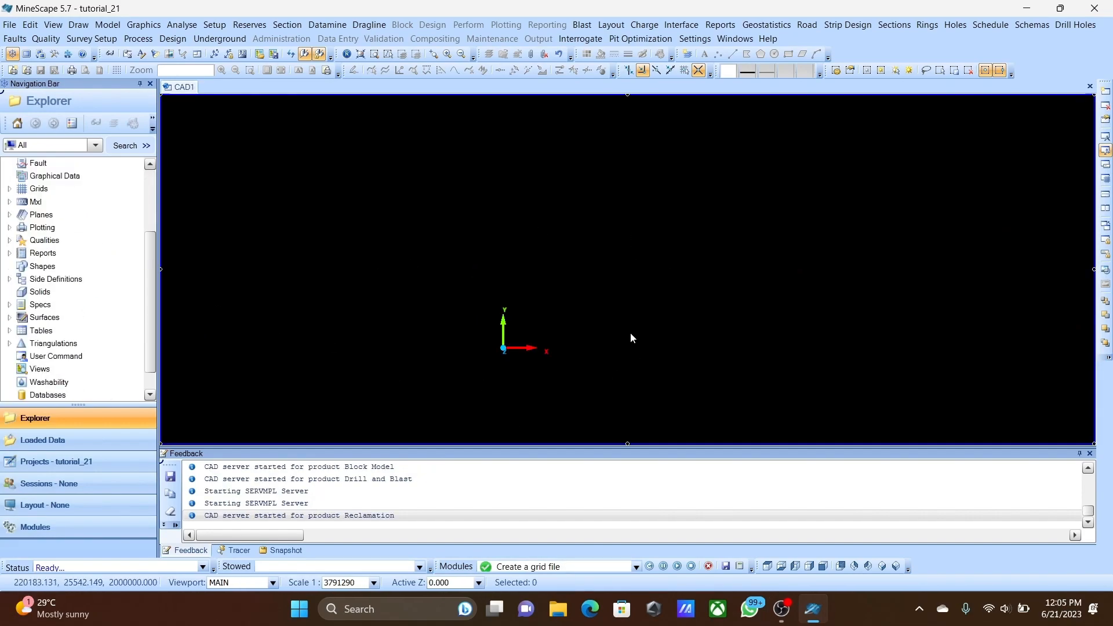
{"action": "scroll", "coordinate": [631, 333], "scroll_direction": "down", "scroll_amount": 3}
{"action": "scroll", "coordinate": [631, 332], "scroll_direction": "up", "scroll_amount": 5}
{"action": "scroll", "coordinate": [631, 332], "scroll_direction": "down", "scroll_amount": 7}
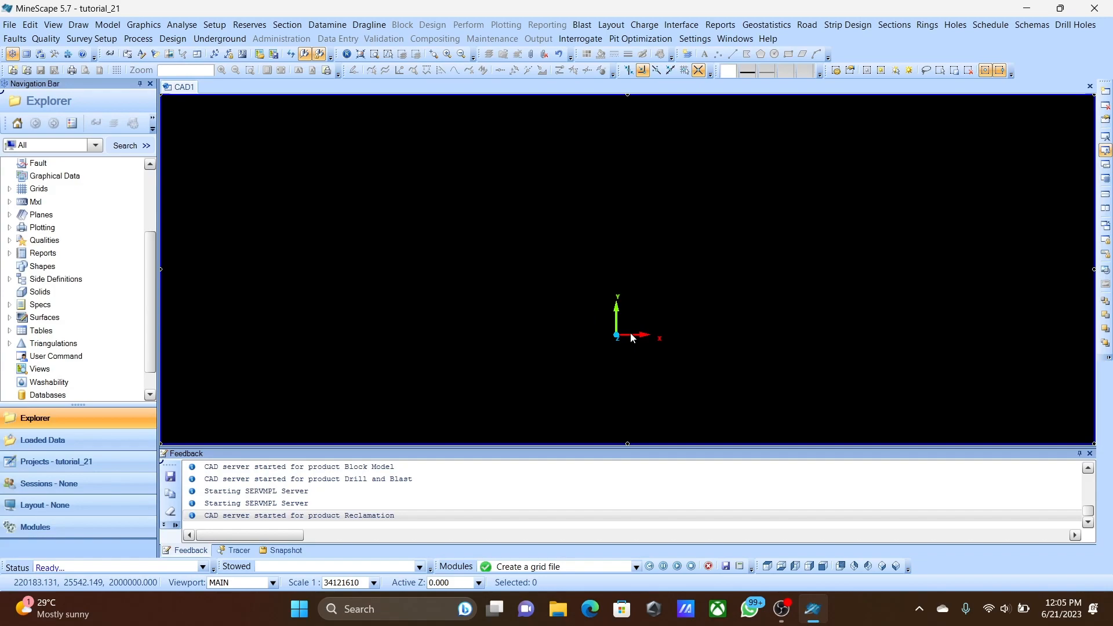